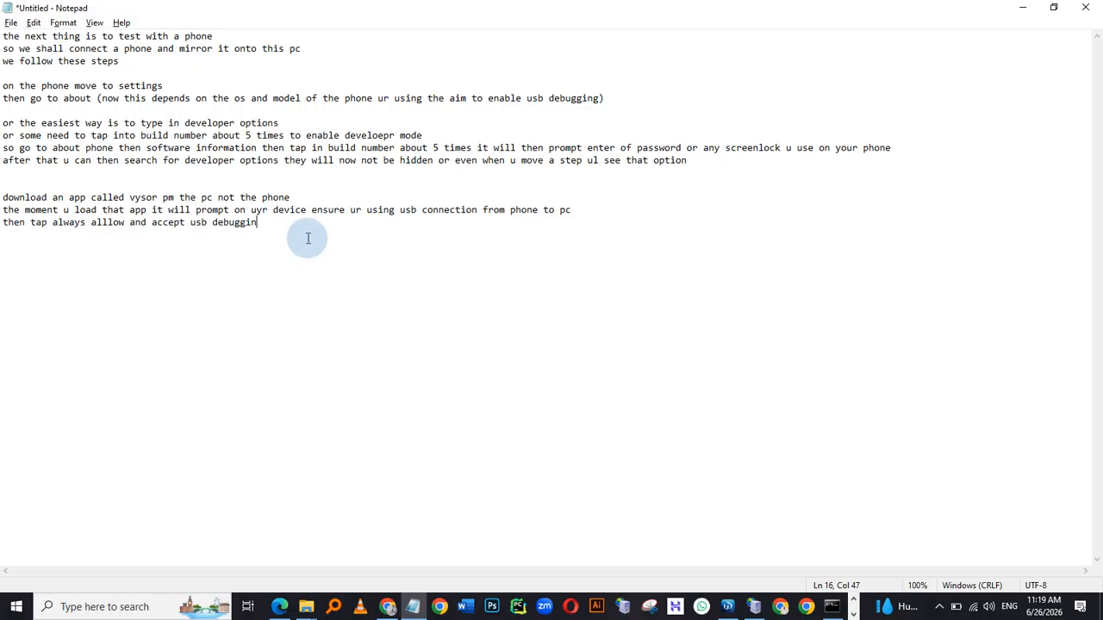
Finish the last note line with the word debugging and start a new line
text(g)
key(Return)
Switch to Vysor and start viewing the connected SM A127F phone
key(alt+Tab)
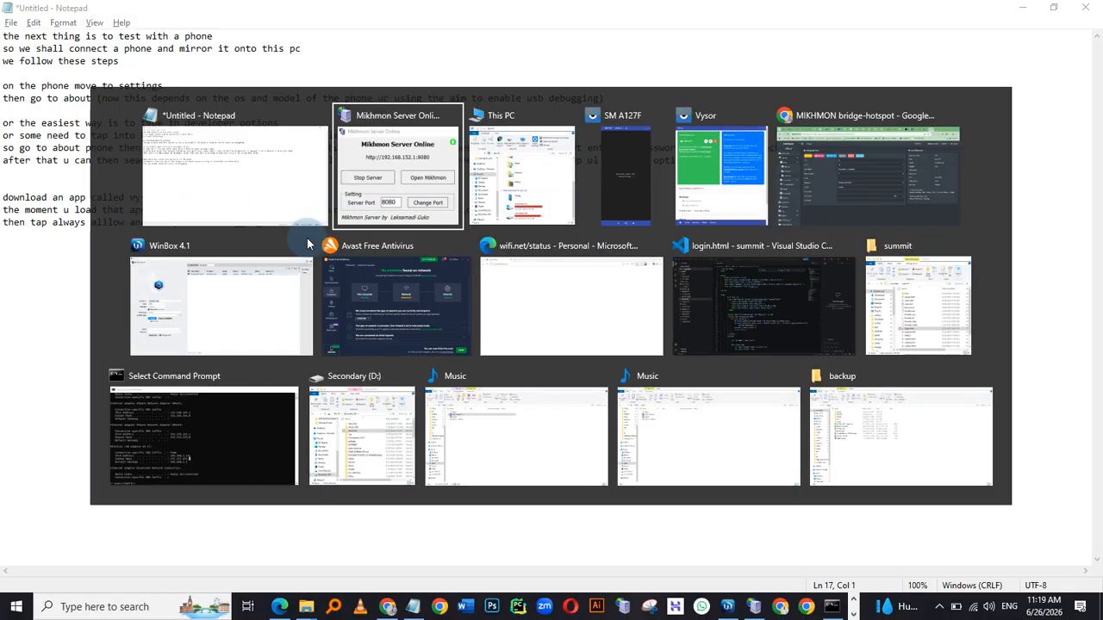
key(alt+Tab)
key(alt+Tab)
key(alt+Tab)
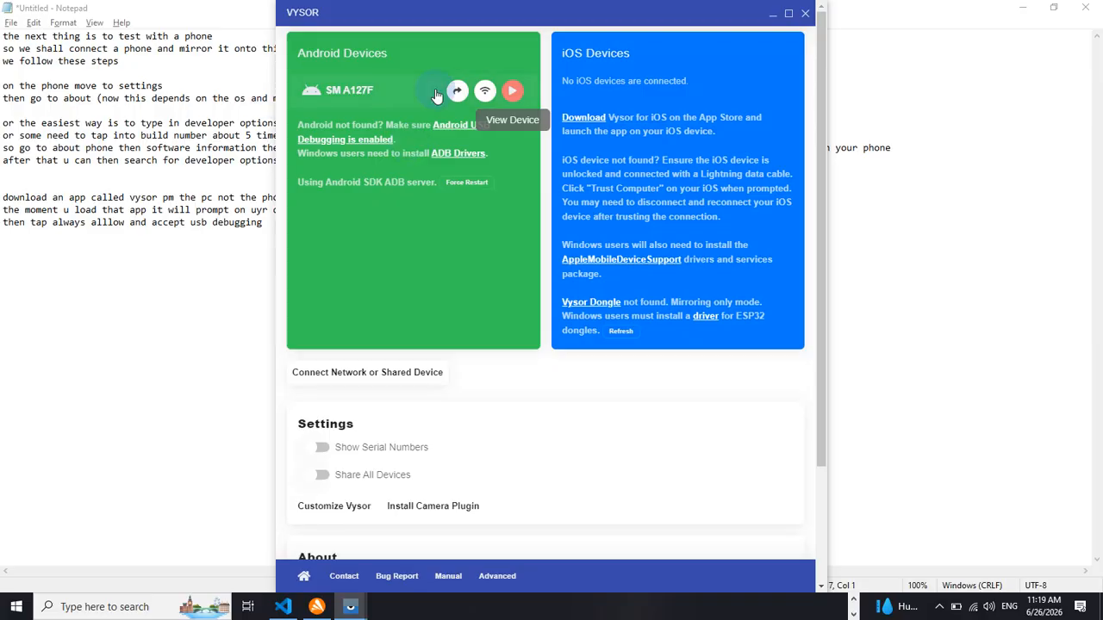
click(512, 91)
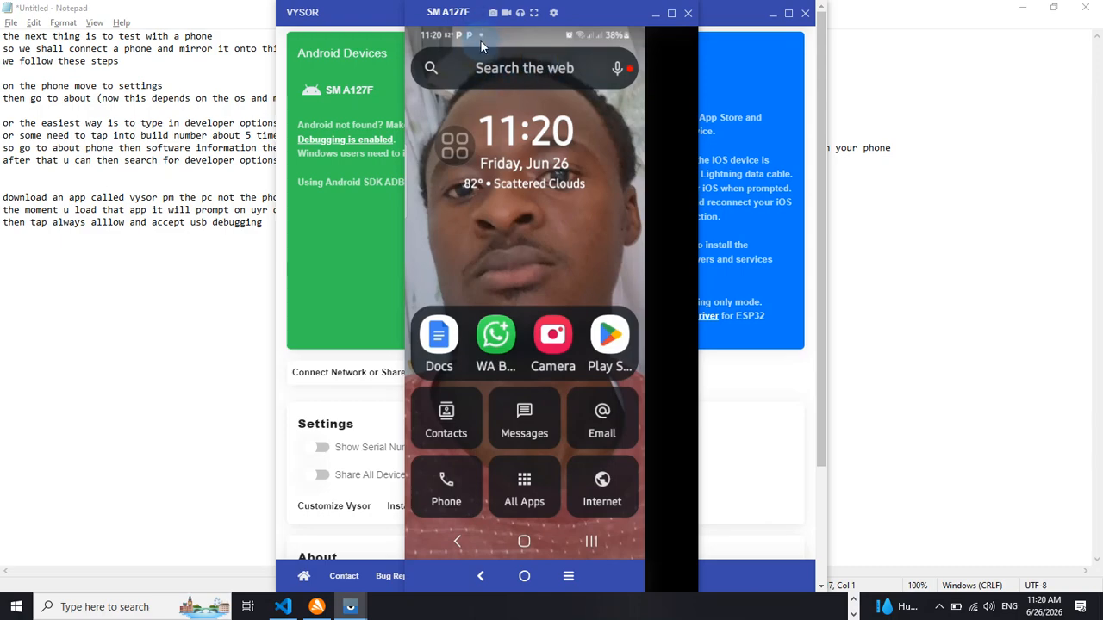
Try to set the mirror's resolution to Original in the Vysor device settings
click(553, 14)
click(602, 149)
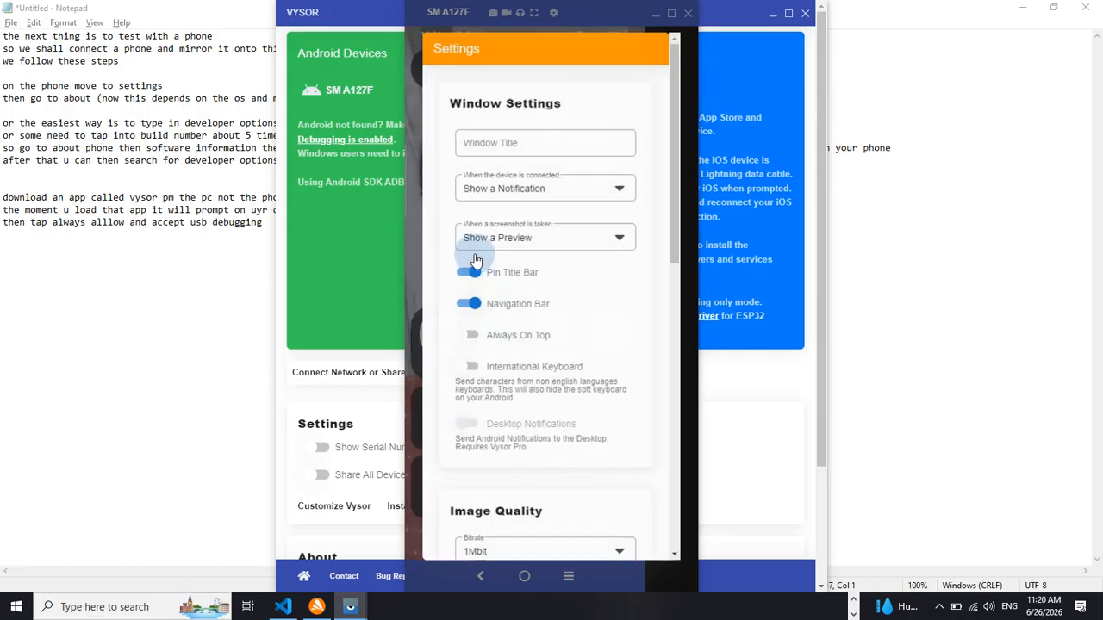
scroll(526, 431, down, 4)
scroll(554, 523, down, 3)
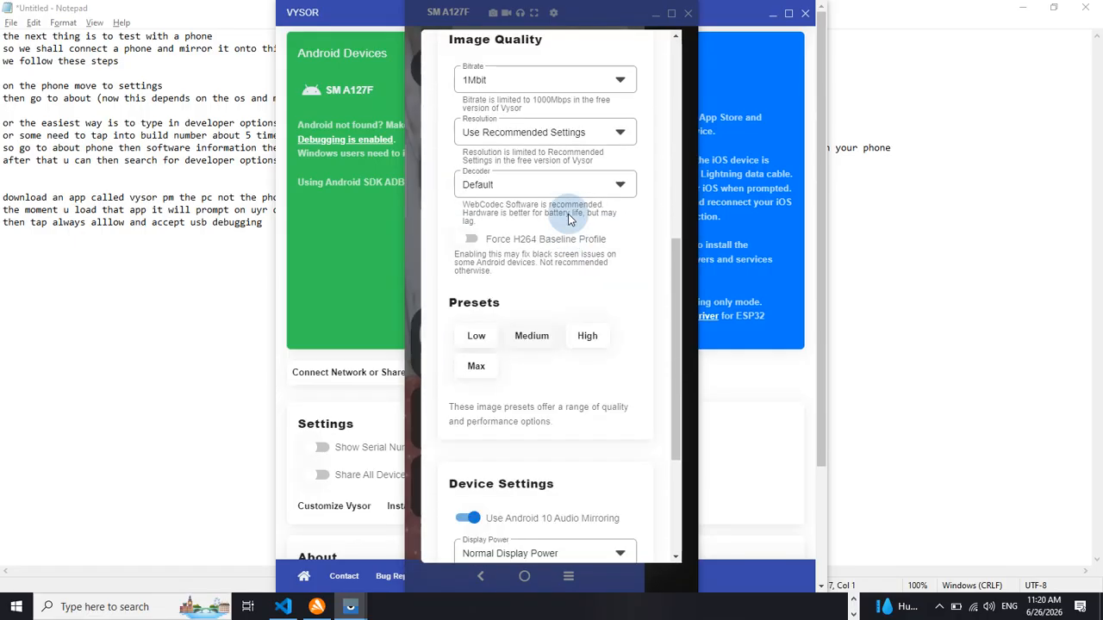
click(613, 126)
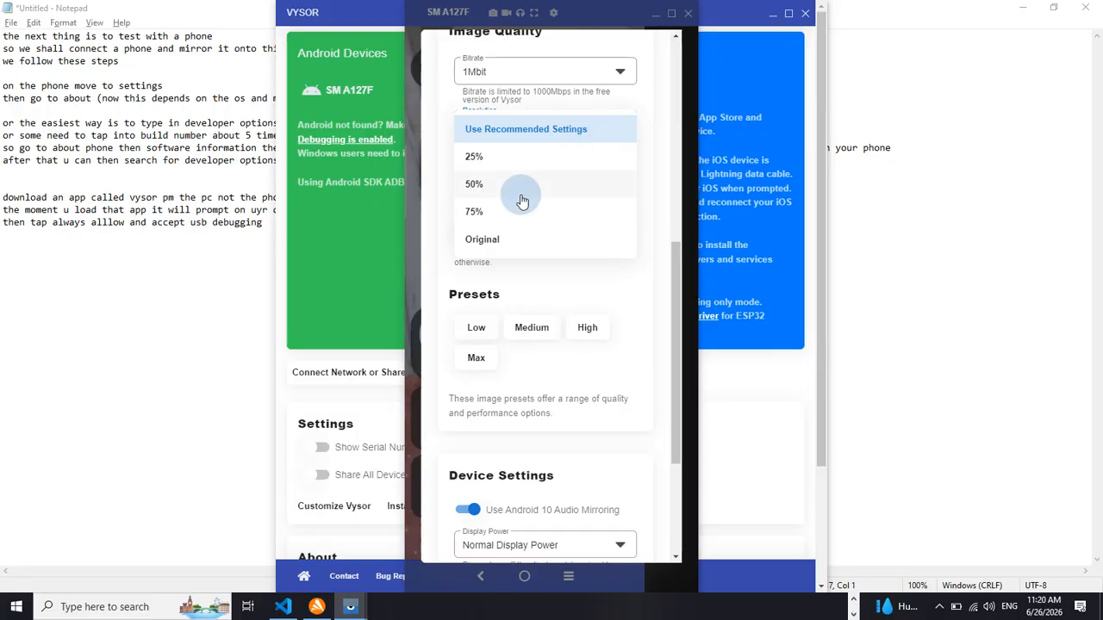
click(504, 239)
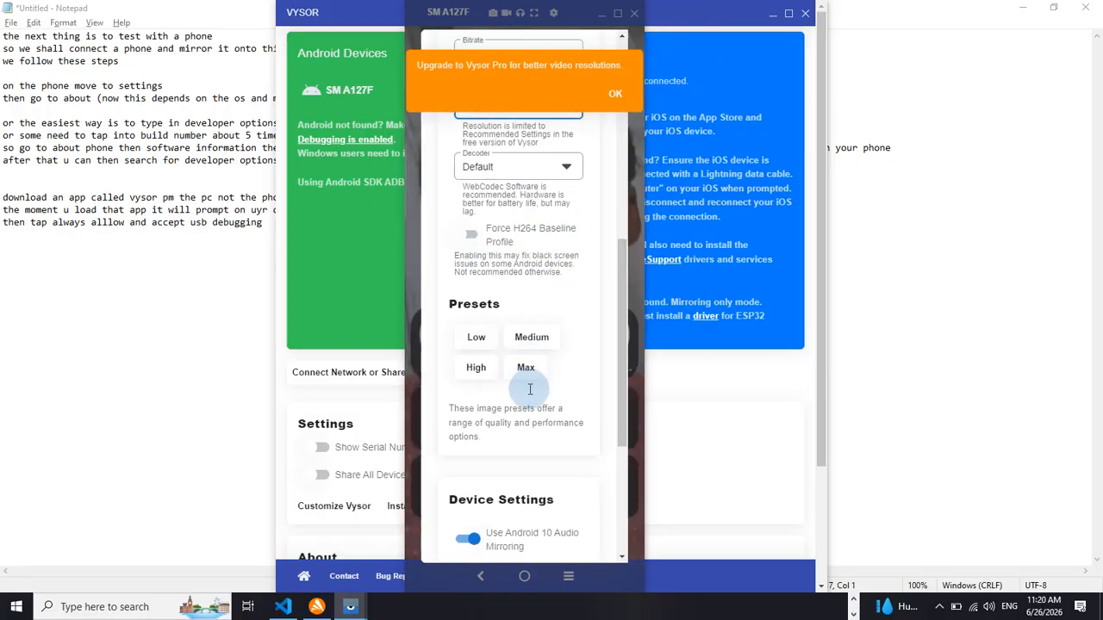
scroll(525, 379, down, 3)
click(579, 550)
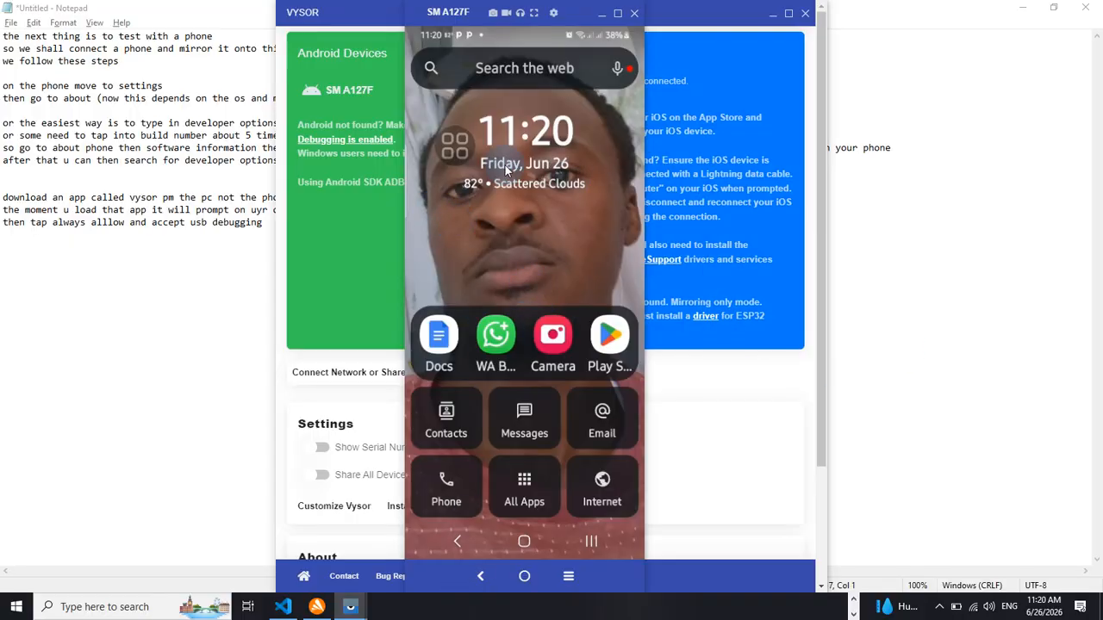
Browse the phone's recent apps through the assistant menu and return to the home screen
click(455, 147)
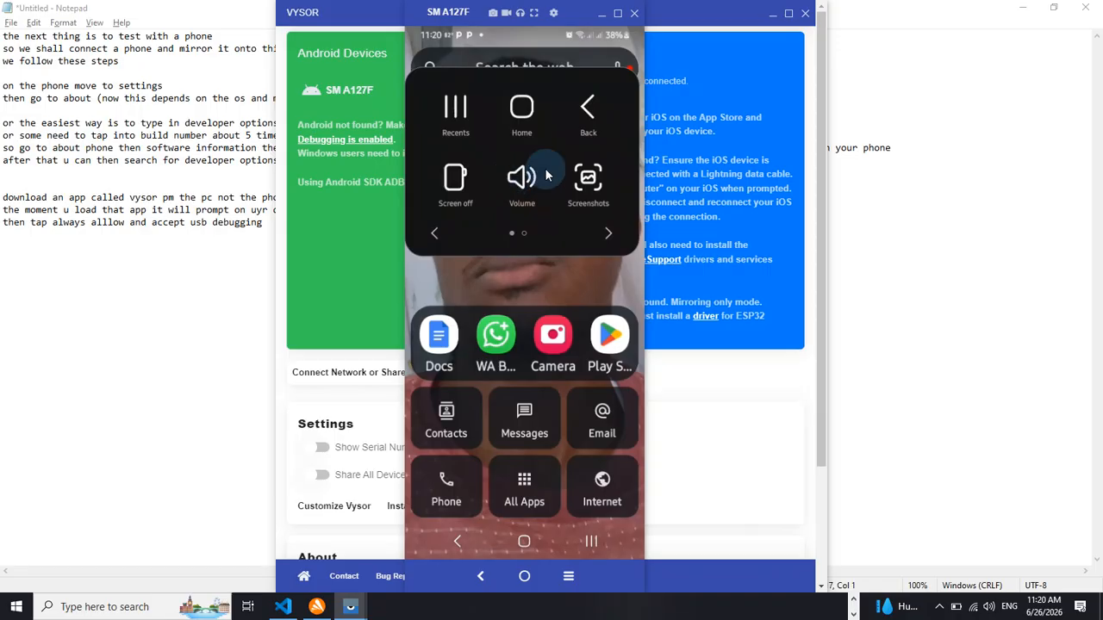
click(455, 108)
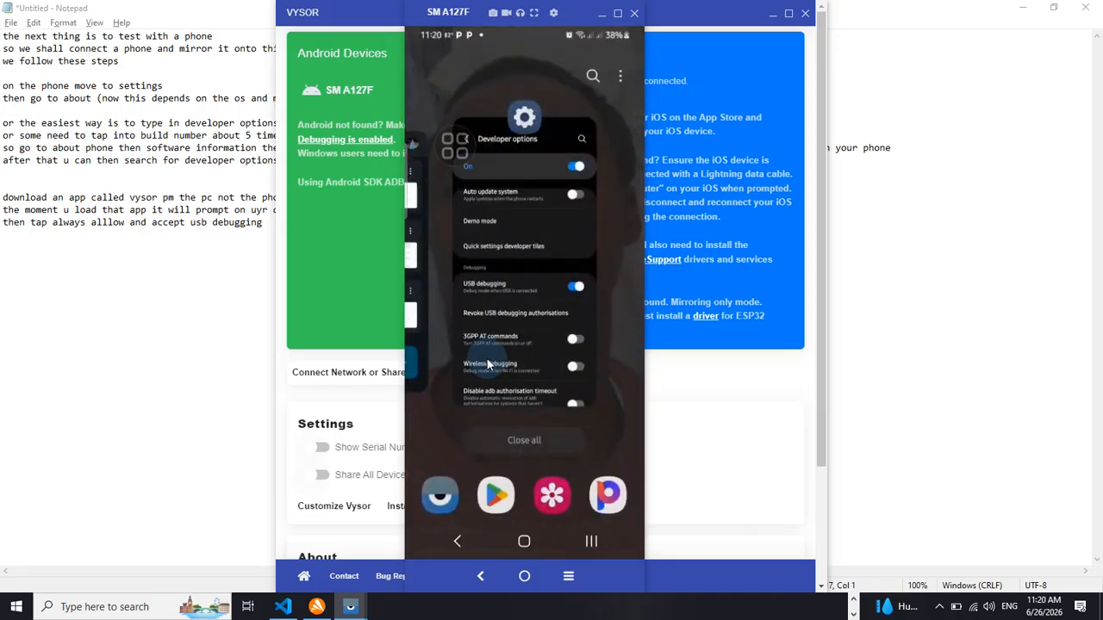
drag(487, 358, 698, 410)
drag(548, 364, 504, 11)
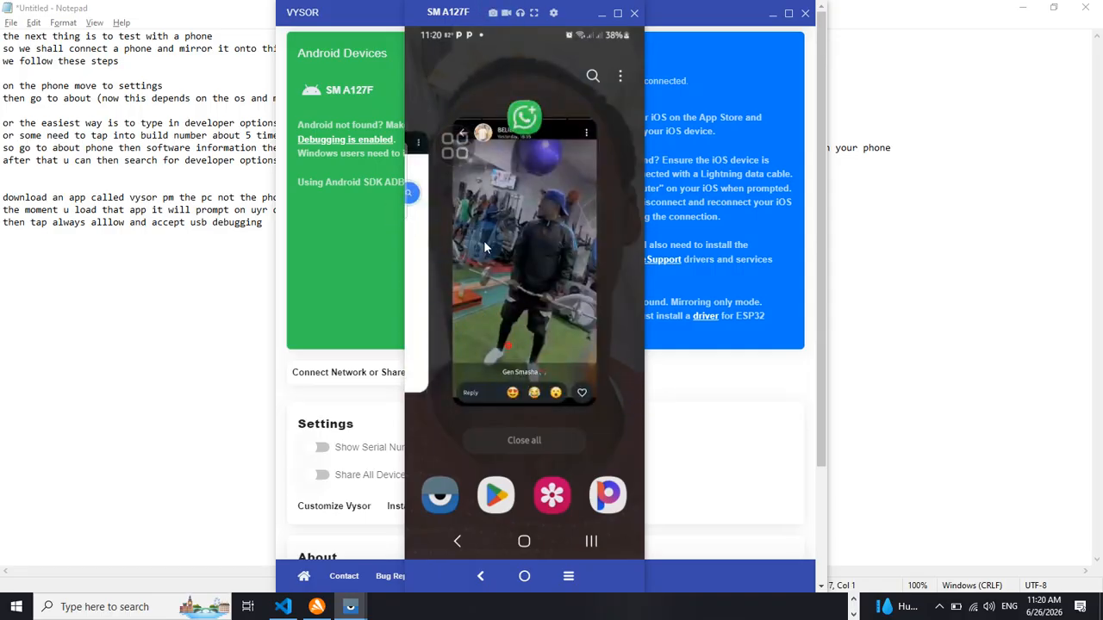
click(520, 544)
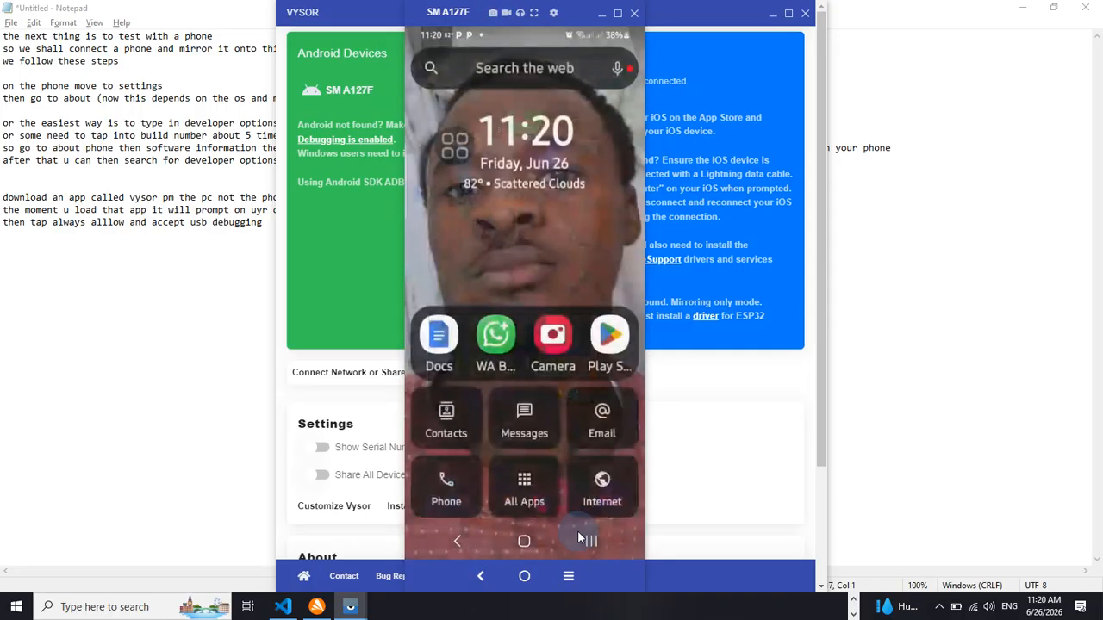
Browse the phone's app drawer and return to the home screen
drag(506, 423, 494, 263)
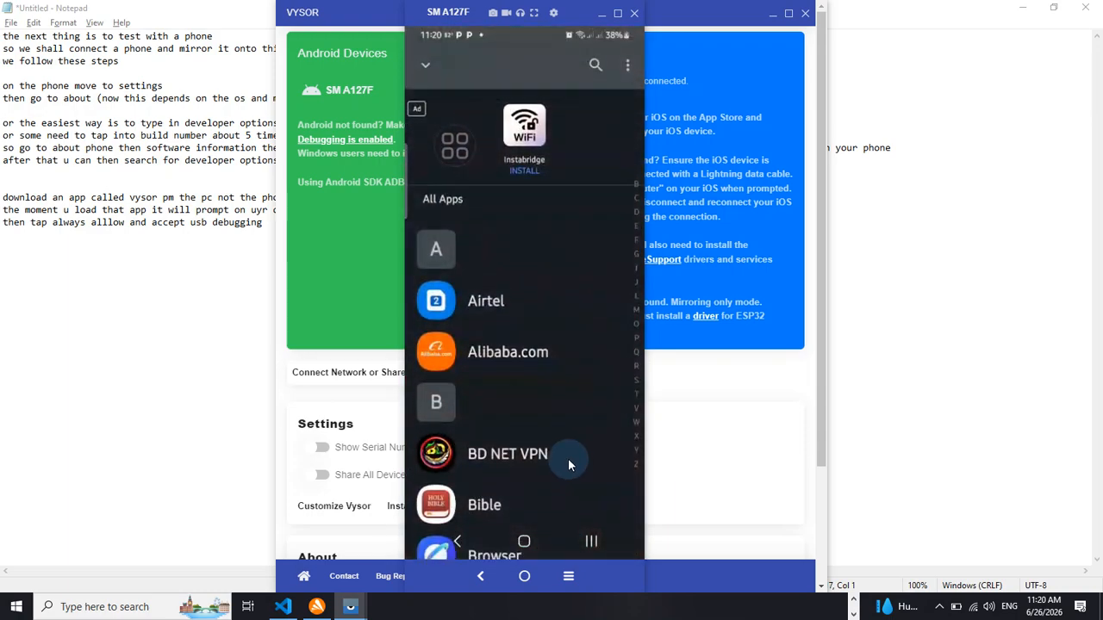
scroll(499, 420, down, 15)
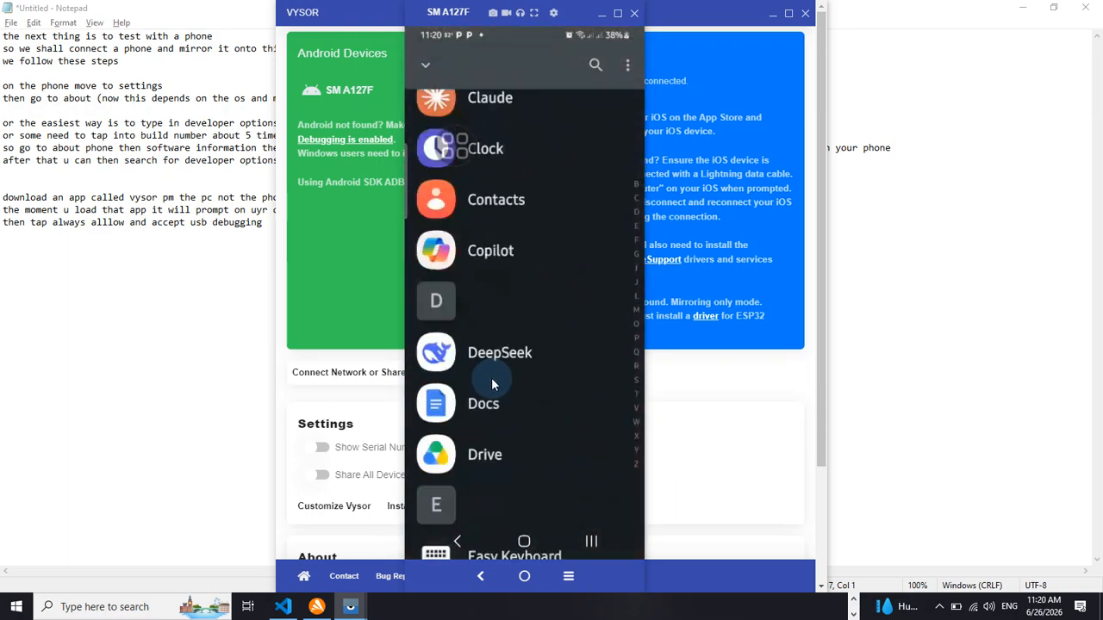
scroll(484, 374, down, 5)
click(522, 539)
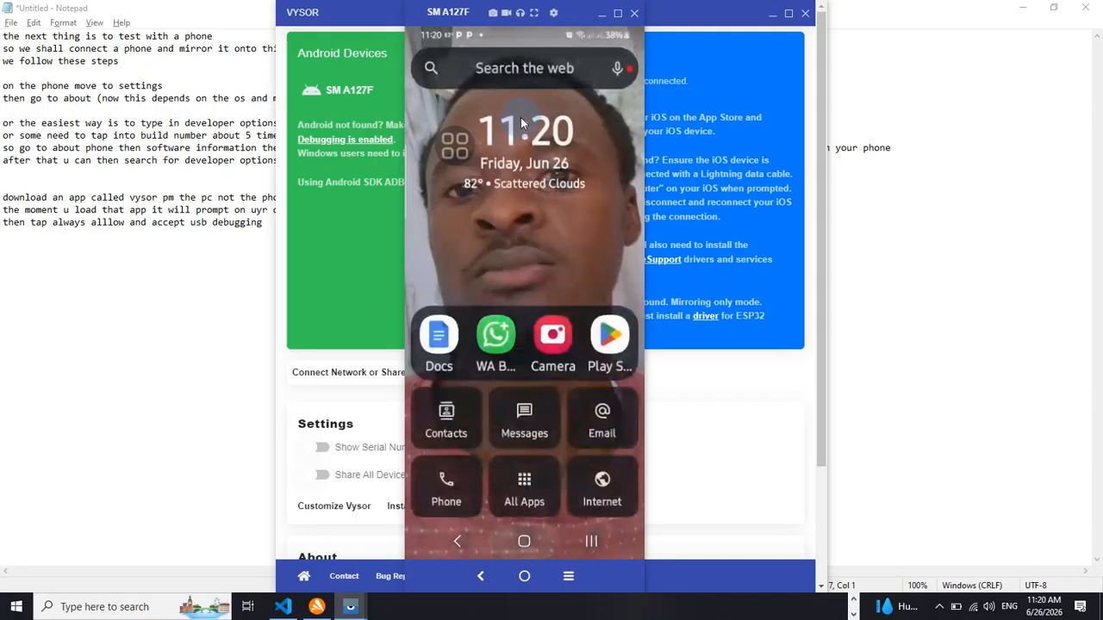
Open the phone's Wi-Fi settings and connect to the Summit Tech World network
drag(618, 60, 533, 306)
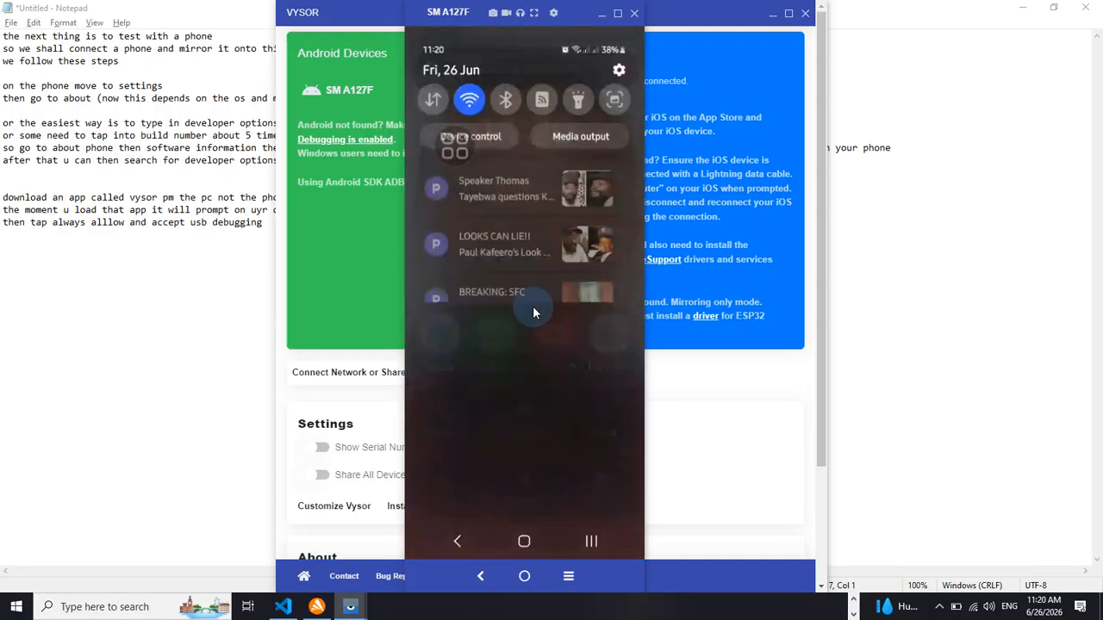
click(472, 102)
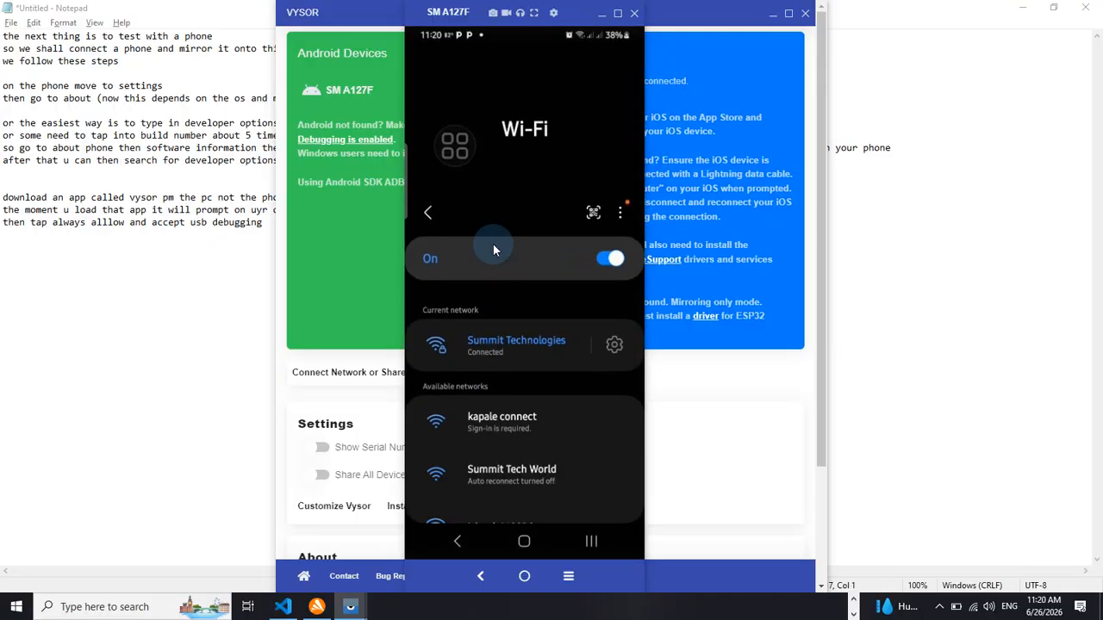
click(515, 467)
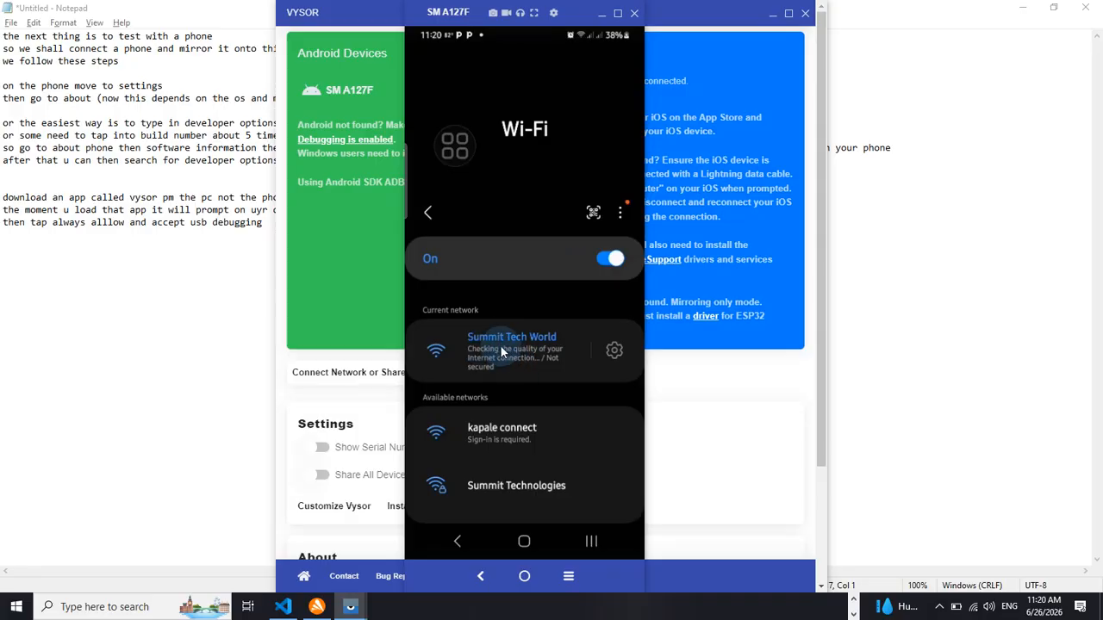
Clear Vysor and Notepad off the screen and bring up the Mikhmon hotspot page in Chrome
click(772, 18)
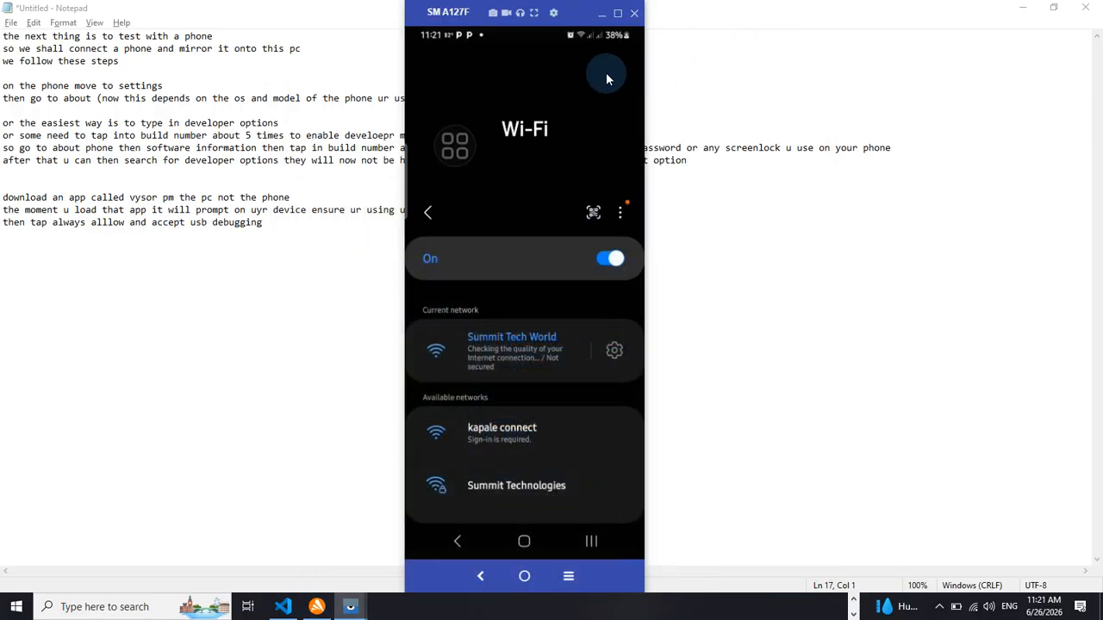
click(1022, 7)
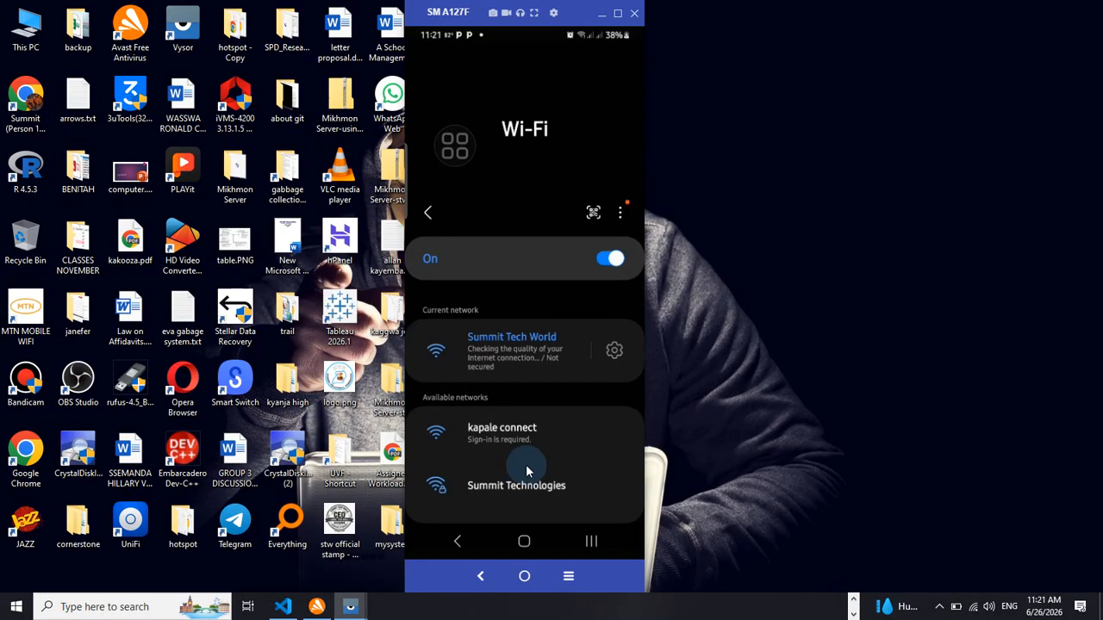
click(317, 609)
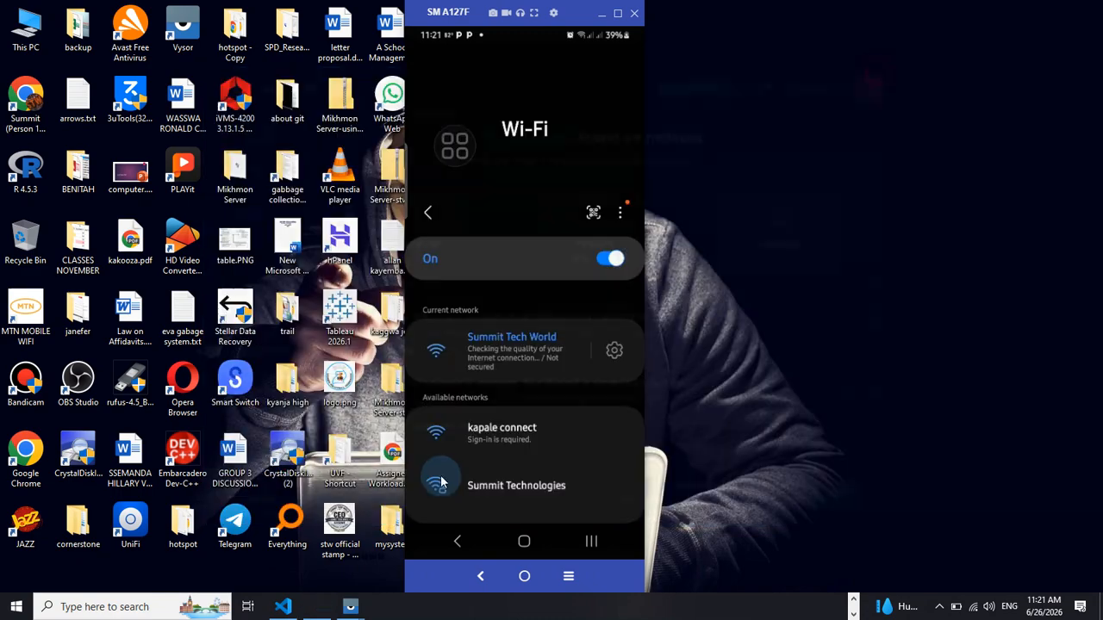
click(879, 74)
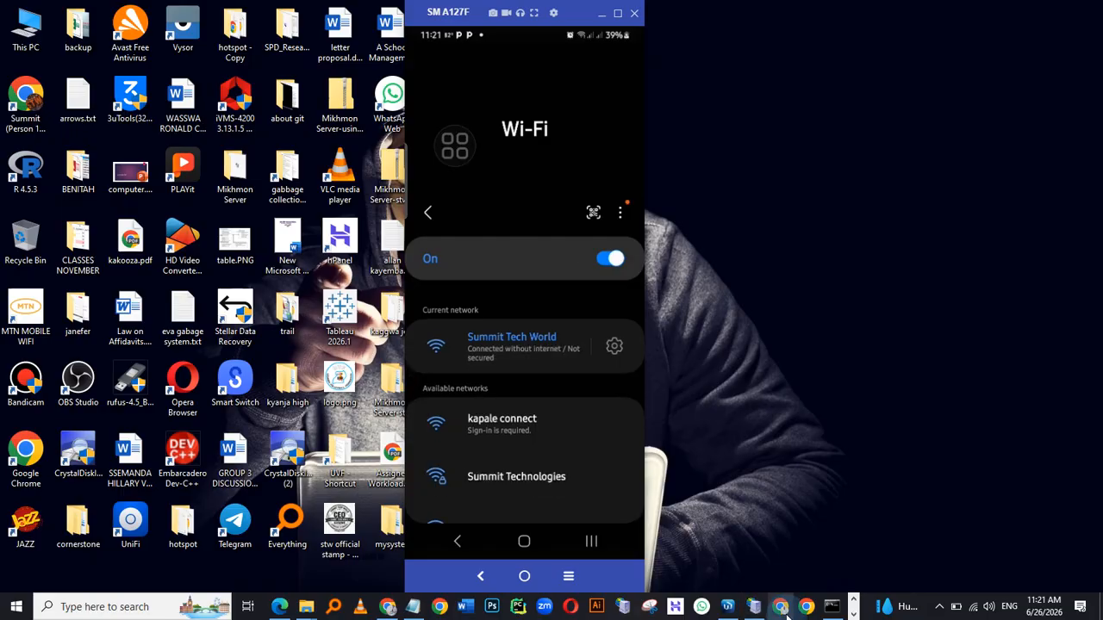
click(386, 606)
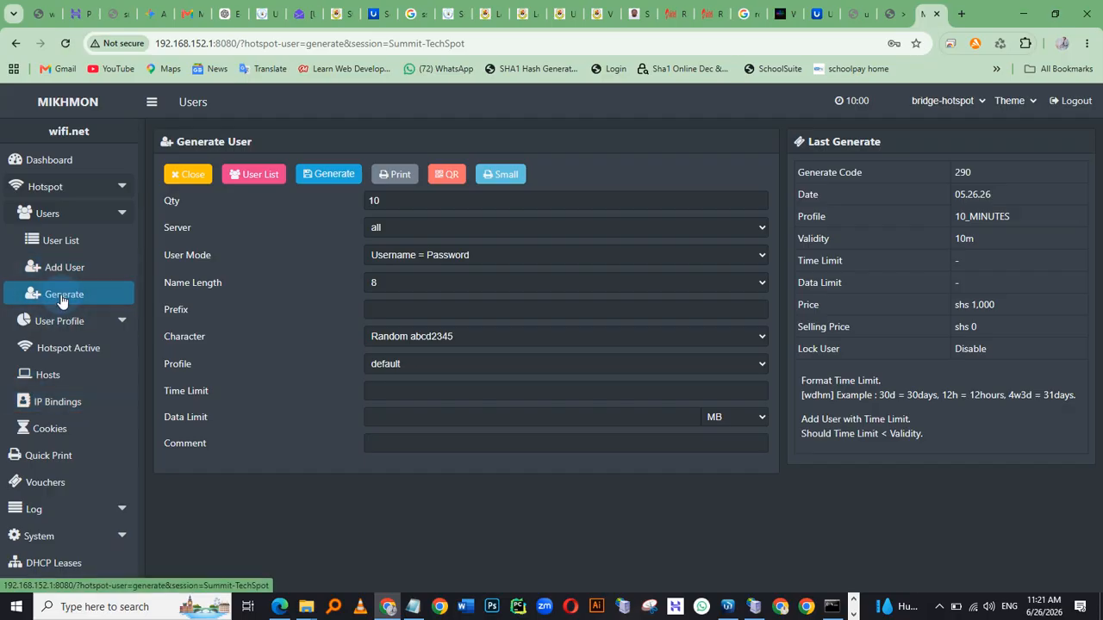
Open the hotspot user profile list and inspect the 1-hour profile's settings
click(62, 322)
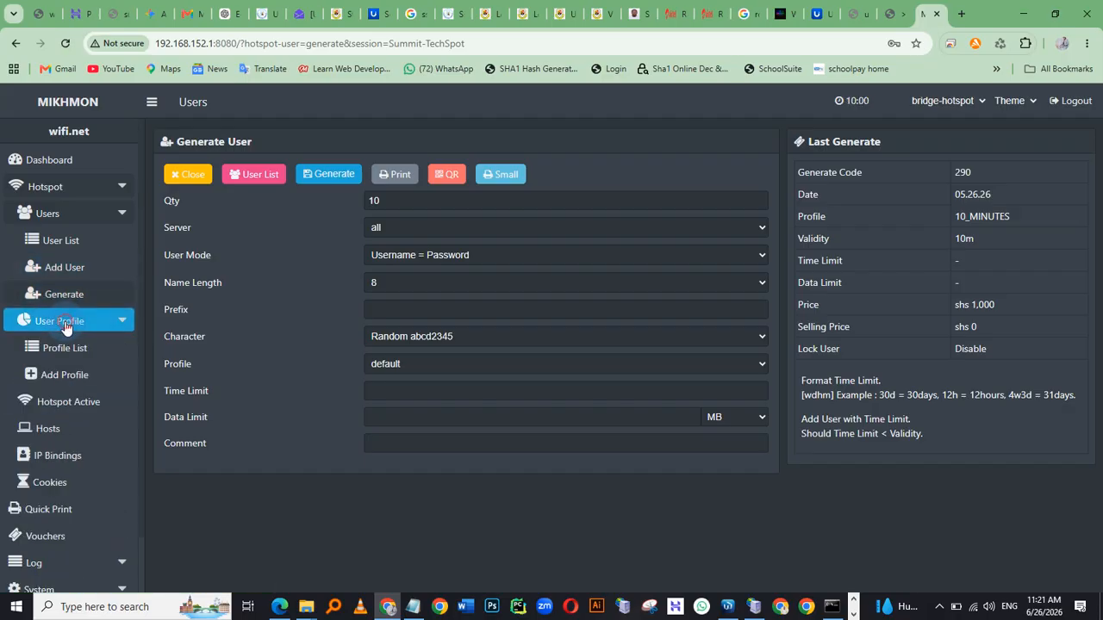
click(62, 349)
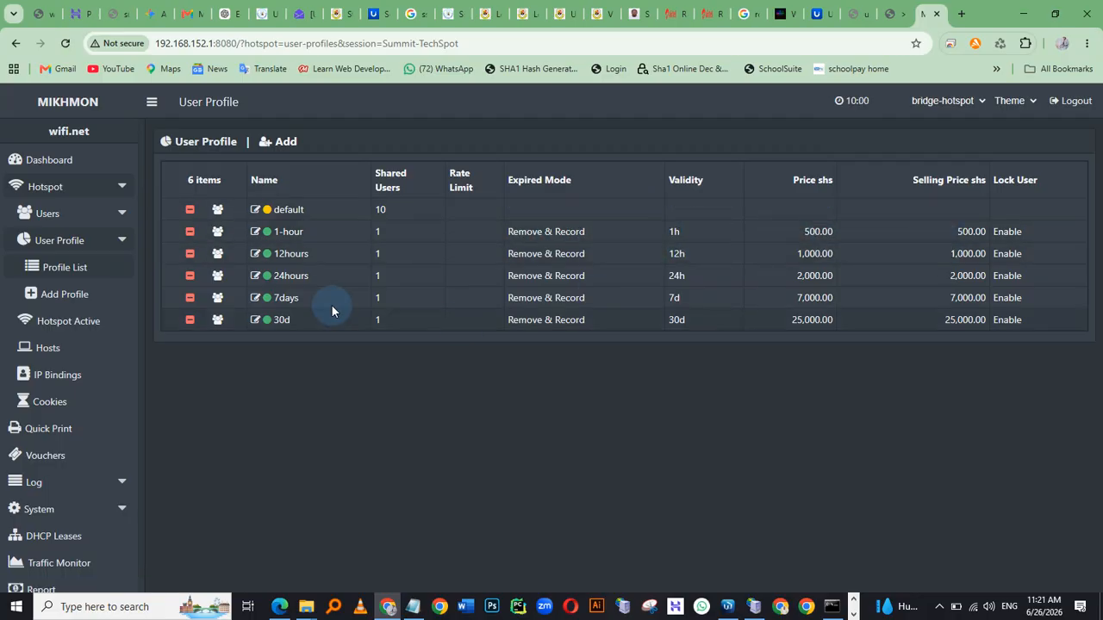
click(288, 233)
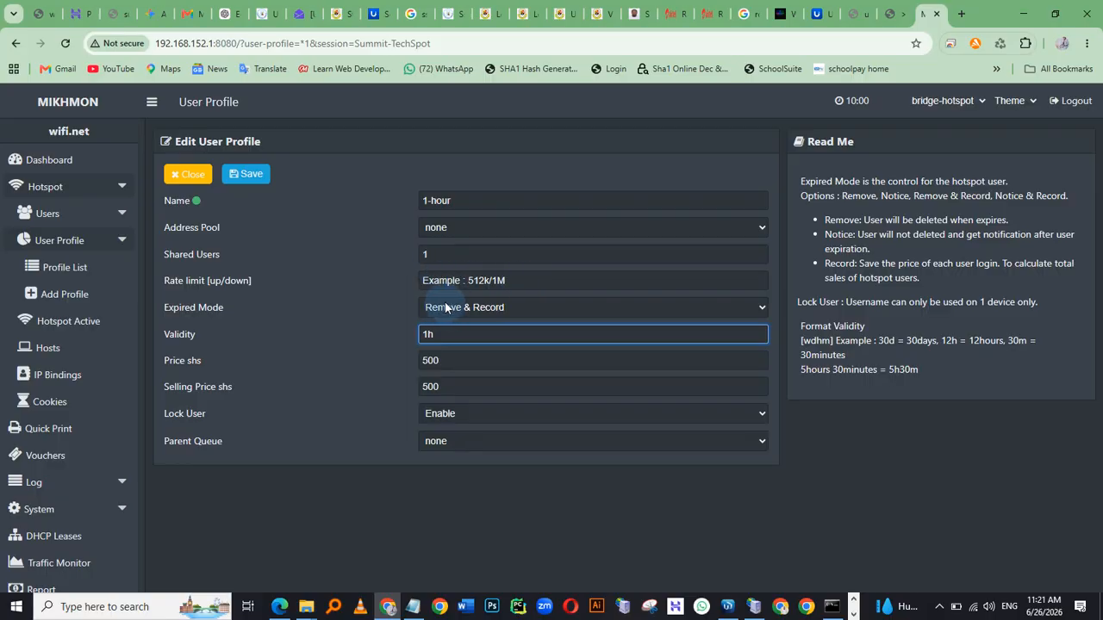
click(197, 172)
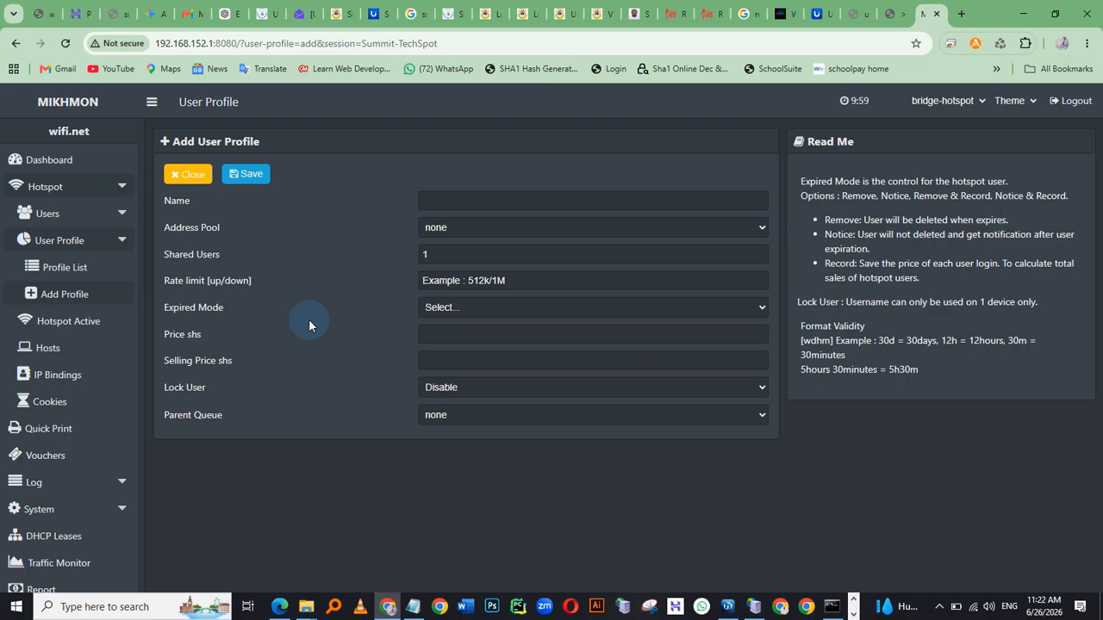
click(433, 204)
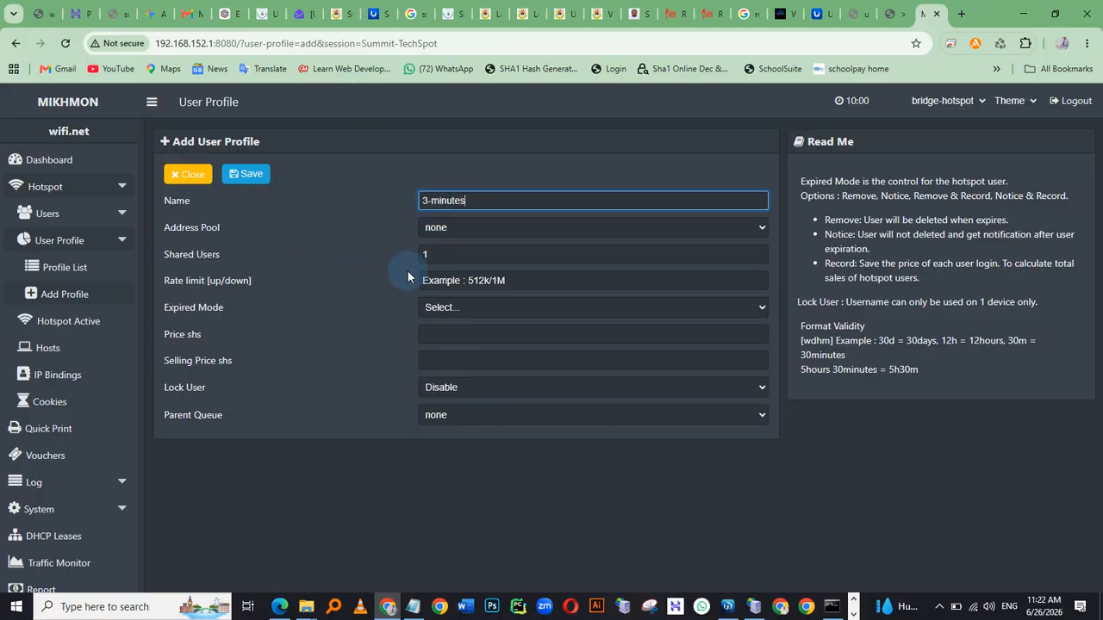
click(449, 309)
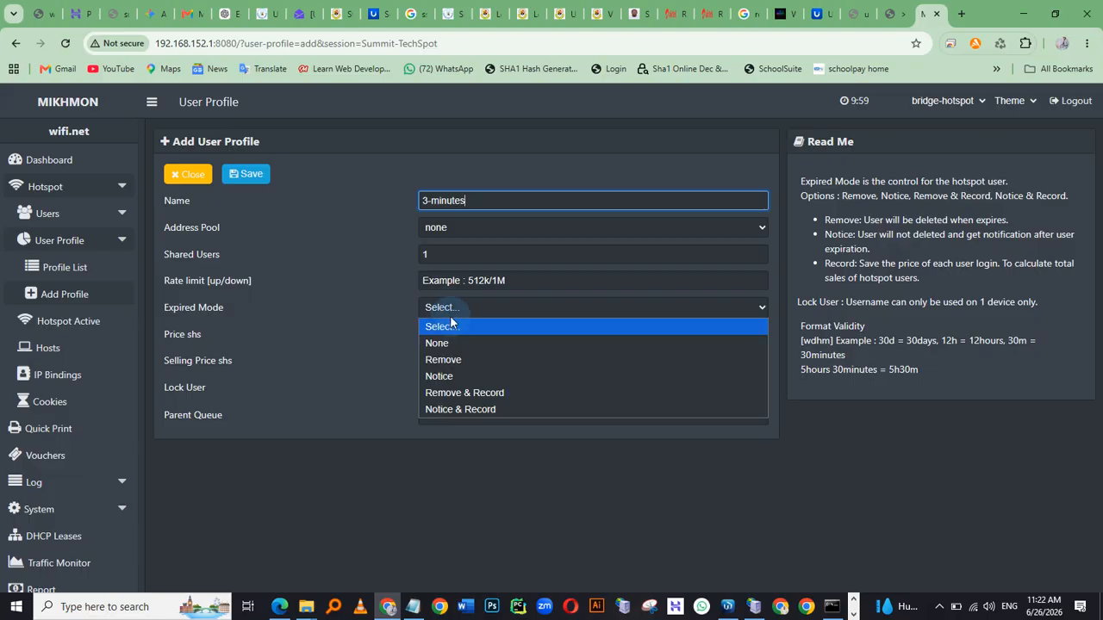
click(471, 394)
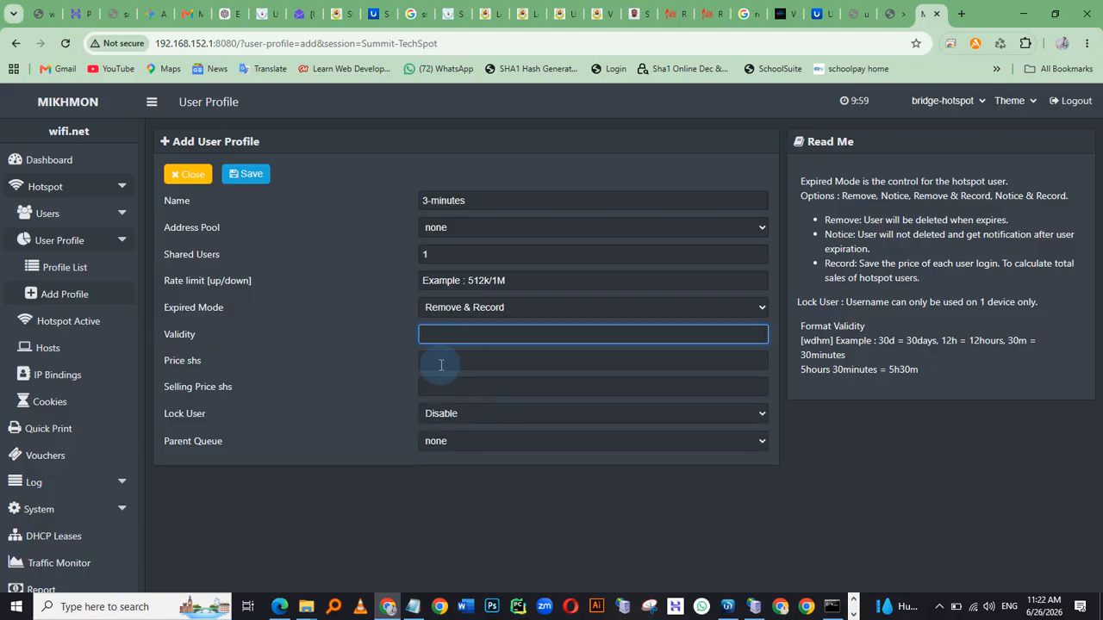
click(178, 178)
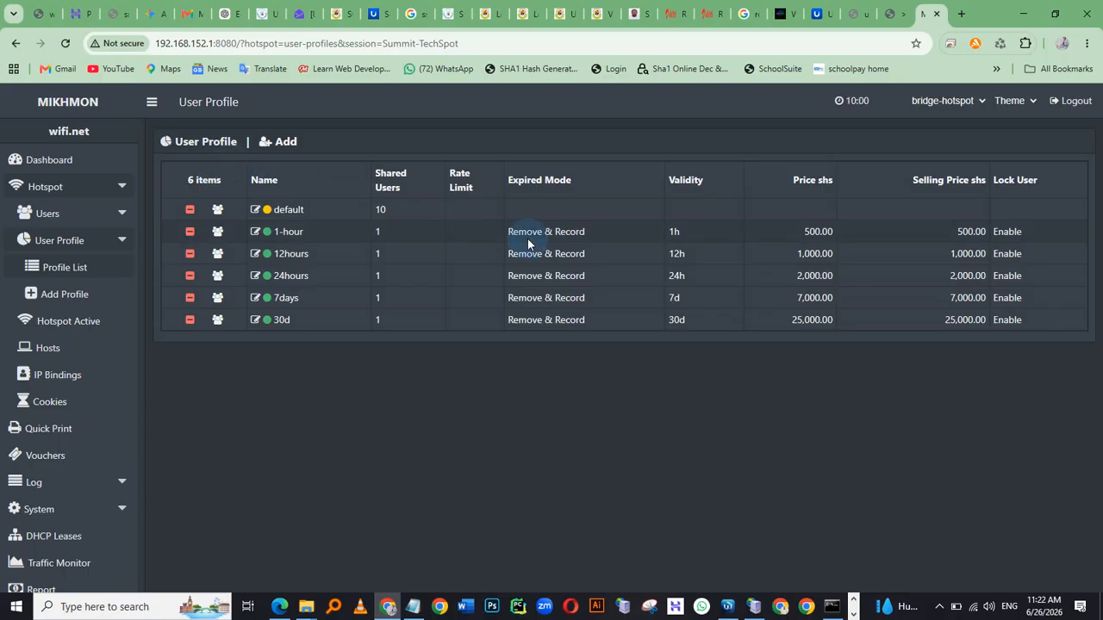
Add a new user profile named 3-minutes with expired mode Remove & Record
click(269, 142)
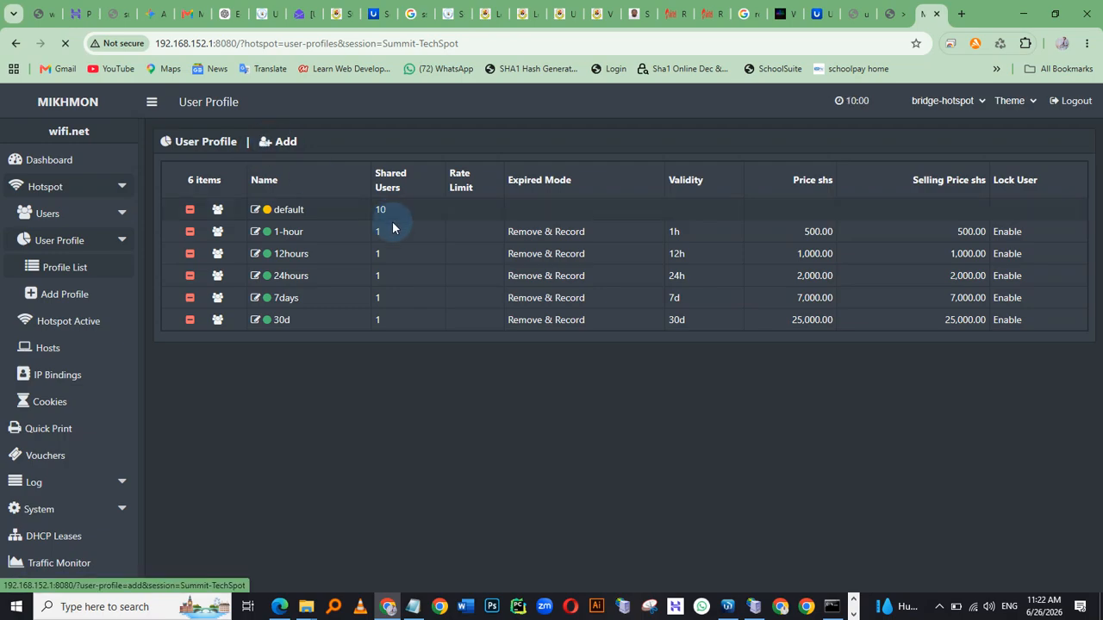
click(439, 204)
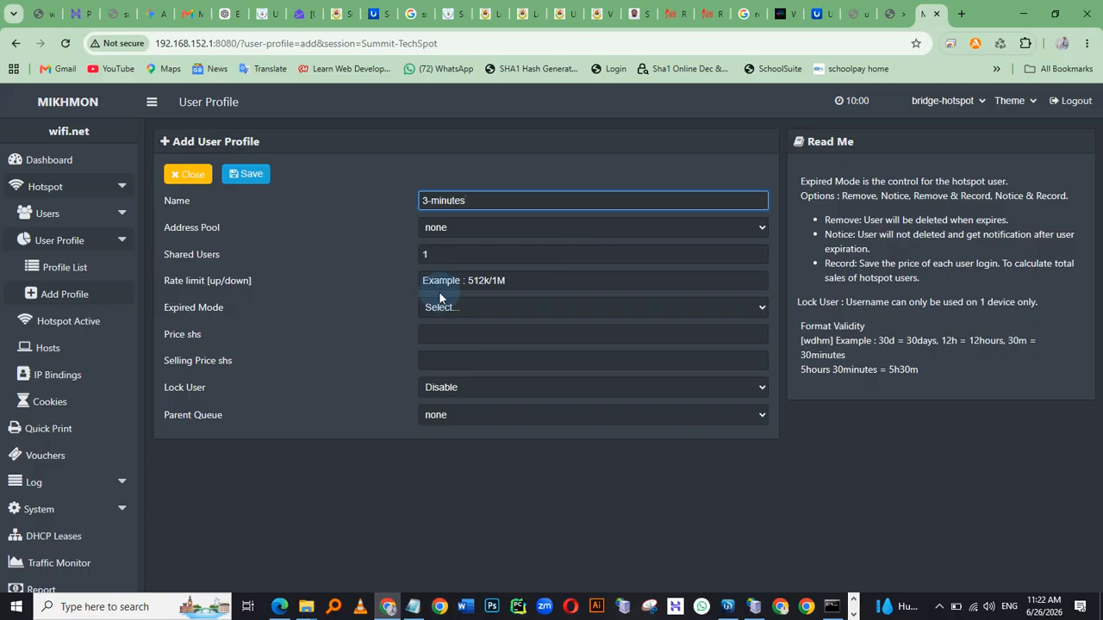
click(468, 315)
click(466, 388)
Set the new profile's price and selling price to 200 shs
click(454, 359)
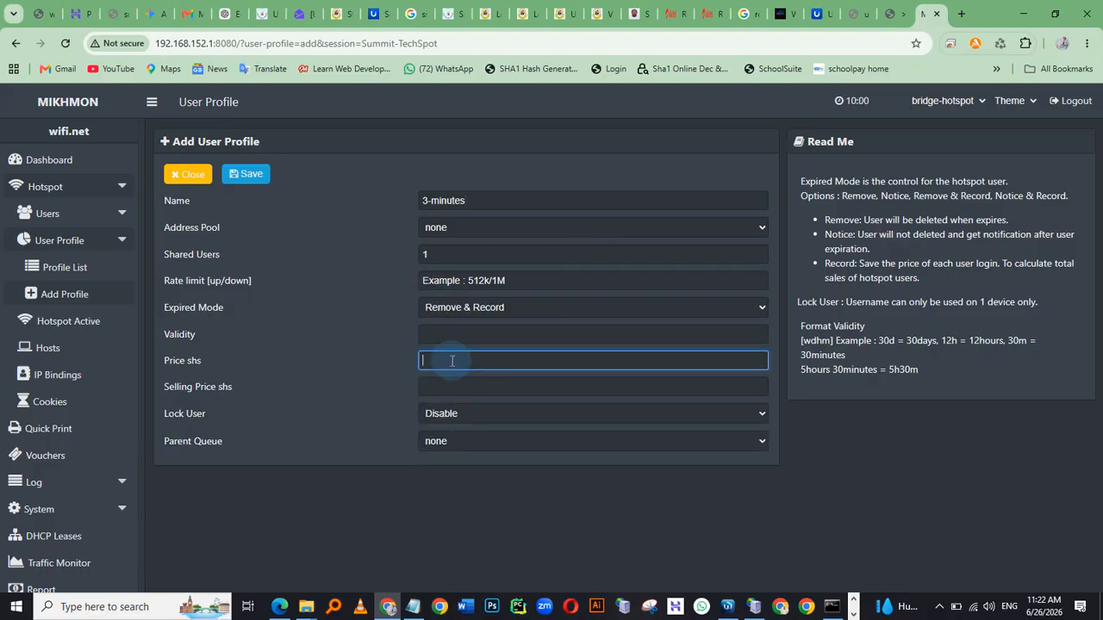
click(437, 387)
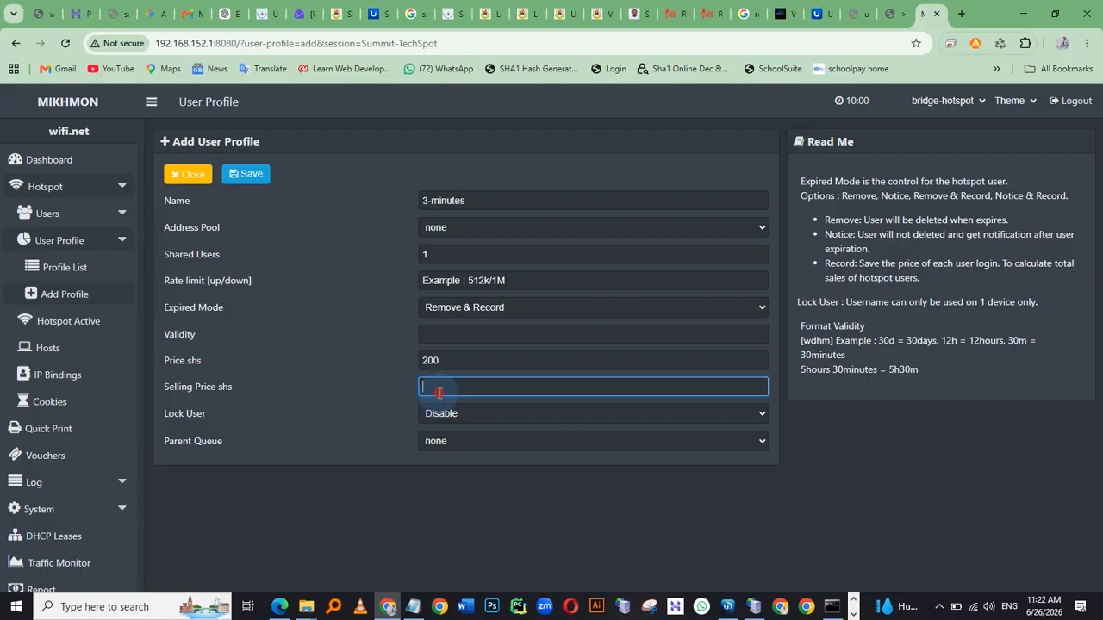
text(200)
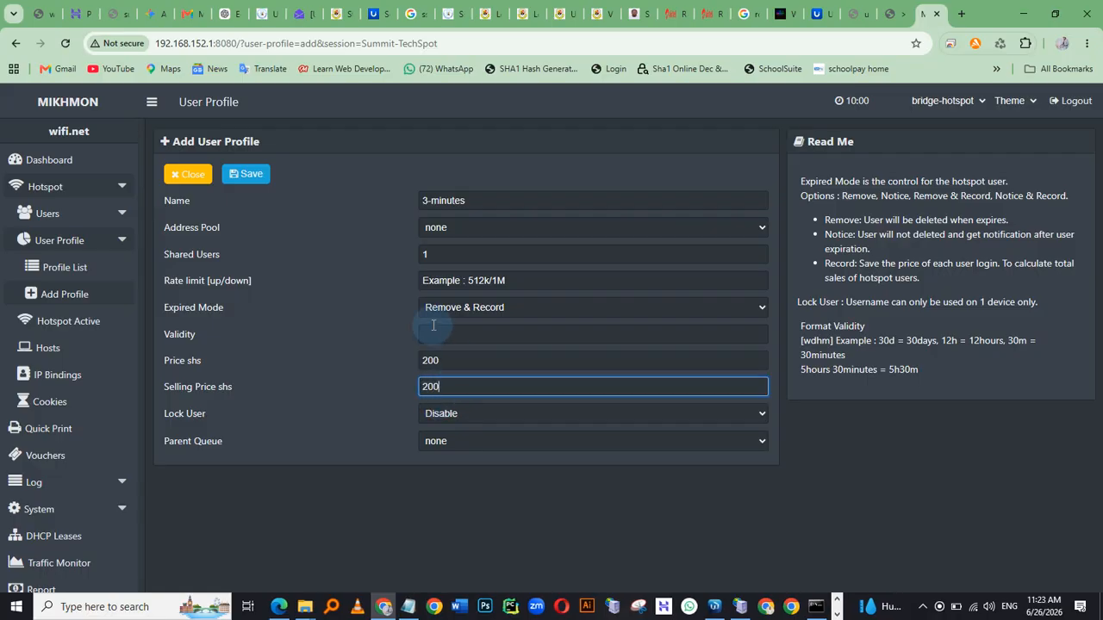
Rename the profile to 1-minutes, set its validity to 1m, and save it
click(439, 337)
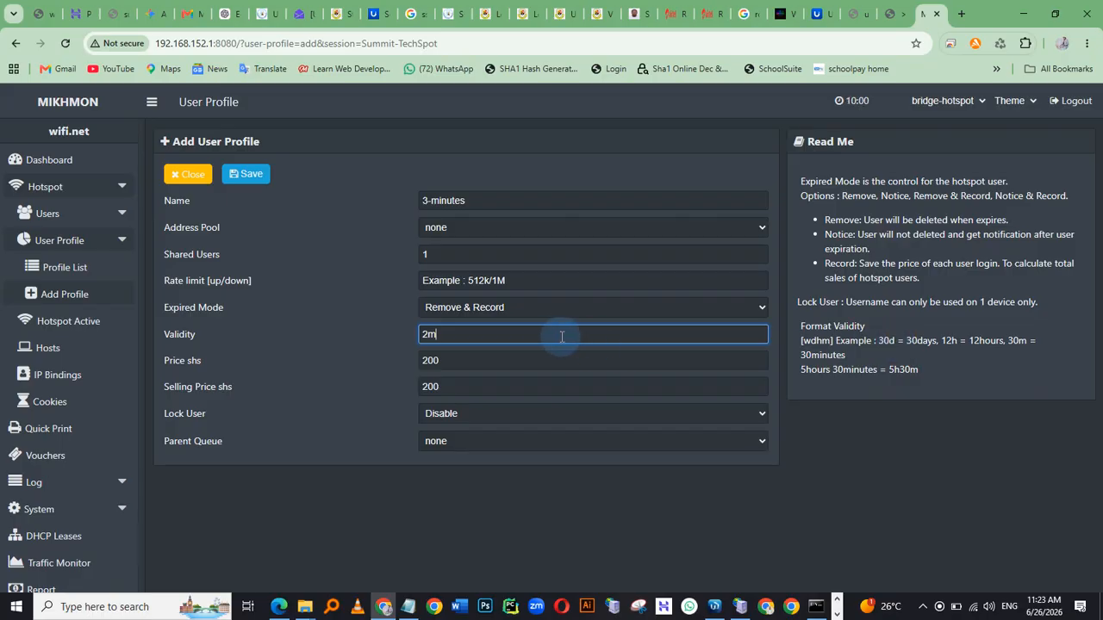
key(BackSpace)
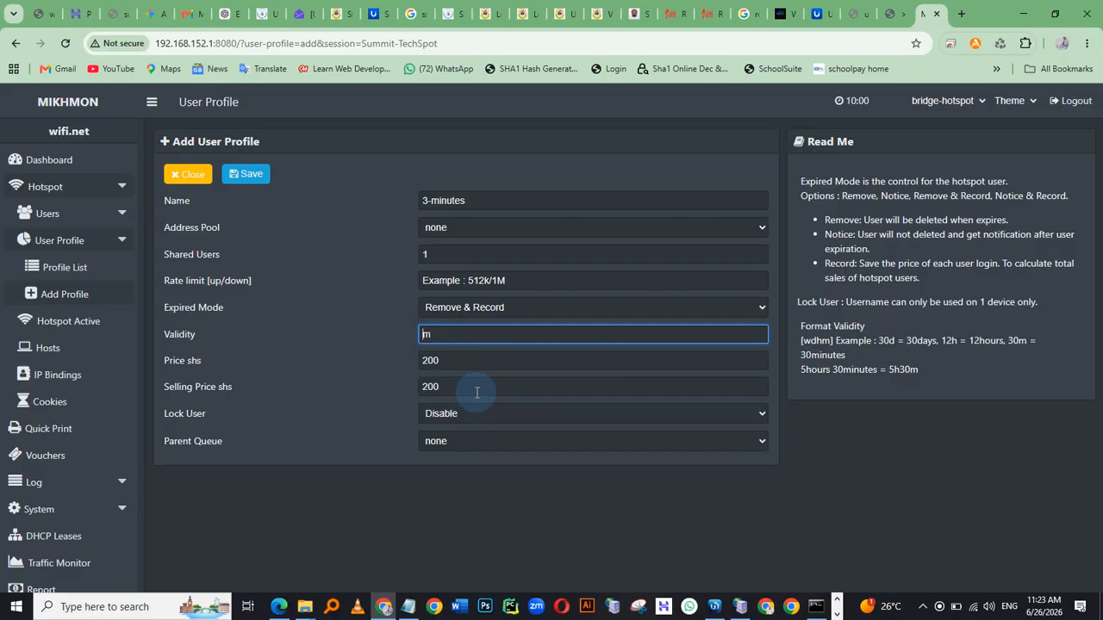
click(423, 187)
click(426, 200)
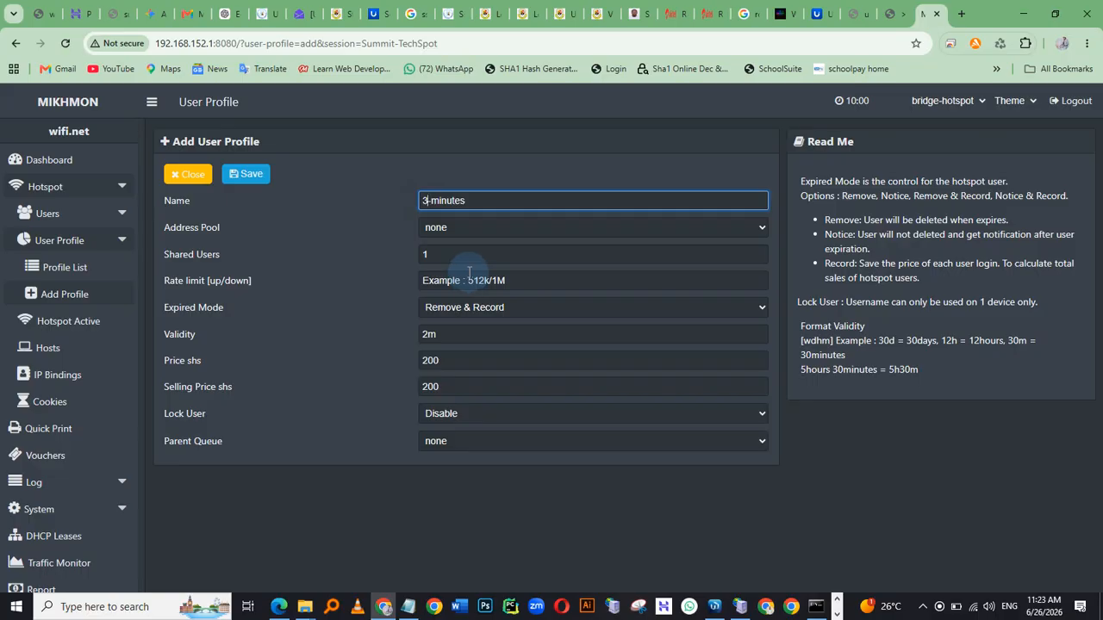
text(1)
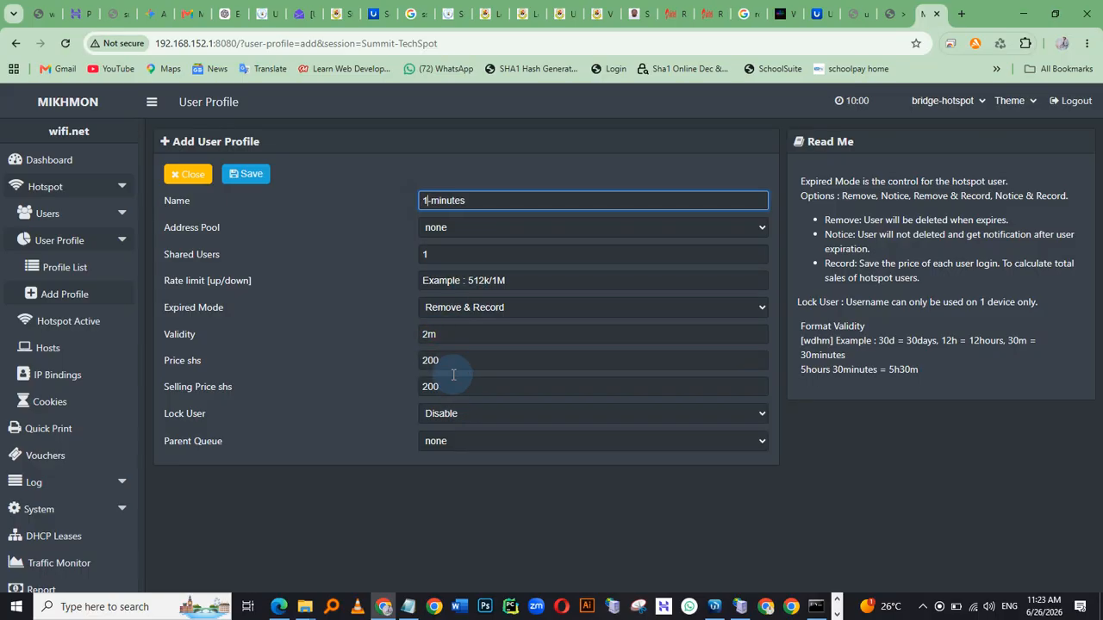
click(429, 339)
key(BackSpace)
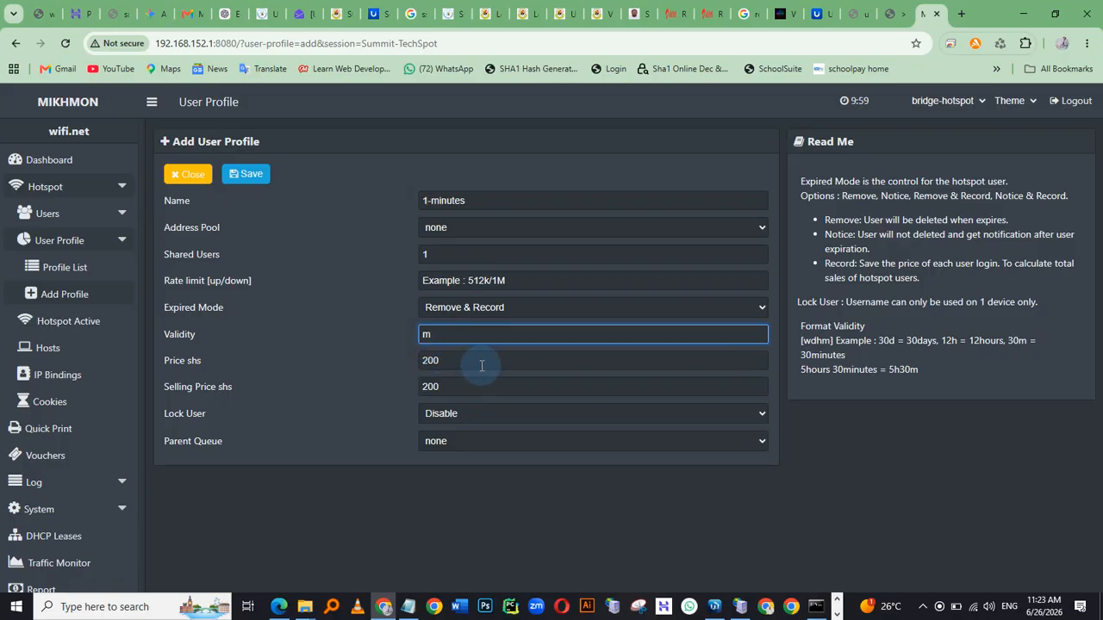
text(1)
click(418, 497)
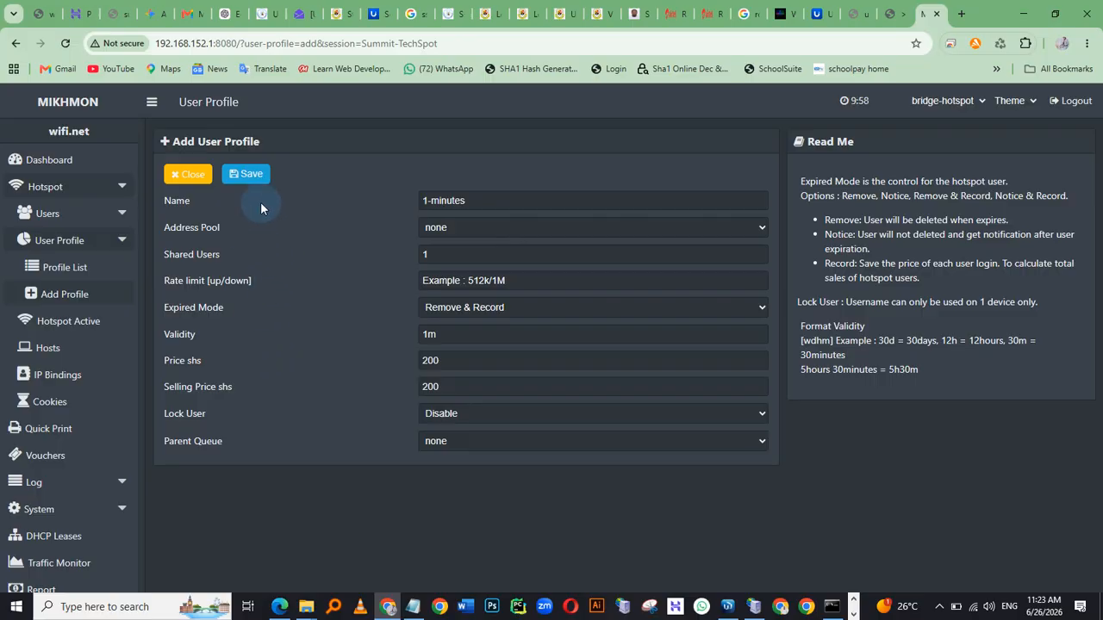
click(267, 176)
click(249, 175)
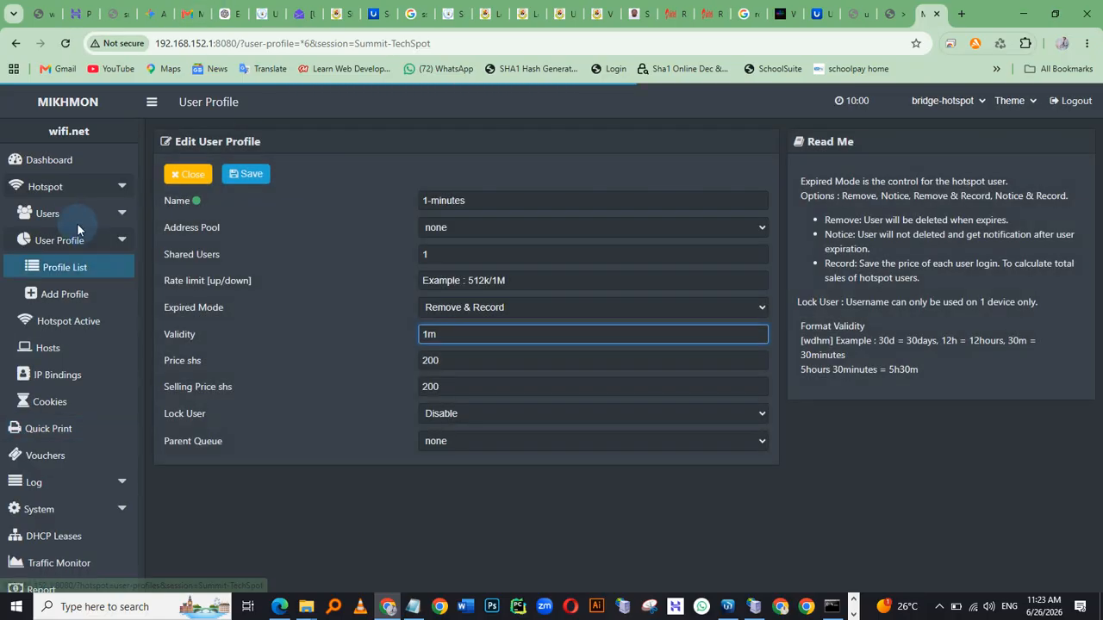
Open the Add User form for hotspot users with the server set to all
click(49, 213)
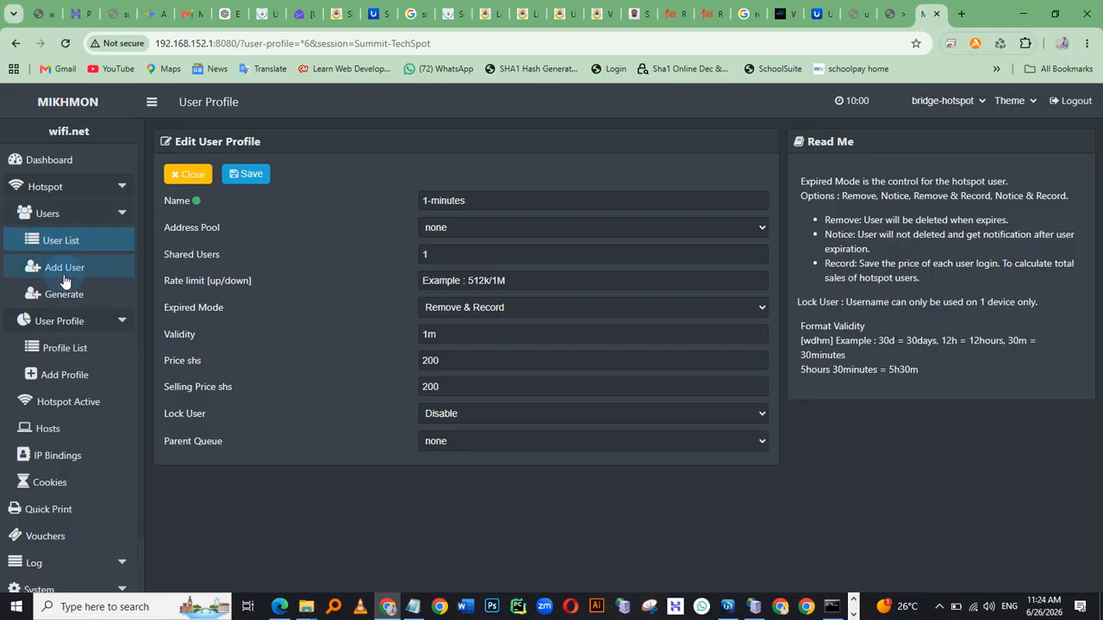
click(65, 279)
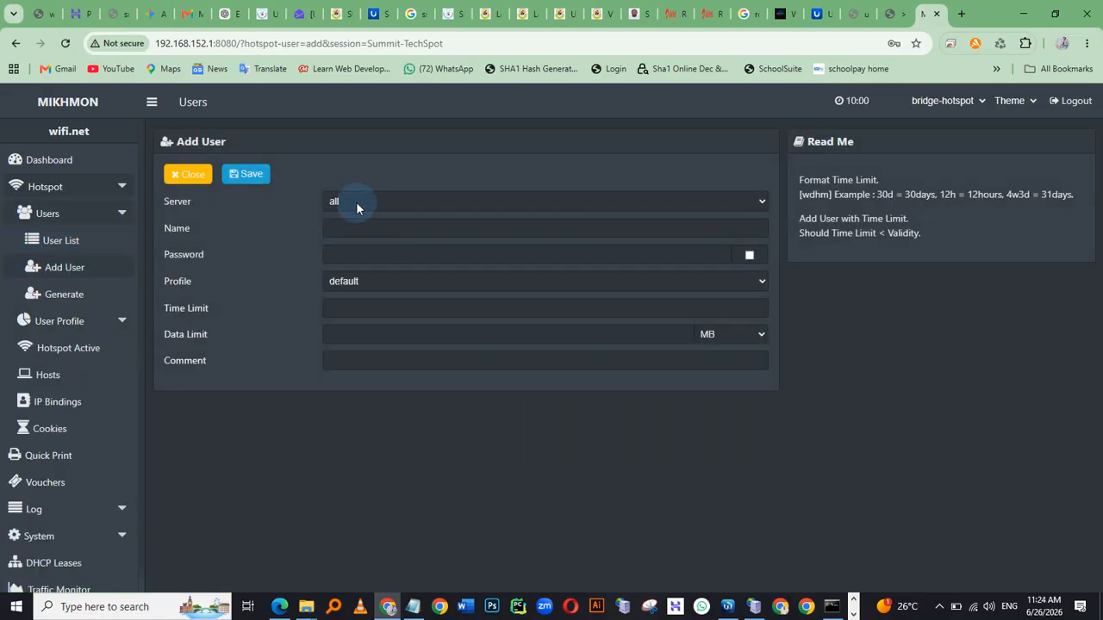
click(357, 205)
click(354, 226)
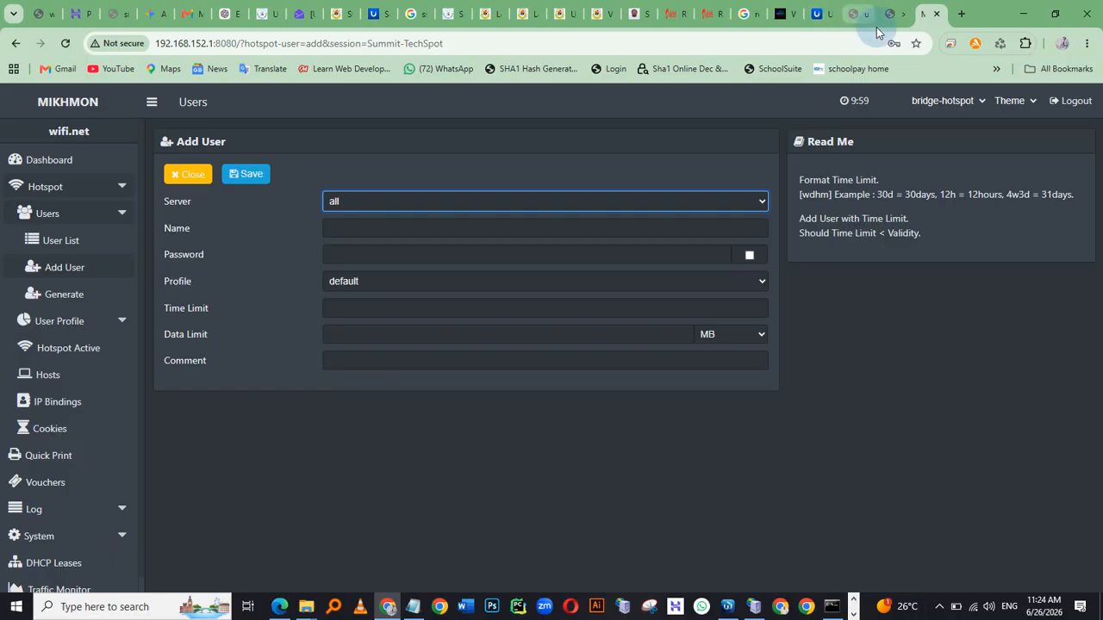
Connect to the router in WinBox and view the IP Hotspot servers list
click(727, 607)
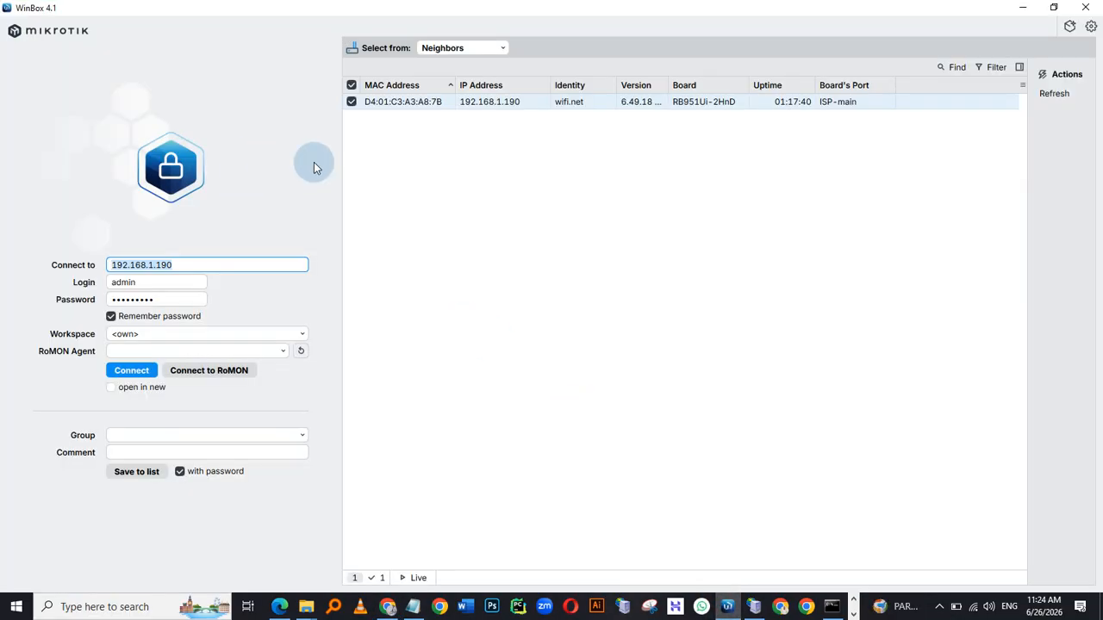
click(130, 373)
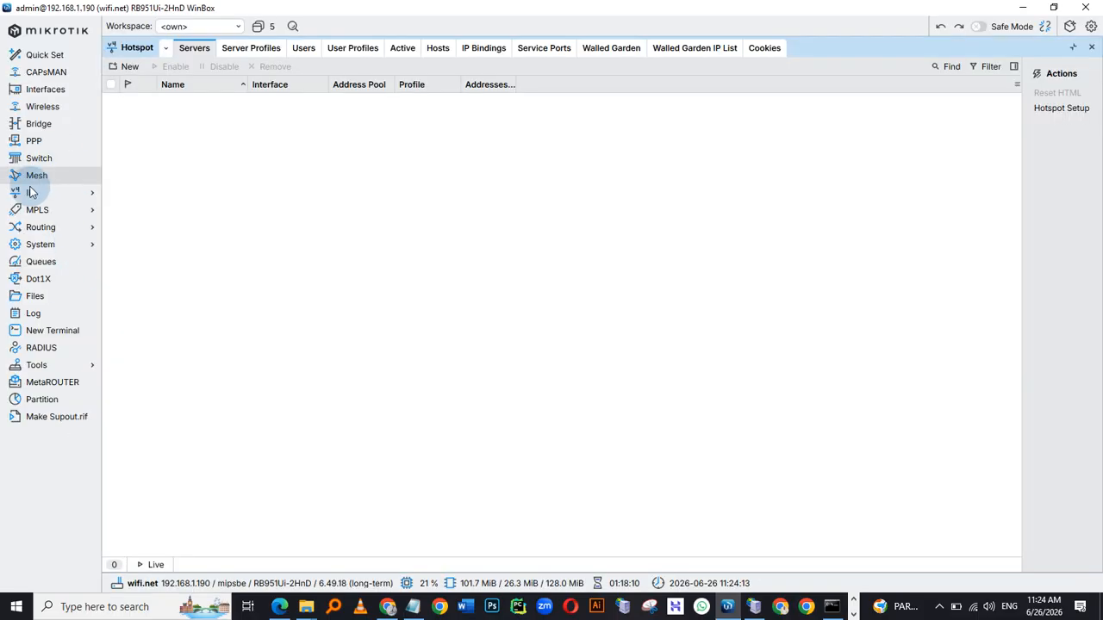
click(33, 194)
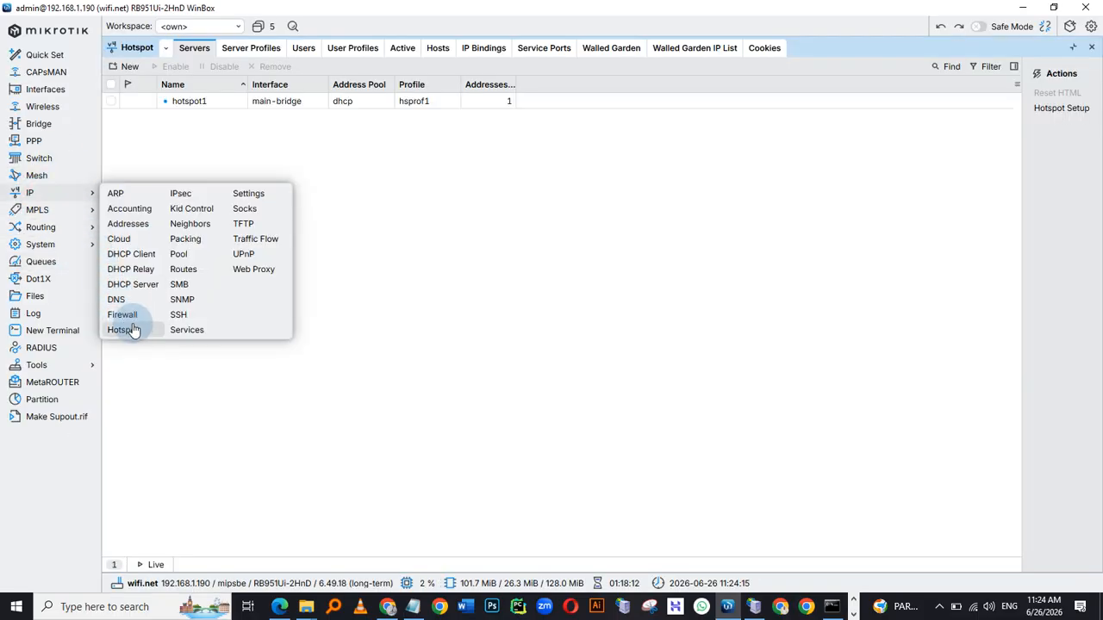
click(134, 330)
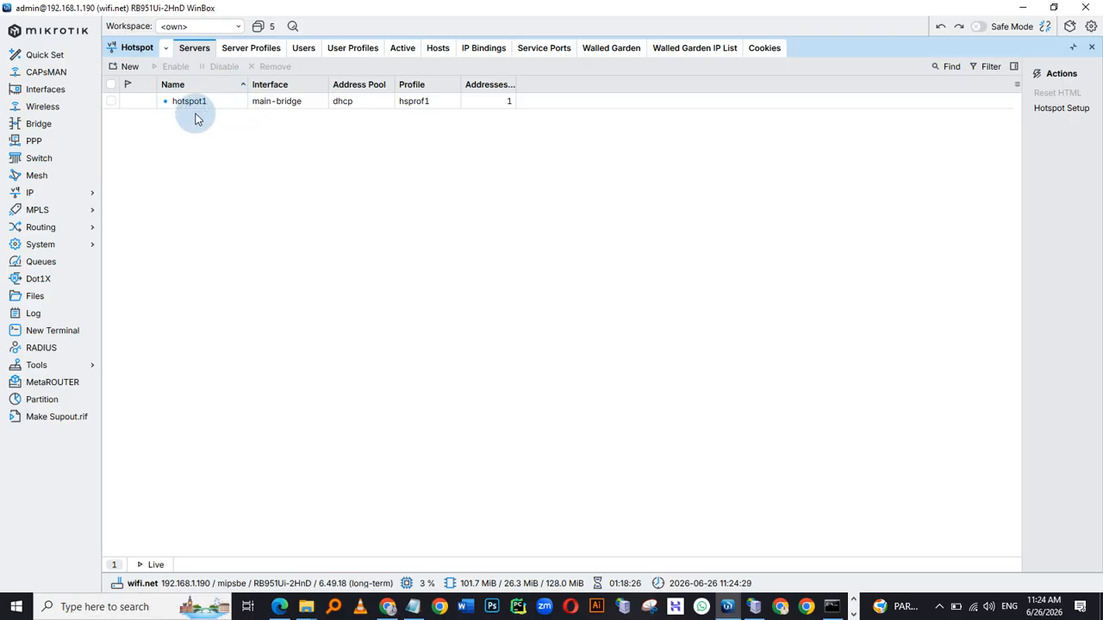
Back in the Add User form, enter username test1 and the user's password, and show the password
key(alt+Tab)
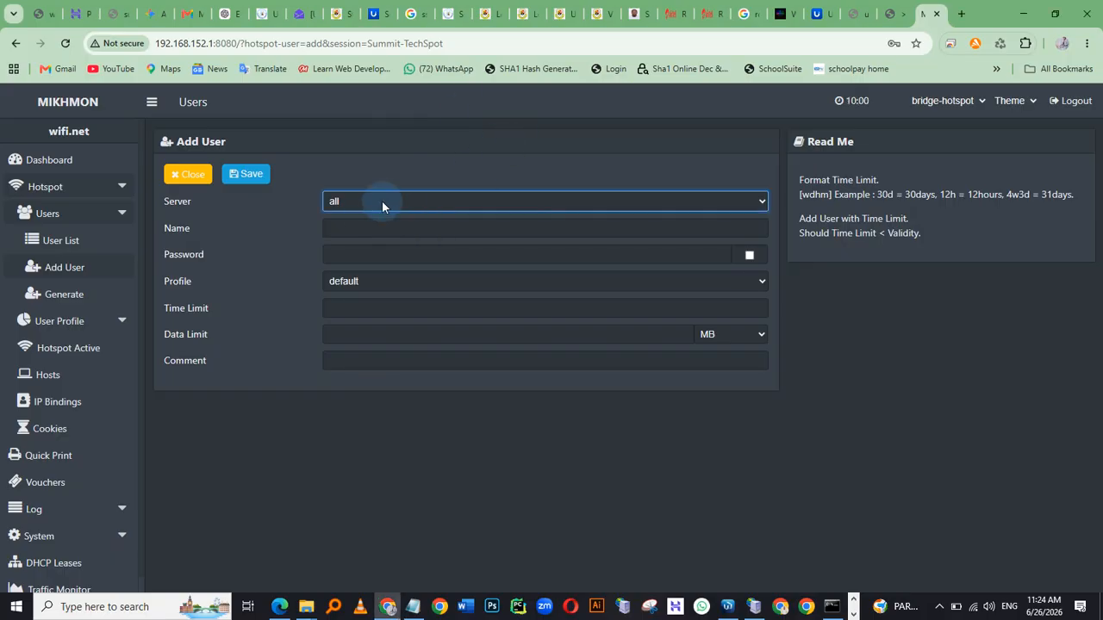
click(365, 230)
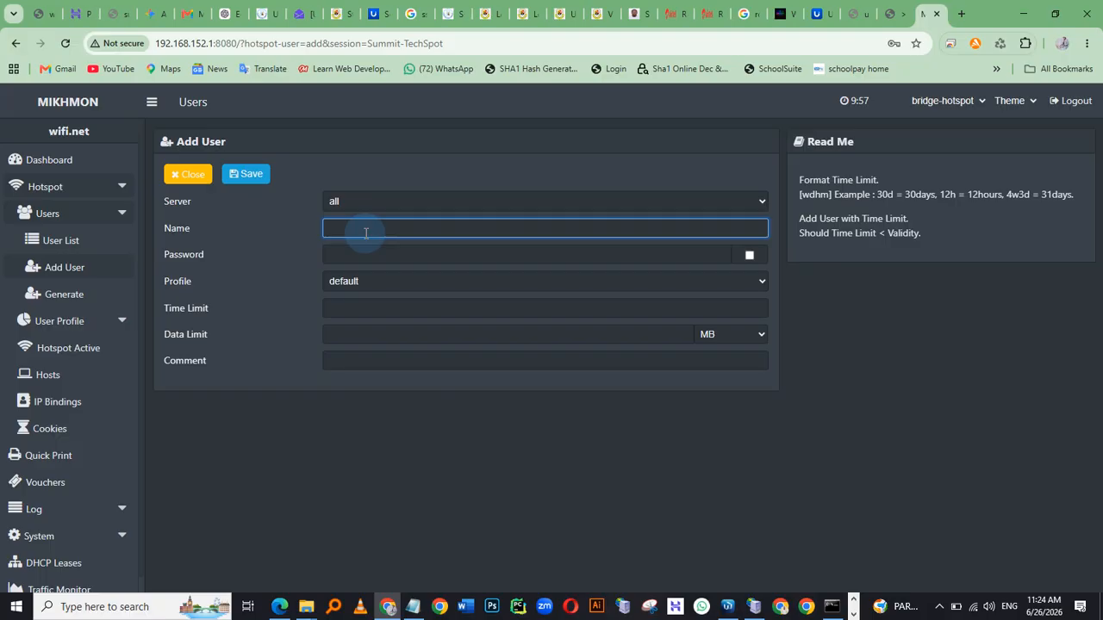
key(Tab)
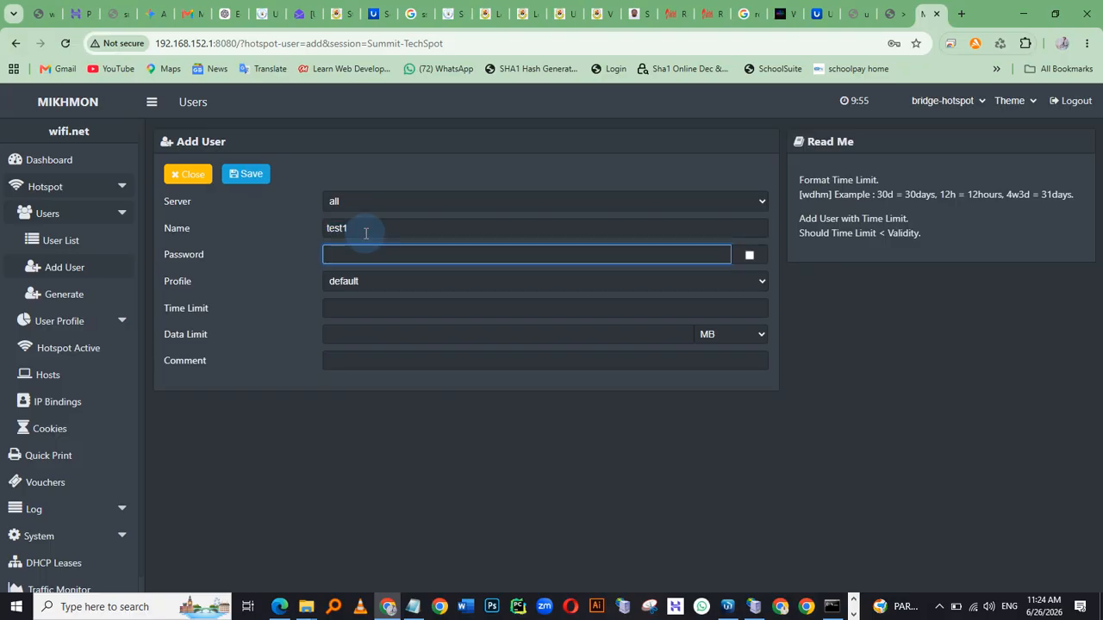
text(test1)
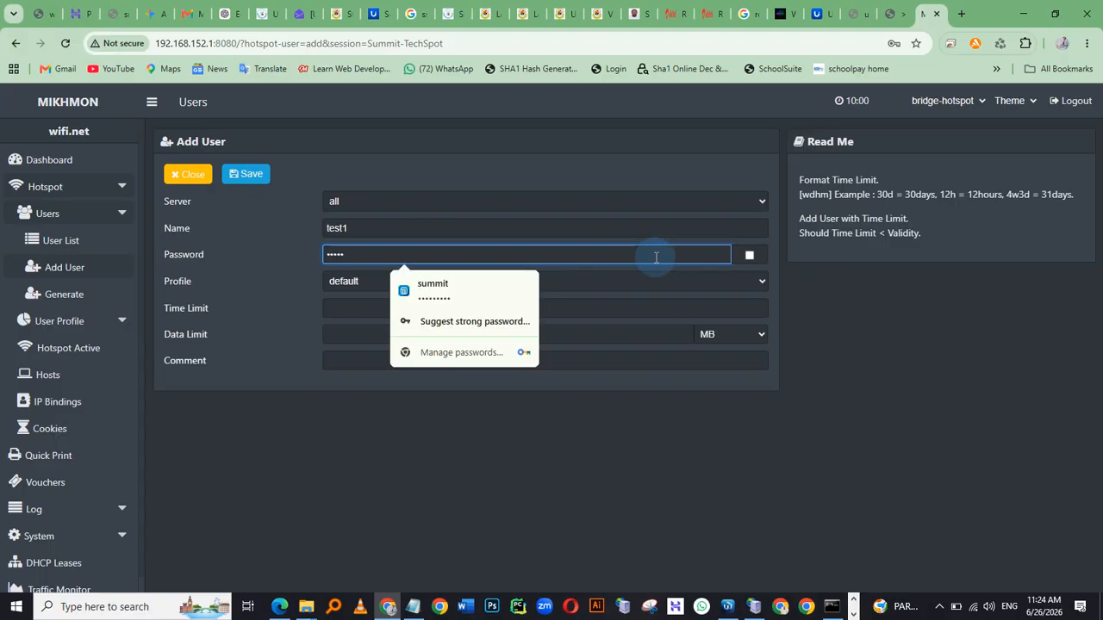
click(749, 255)
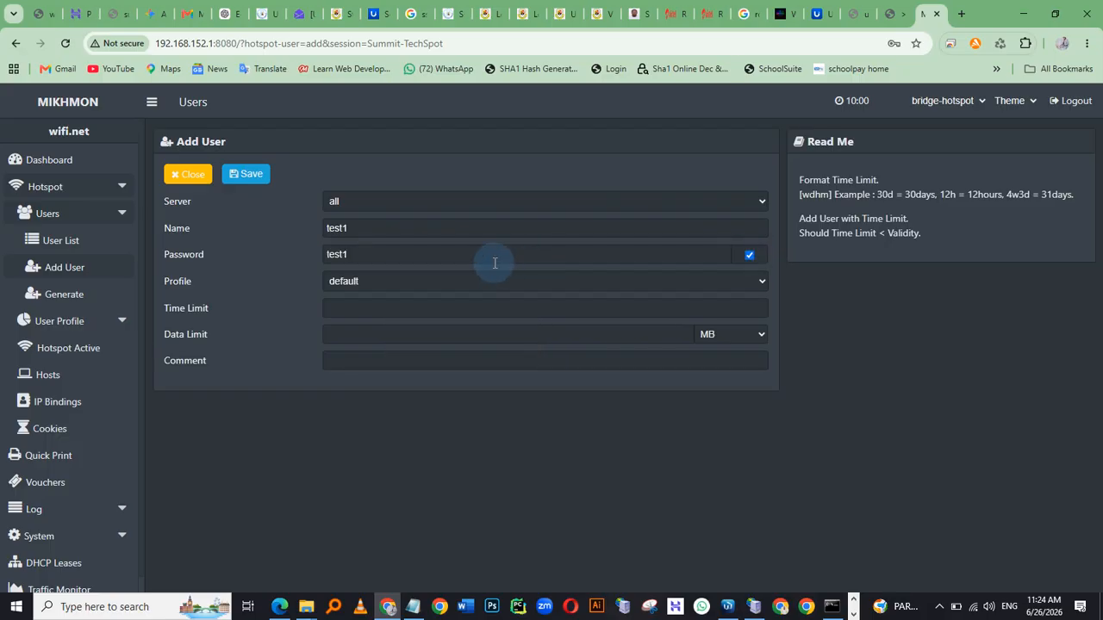
click(382, 281)
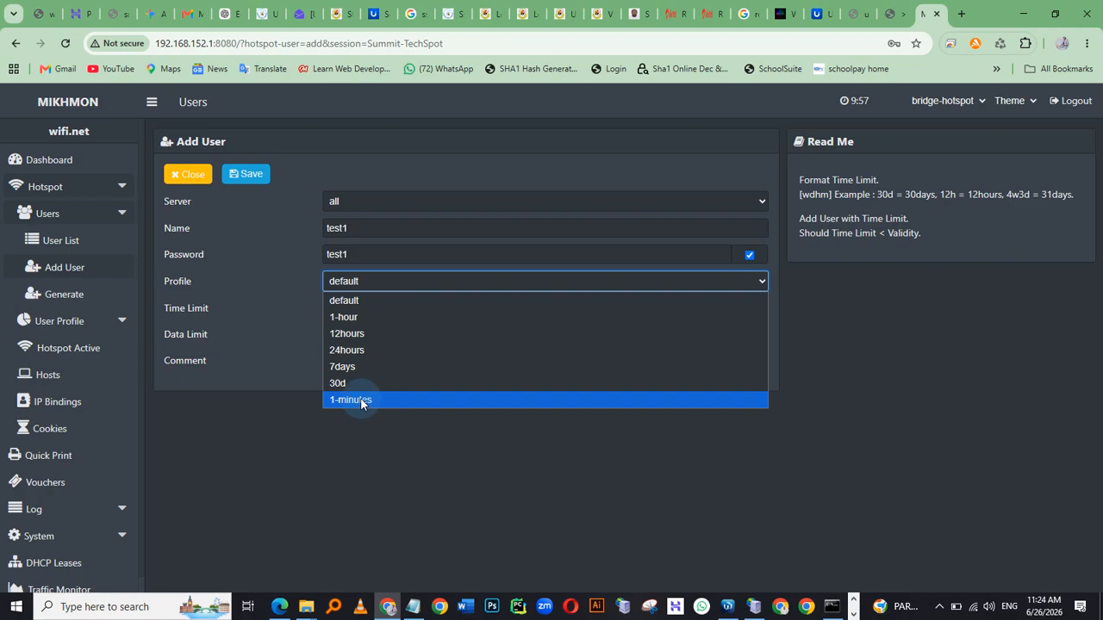
click(239, 440)
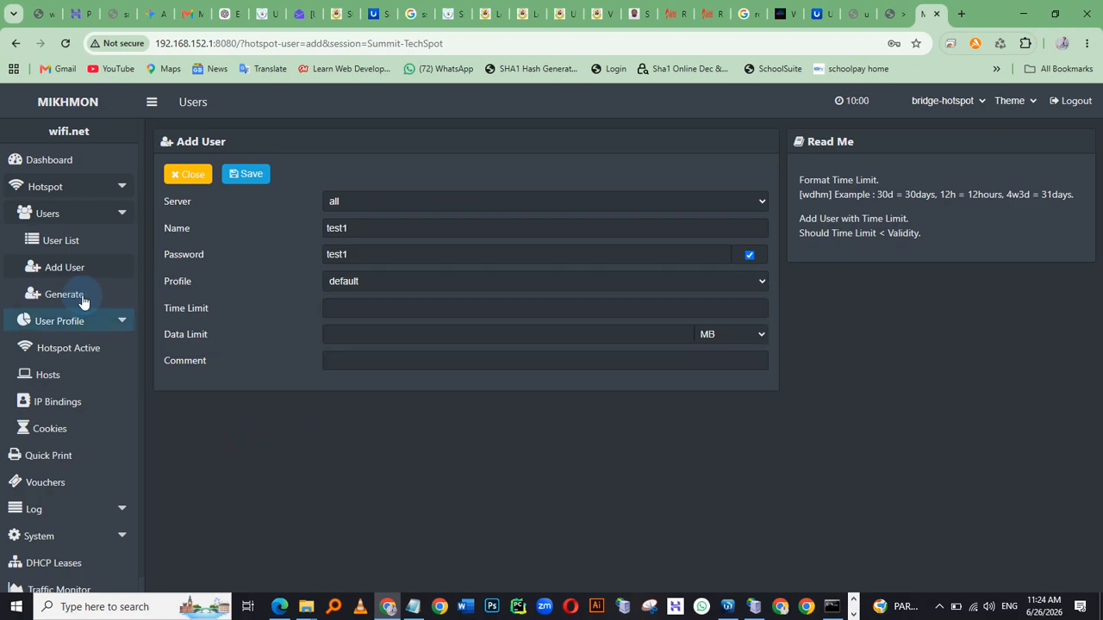
Open the 1-minutes profile from the profile list, rename it to 1-minute, and save
click(54, 323)
click(73, 348)
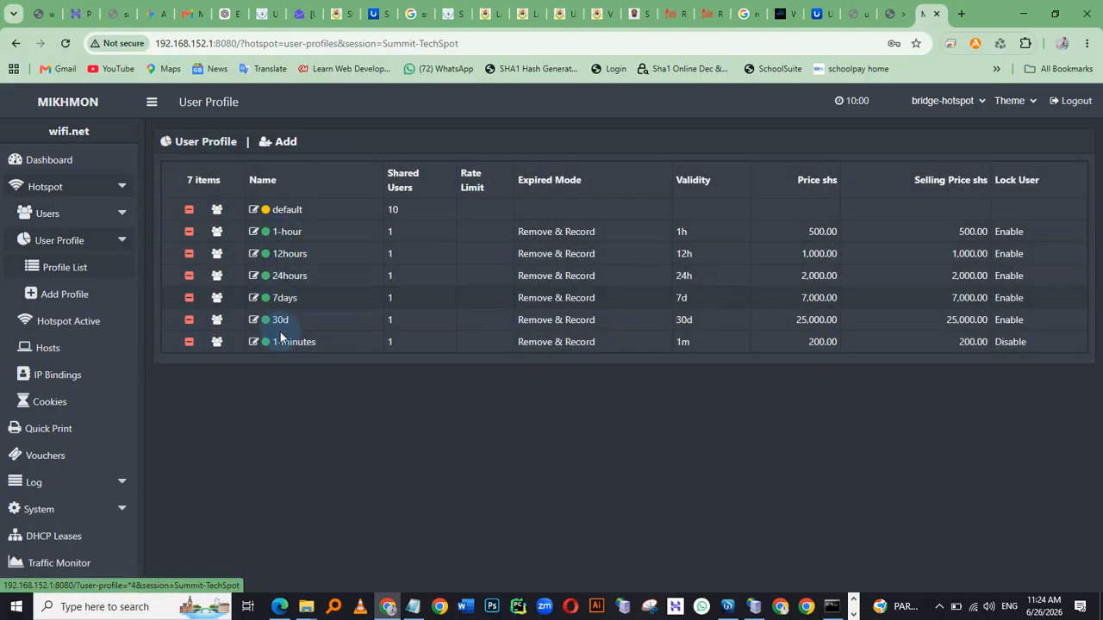
click(284, 344)
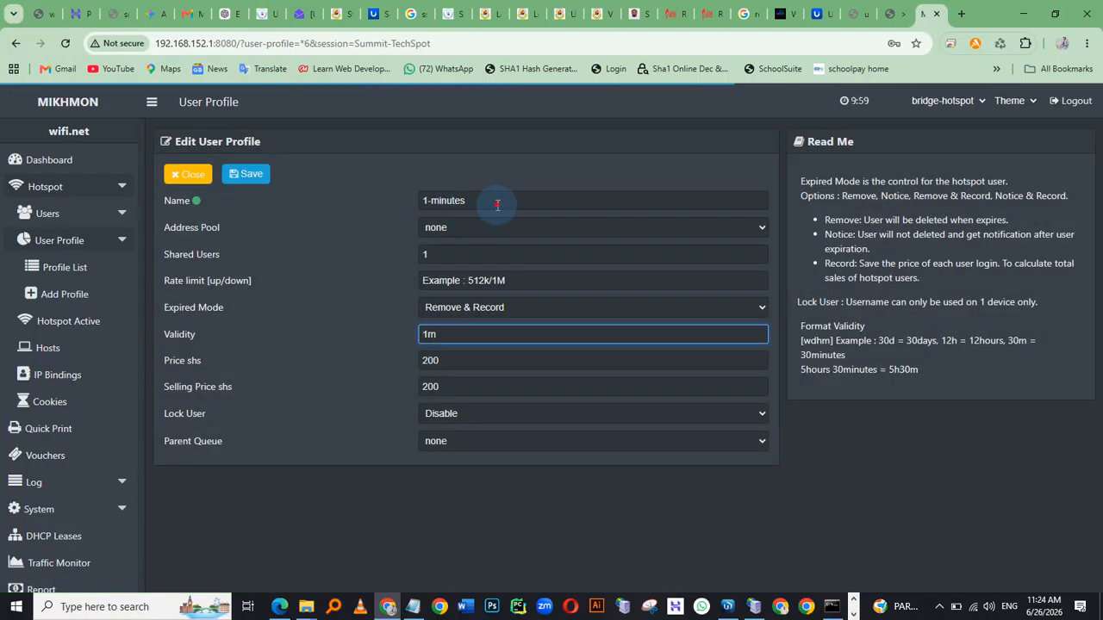
key(BackSpace)
click(247, 179)
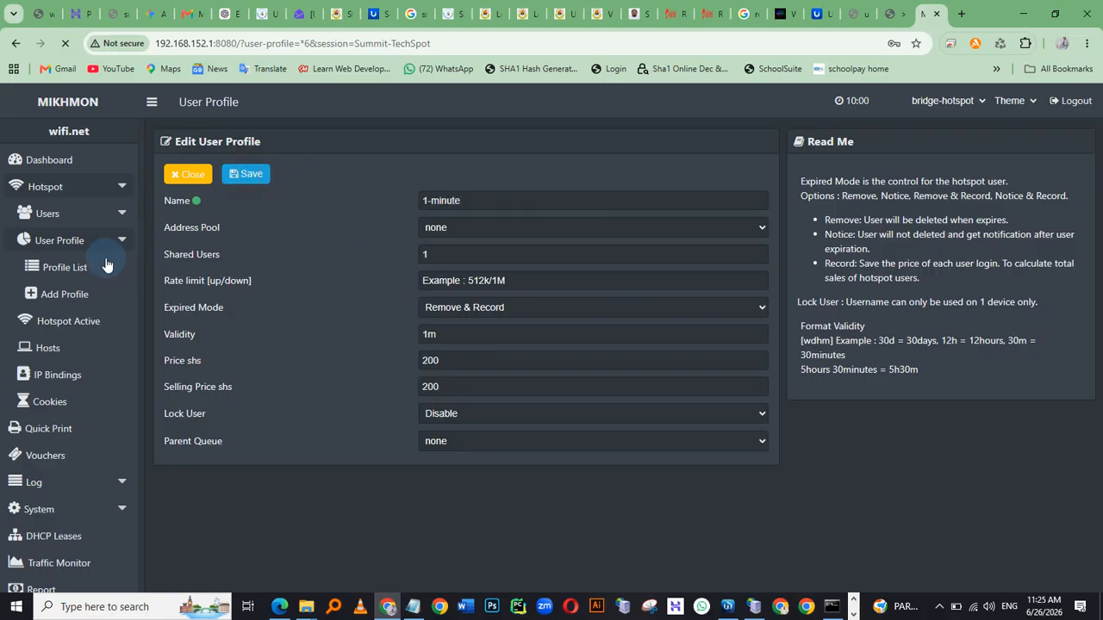
Open a new Add User form, enter username test1 and the user's password, and show the password
click(48, 222)
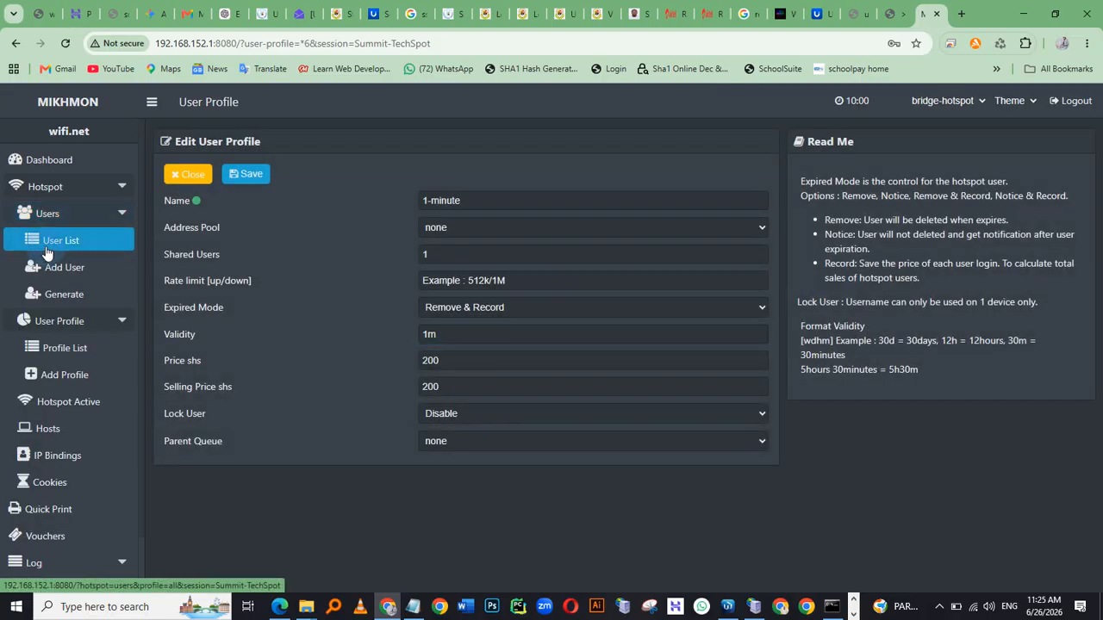
click(54, 266)
click(413, 207)
click(288, 210)
click(336, 226)
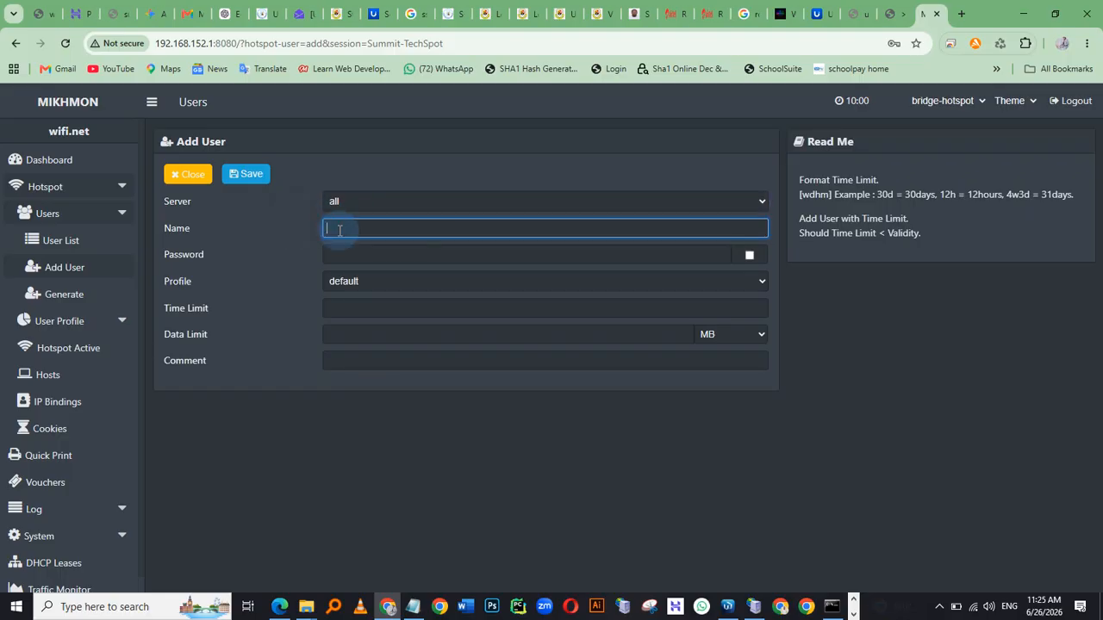
key(Tab)
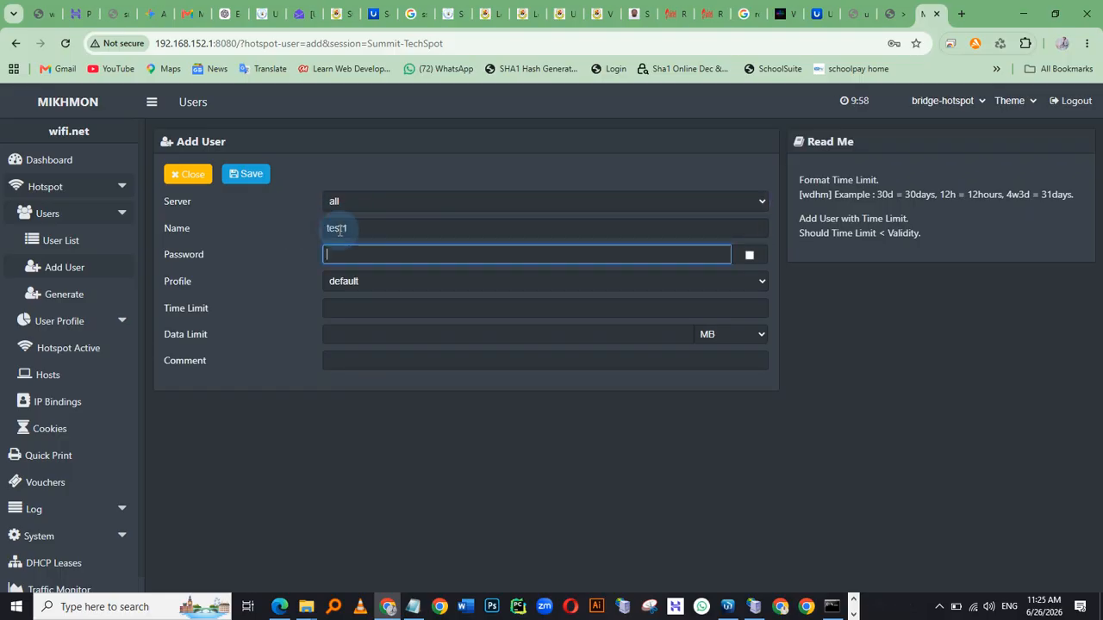
text(12345)
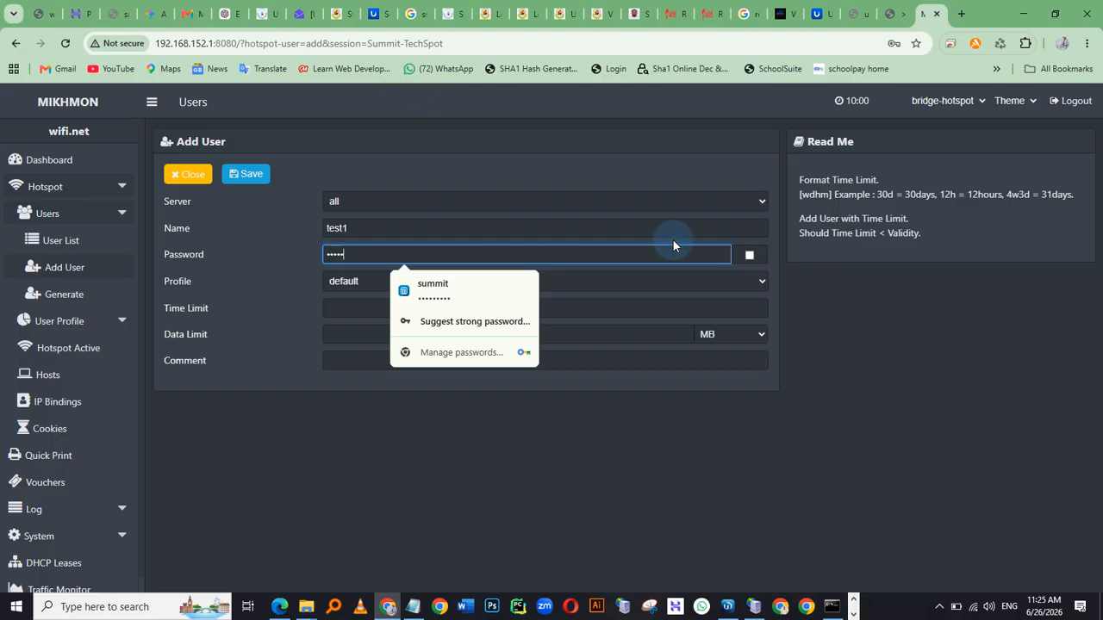
click(750, 255)
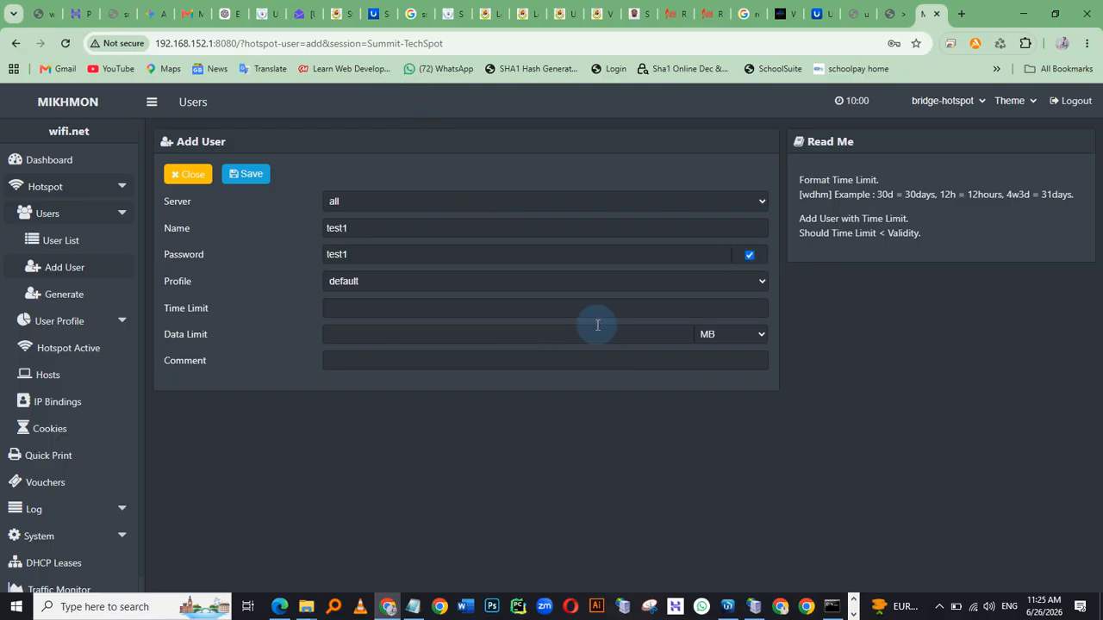
Assign the 1-minute profile to the new user test1 and save the user
click(405, 283)
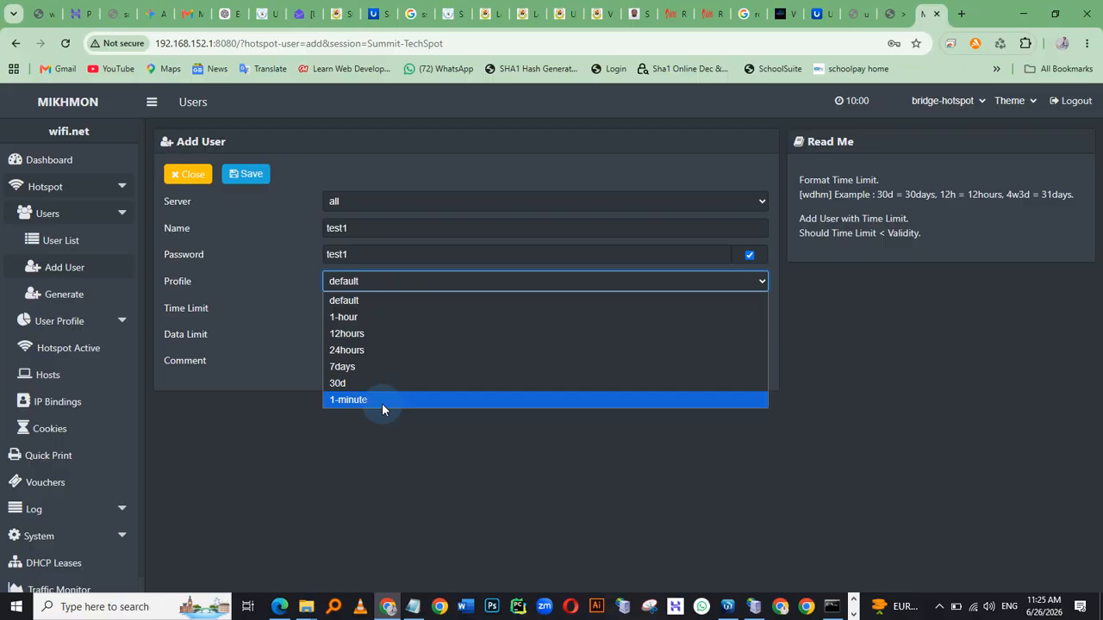
click(382, 402)
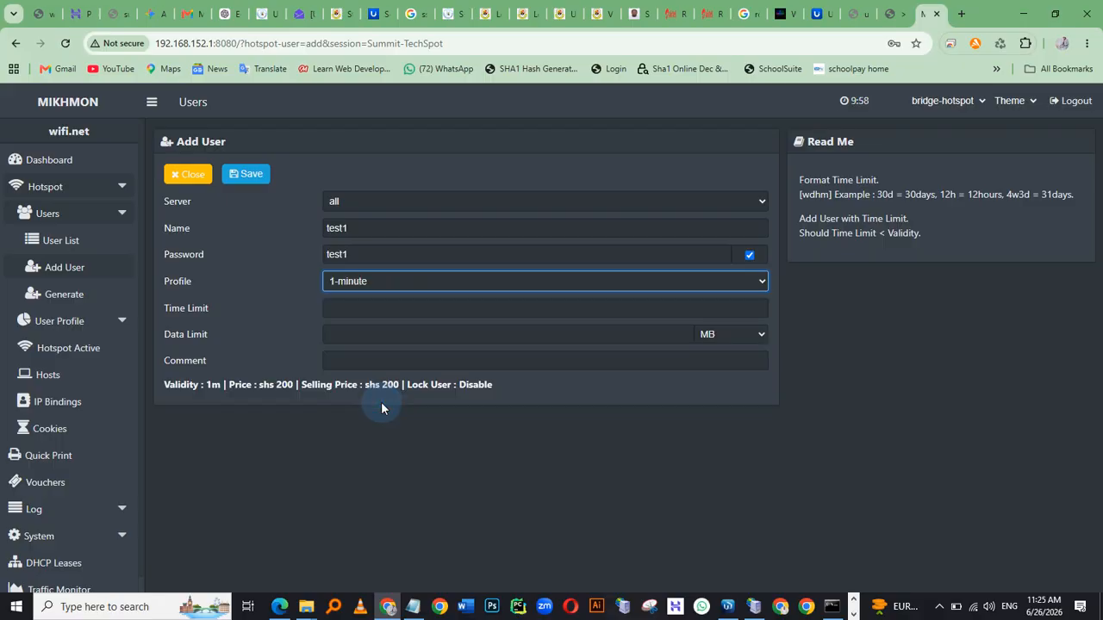
click(344, 309)
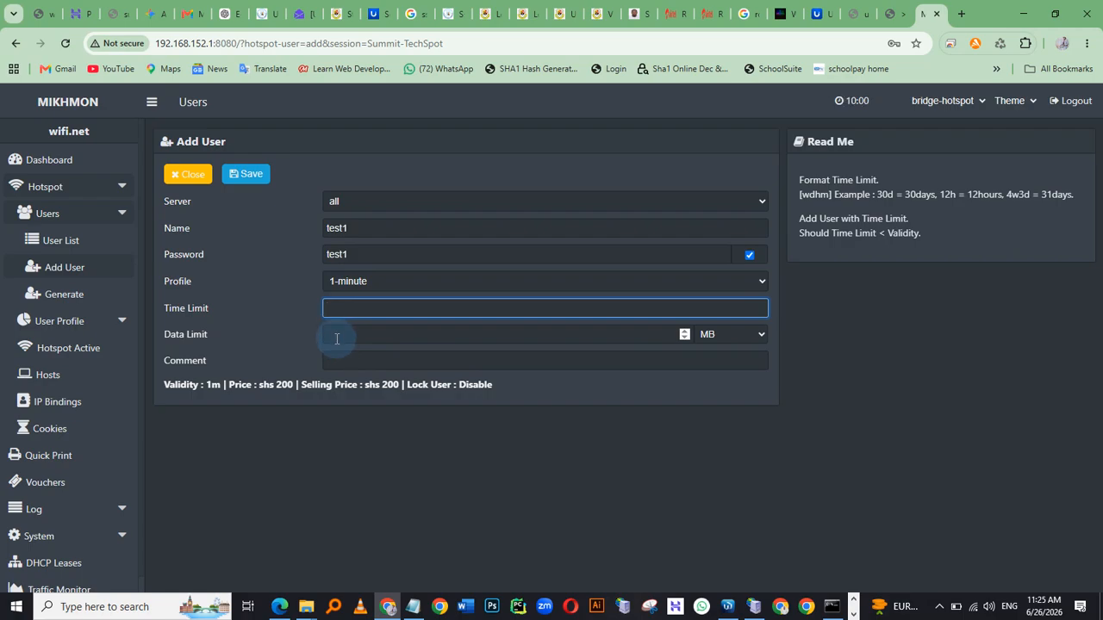
click(381, 460)
click(242, 180)
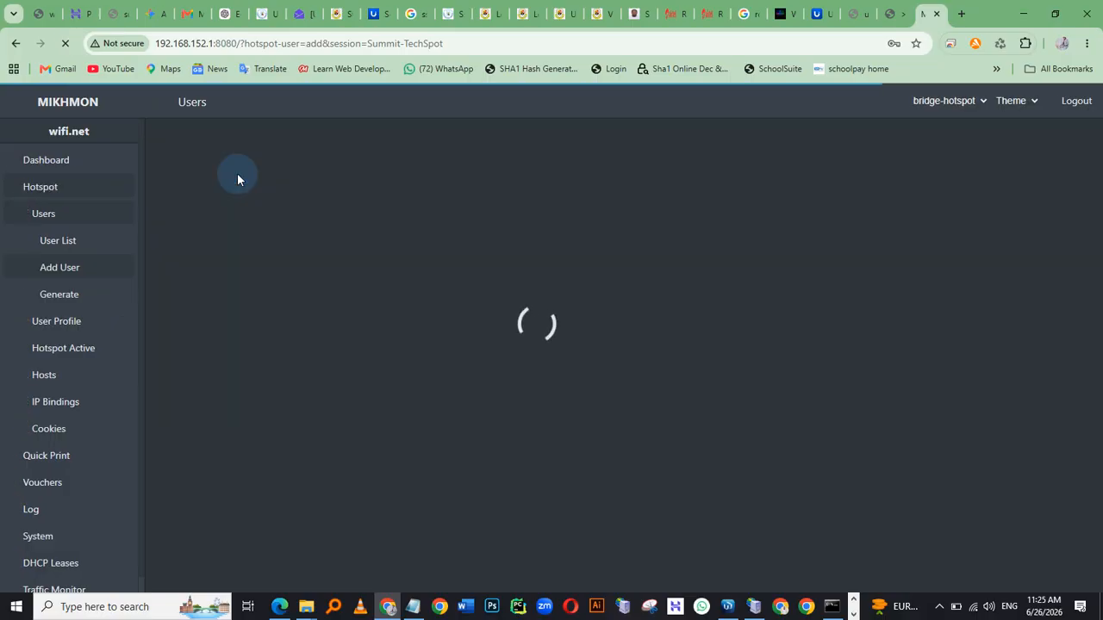
Open the hotspot log to review recent logins and logouts
scroll(68, 498, down, 1)
click(43, 453)
click(54, 479)
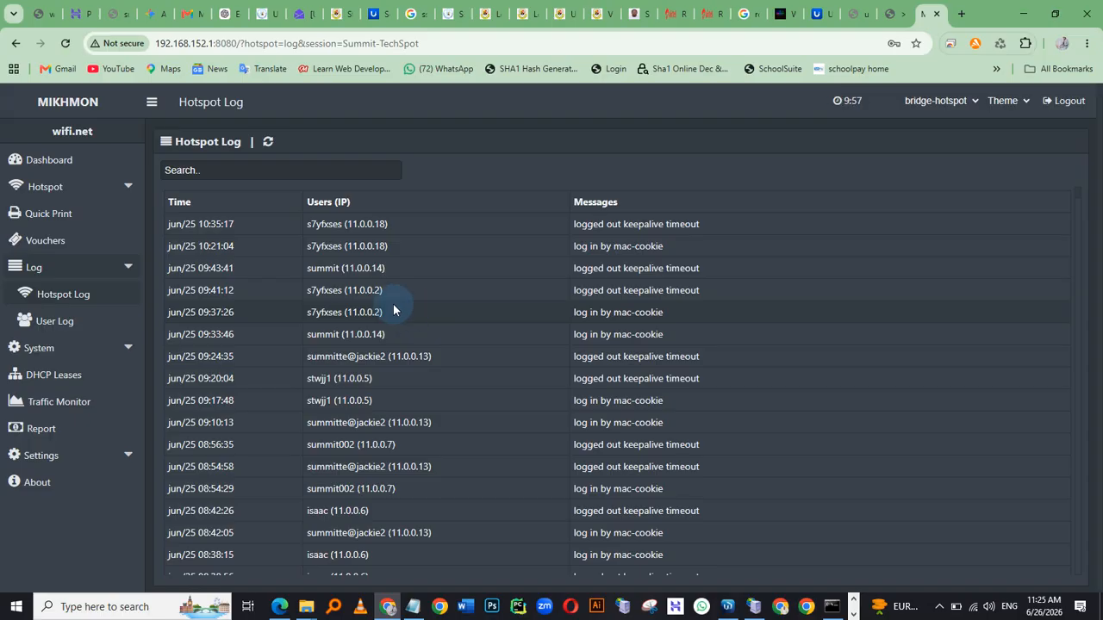
Switch to the mirrored phone window, move it aside, and inspect the Summit Tech World Wi-Fi connection details
key(alt+Tab)
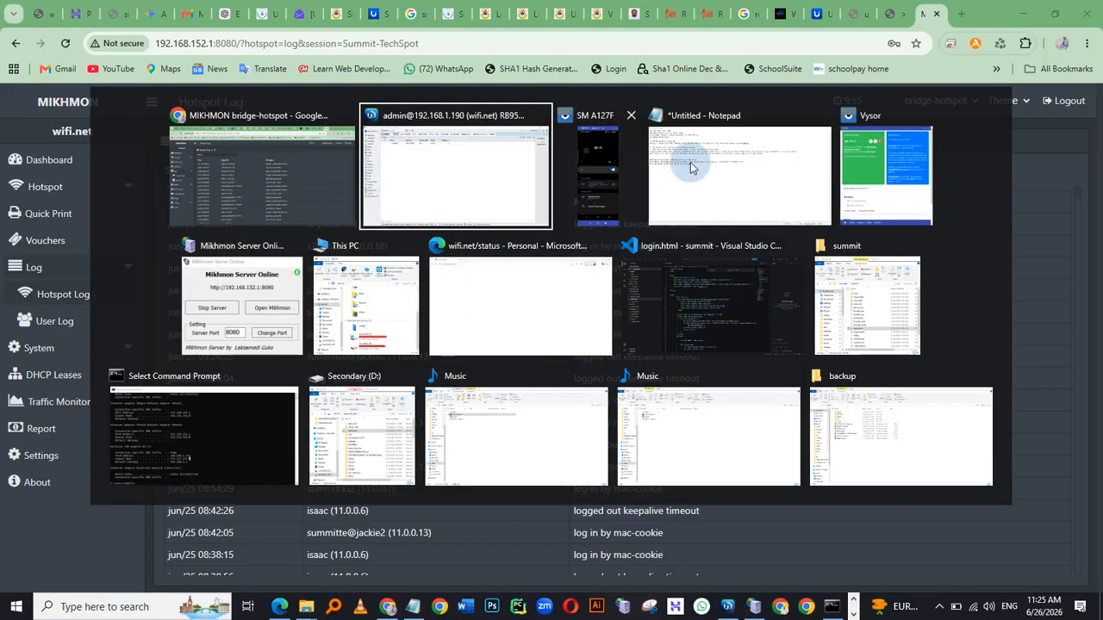
click(605, 179)
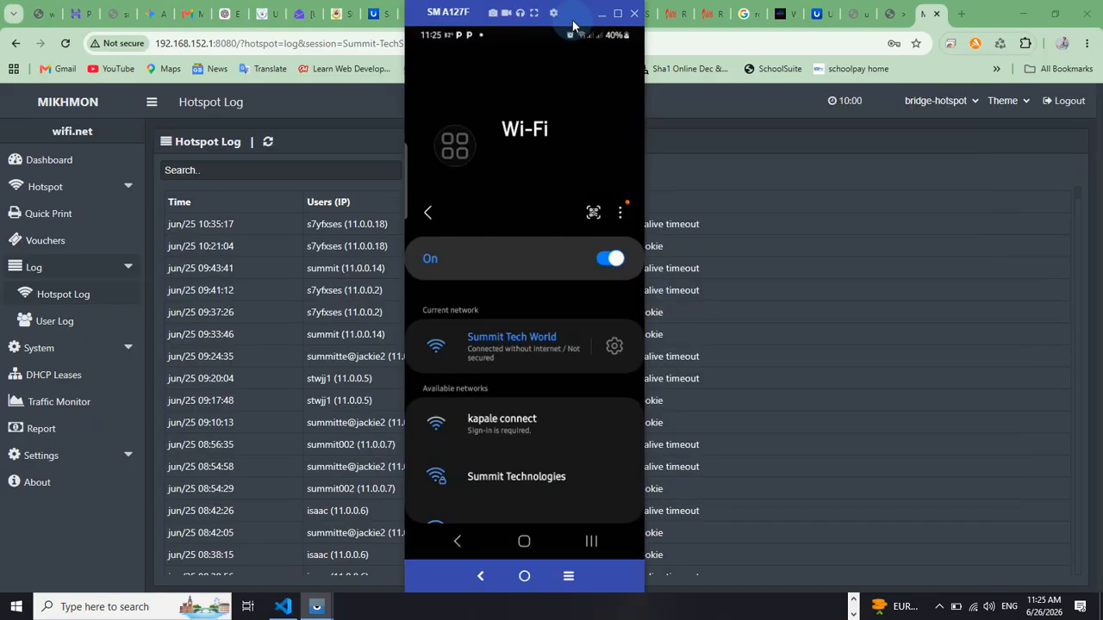
drag(575, 14, 949, 43)
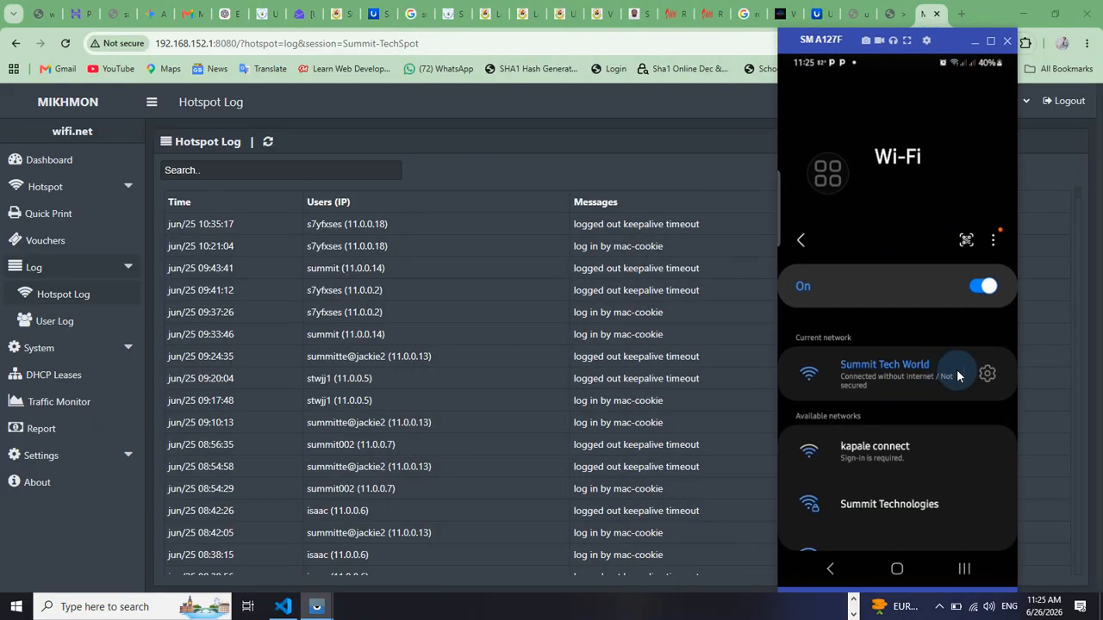
click(987, 377)
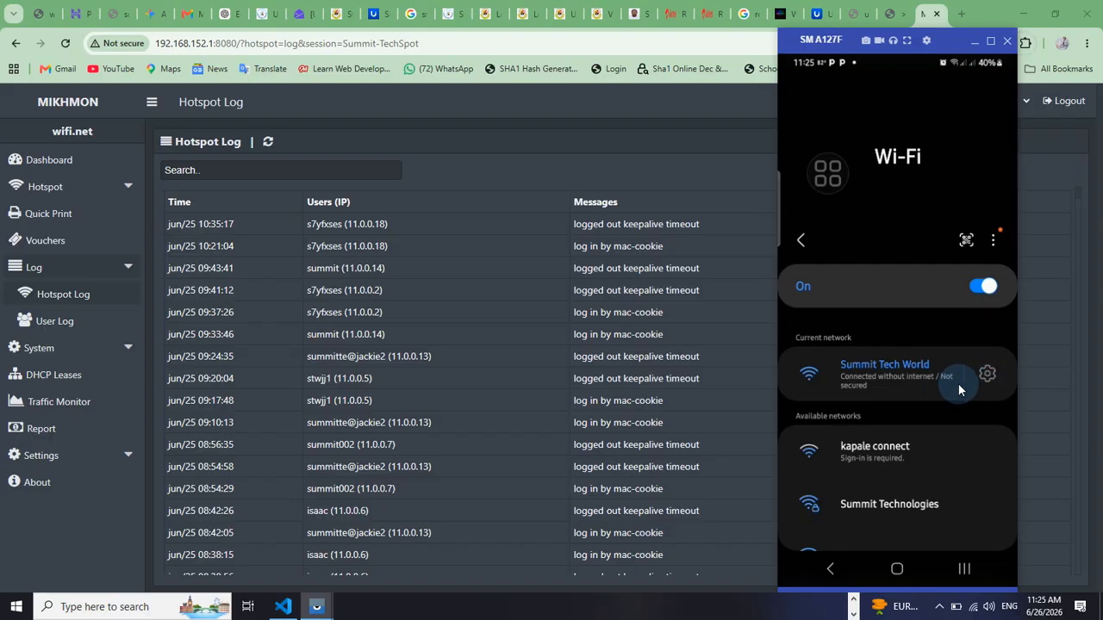
click(796, 103)
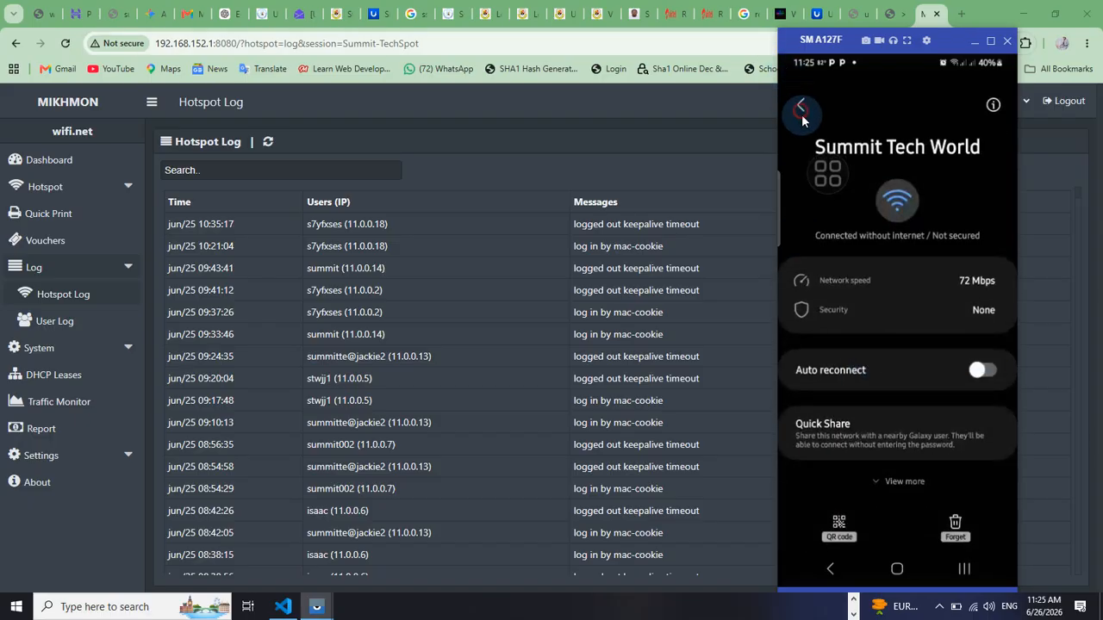
click(877, 379)
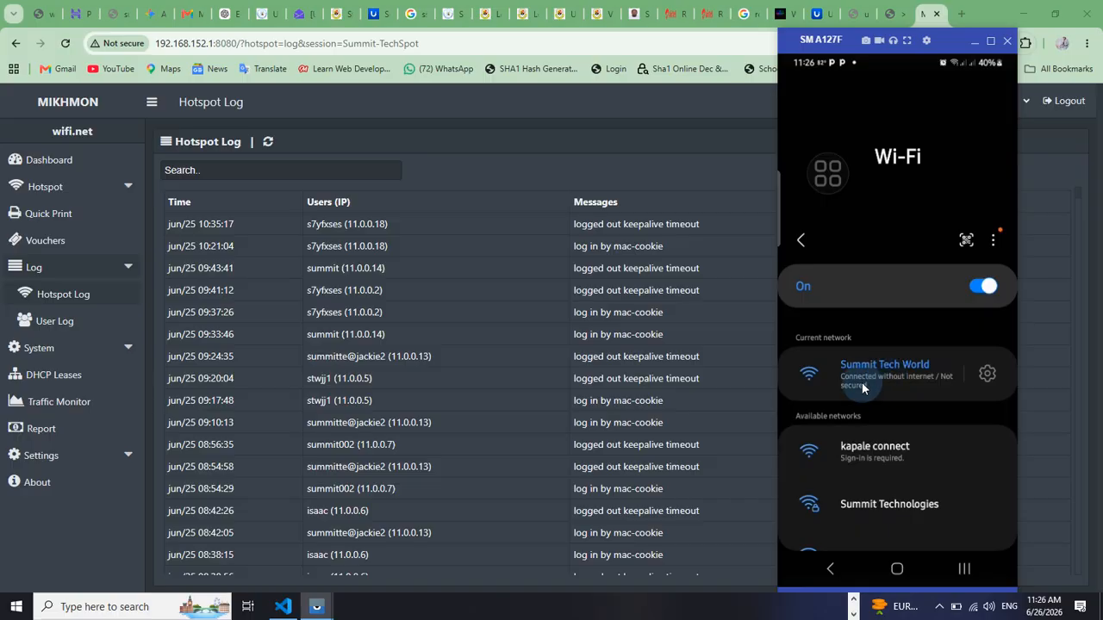
In Notepad, add a note that the phone connects without internet or login screen, and the fix is browsing to the hotspot server's DNS
key(alt+Tab)
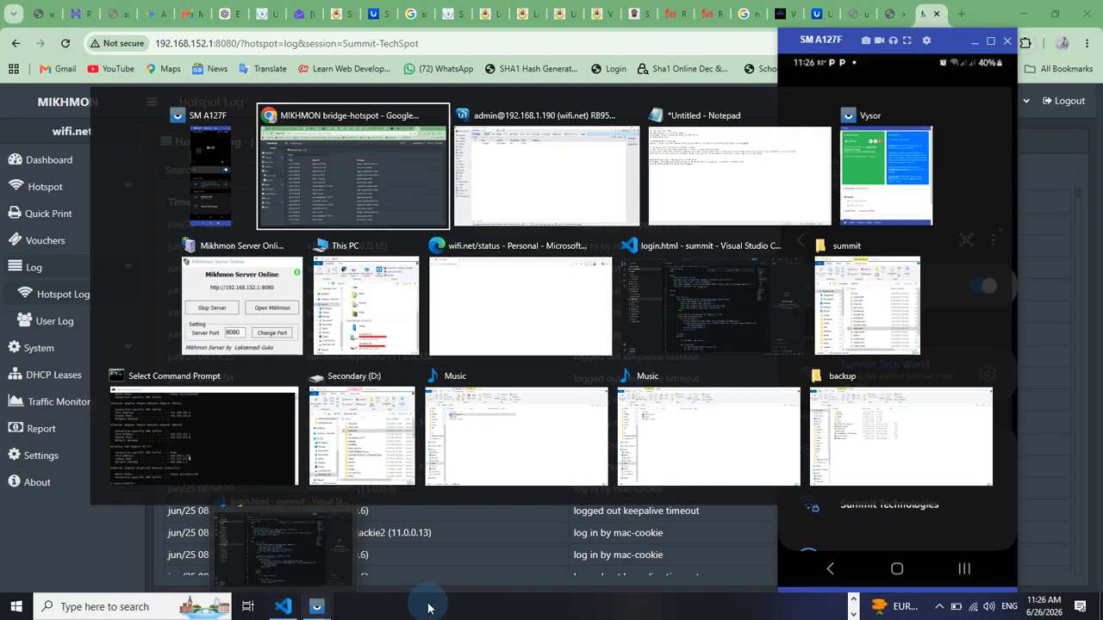
click(711, 178)
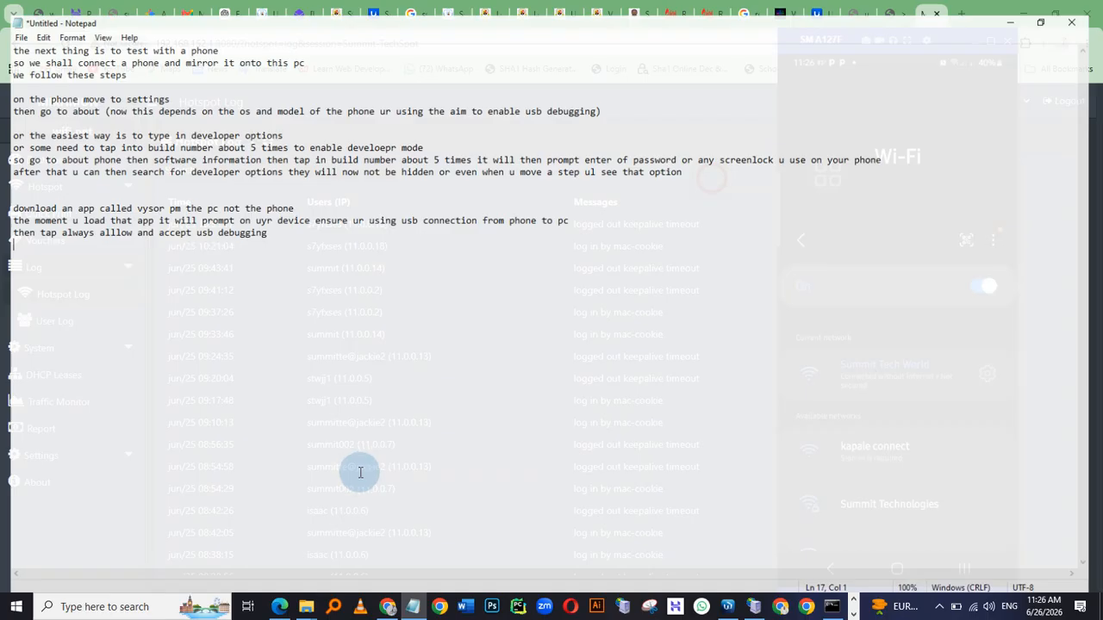
drag(454, 11, 398, 123)
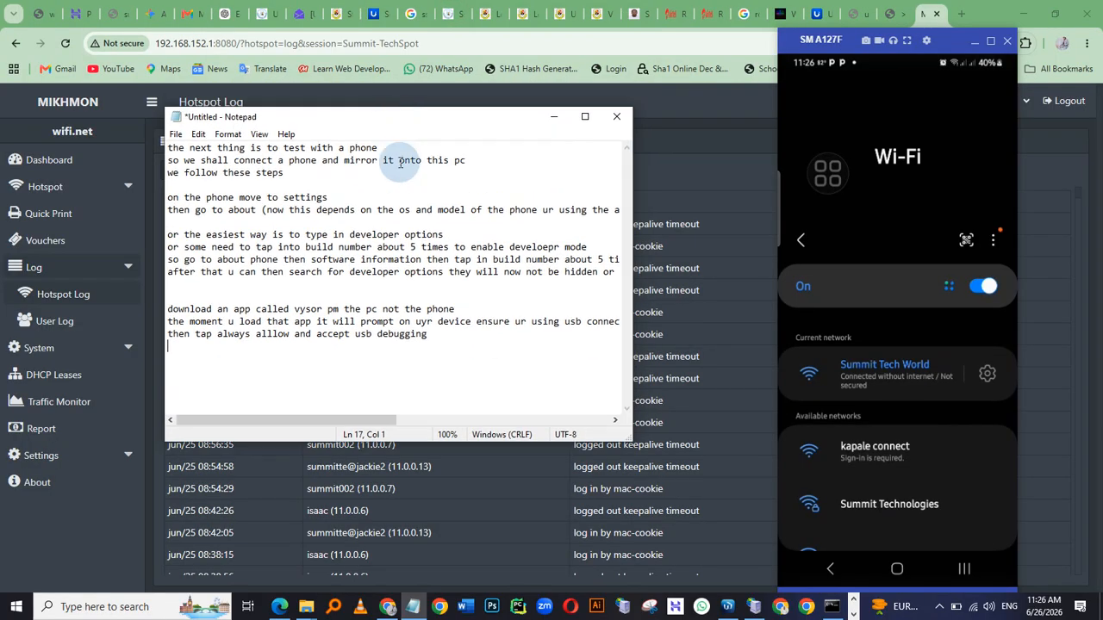
click(449, 342)
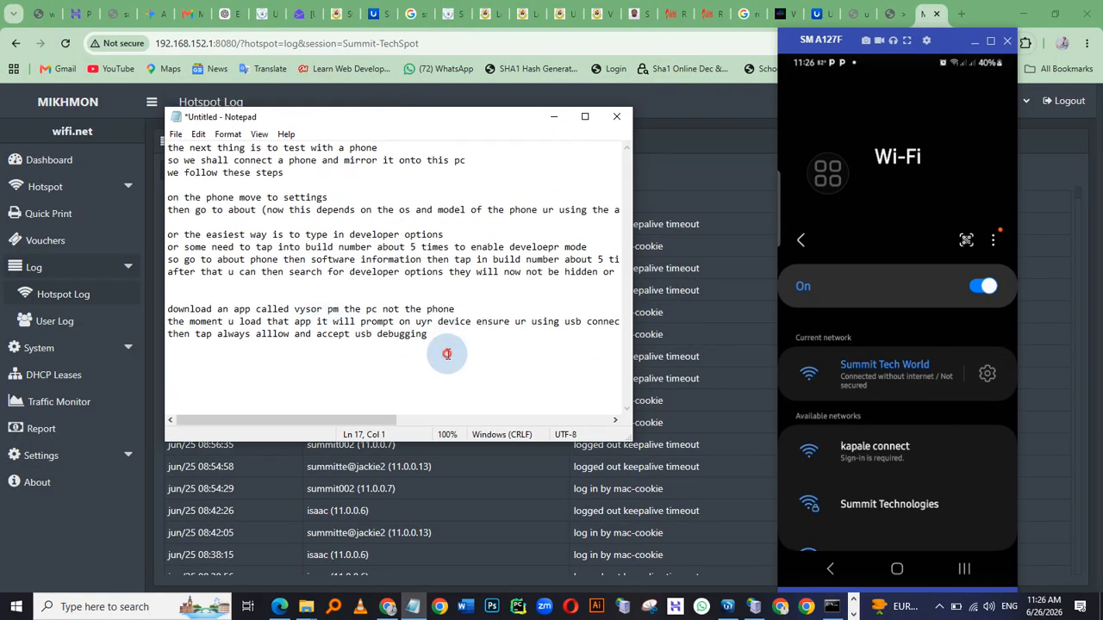
click(445, 336)
key(Return)
key(Return)
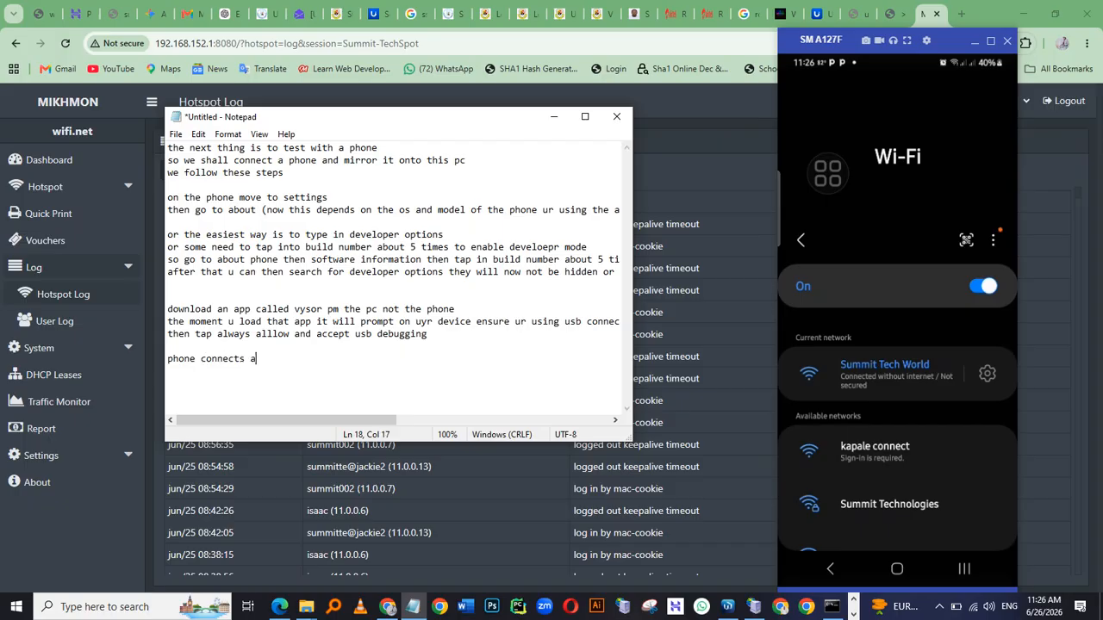
text(ows no internet, and also not giving us th)
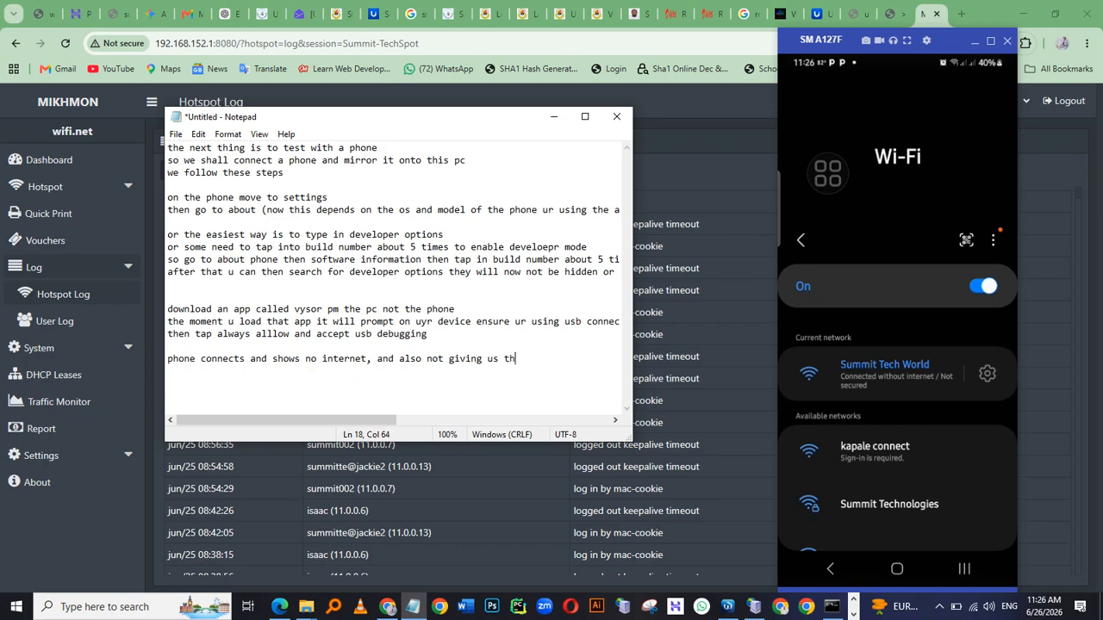
text(ogi)
text(n is to go into web browser and)
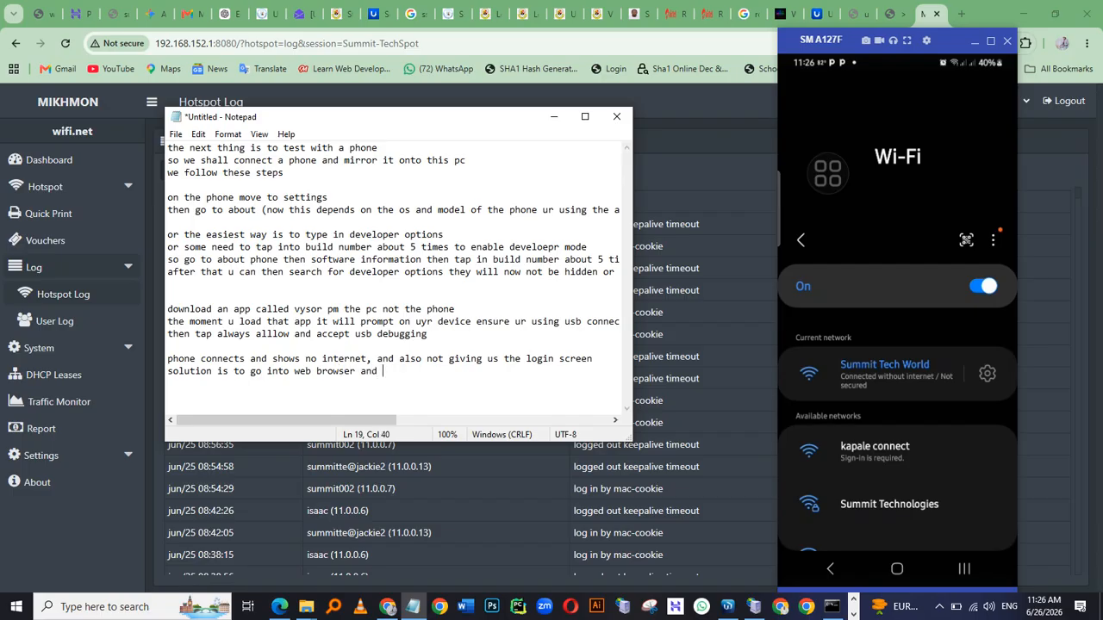
text(access the dnss of our hotsport)
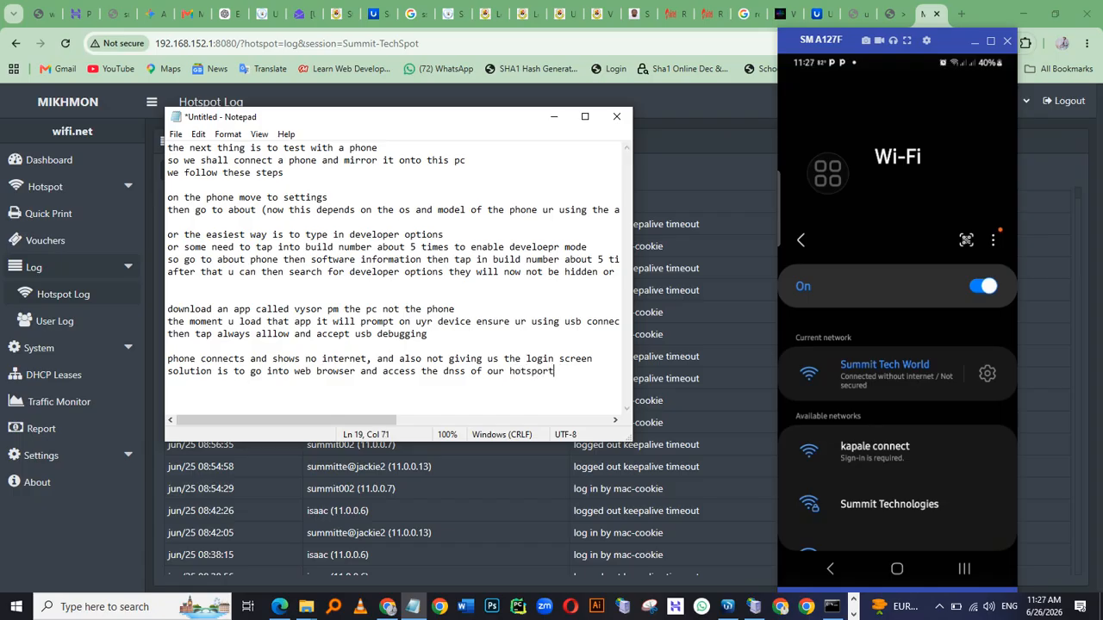
text(erver)
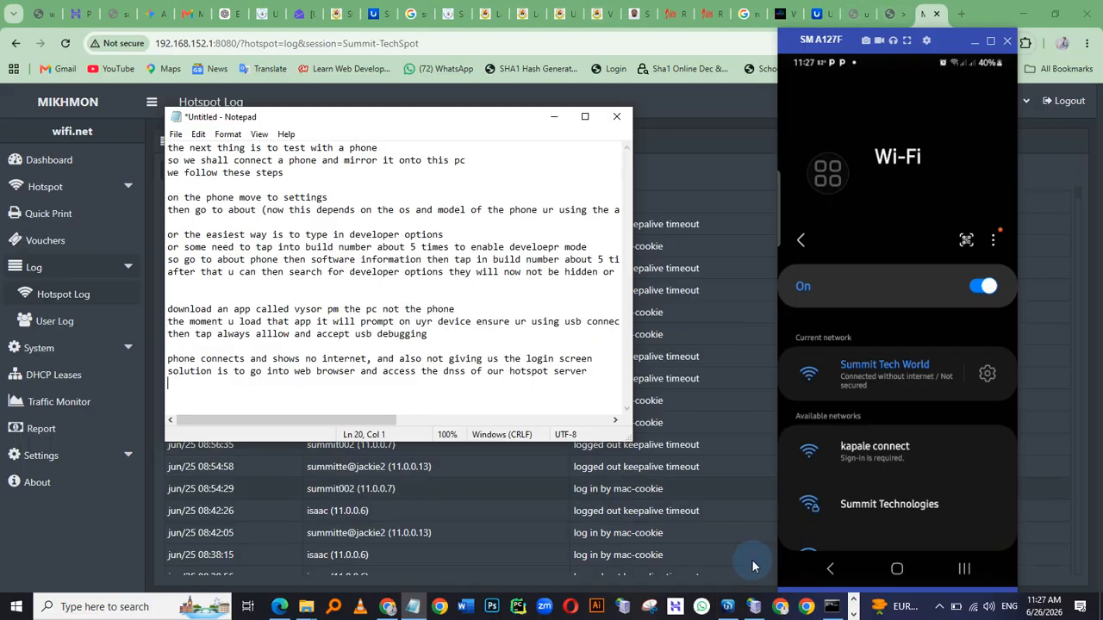
Switch to WinBox and inspect the hotspot server and its hsprof1 server profile settings
click(727, 606)
click(37, 193)
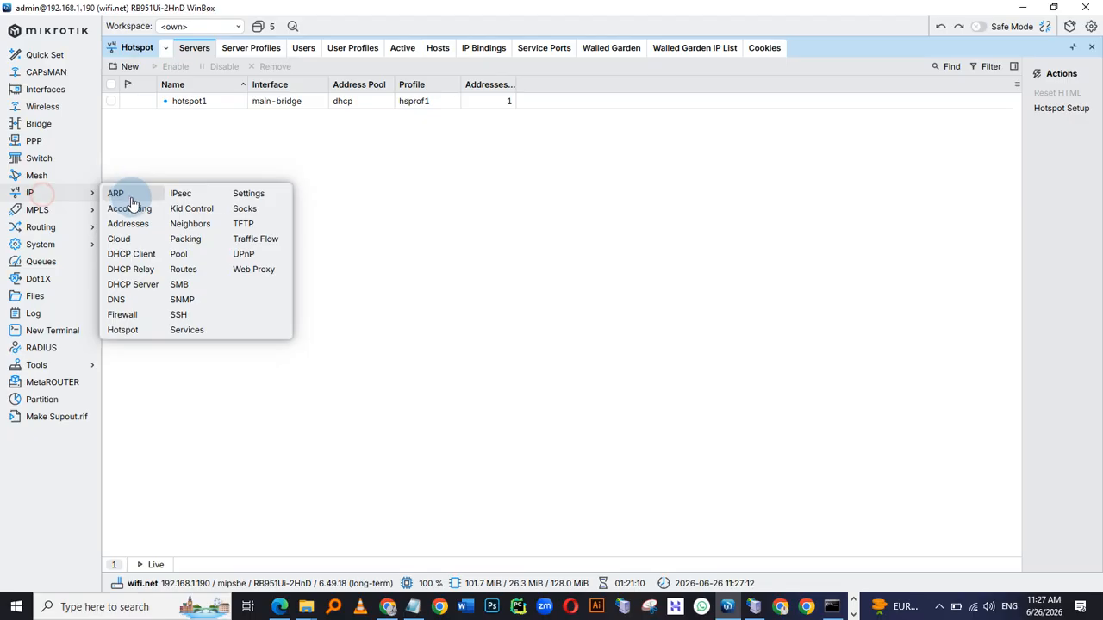
click(130, 328)
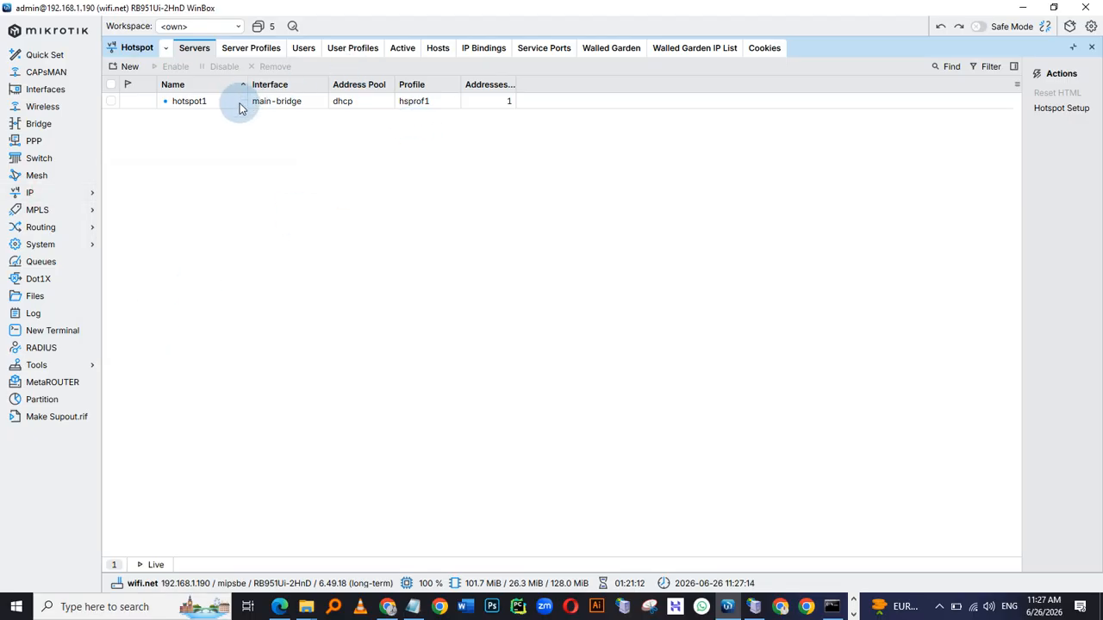
click(251, 49)
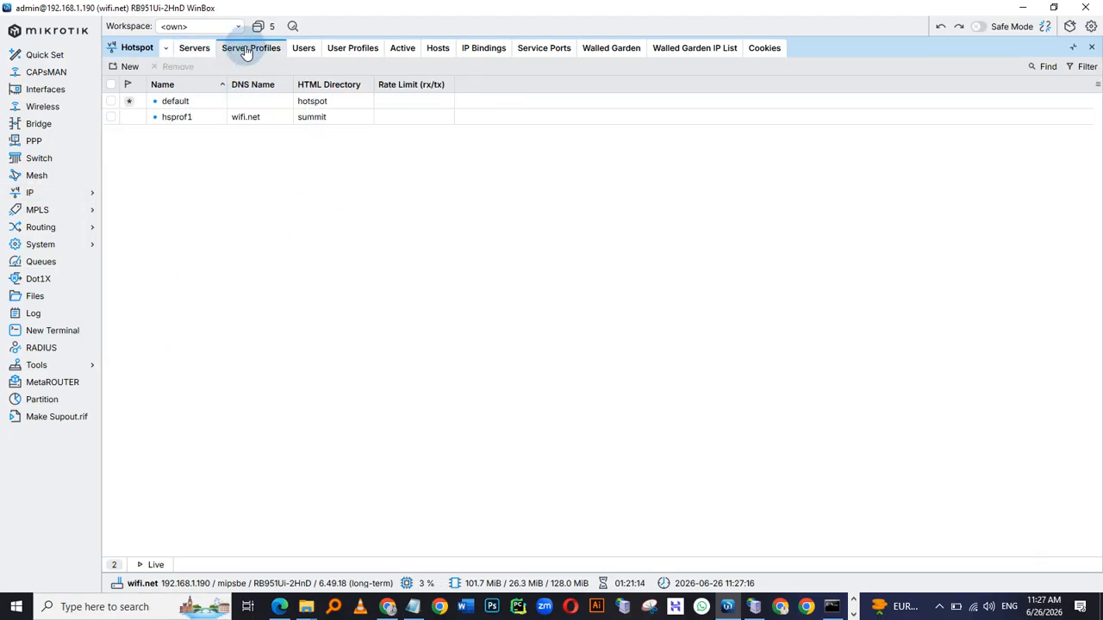
click(183, 116)
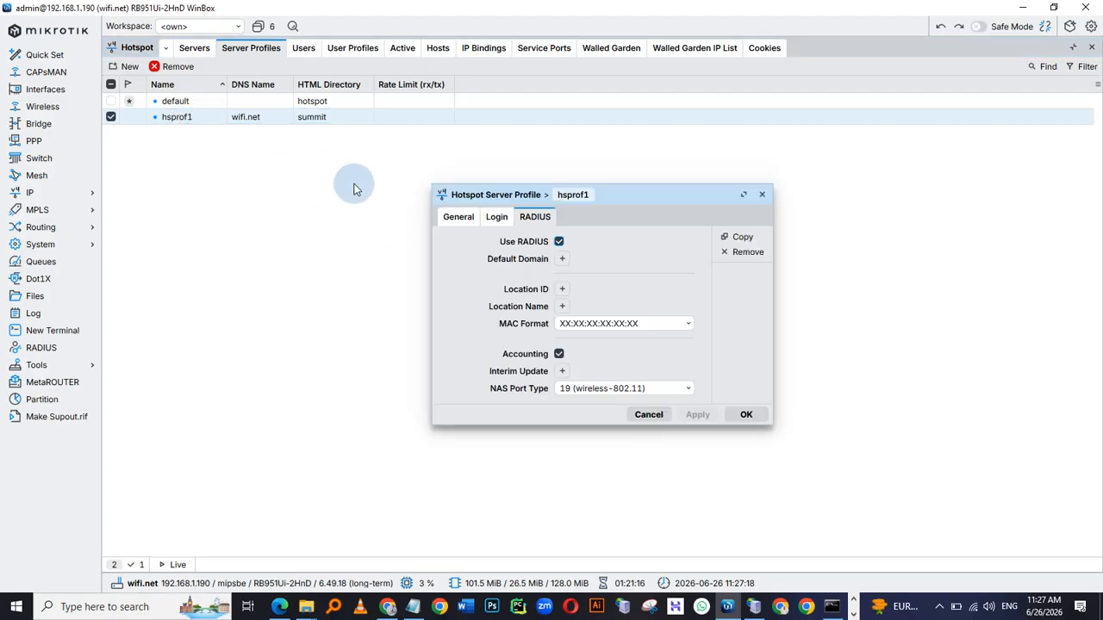
click(760, 198)
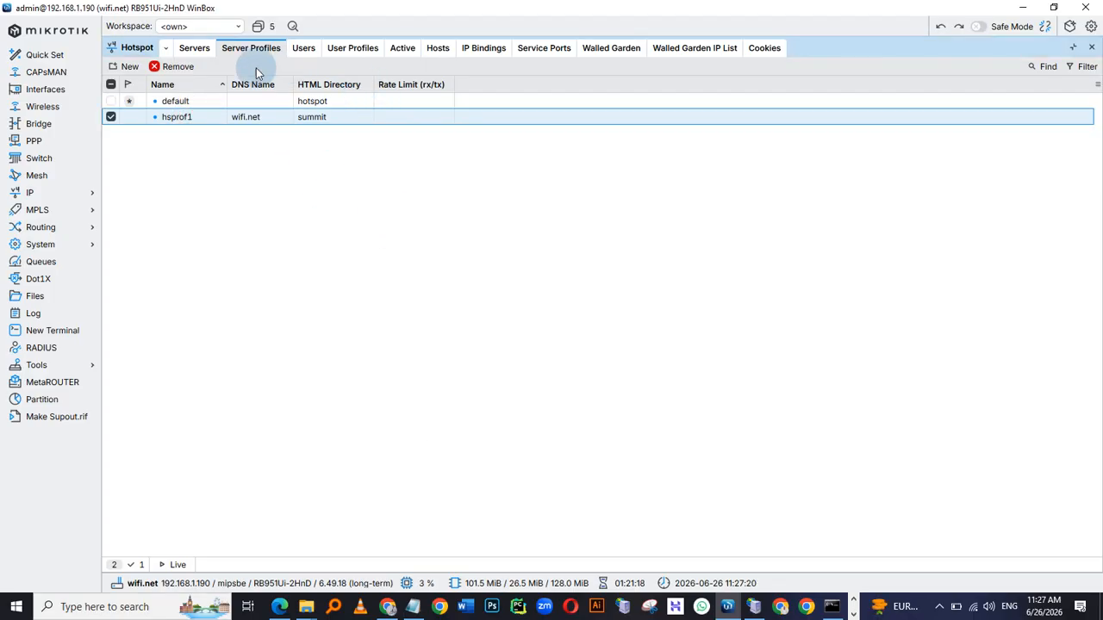
click(193, 48)
click(187, 110)
double_click(187, 112)
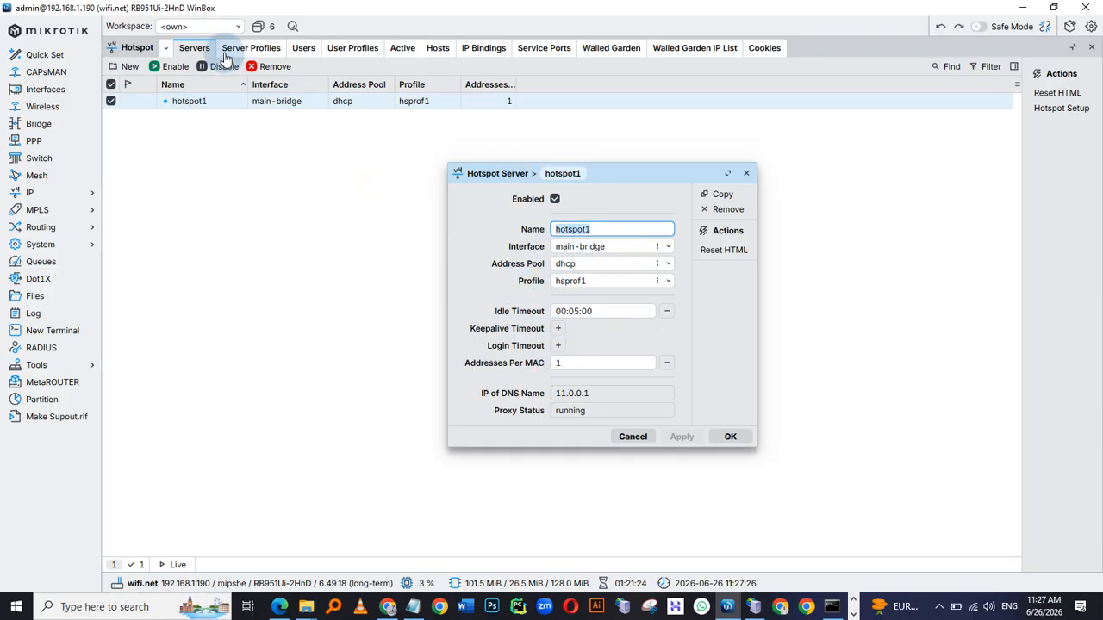
key(Escape)
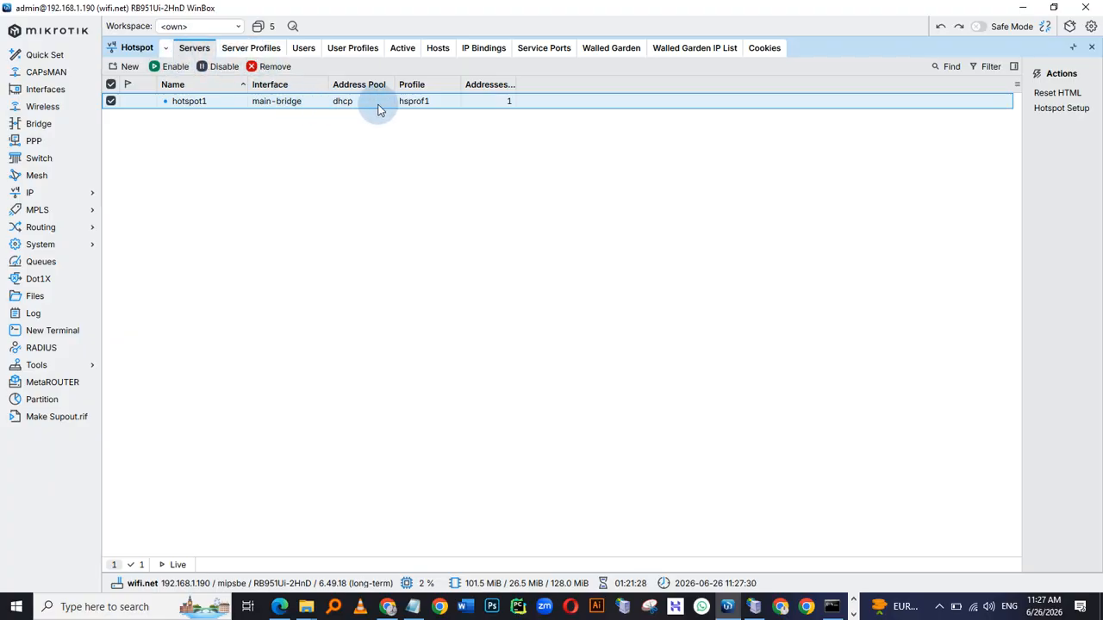
Reopen the hsprof1 server profile and check its DNS name and hotspot address
click(249, 47)
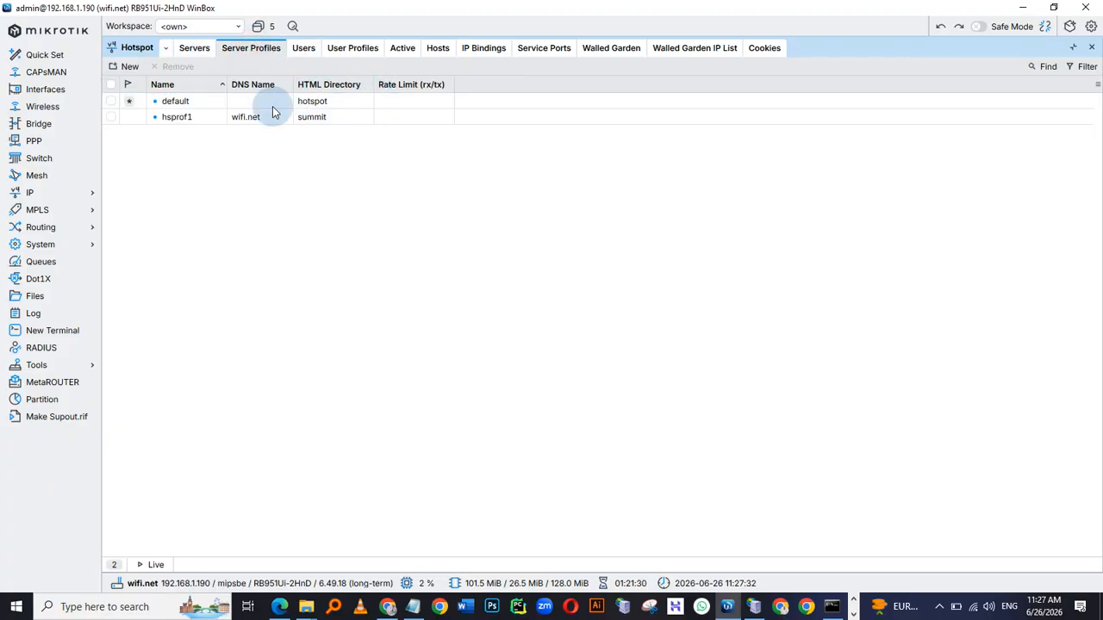
click(183, 117)
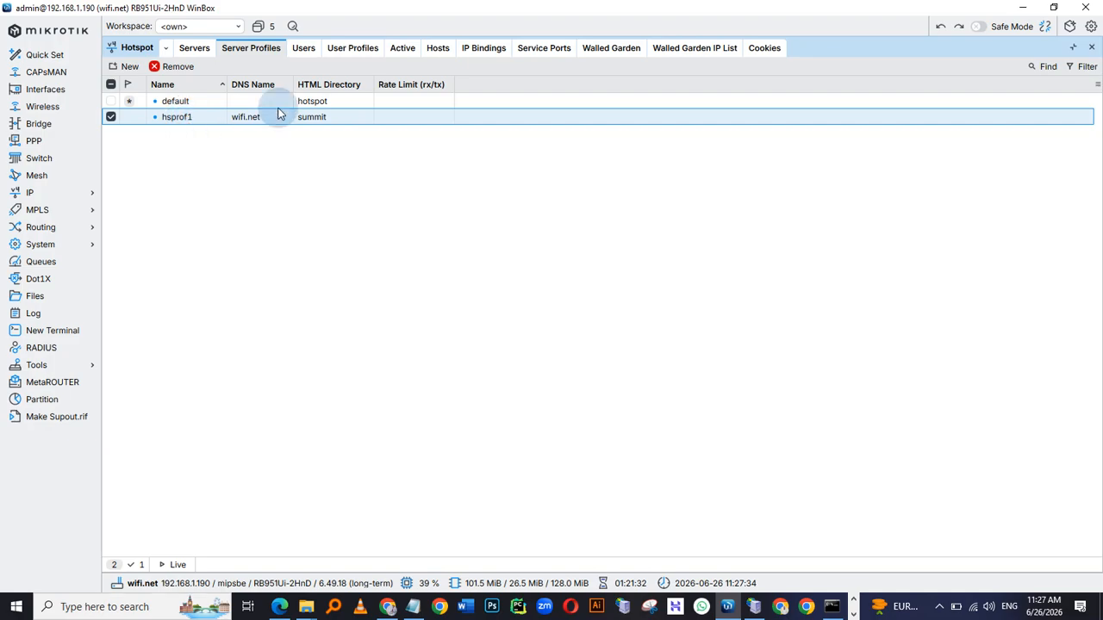
double_click(186, 118)
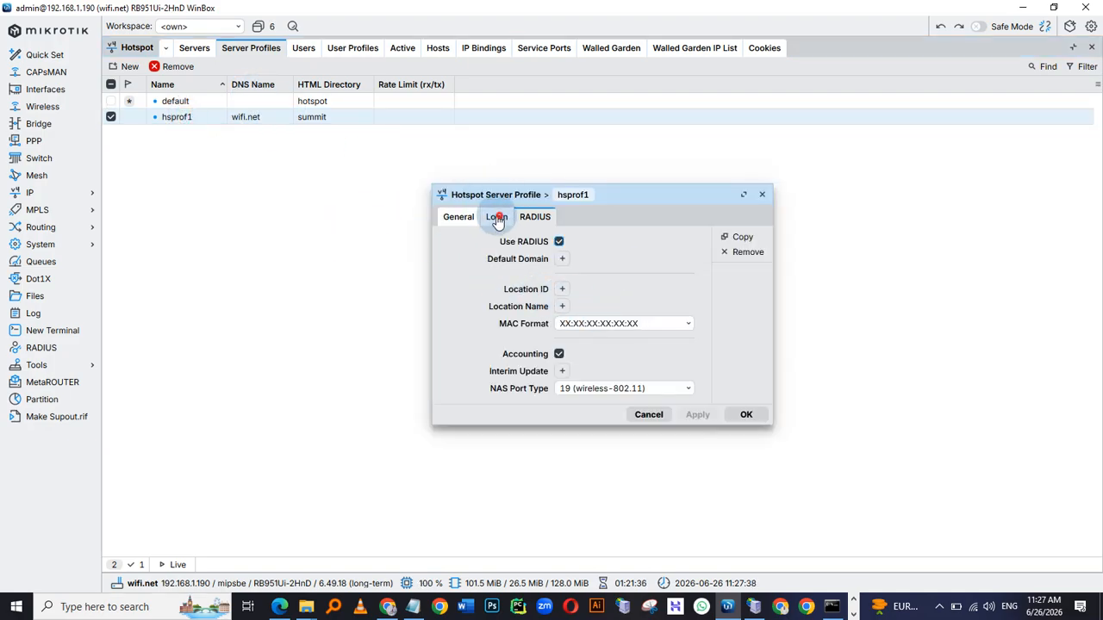
click(496, 217)
click(458, 216)
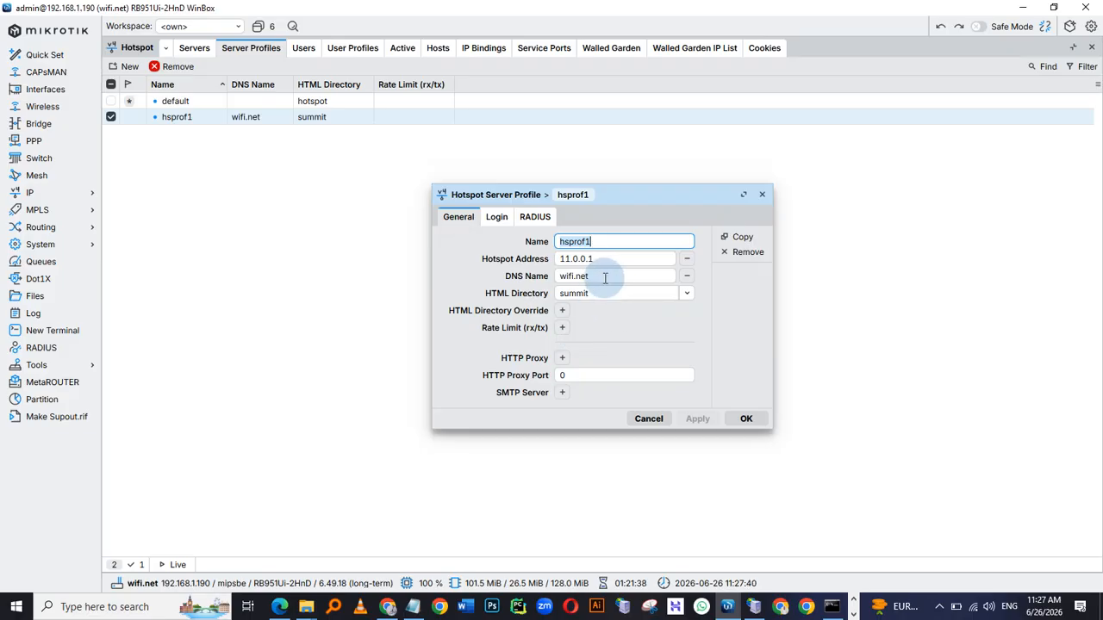
double_click(600, 276)
key(ctrl+c)
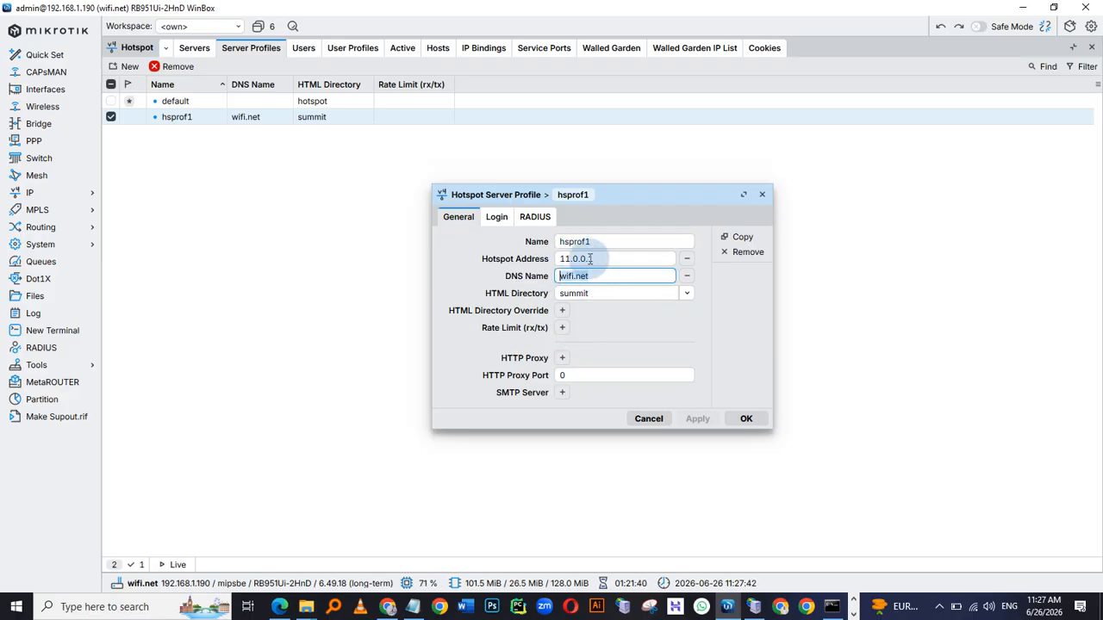
click(365, 474)
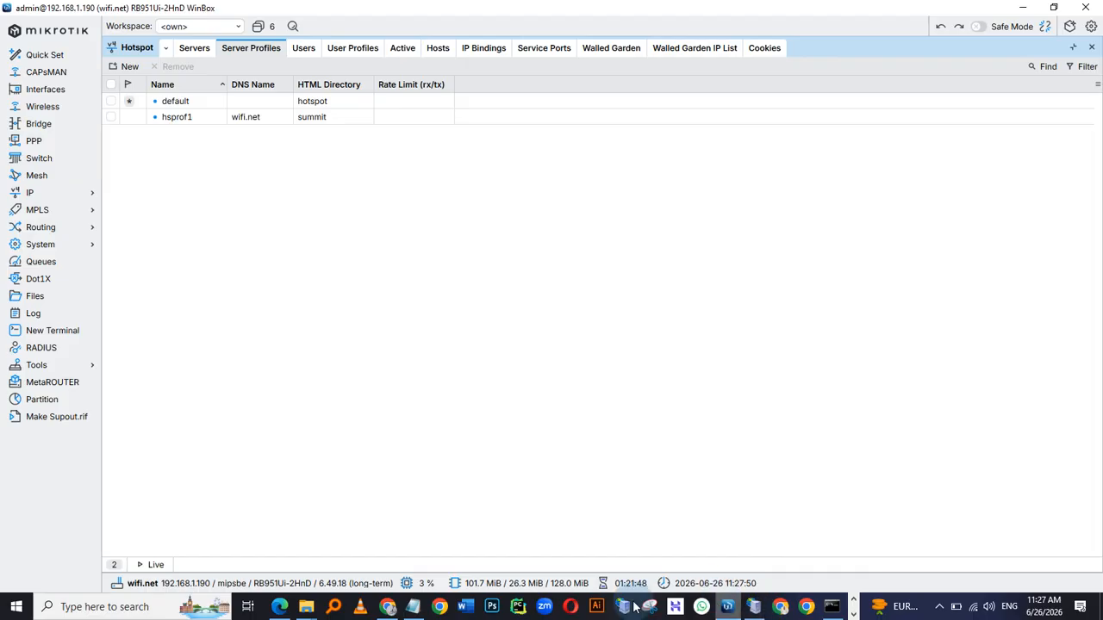
Switch to the mirrored phone and go to its home screen
key(alt+Tab)
key(Tab)
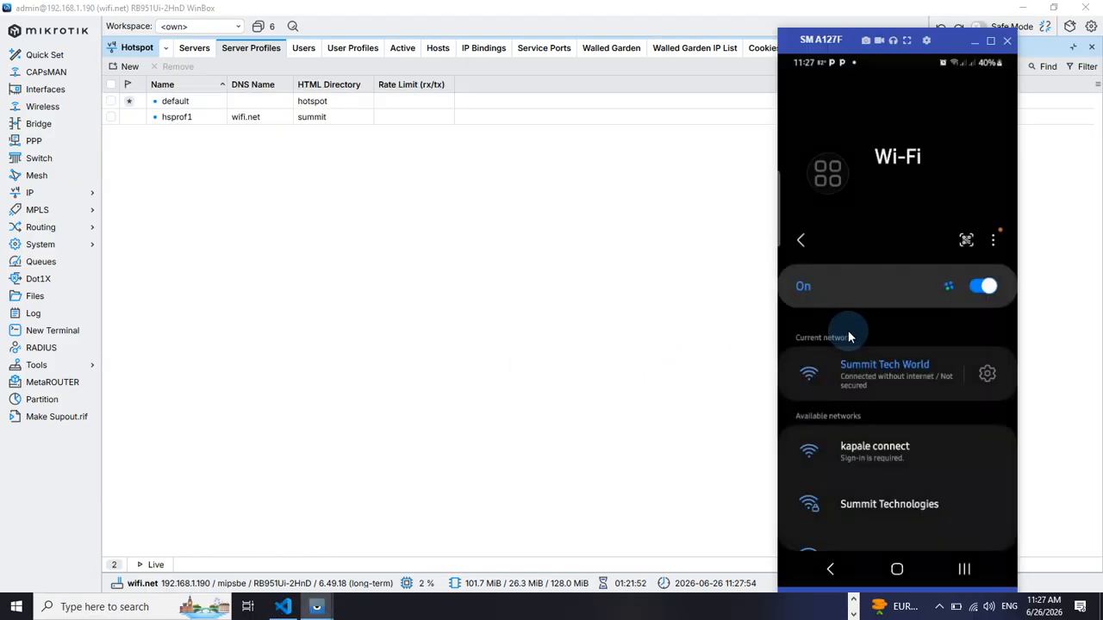
click(899, 568)
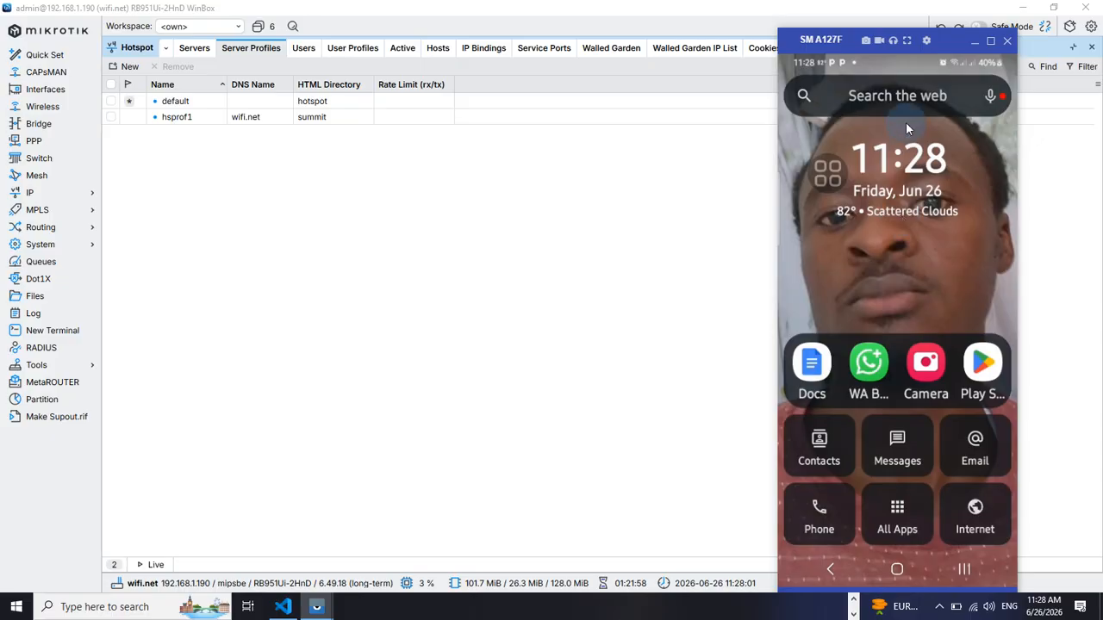
Open a browser on the mirrored phone and browse to the hotspot DNS name wifi.net
click(896, 95)
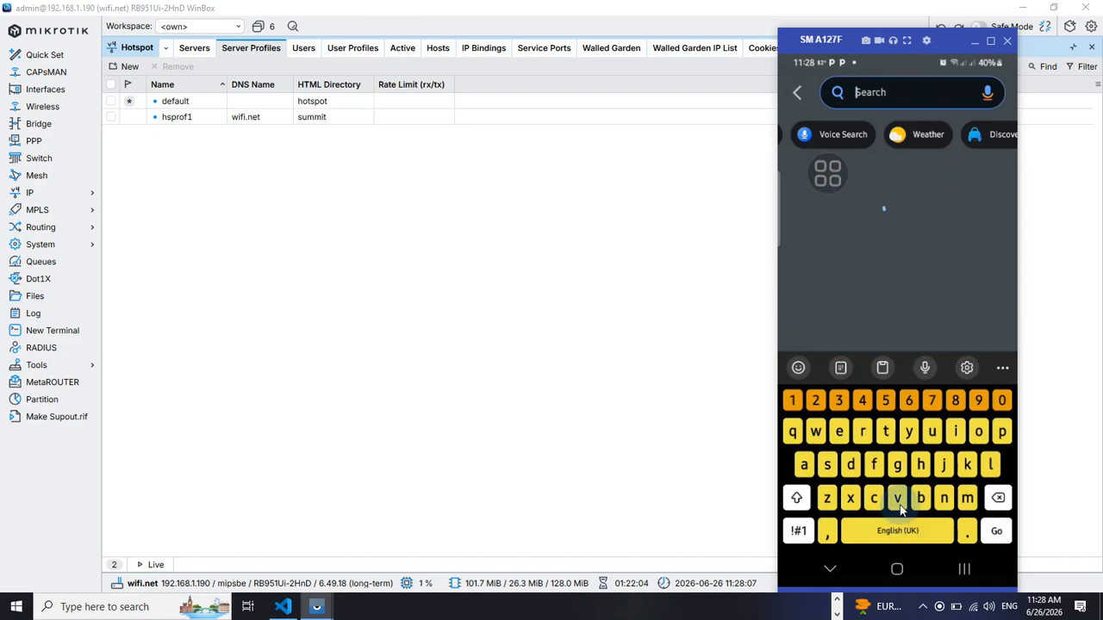
click(900, 570)
drag(875, 279, 863, 310)
scroll(853, 396, down, 8)
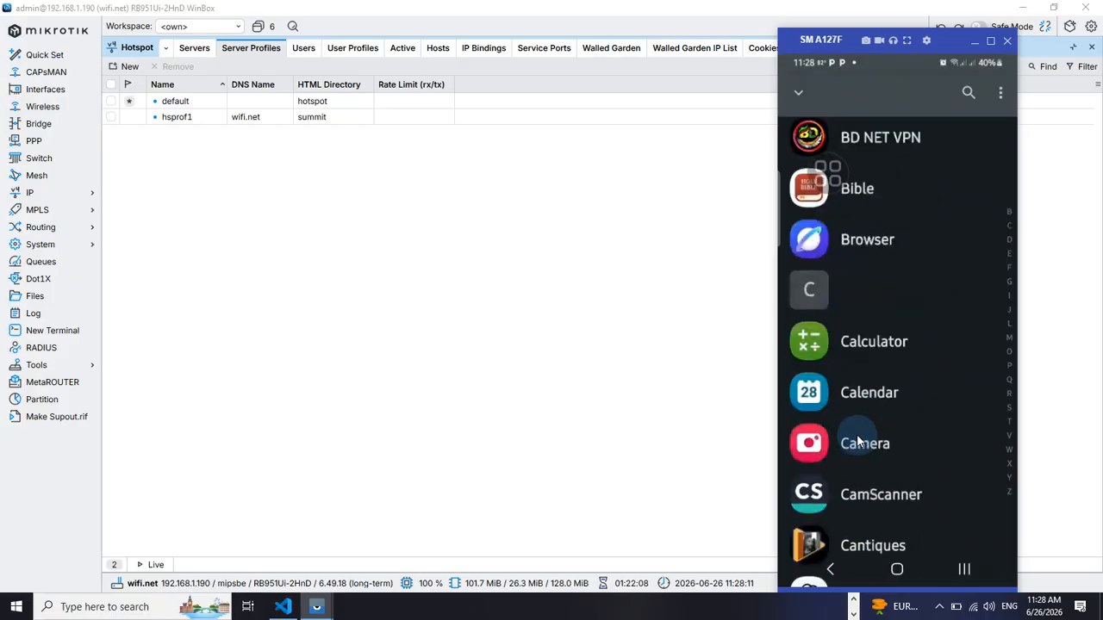
click(860, 479)
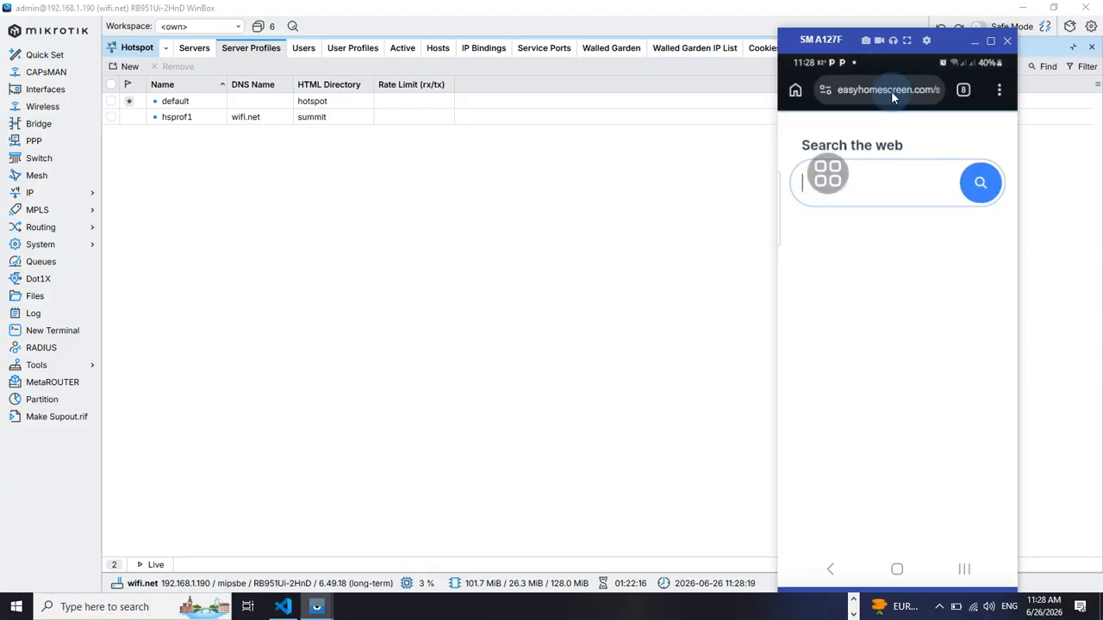
click(890, 90)
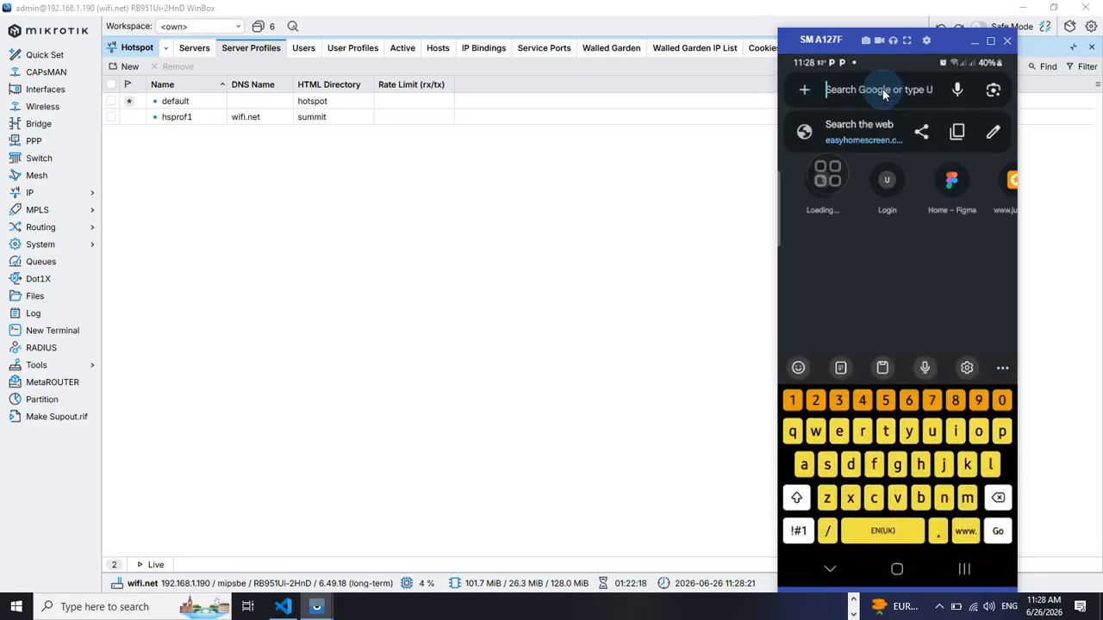
key(ctrl+v)
key(Return)
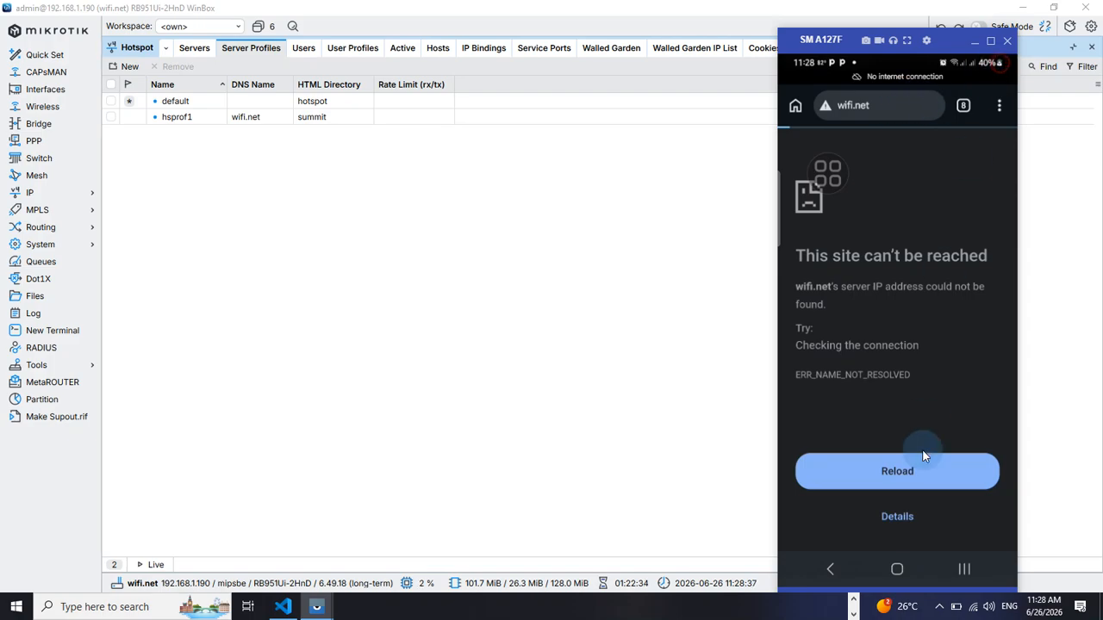
Open the phone's Wi-Fi settings and forget the Summit Tech World network
drag(926, 421, 913, 439)
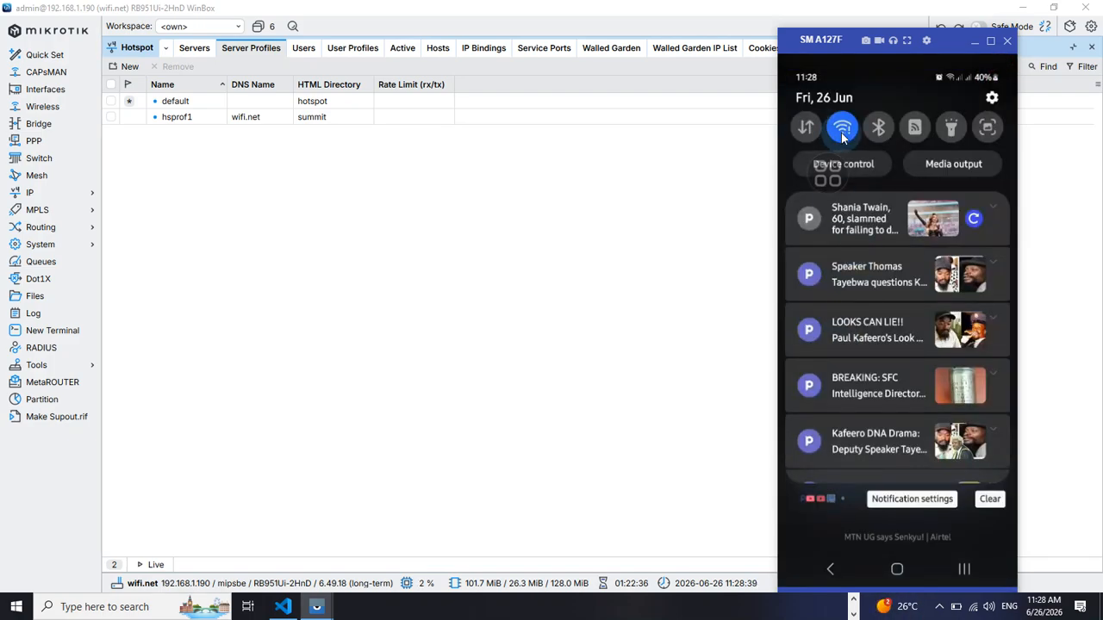
drag(842, 138, 852, 503)
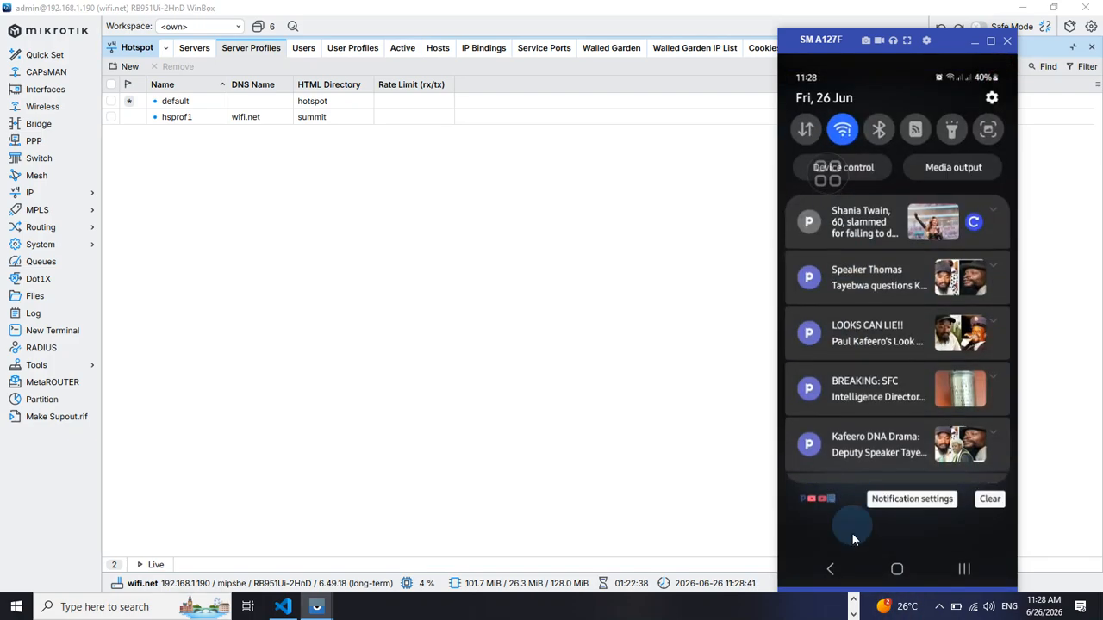
click(867, 380)
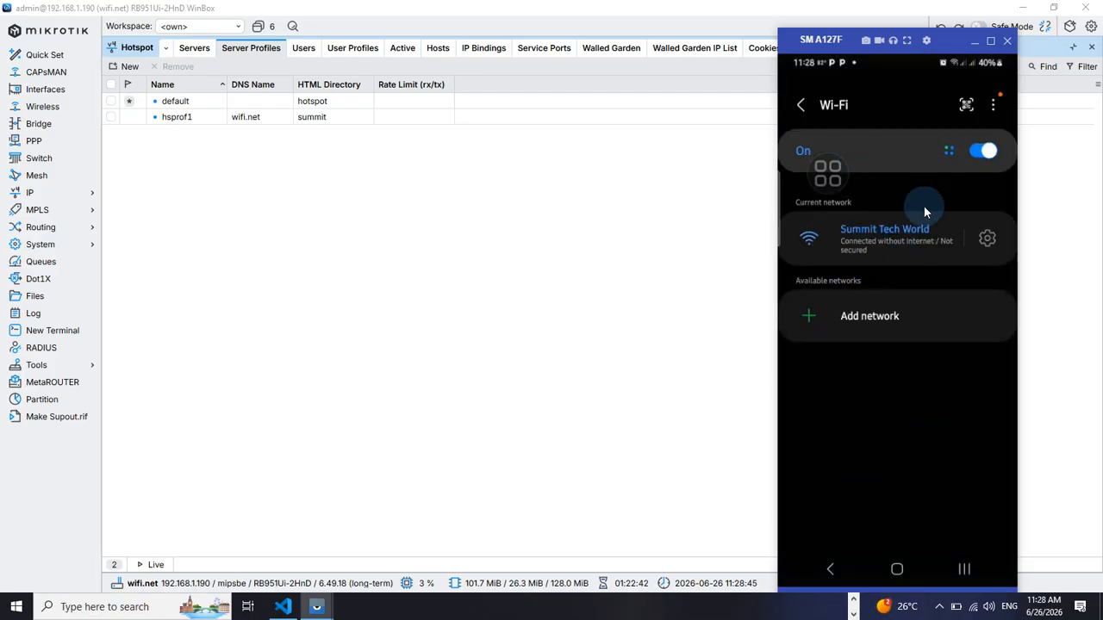
click(889, 262)
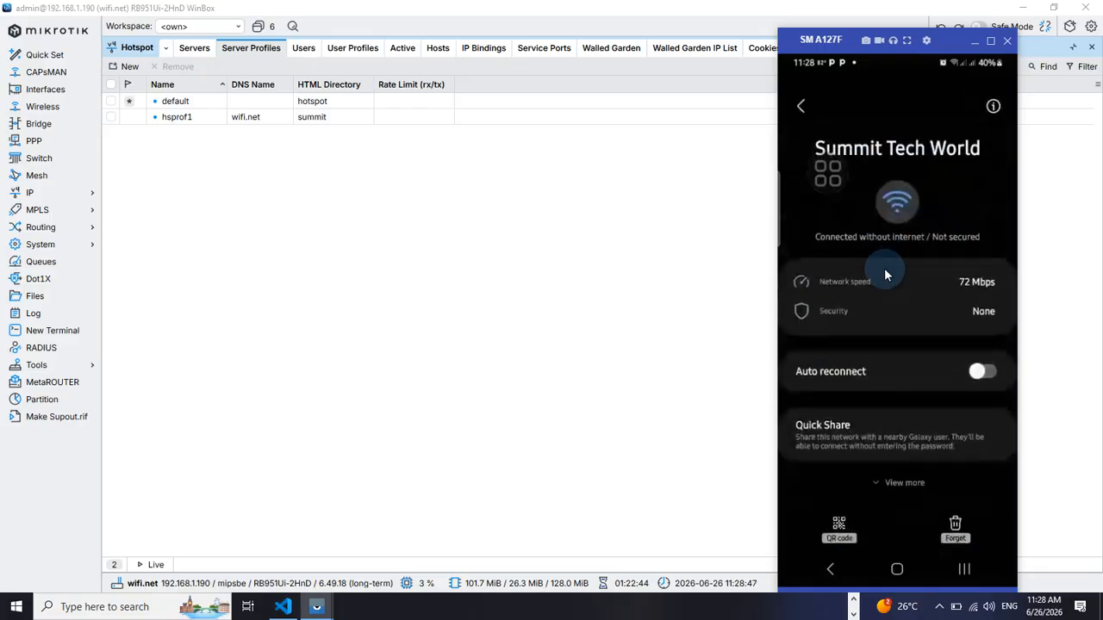
click(956, 522)
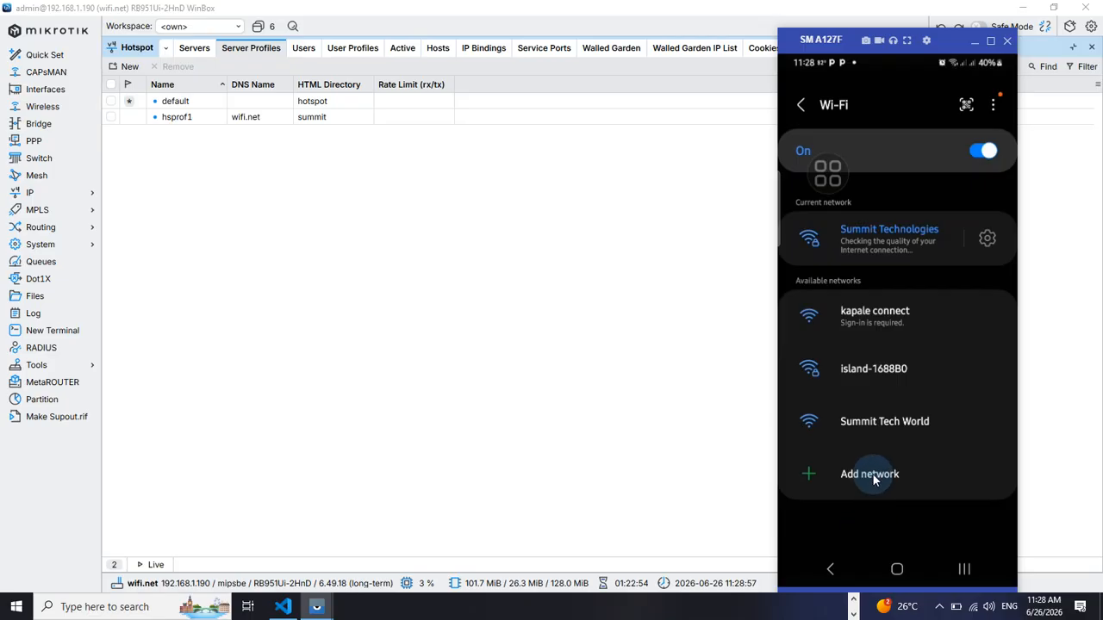
Reconnect the phone to Summit Tech World and choose to always connect without internet
click(864, 423)
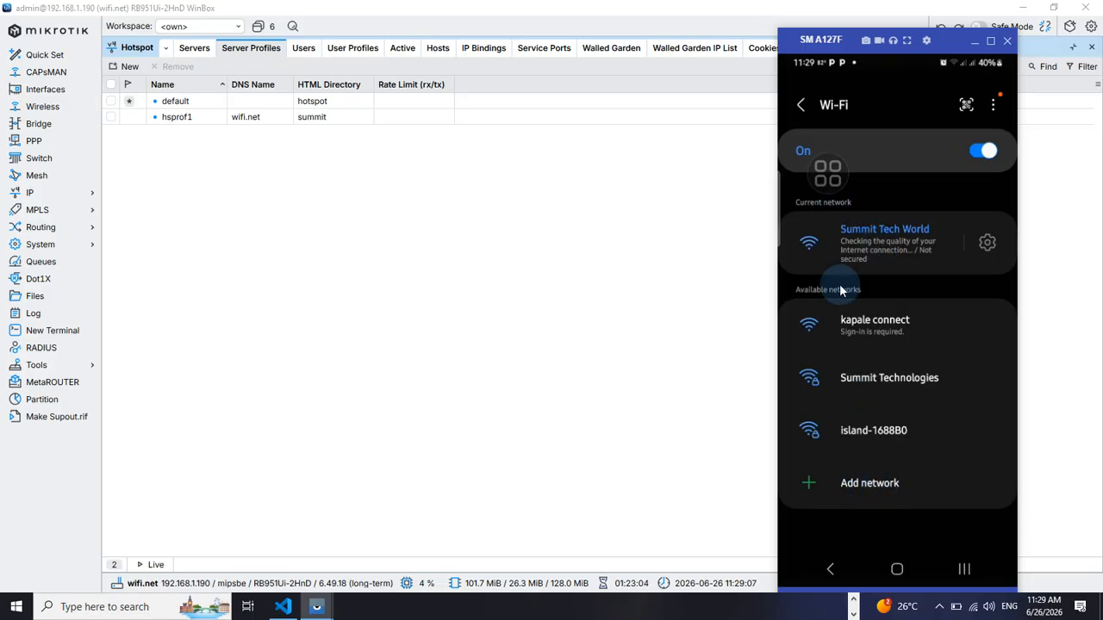
click(401, 48)
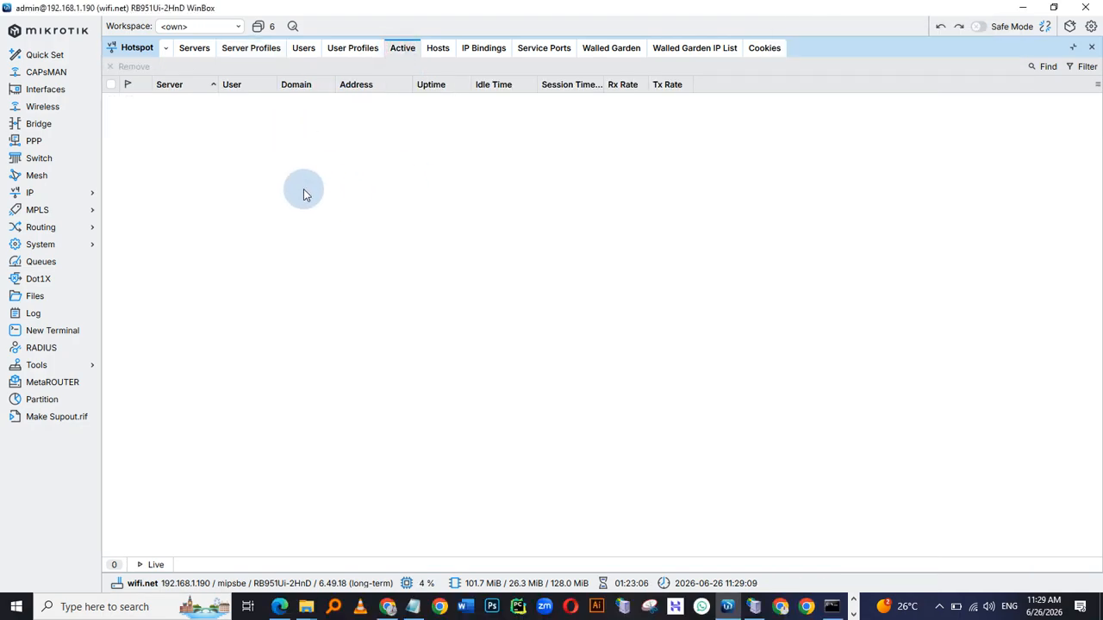
key(alt+Tab)
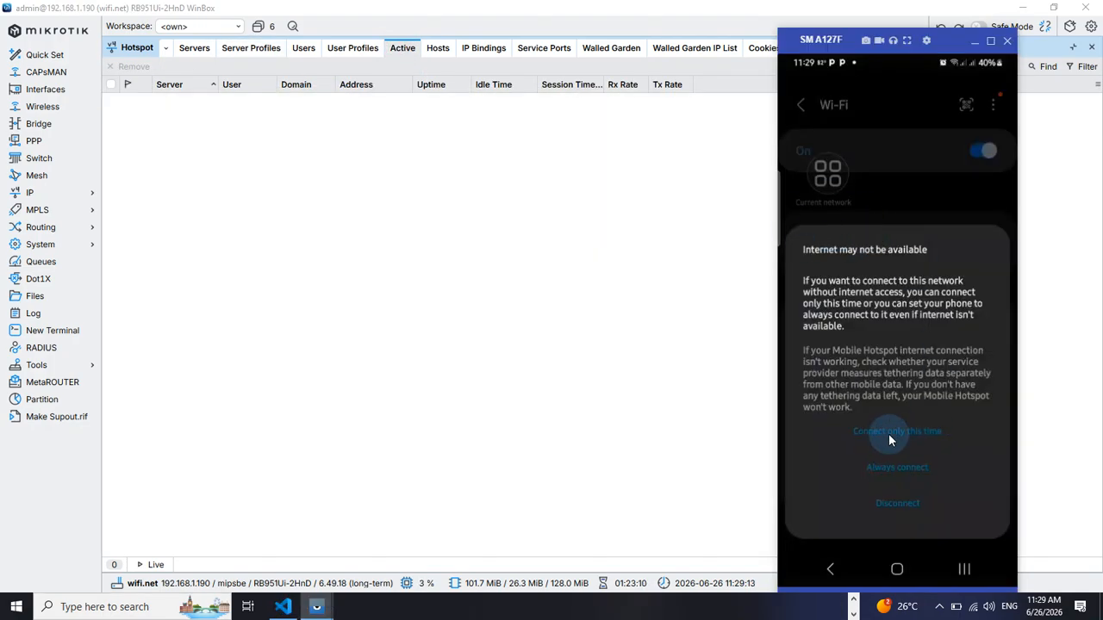
click(891, 470)
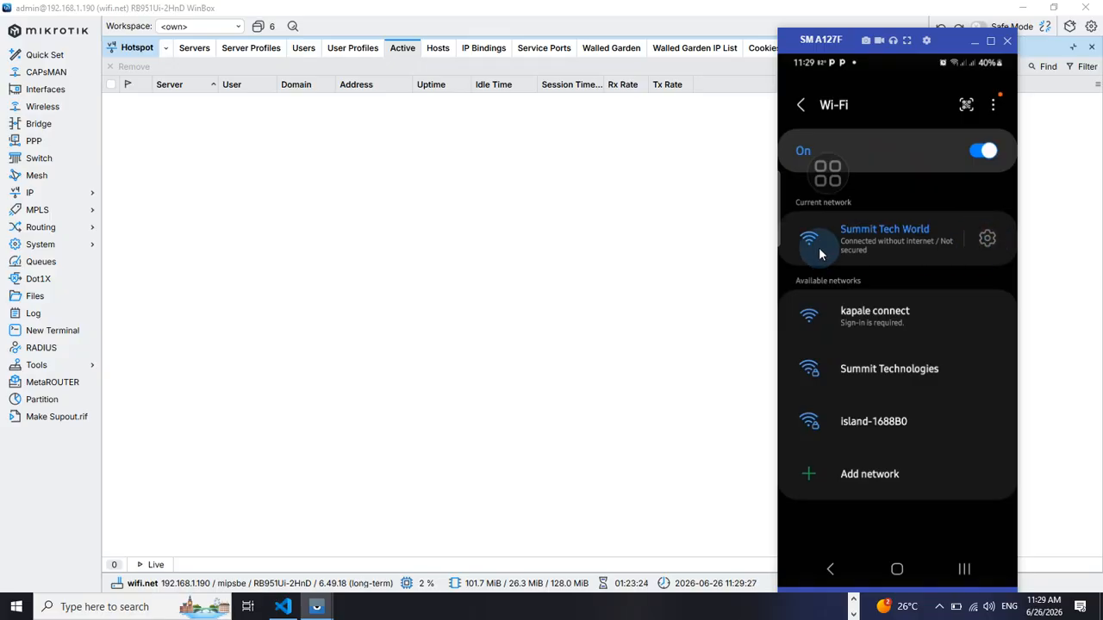
Inspect the phone's Summit Tech World connection details, including IP settings and IP address
click(925, 260)
scroll(892, 379, down, 1)
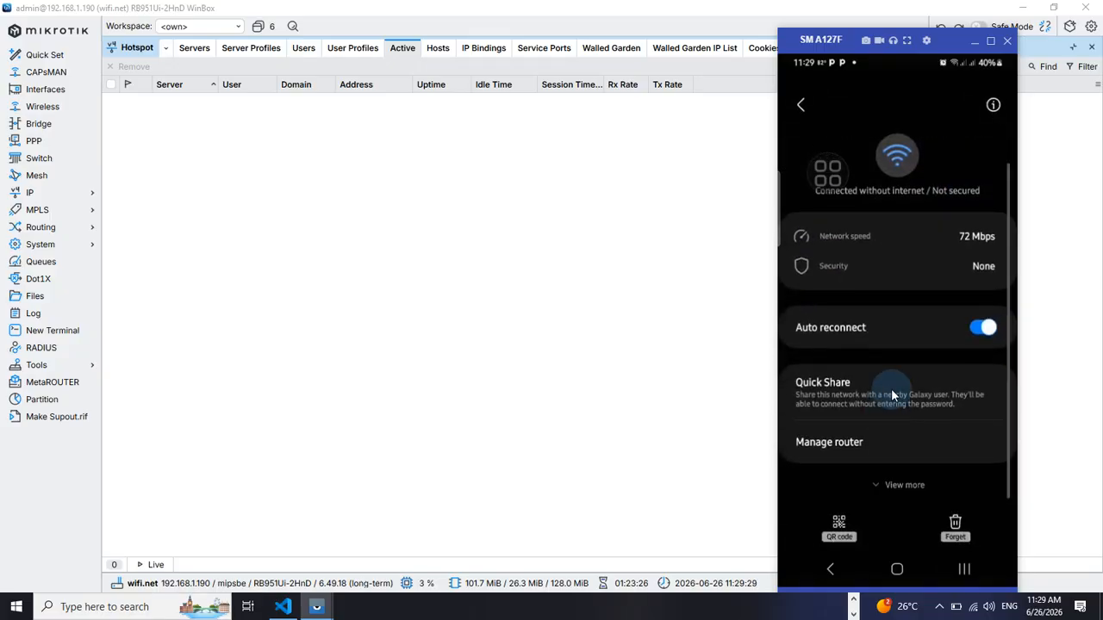
scroll(892, 411, down, 1)
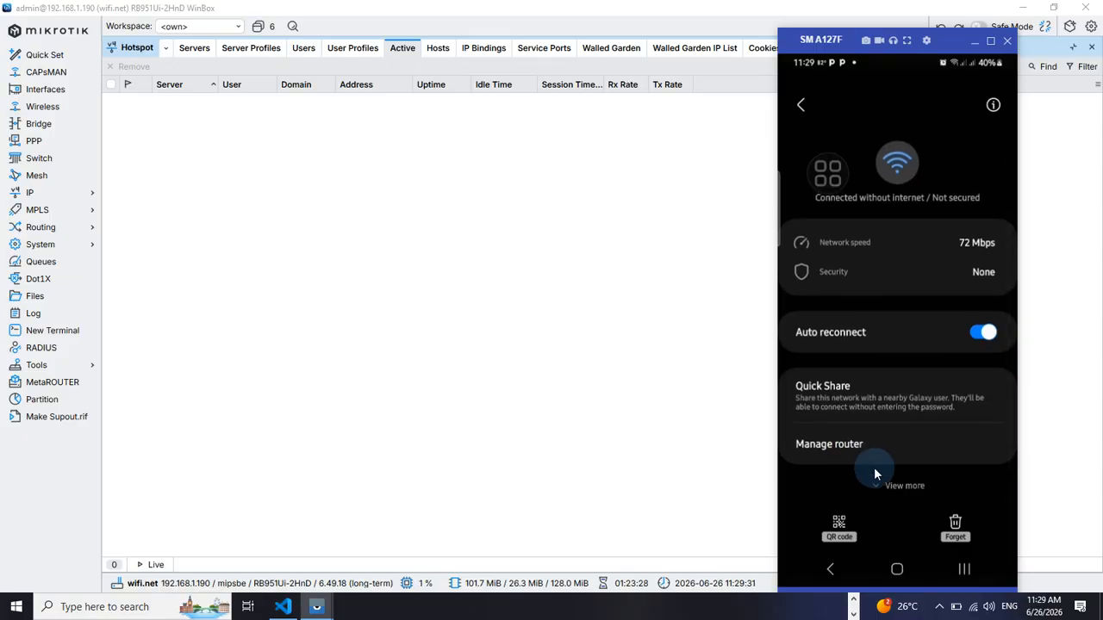
click(872, 471)
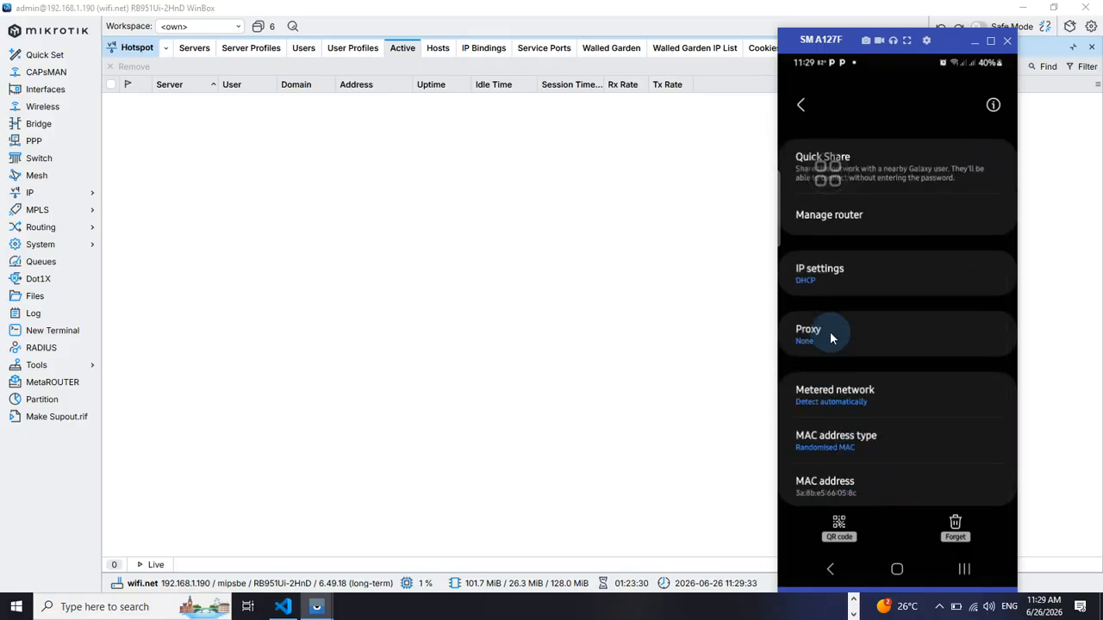
scroll(852, 417, down, 2)
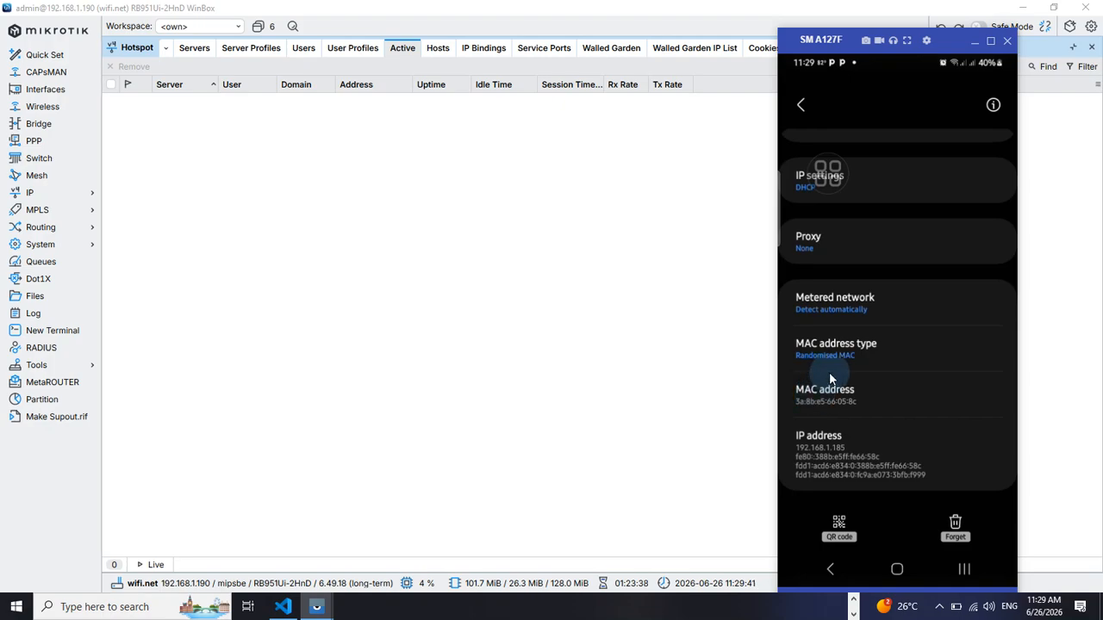
Return to the phone's browser and browse to wifi.net again
key(alt+Tab)
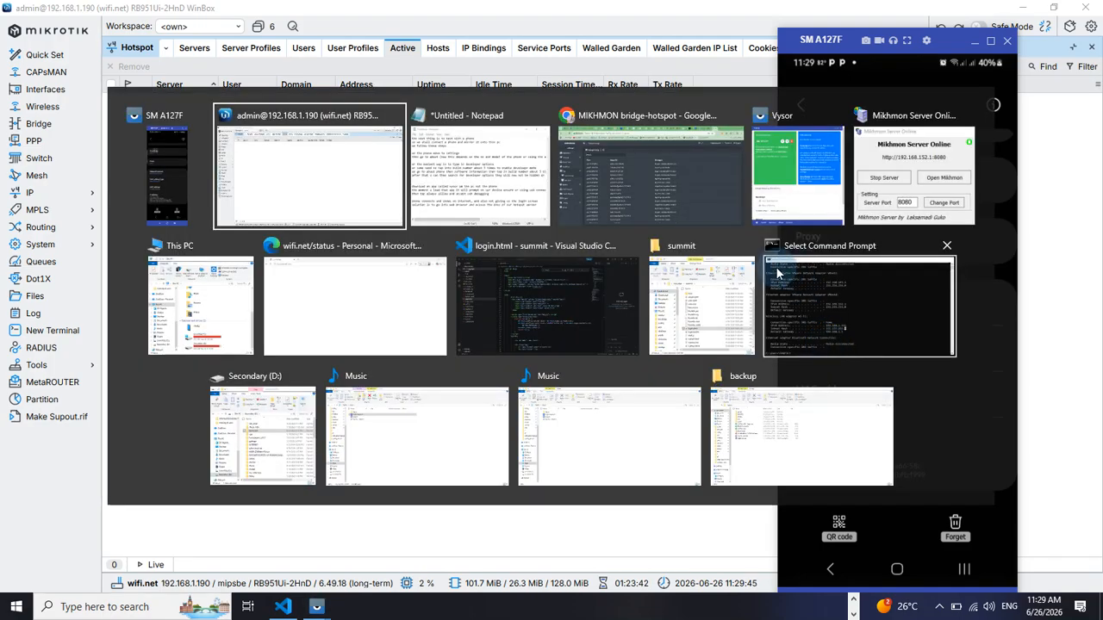
key(alt+Tab)
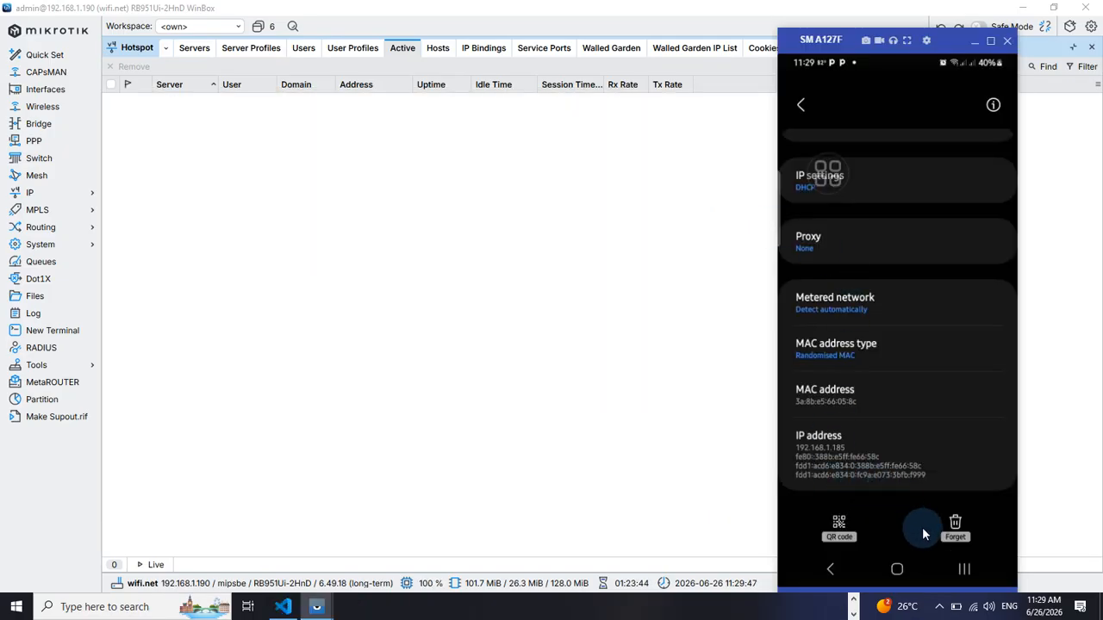
click(962, 572)
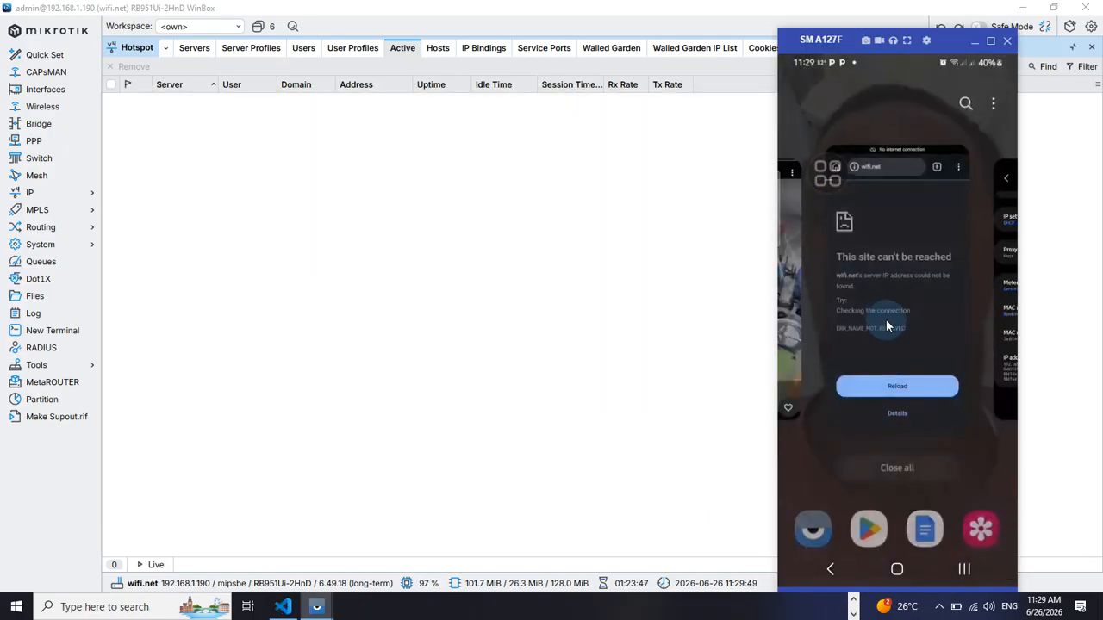
click(872, 303)
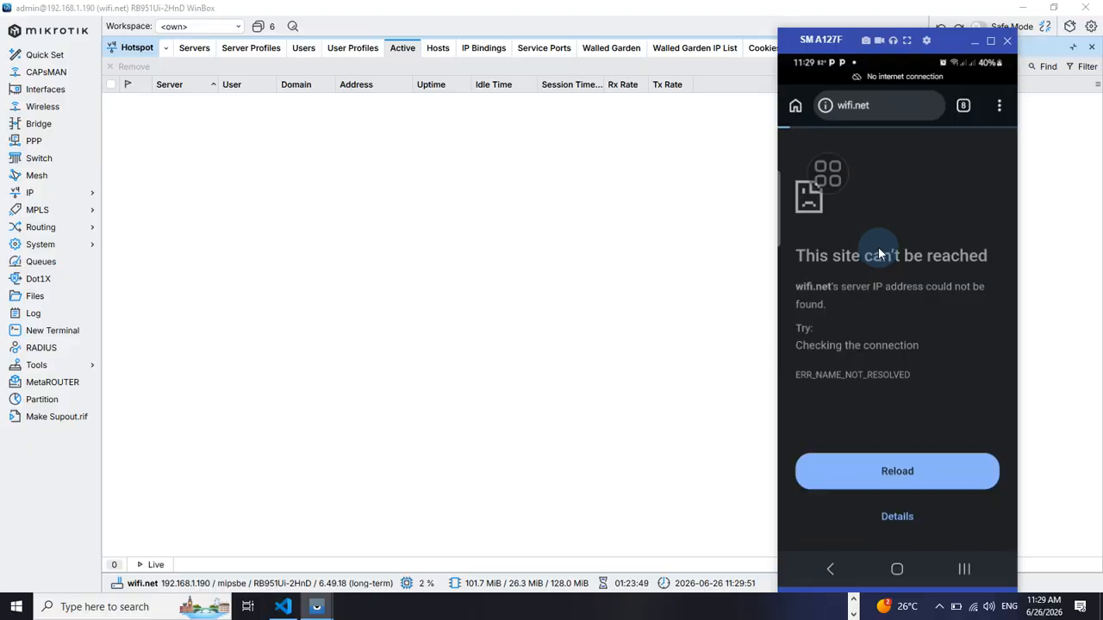
click(887, 105)
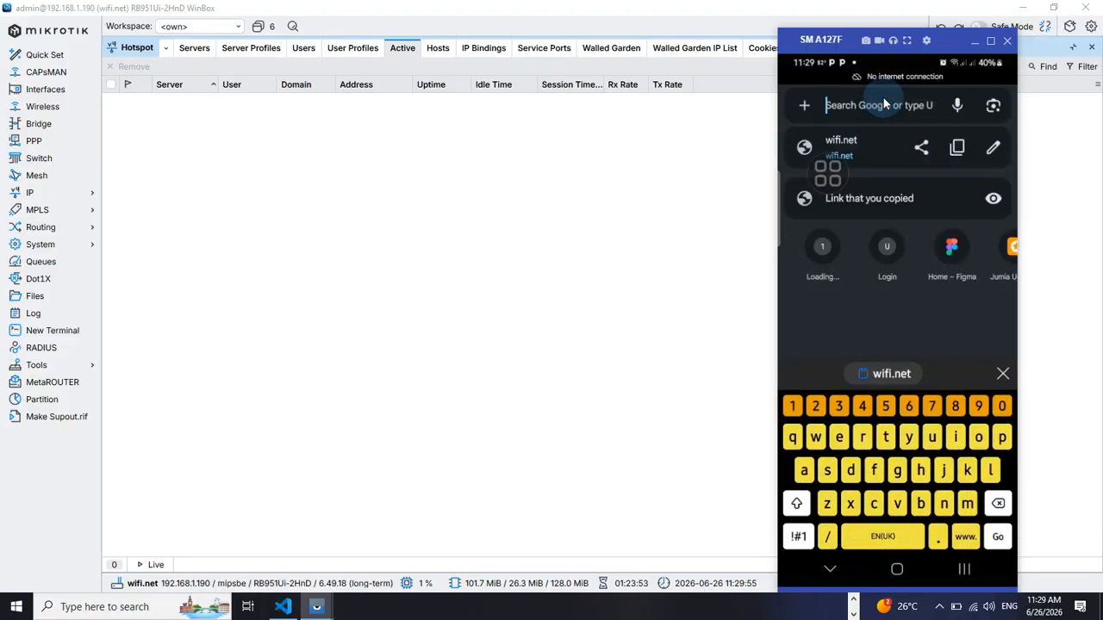
click(885, 105)
text(wifi.net)
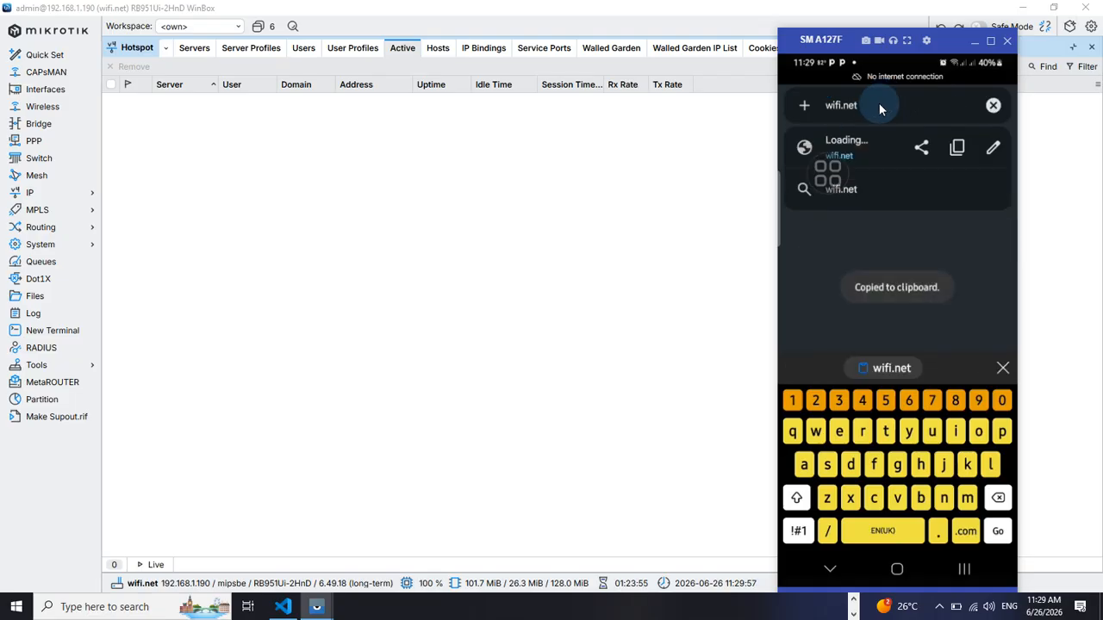
key(Return)
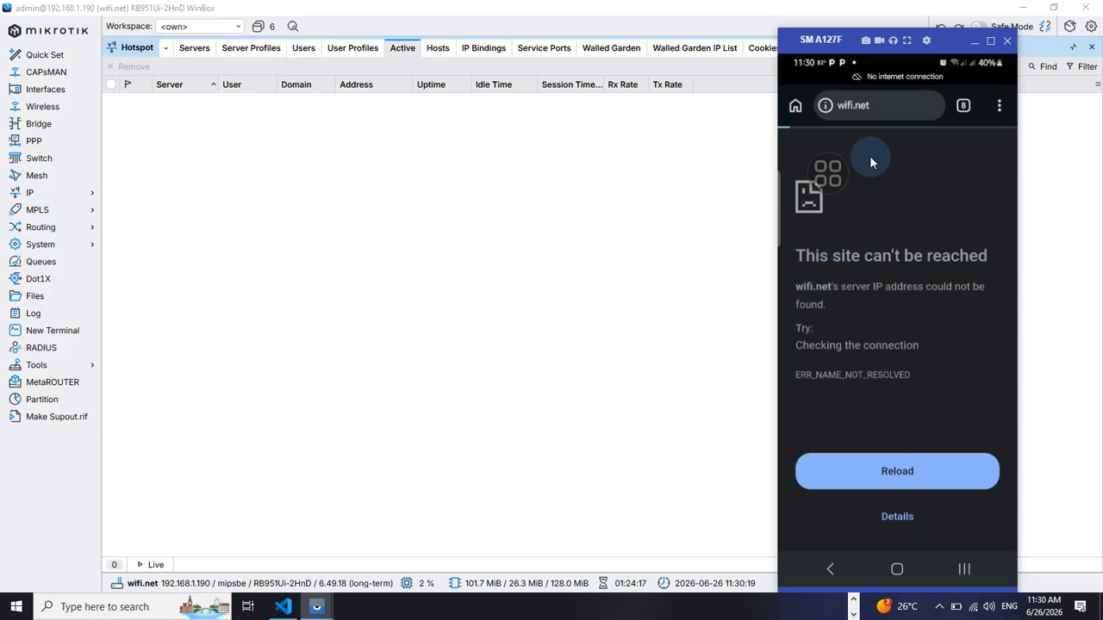
click(388, 278)
click(389, 608)
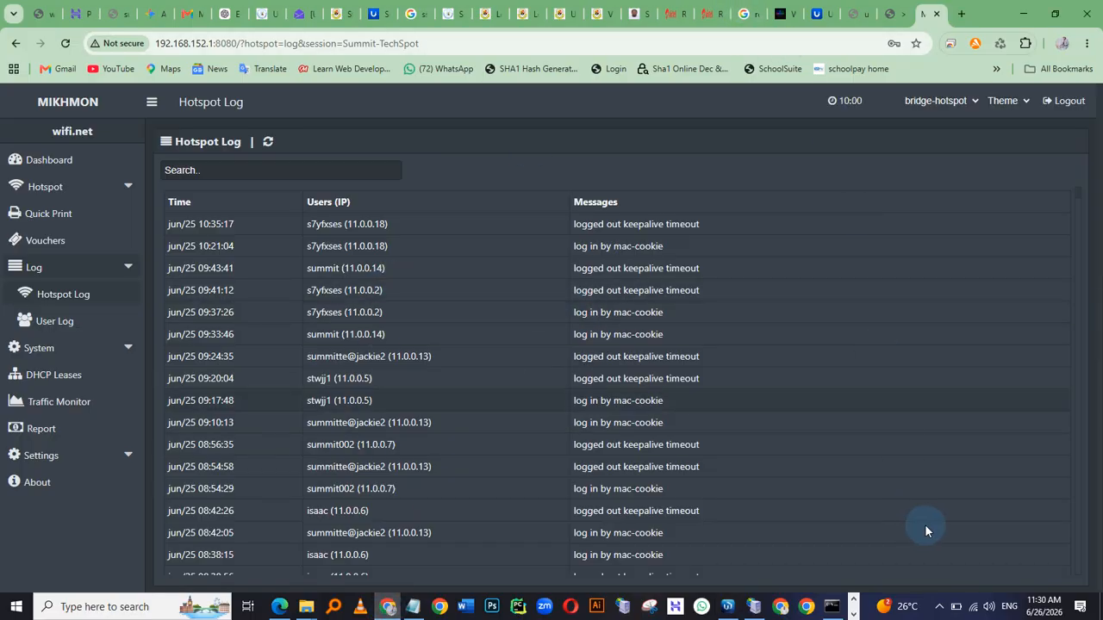
click(973, 608)
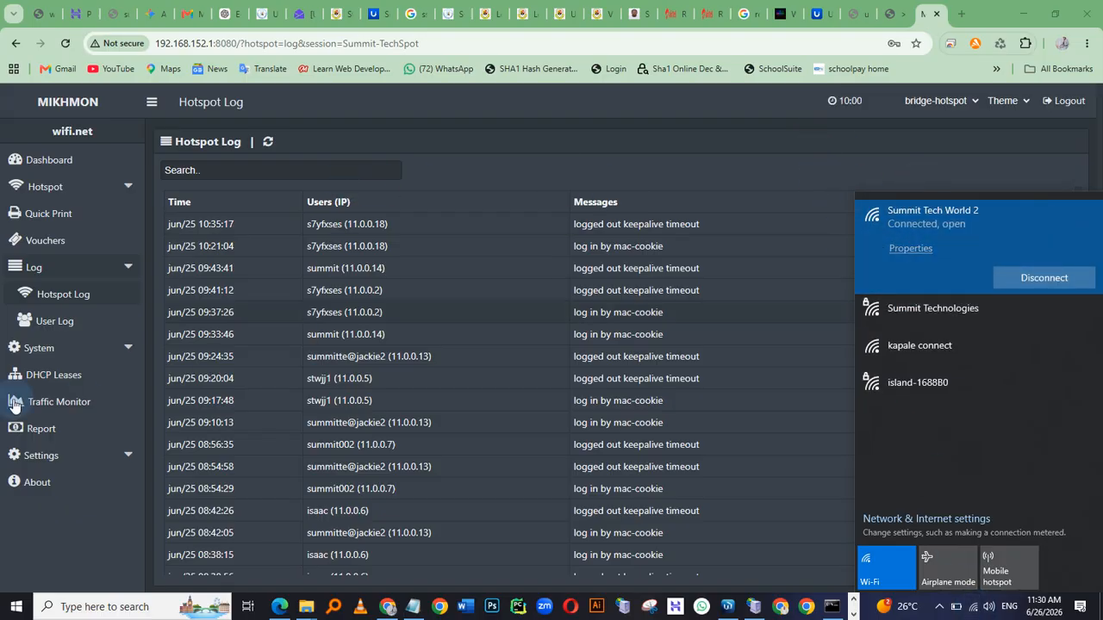
key(alt+Tab)
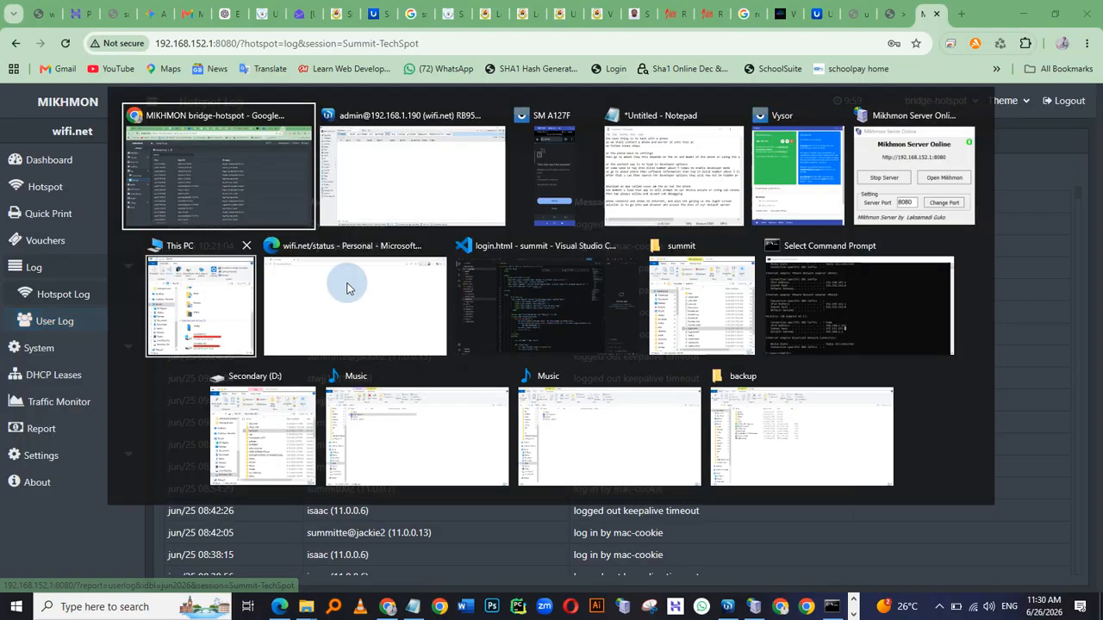
click(396, 157)
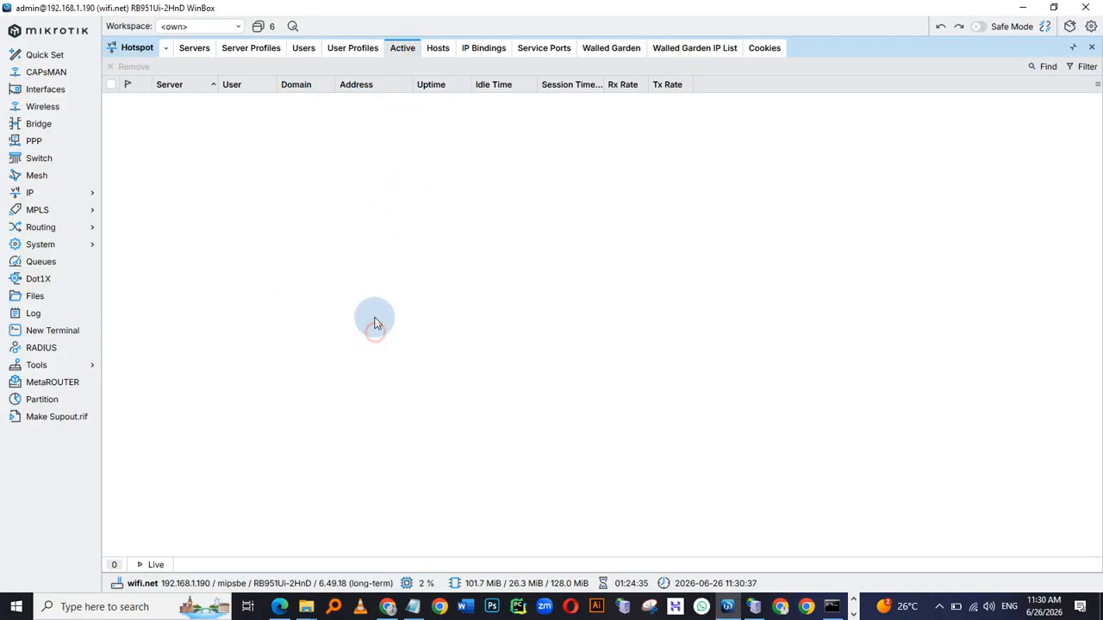
click(388, 606)
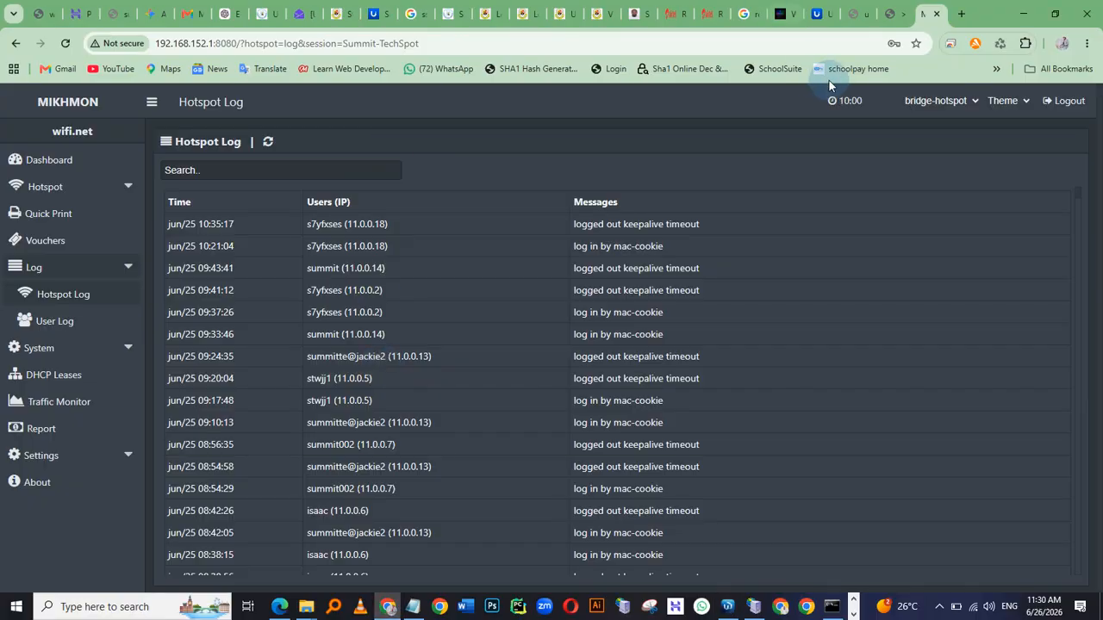
Open a new browser tab on the PC and search Google for hhhh to test internet access
click(960, 14)
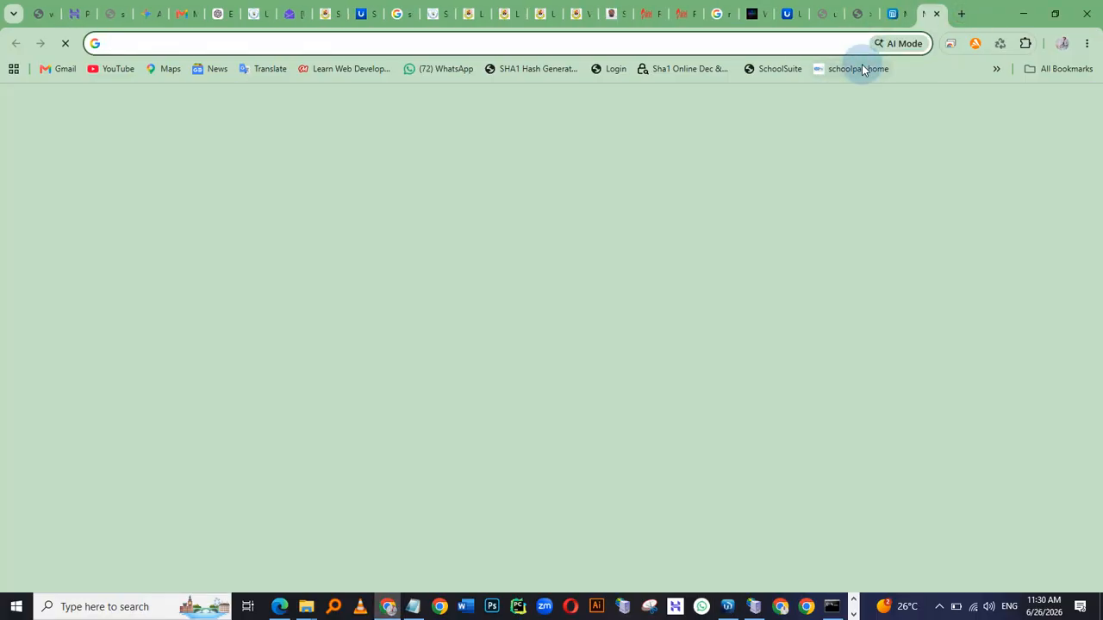
text(hhhh)
key(Return)
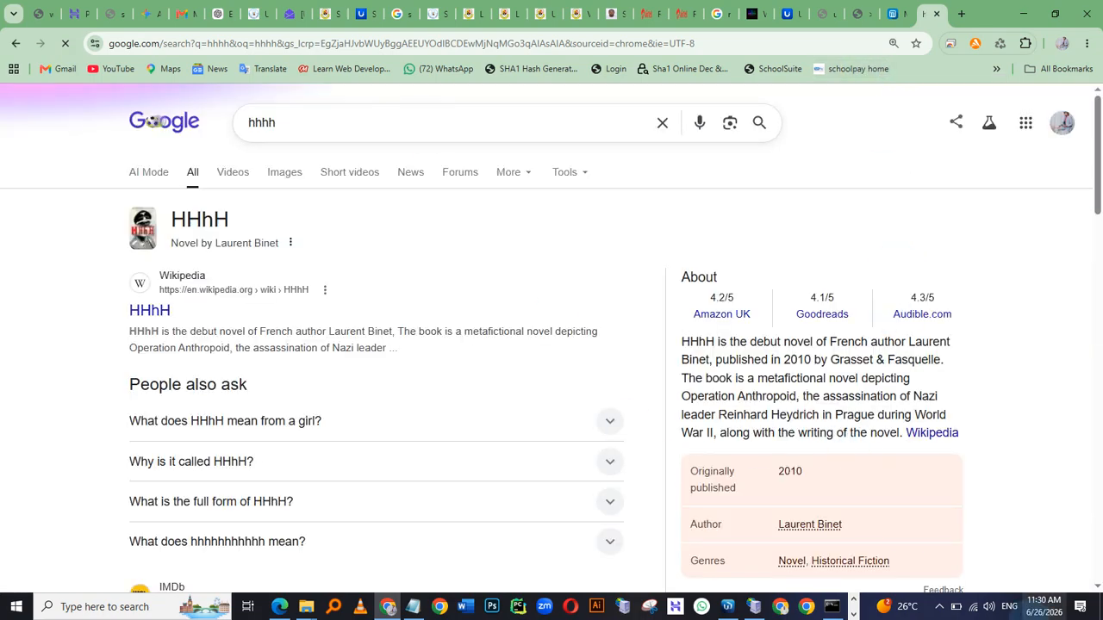
Open the PC's Summit Tech World 2 Wi-Fi properties and review its IP settings
click(975, 606)
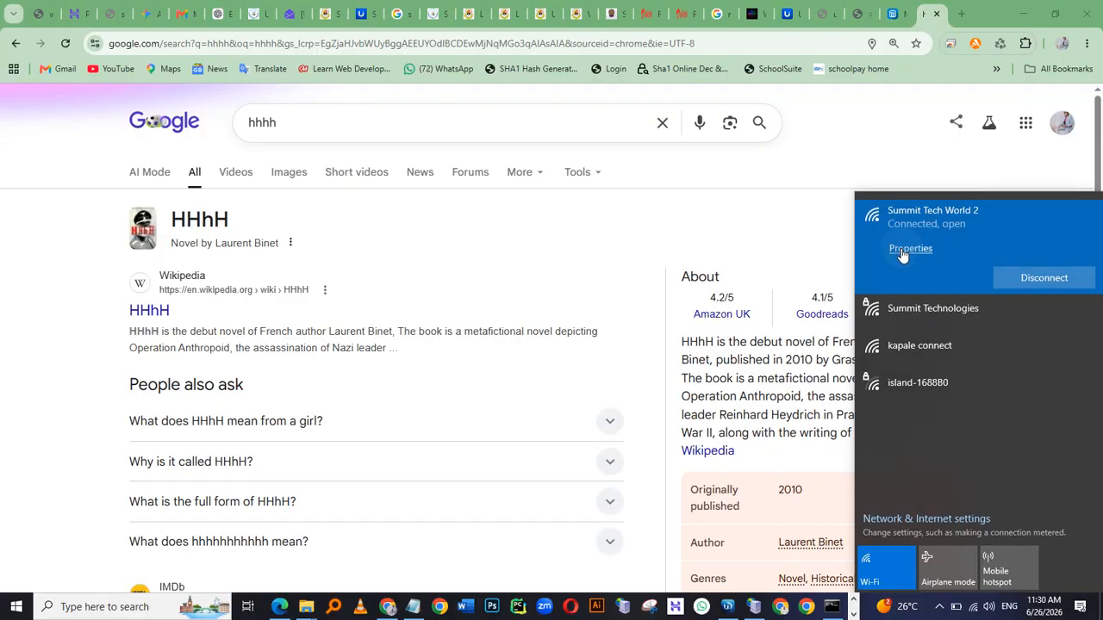
click(907, 252)
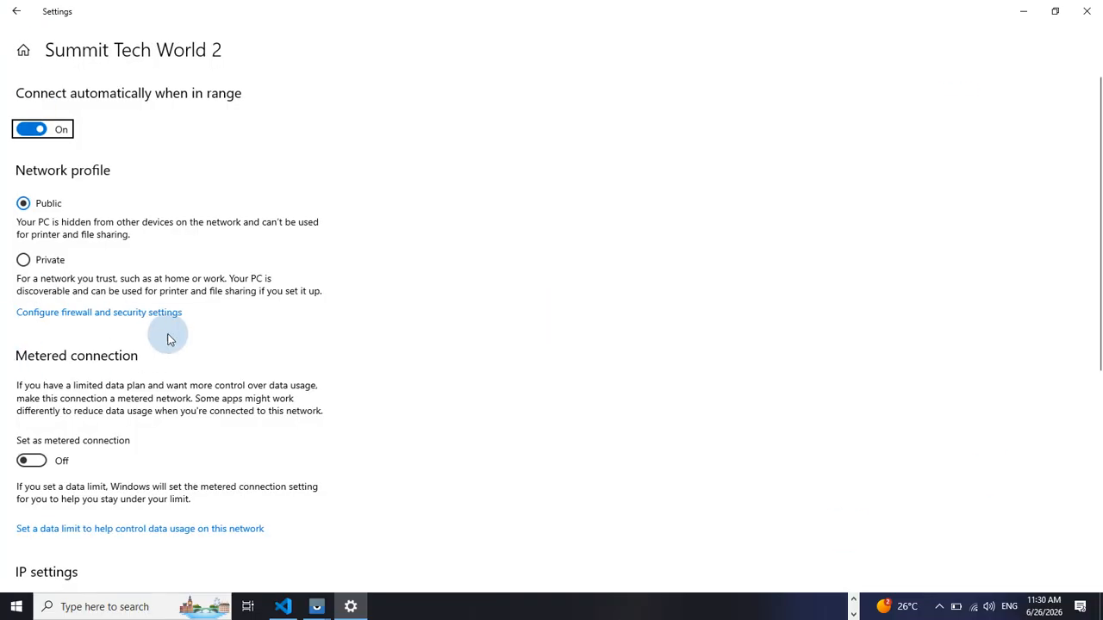
scroll(166, 344, down, 5)
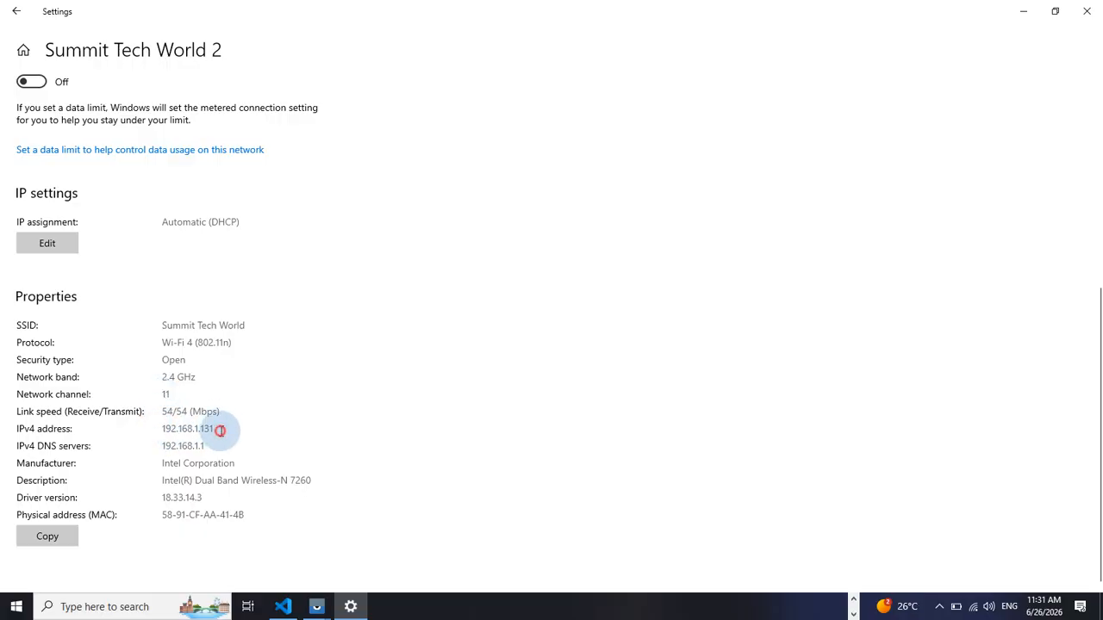
Examine the PC's IPv4 address and the Wi-Fi networks listed in the taskbar network flyout
drag(220, 430, 169, 432)
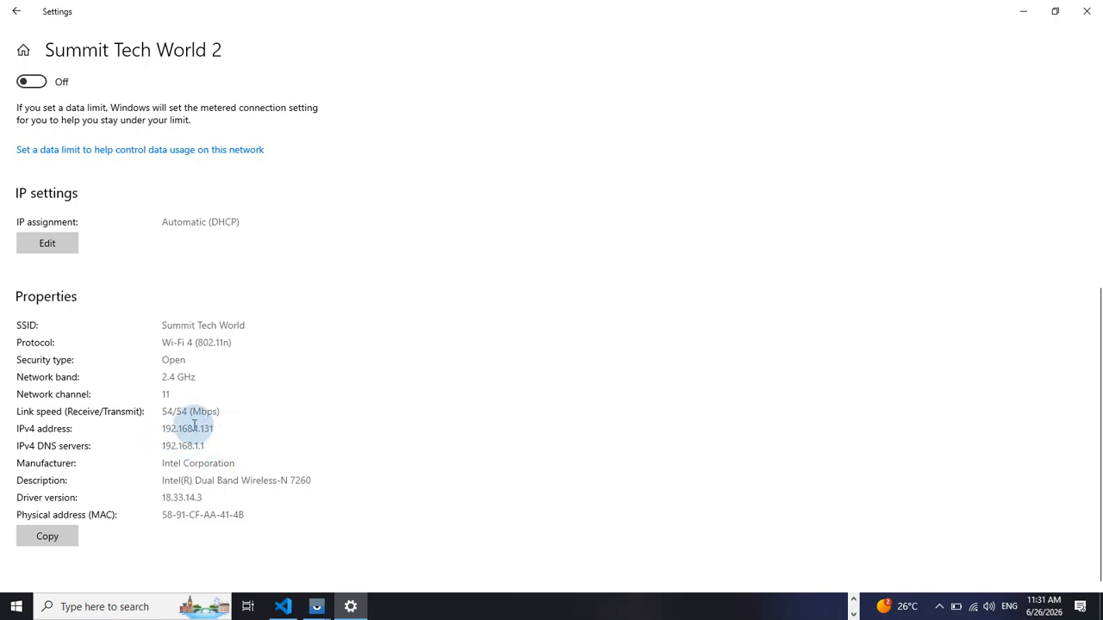
click(973, 608)
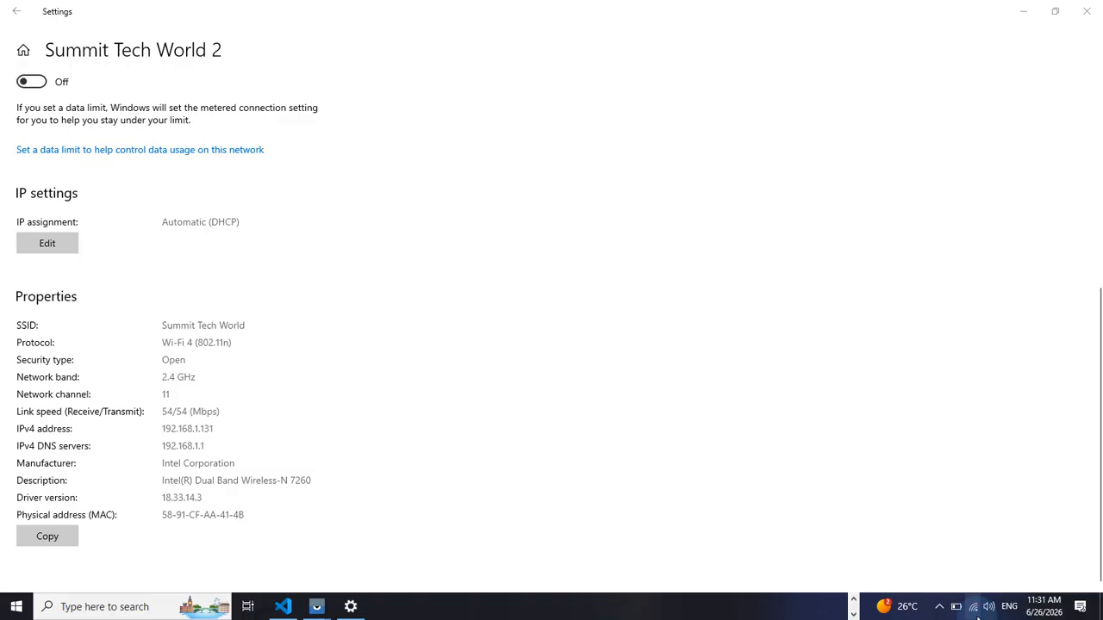
click(196, 435)
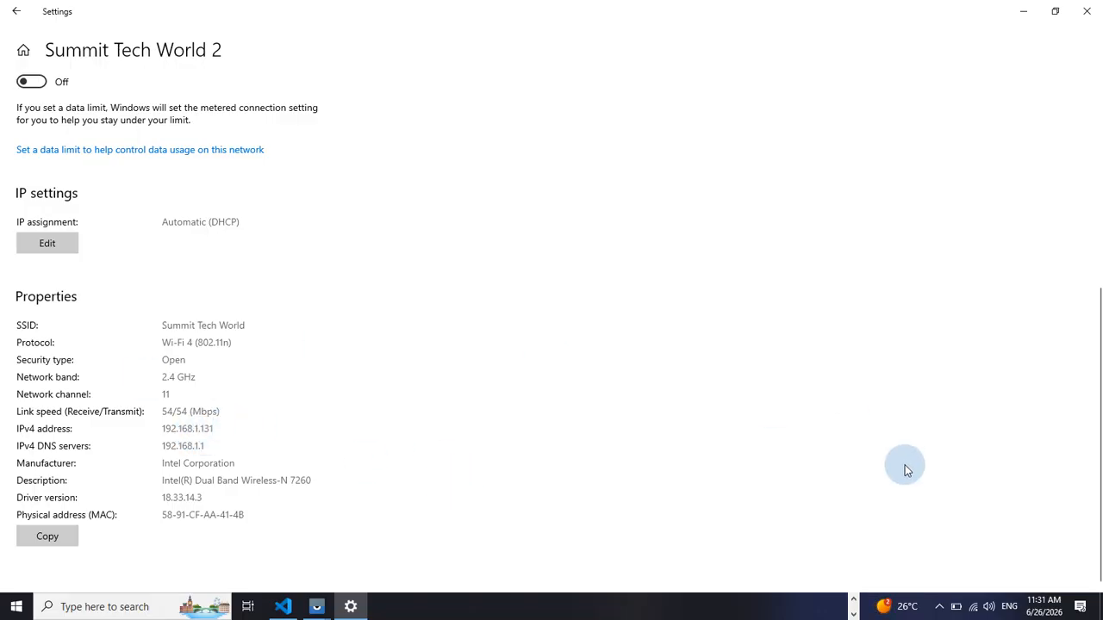
click(971, 608)
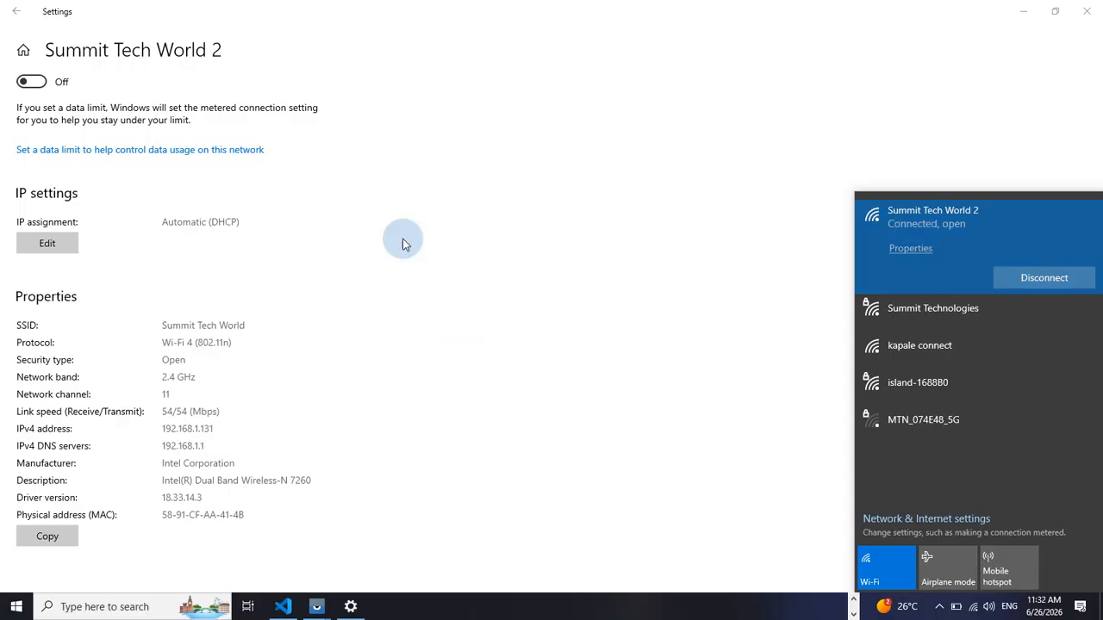
click(652, 230)
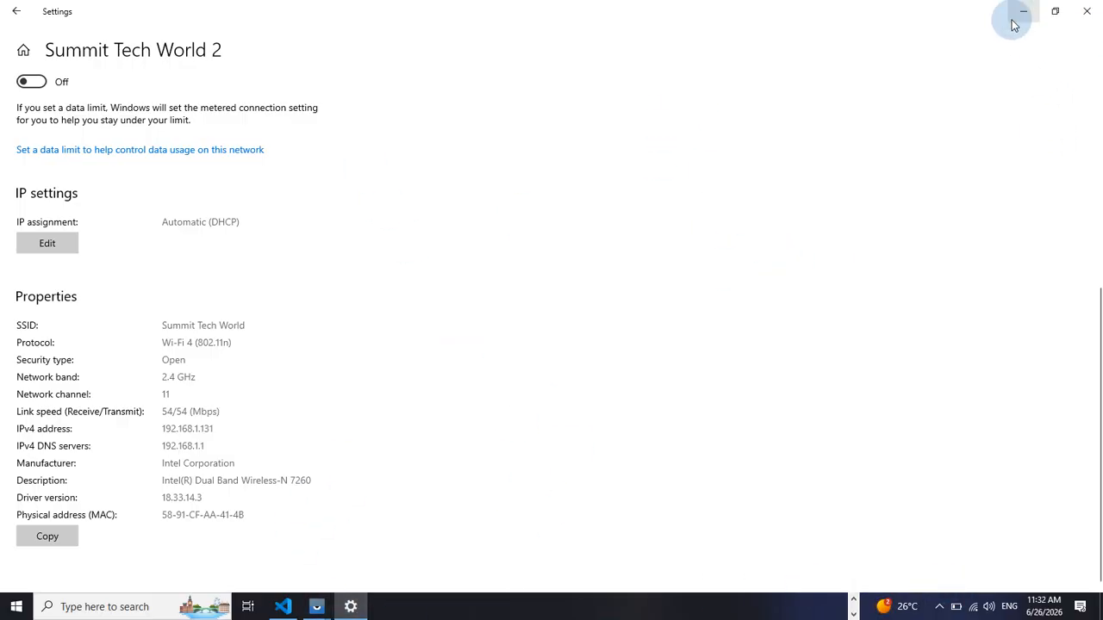
Switch to WinBox and review the hotspot's active users list
click(973, 610)
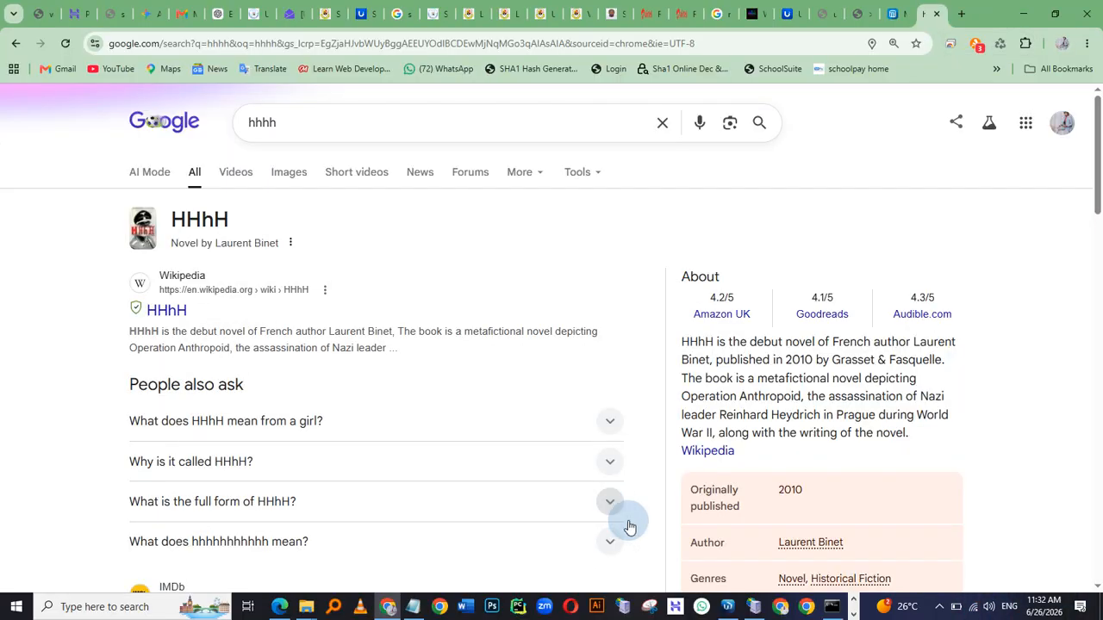
click(727, 608)
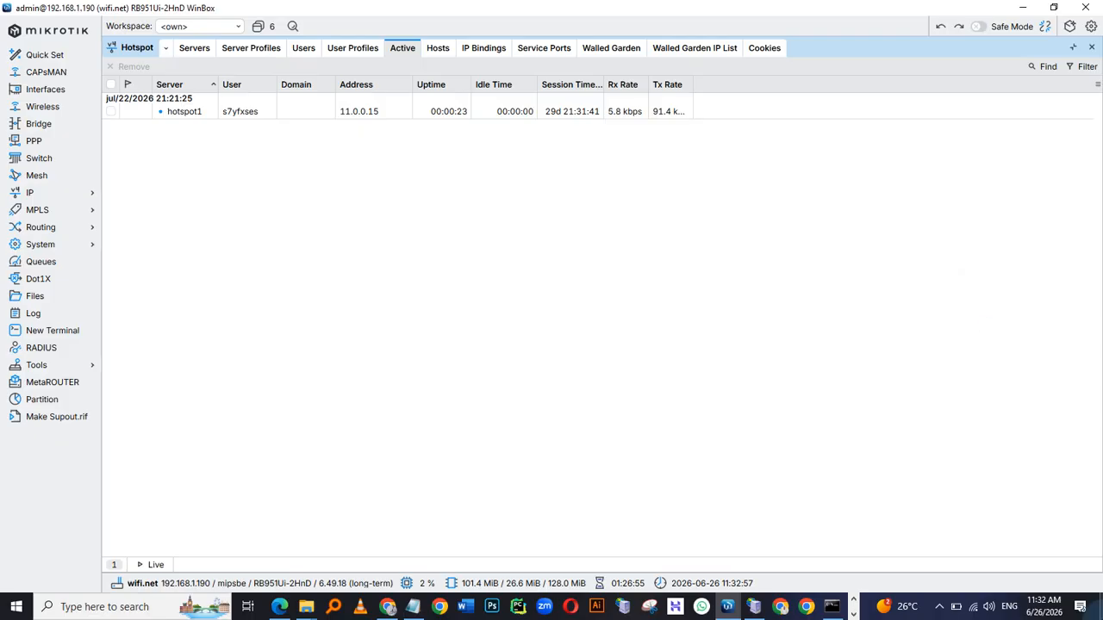
click(972, 606)
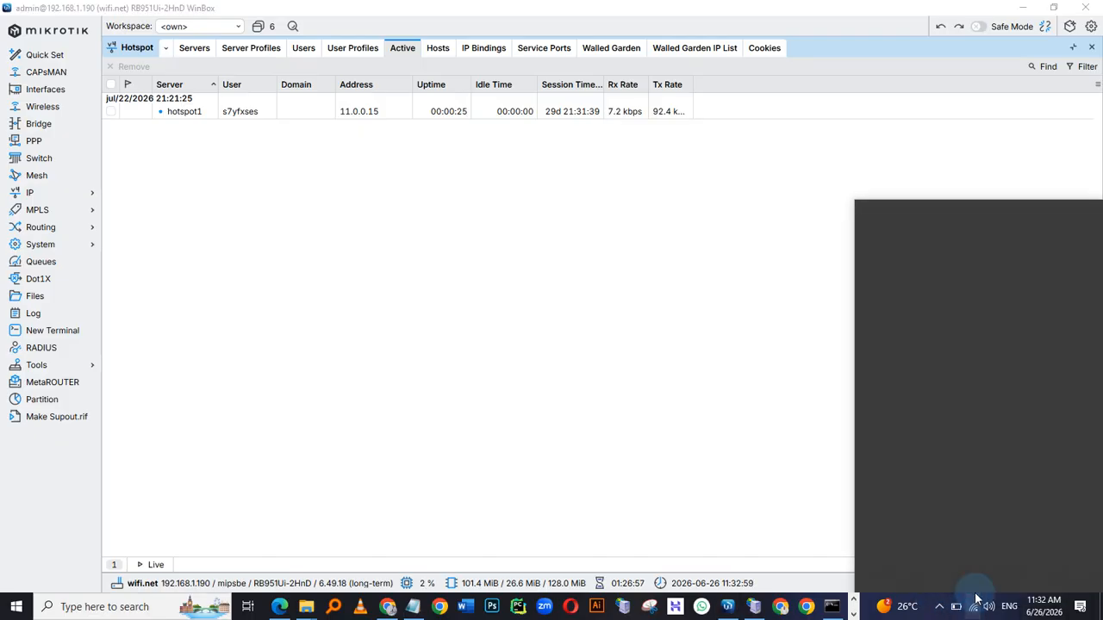
click(580, 276)
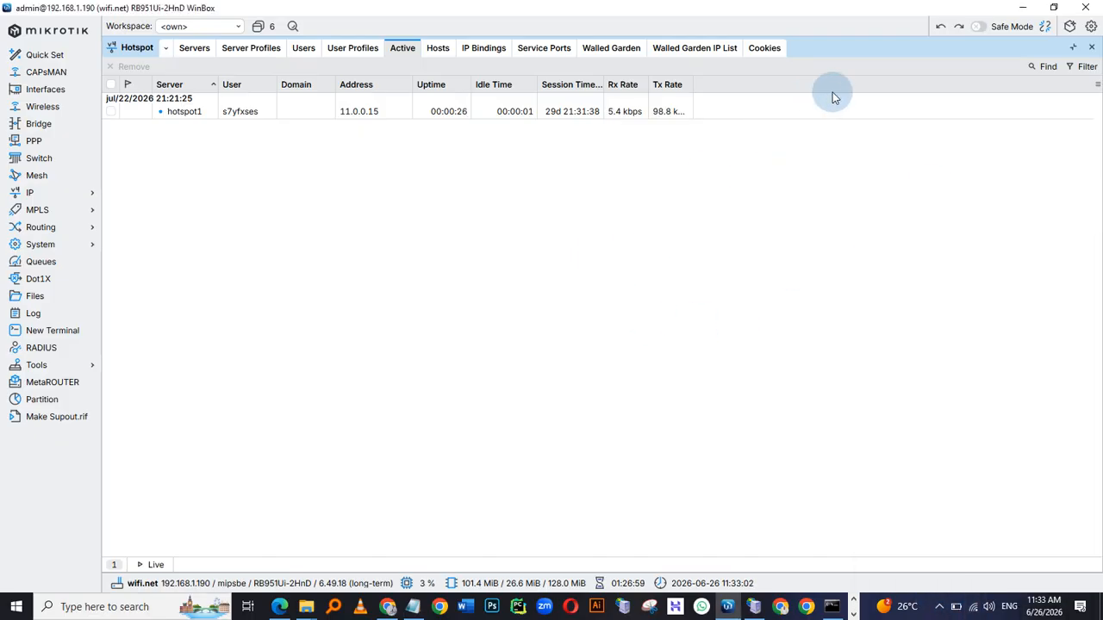
click(977, 608)
key(alt+Tab)
click(327, 194)
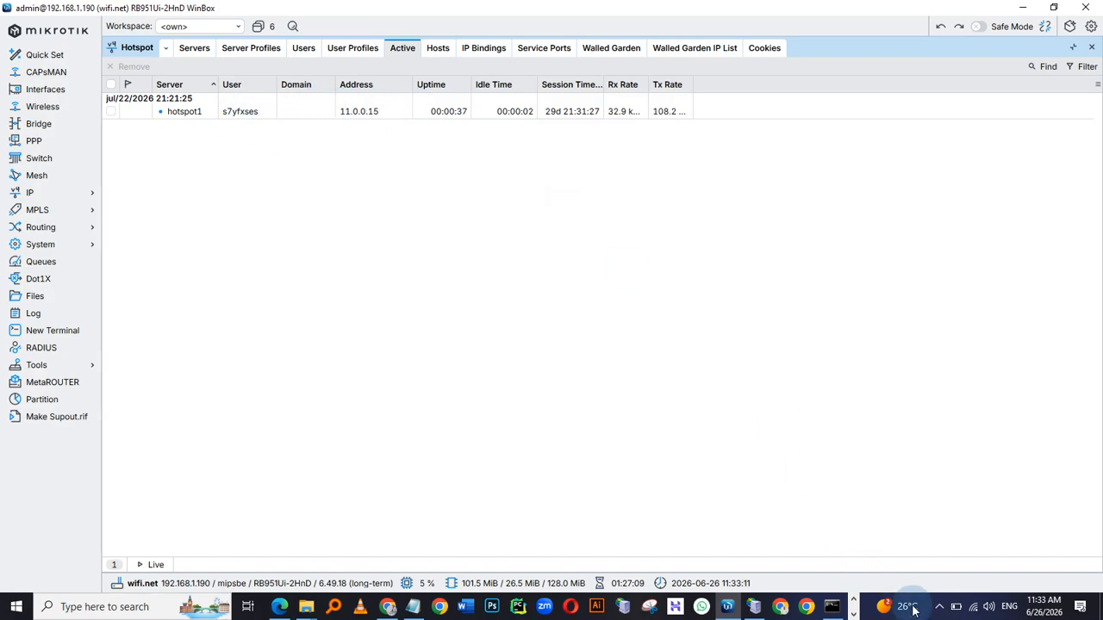
Run ipconfig in Command Prompt to check the PC's Wi-Fi adapter address and gateway
click(832, 606)
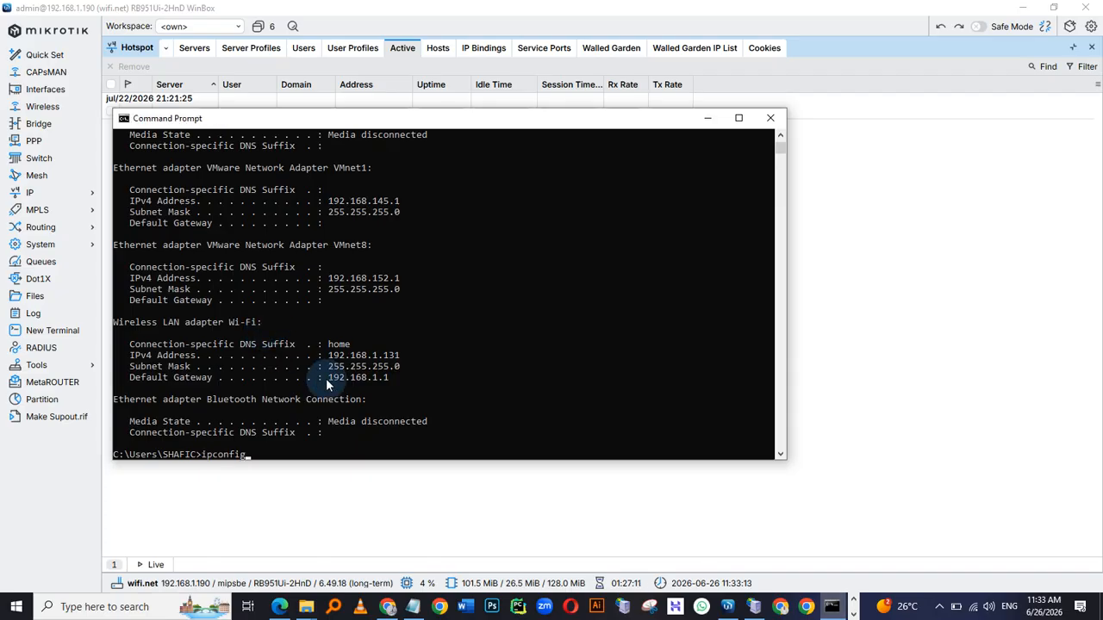
key(Return)
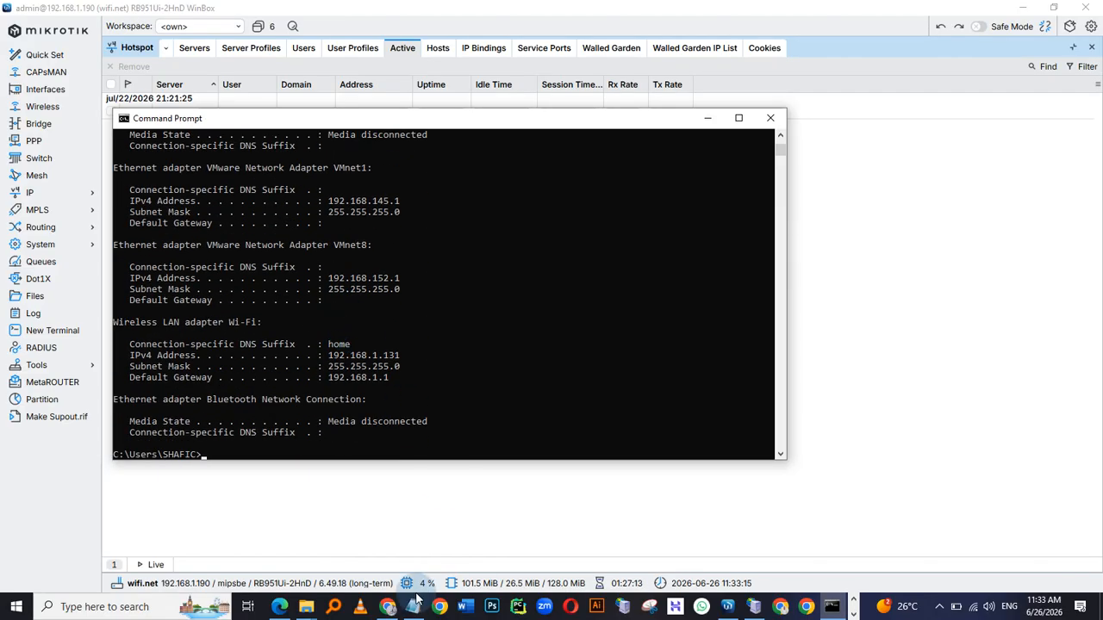
click(961, 357)
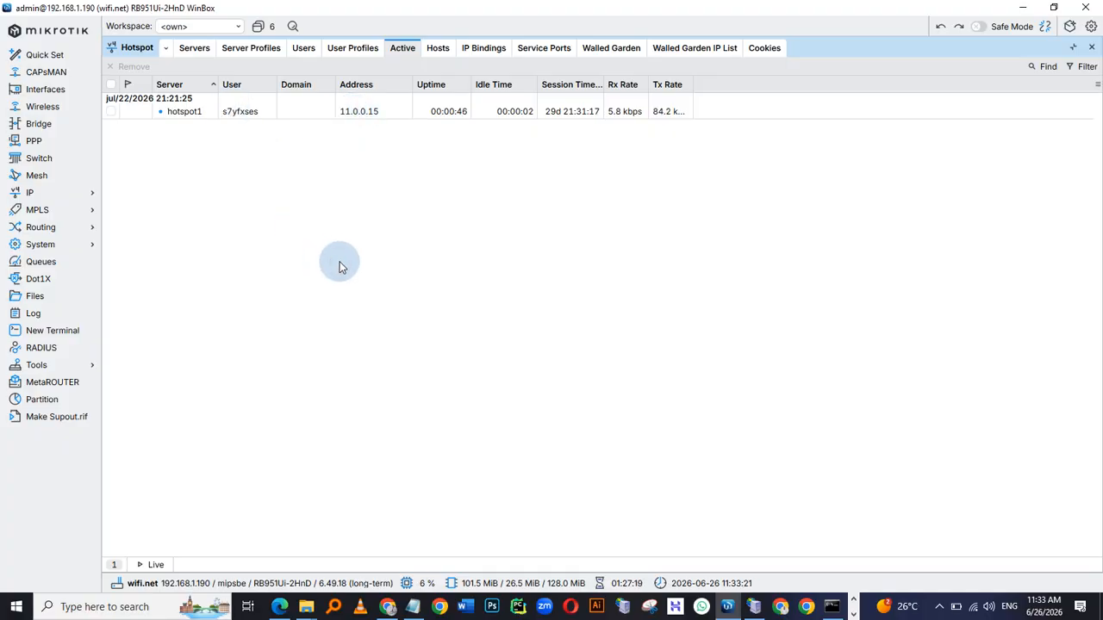
Switch to the Mikhmon tab in Chrome and refresh the hotspot log
key(alt+Tab)
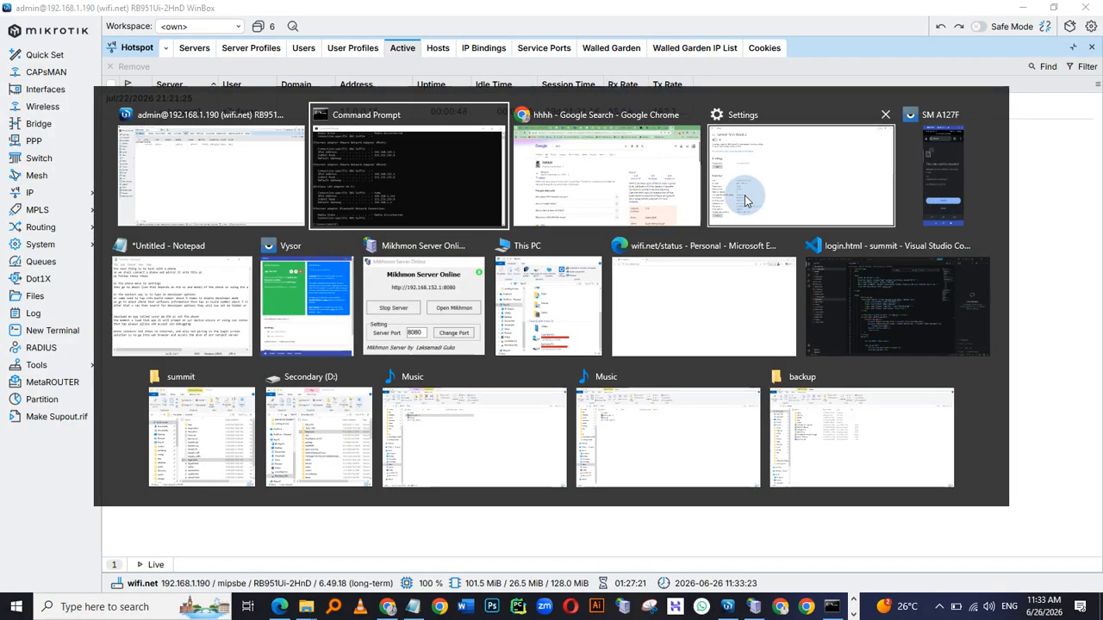
click(534, 177)
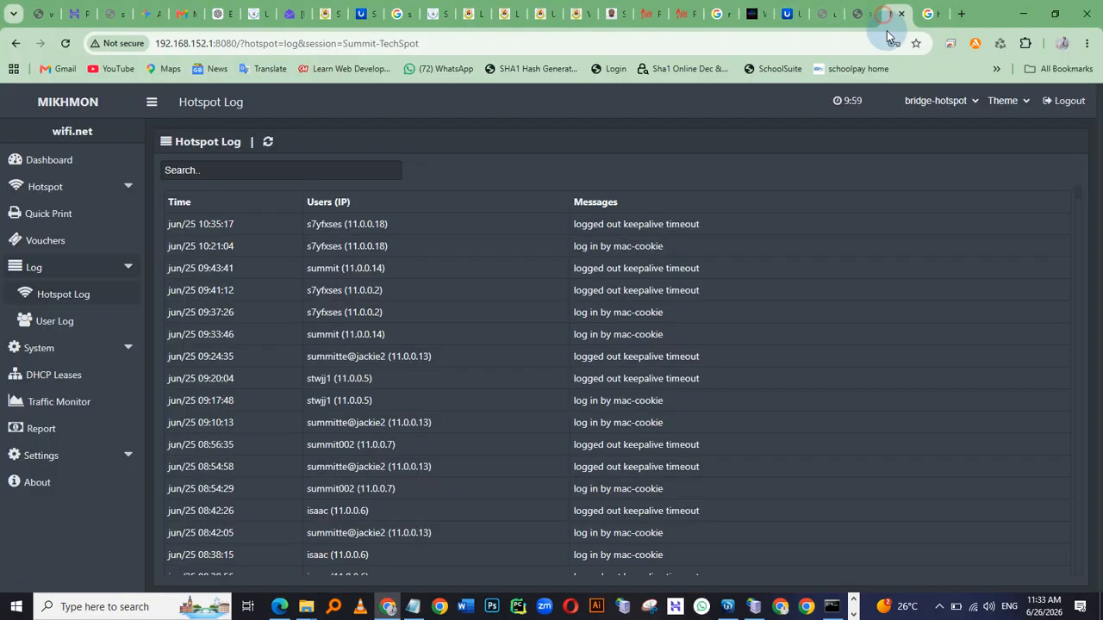
click(896, 14)
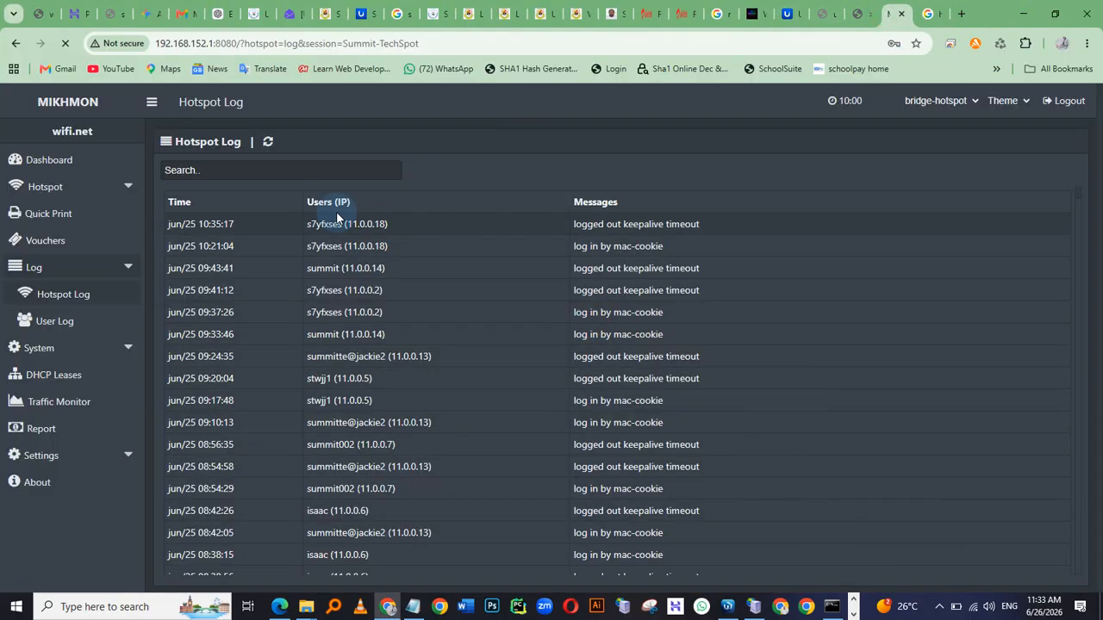
click(267, 141)
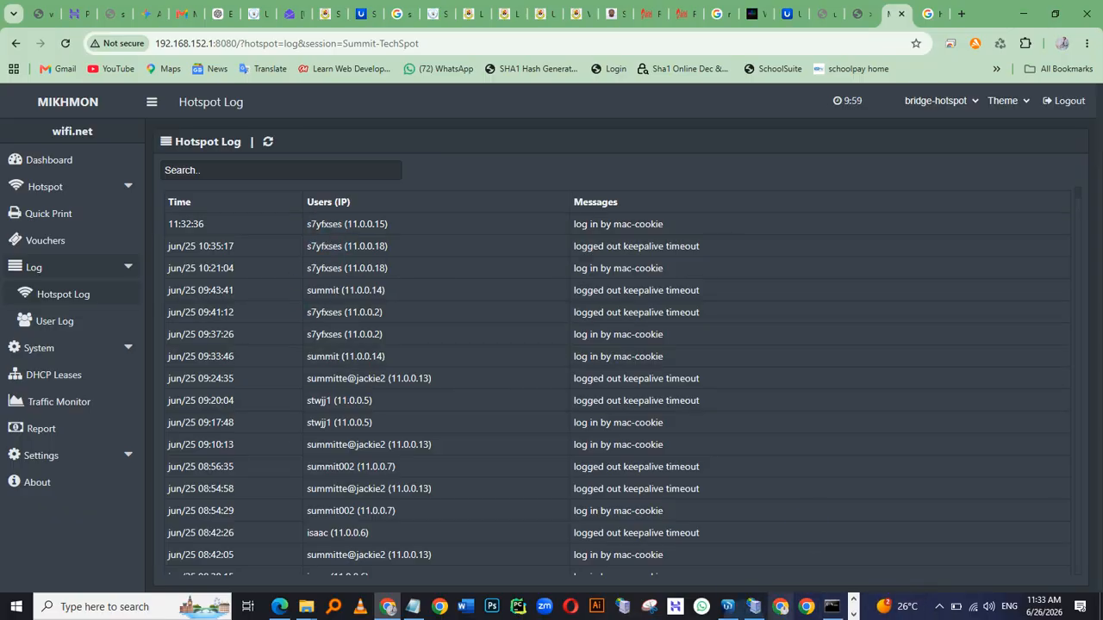
Switch to the mirrored phone and paste wifi.net into the browser's address bar to load it
key(alt+Tab)
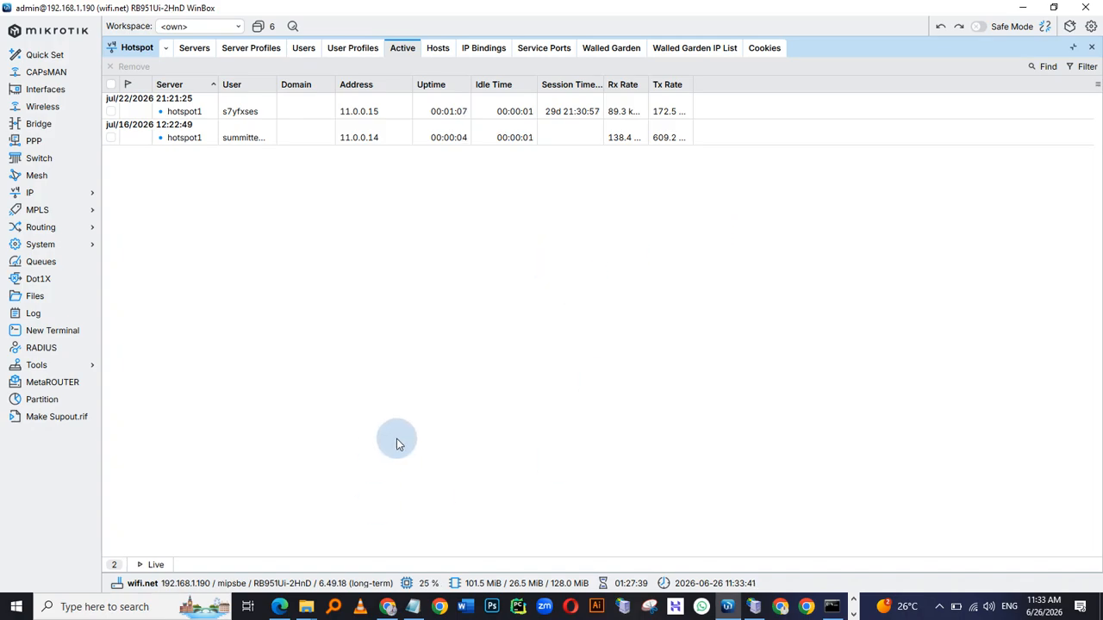
key(alt+Tab)
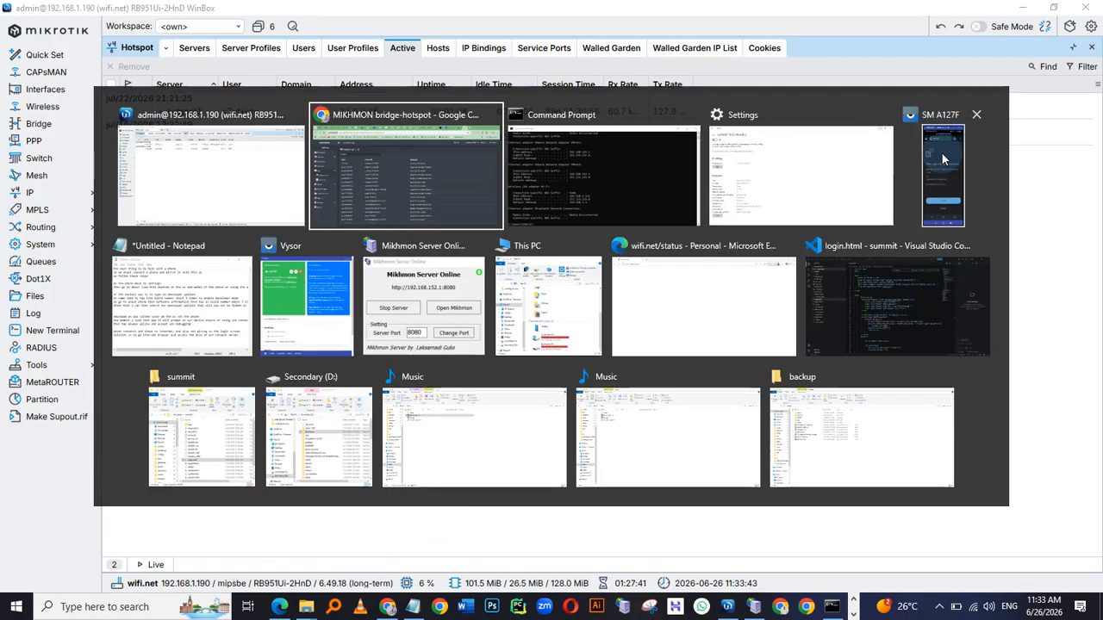
click(930, 179)
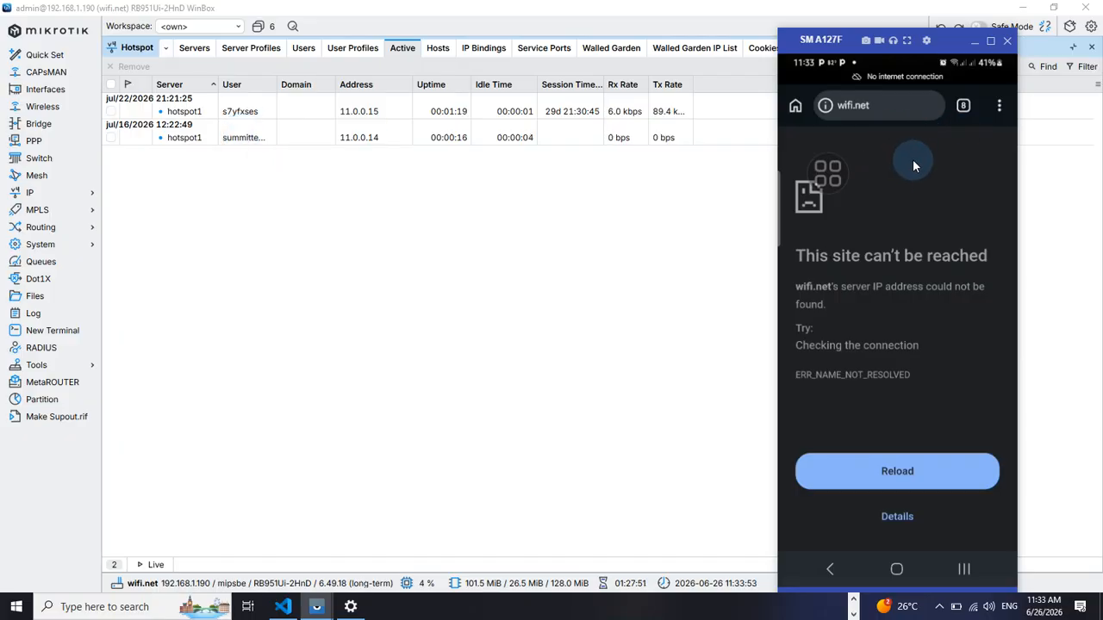
click(882, 106)
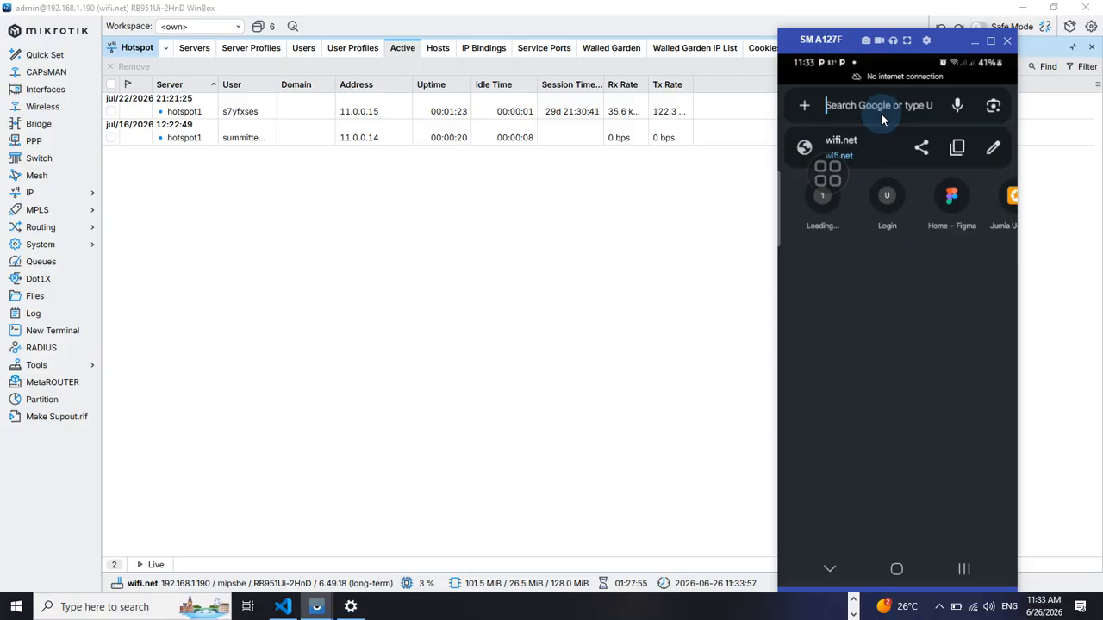
text(wifi.net)
key(Return)
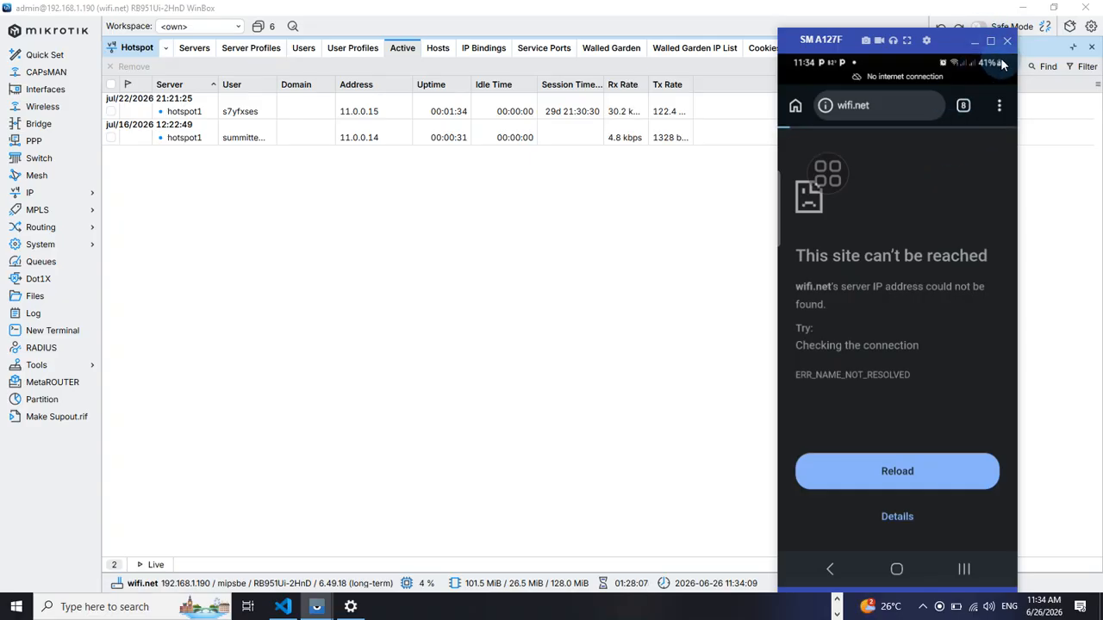
Open the phone's Wi-Fi settings and forget the Summit Tech World network
drag(907, 465, 971, 186)
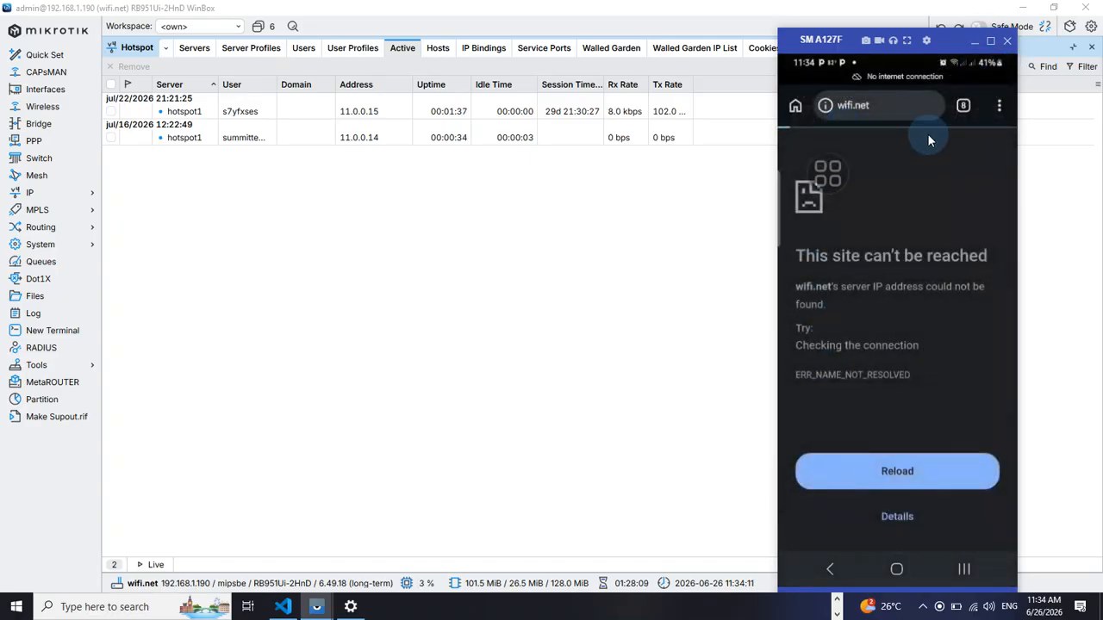
drag(918, 223, 862, 367)
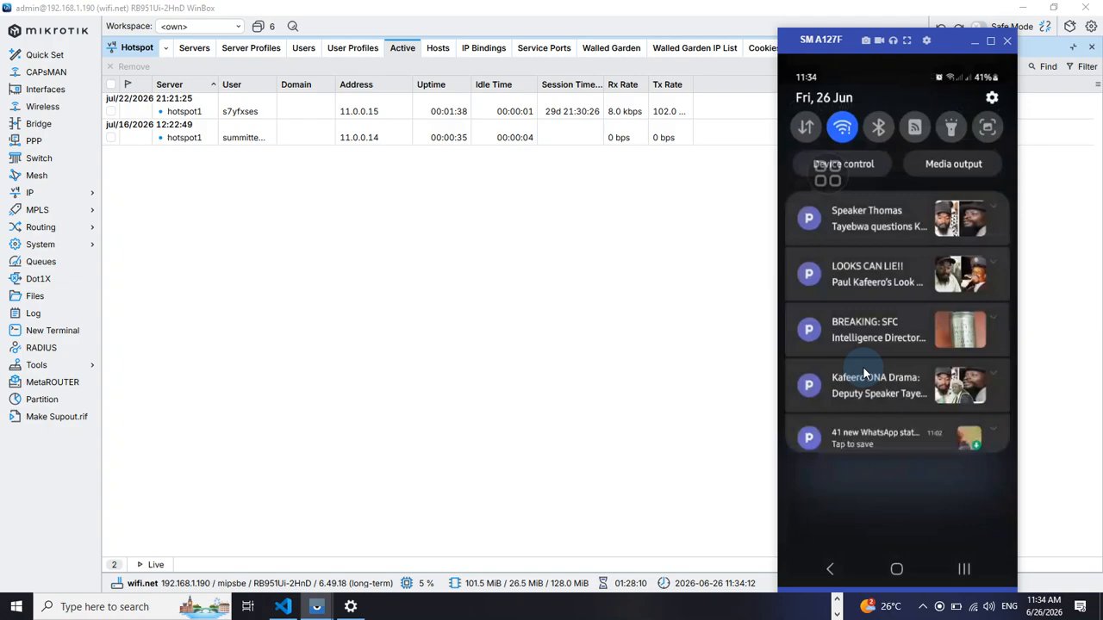
click(842, 127)
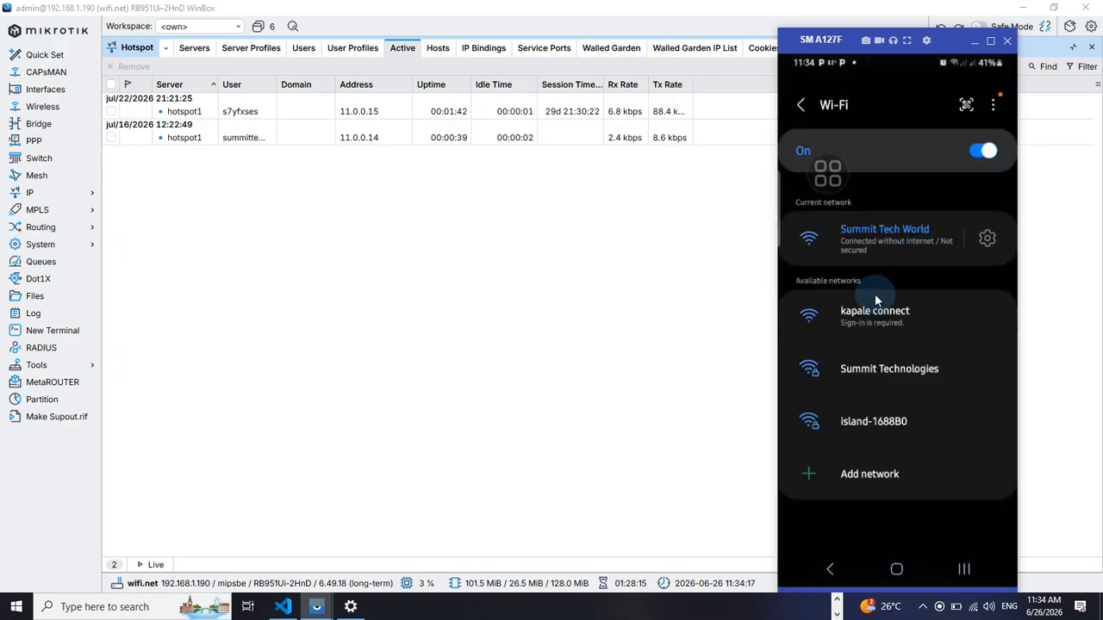
click(987, 243)
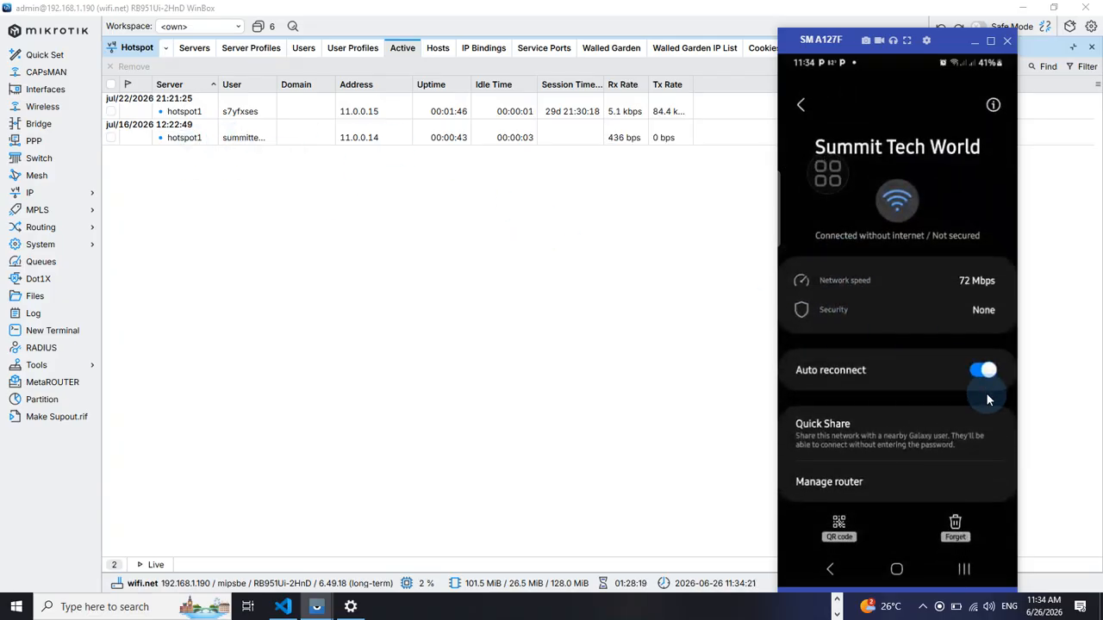
scroll(868, 499, down, 1)
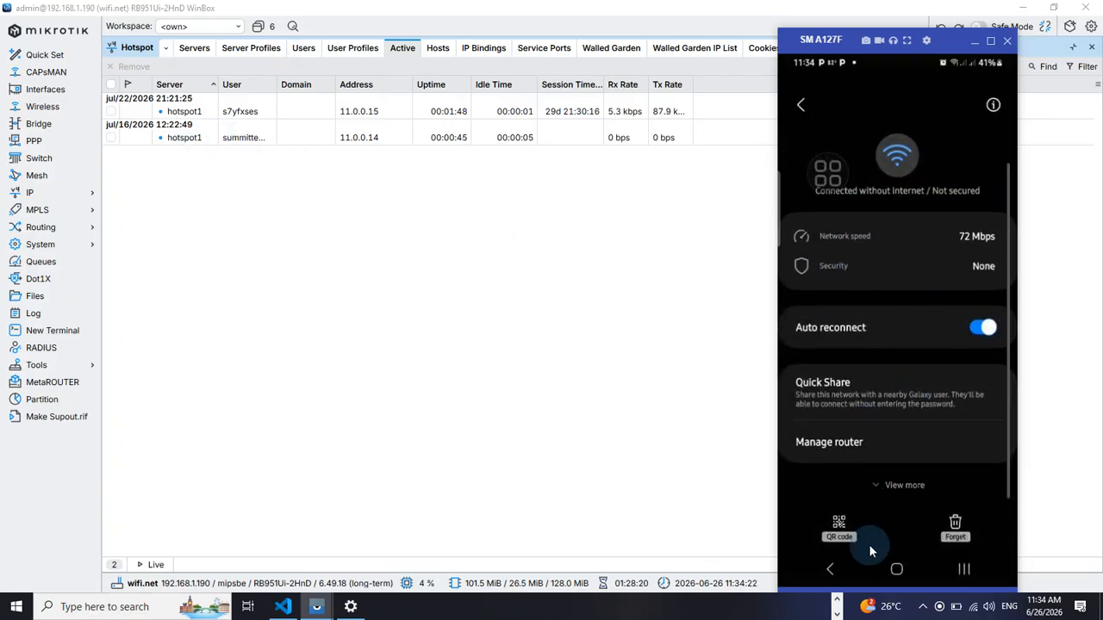
click(953, 527)
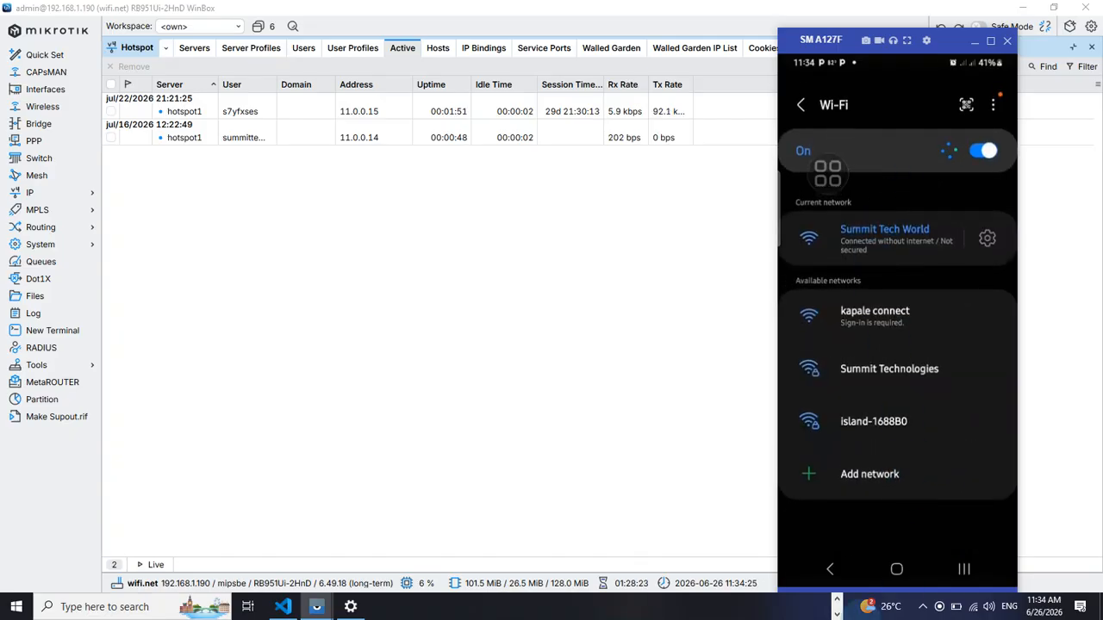
Reconnect the phone to Summit Tech World and choose Always connect despite no internet
click(906, 314)
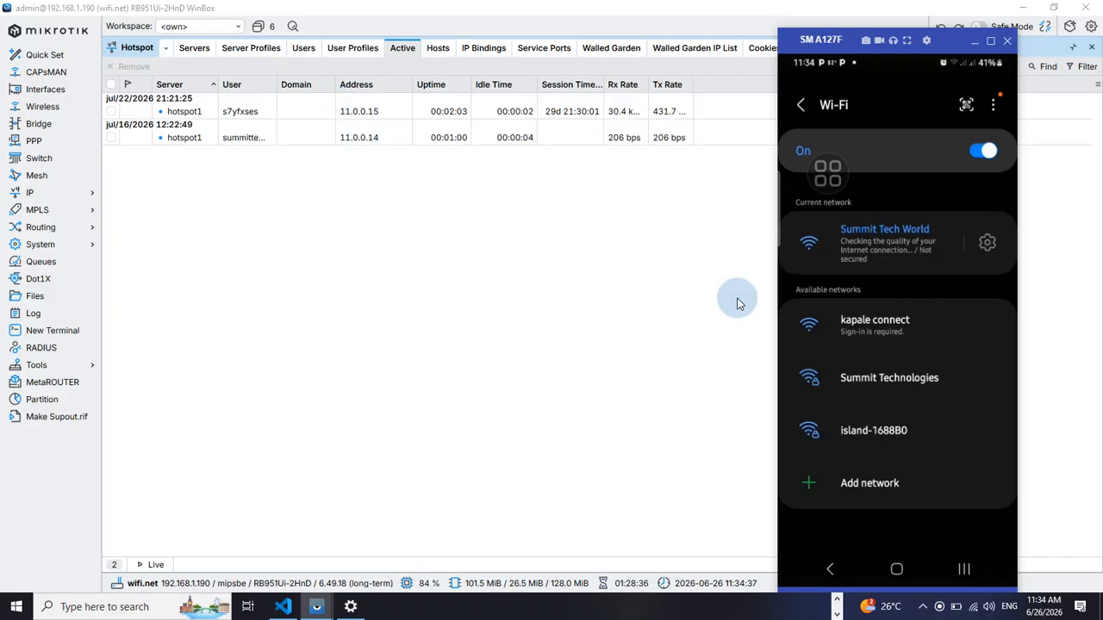
click(889, 246)
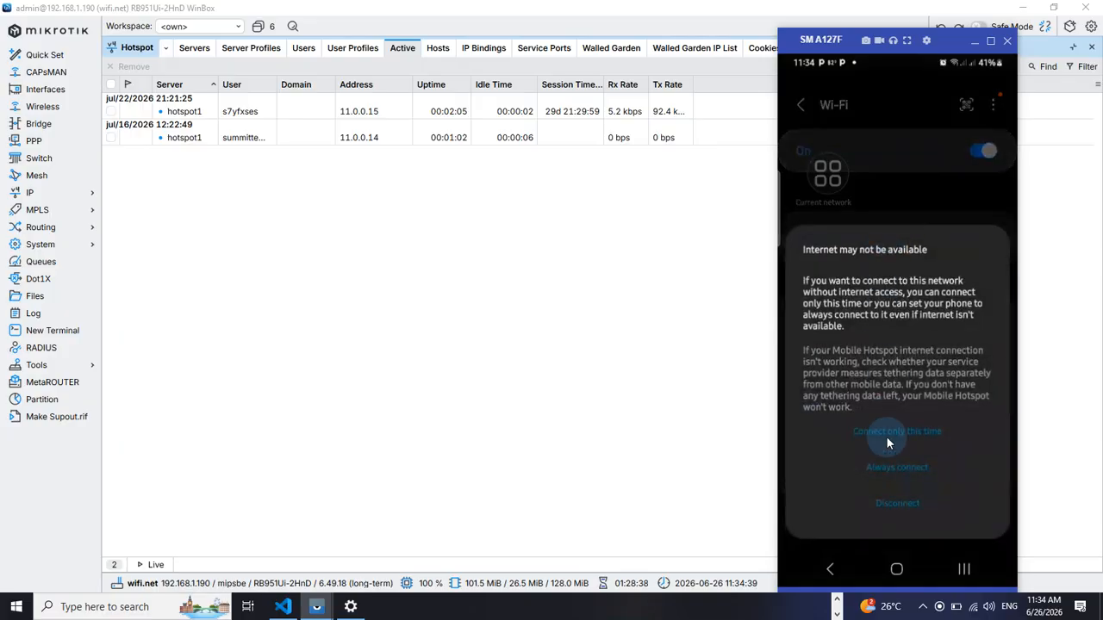
click(883, 469)
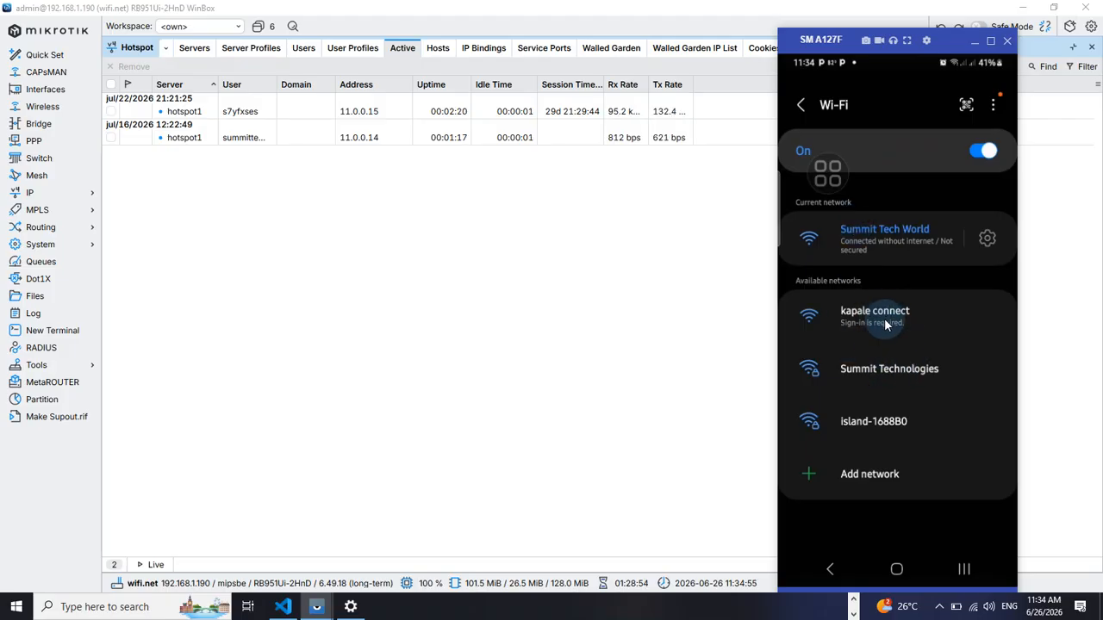
Reload wifi.net in the phone's browser by pasting it into the address bar again
scroll(882, 362, up, 3)
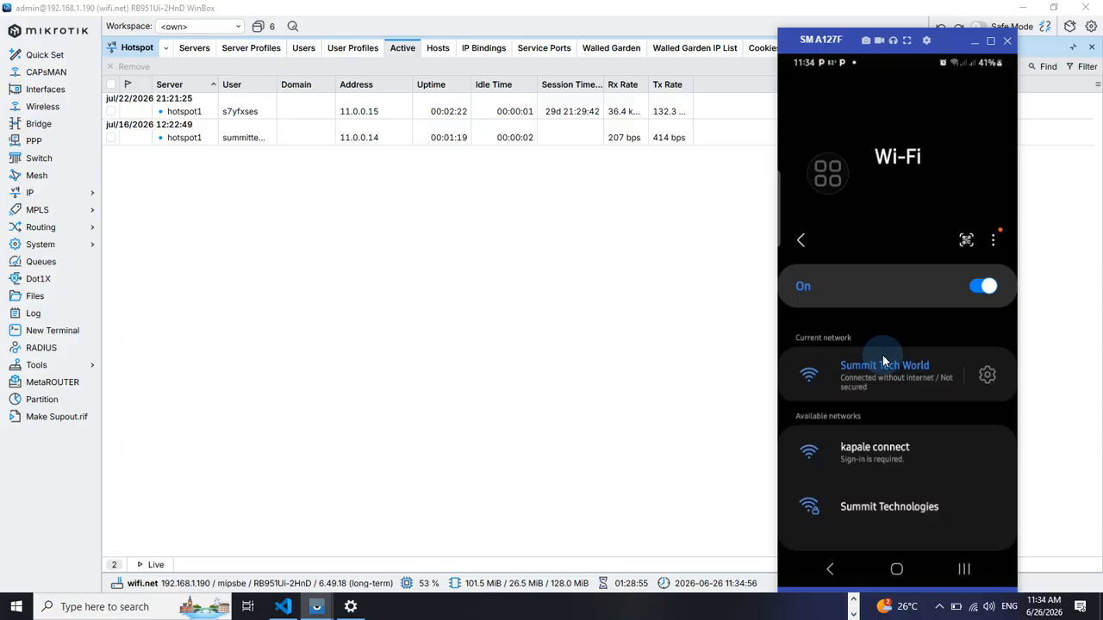
scroll(852, 298, down, 3)
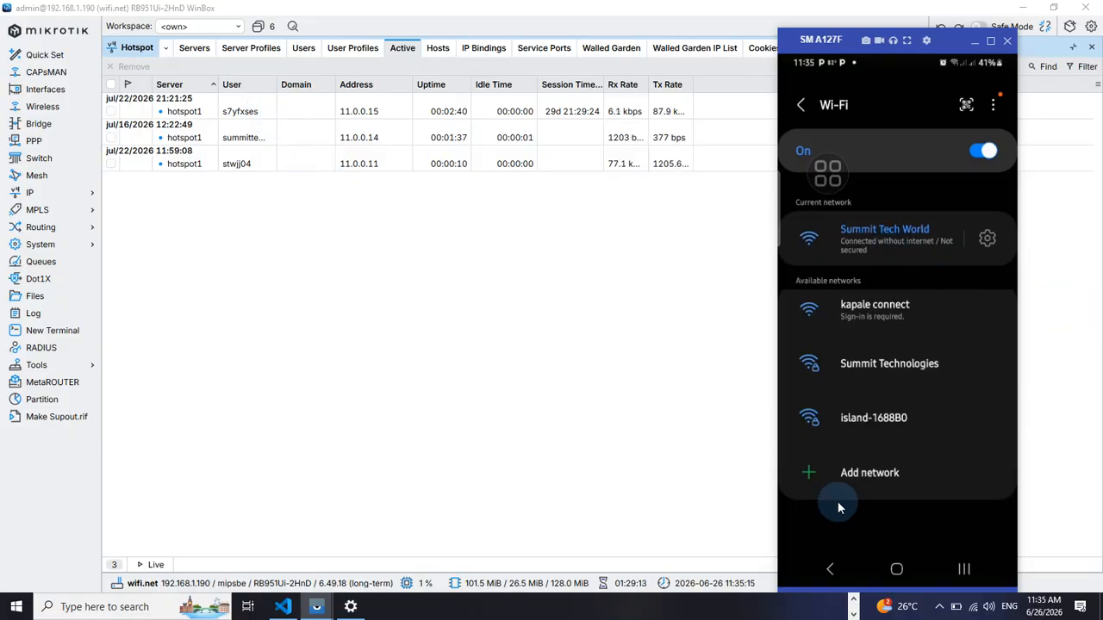
click(958, 571)
click(861, 269)
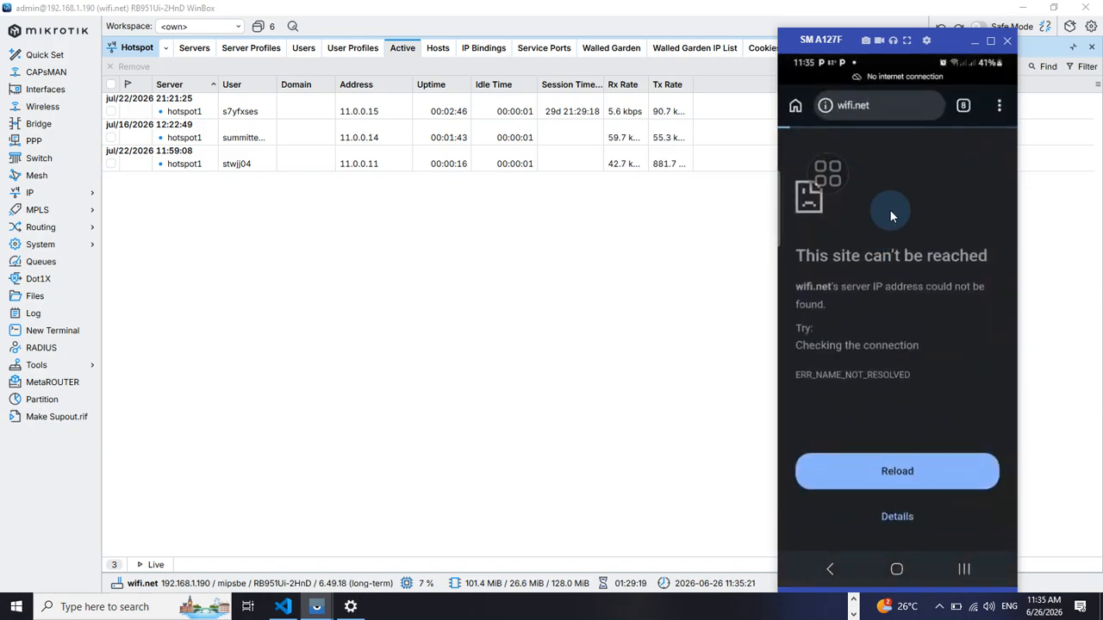
click(882, 103)
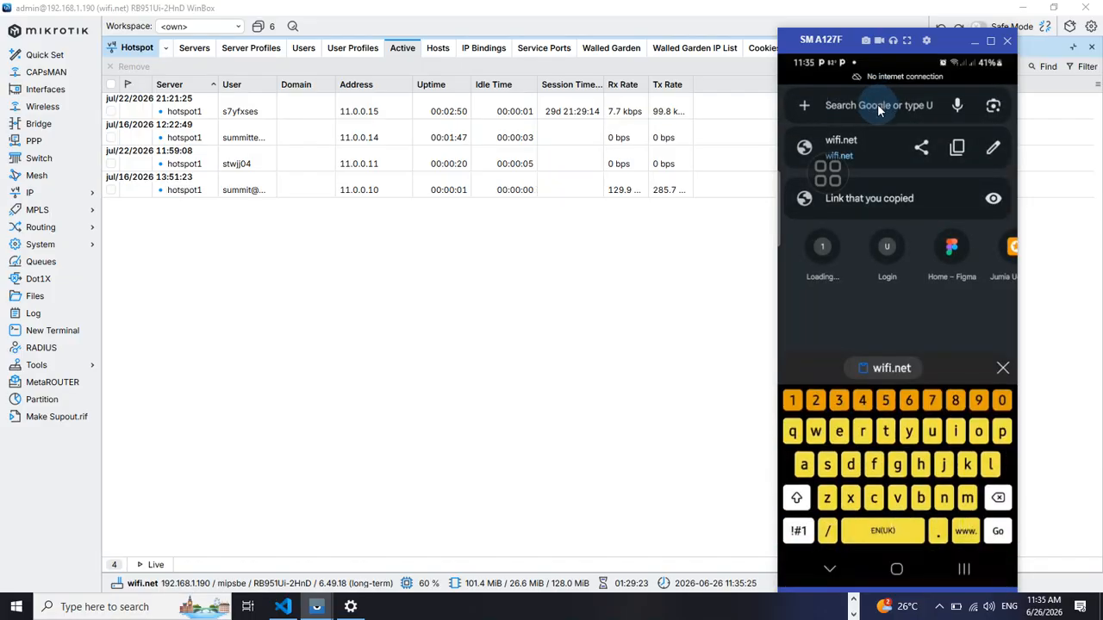
text(wifi.net)
key(Return)
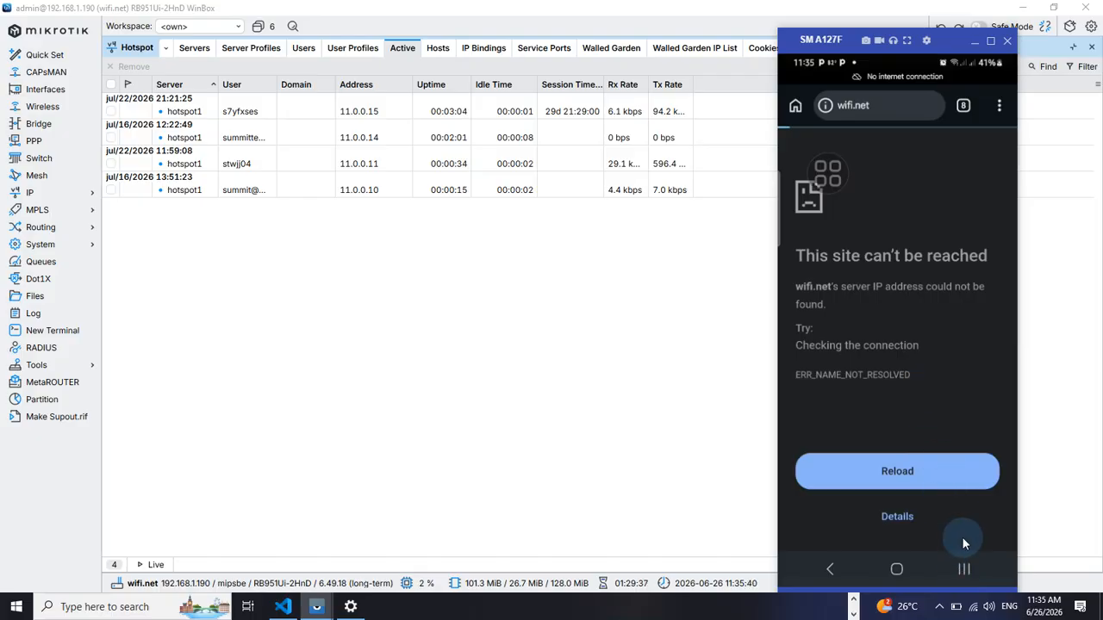
click(893, 473)
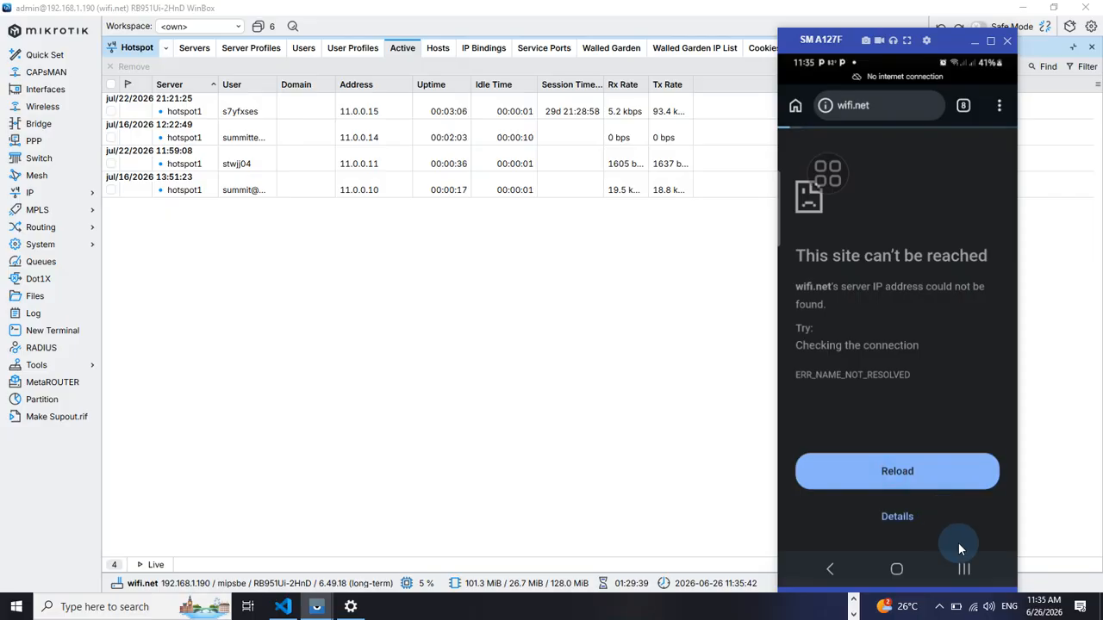
Open the Summit Tech World network details on the phone and inspect its IP settings
click(964, 569)
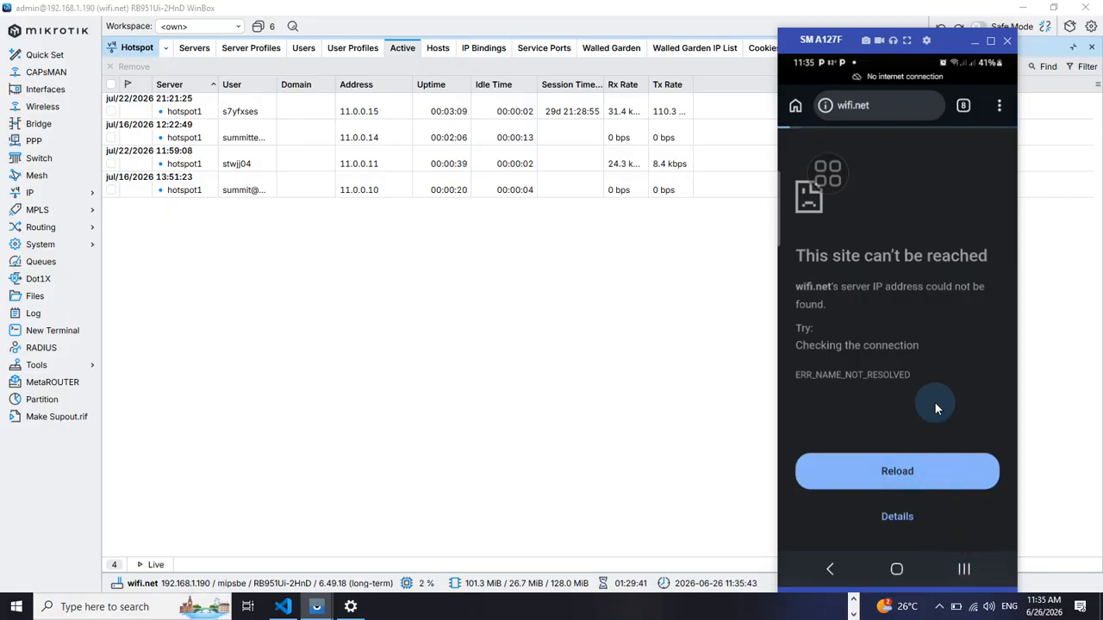
click(907, 346)
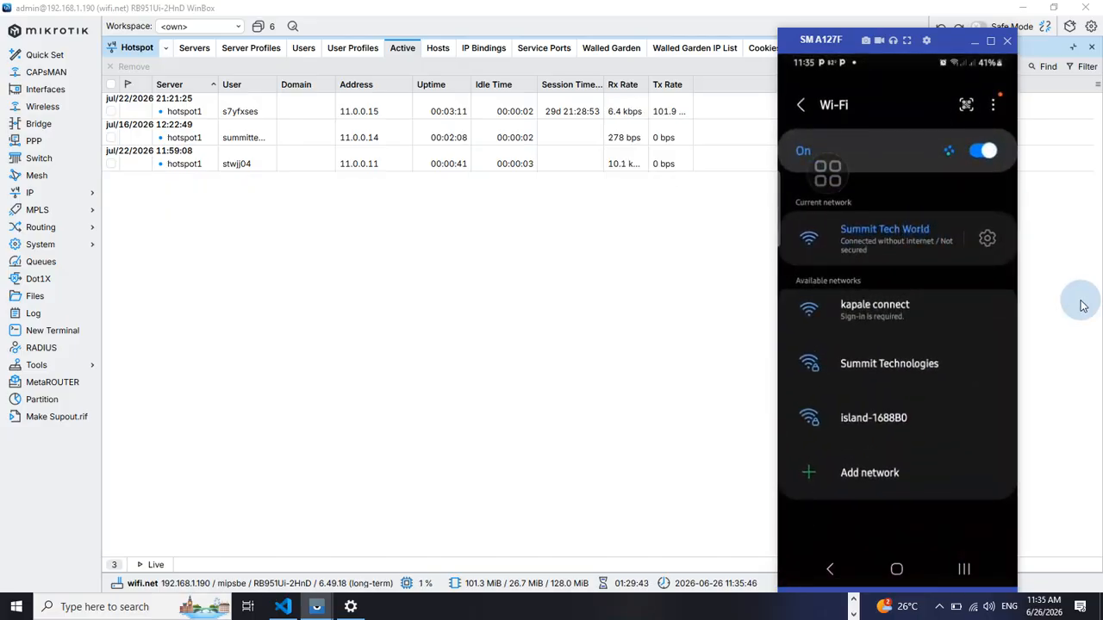
click(989, 240)
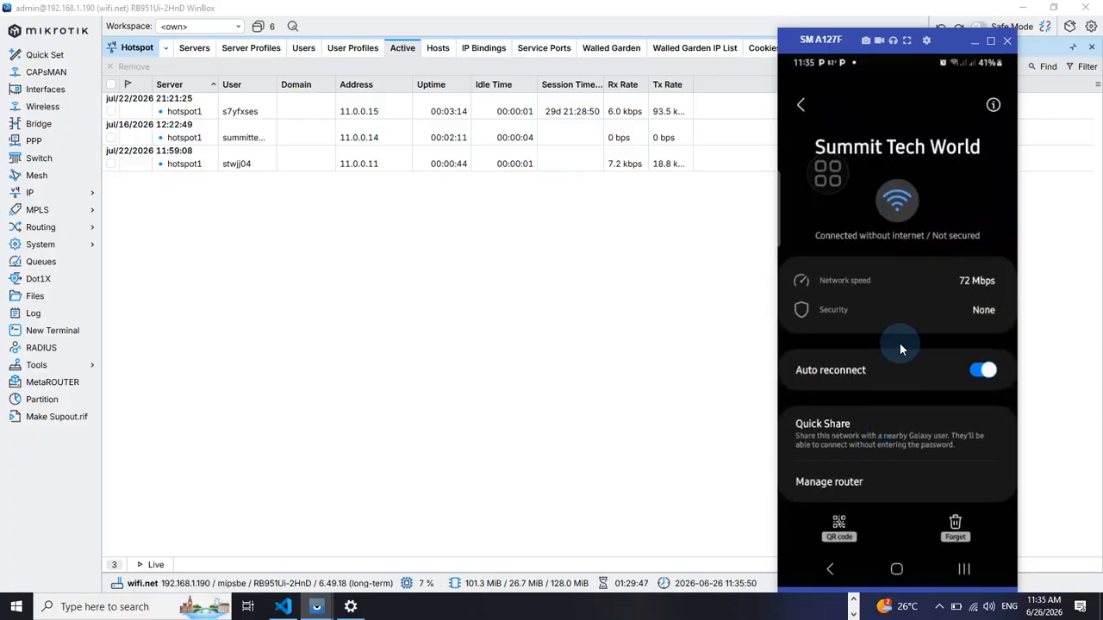
scroll(881, 424, down, 1)
mouse_move(880, 424)
mouse_down()
mouse_move(881, 481)
mouse_move(885, 405)
mouse_up()
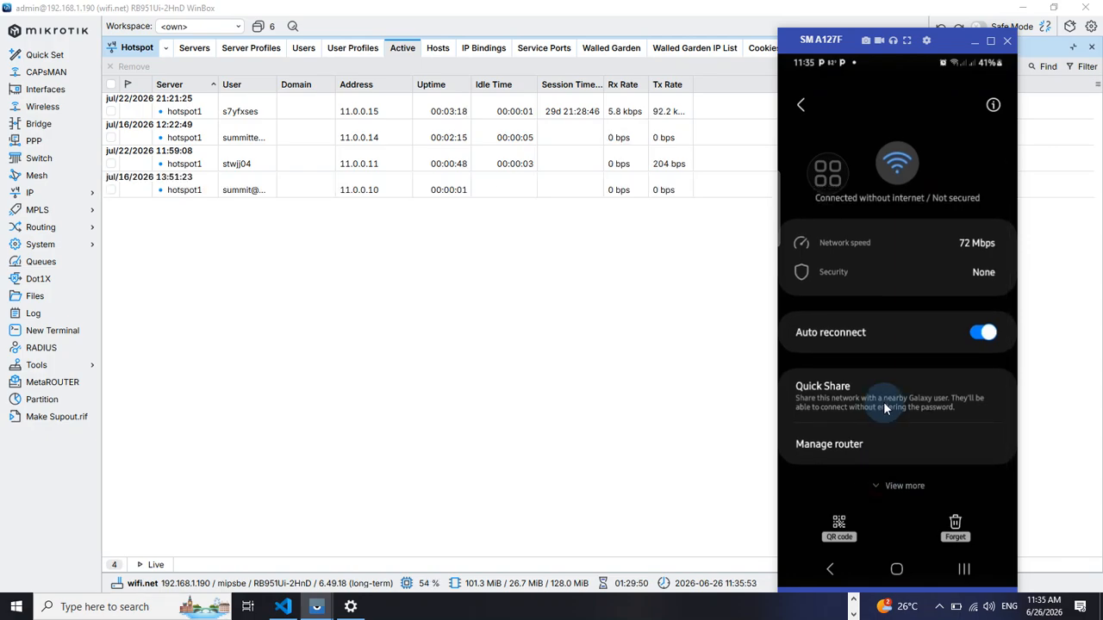
click(886, 485)
click(877, 484)
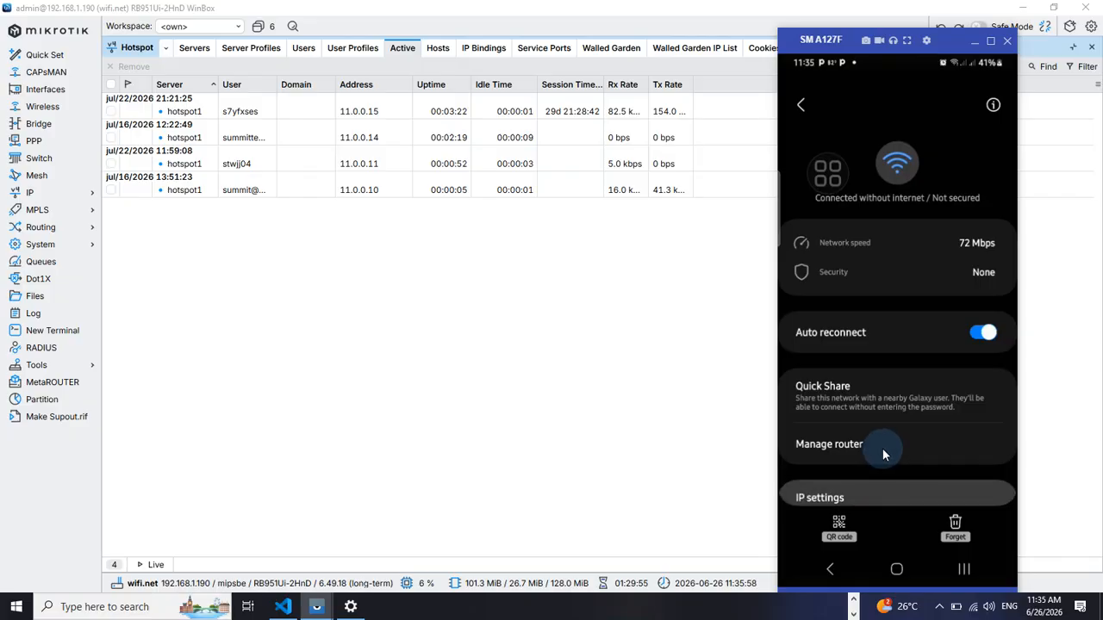
drag(882, 448, 886, 353)
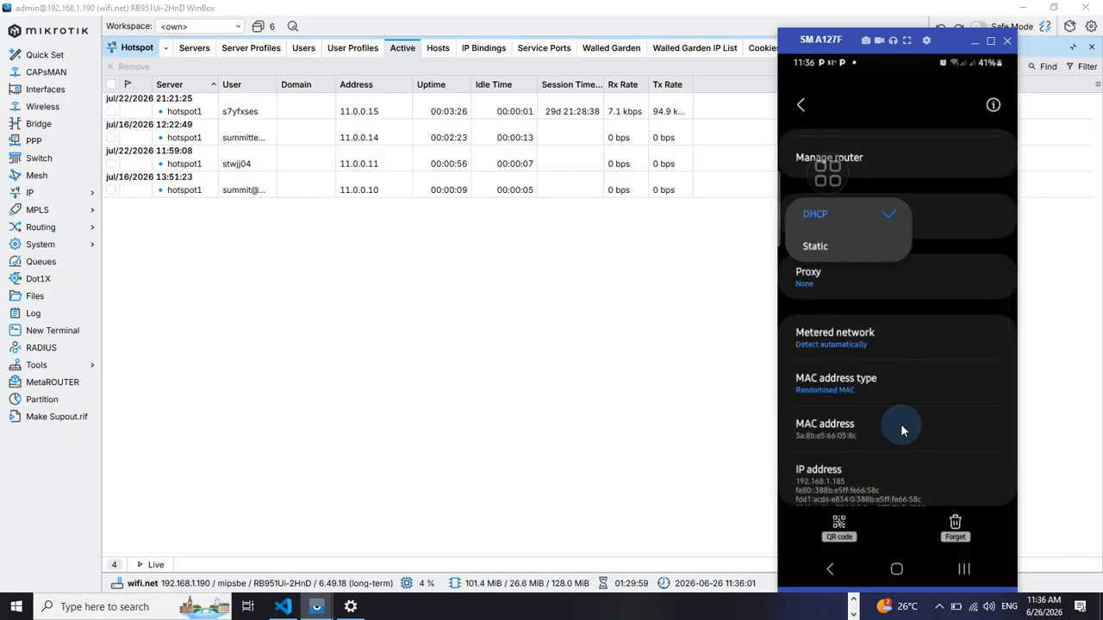
click(927, 184)
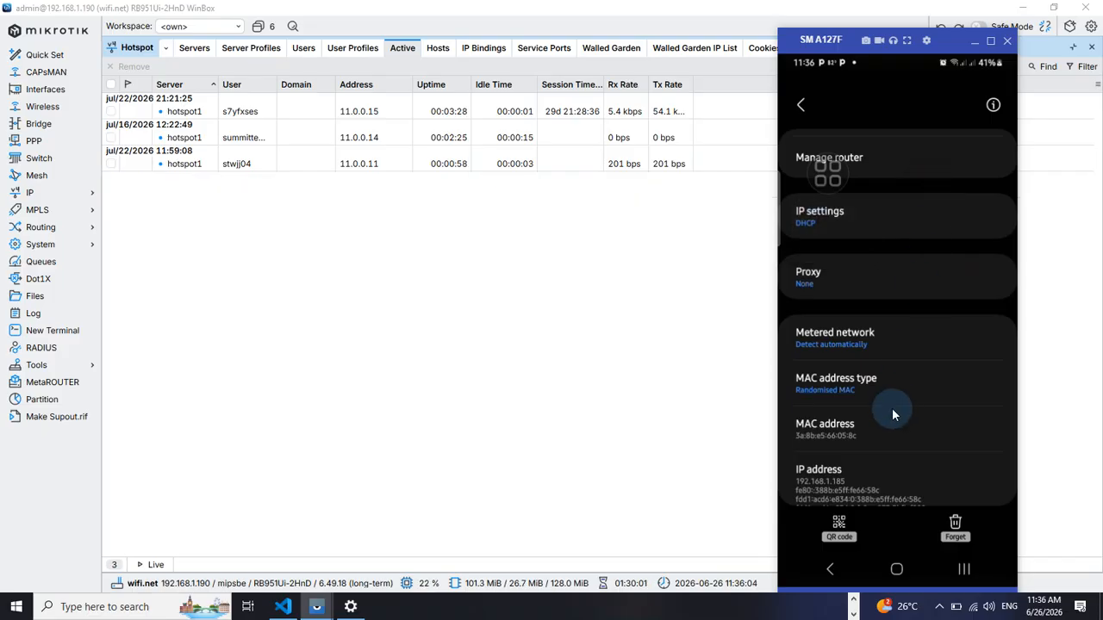
scroll(892, 398, down, 1)
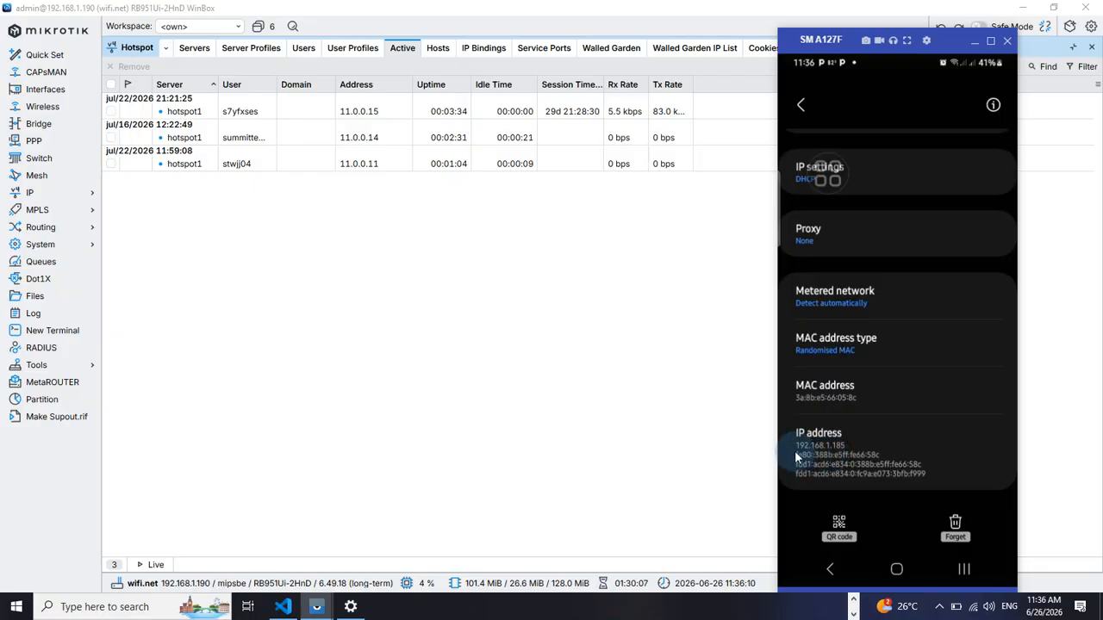
click(971, 609)
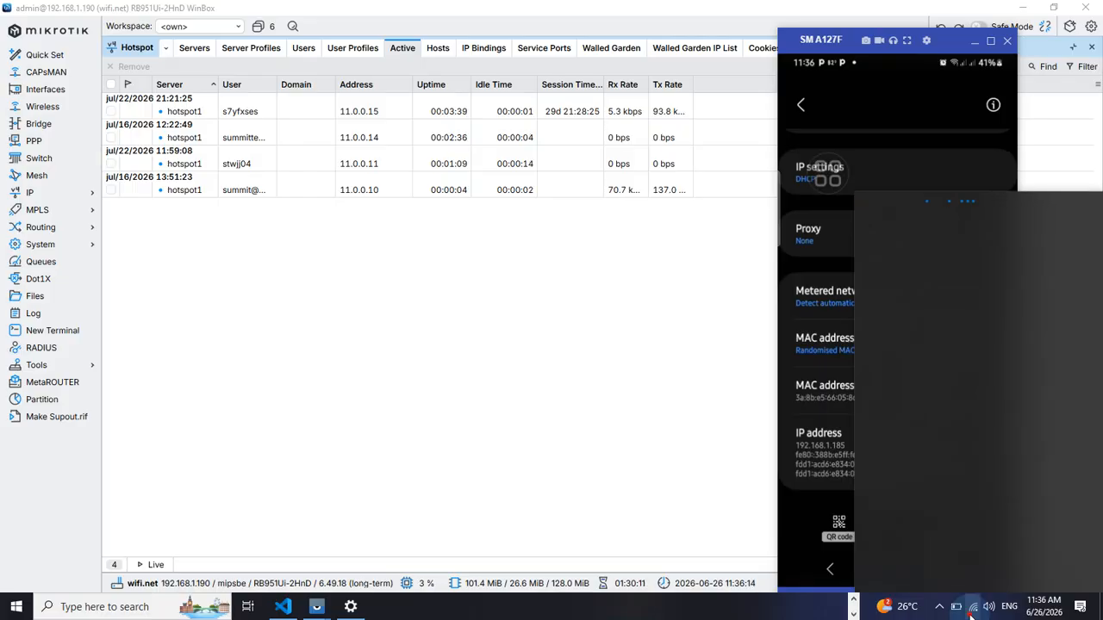
click(971, 610)
click(839, 470)
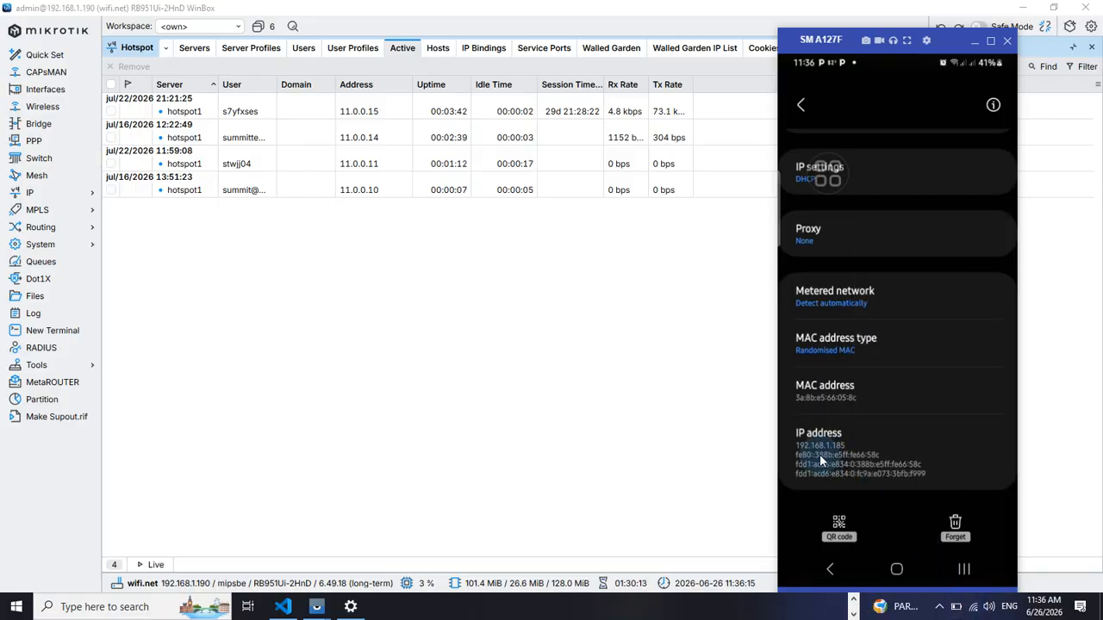
Return to the phone's Wi-Fi list and switch Wi-Fi off and back on
click(953, 530)
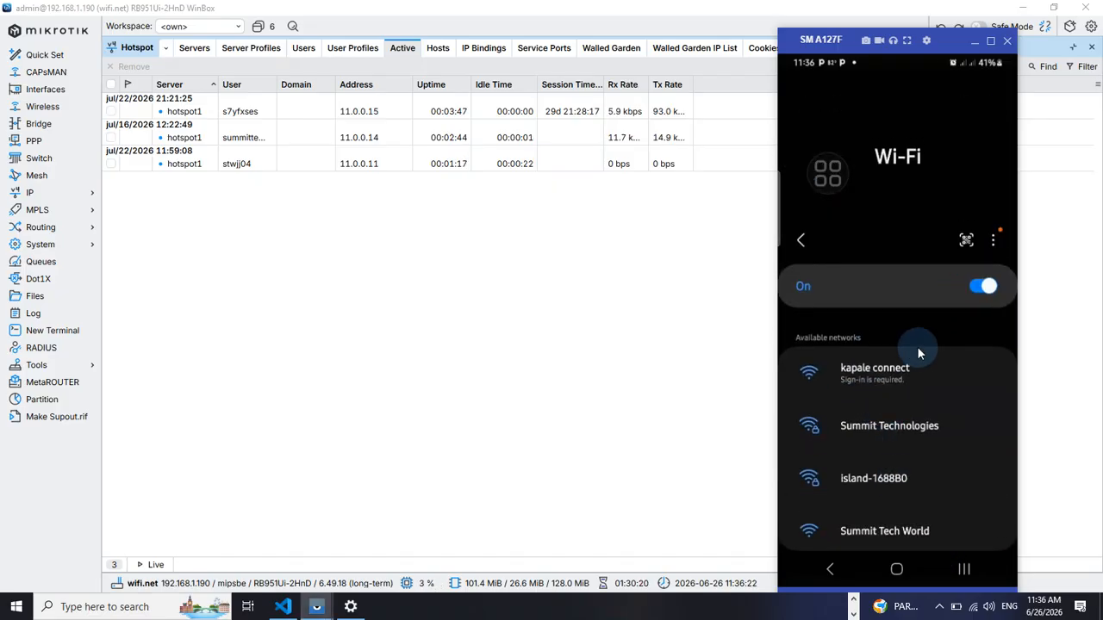
click(980, 288)
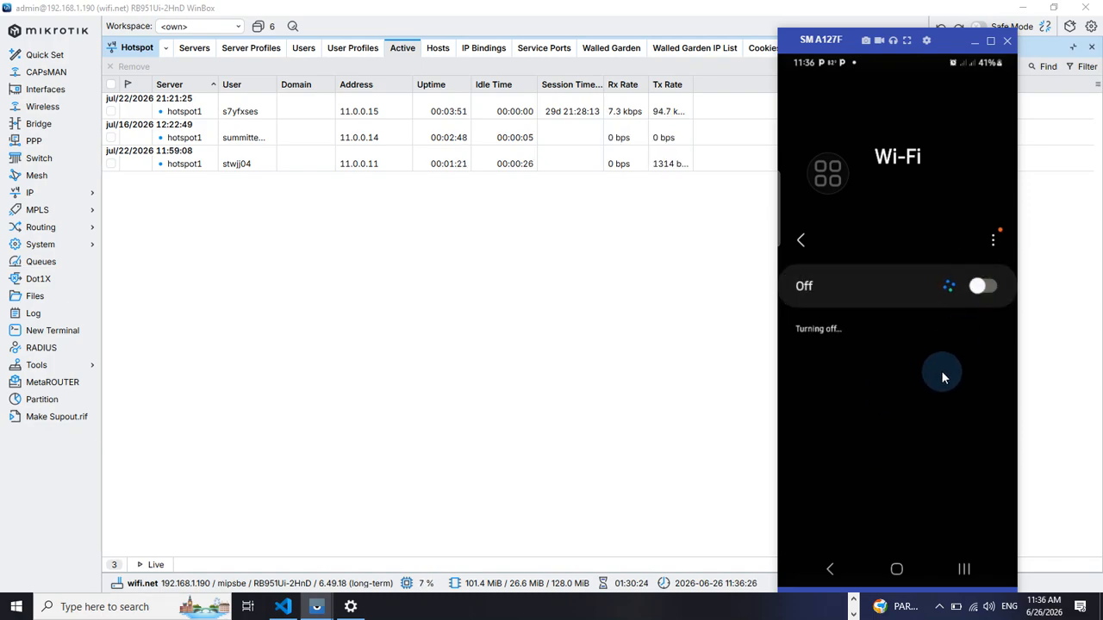
click(987, 293)
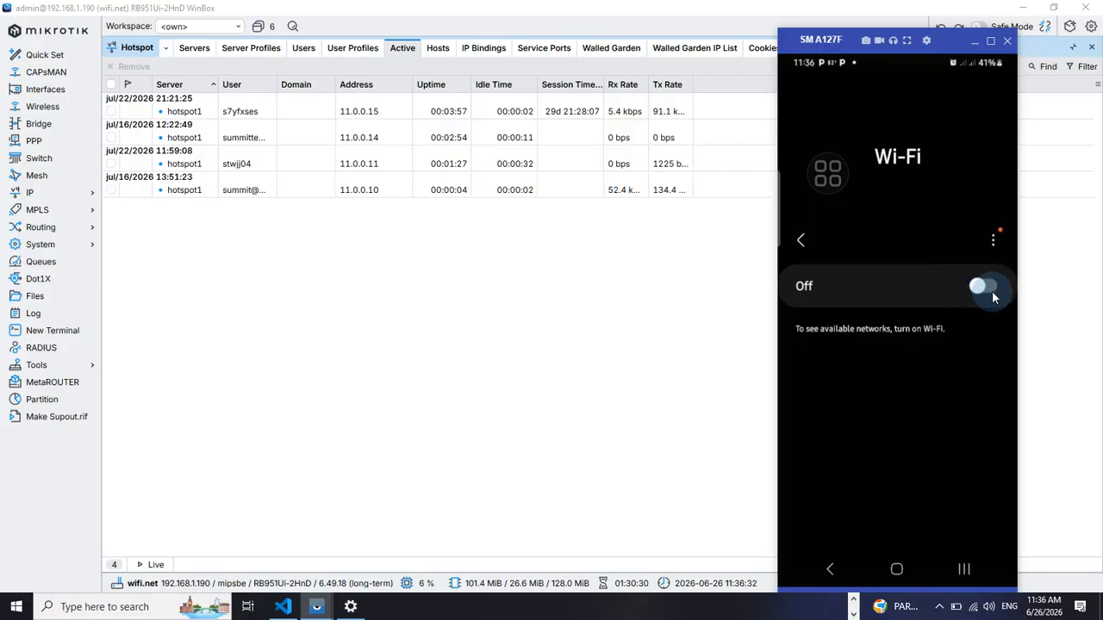
click(991, 293)
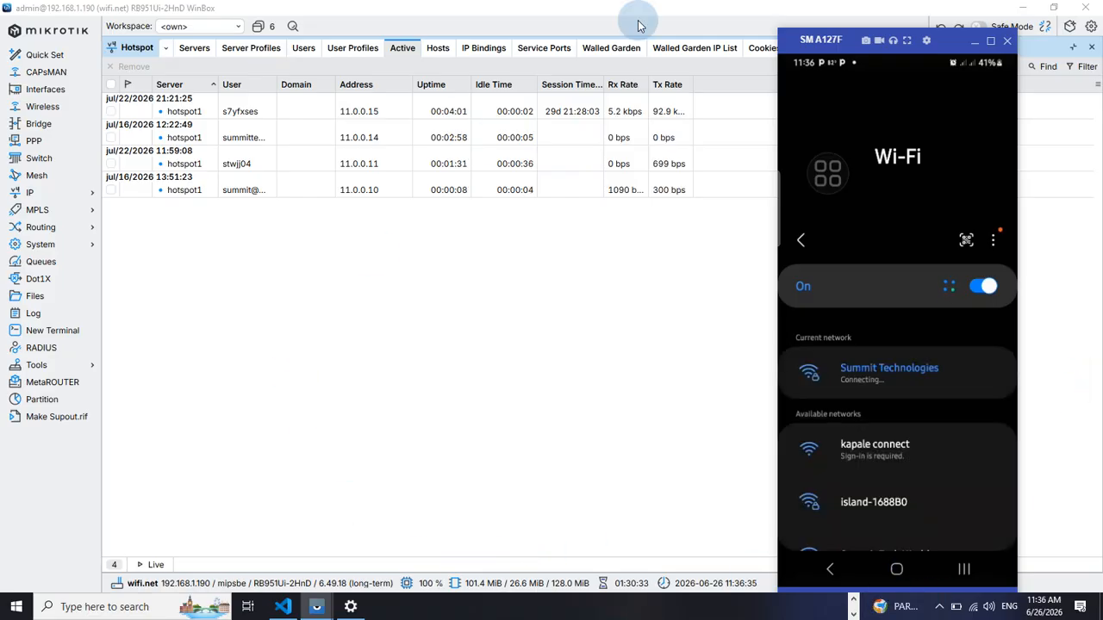
key(alt+Tab)
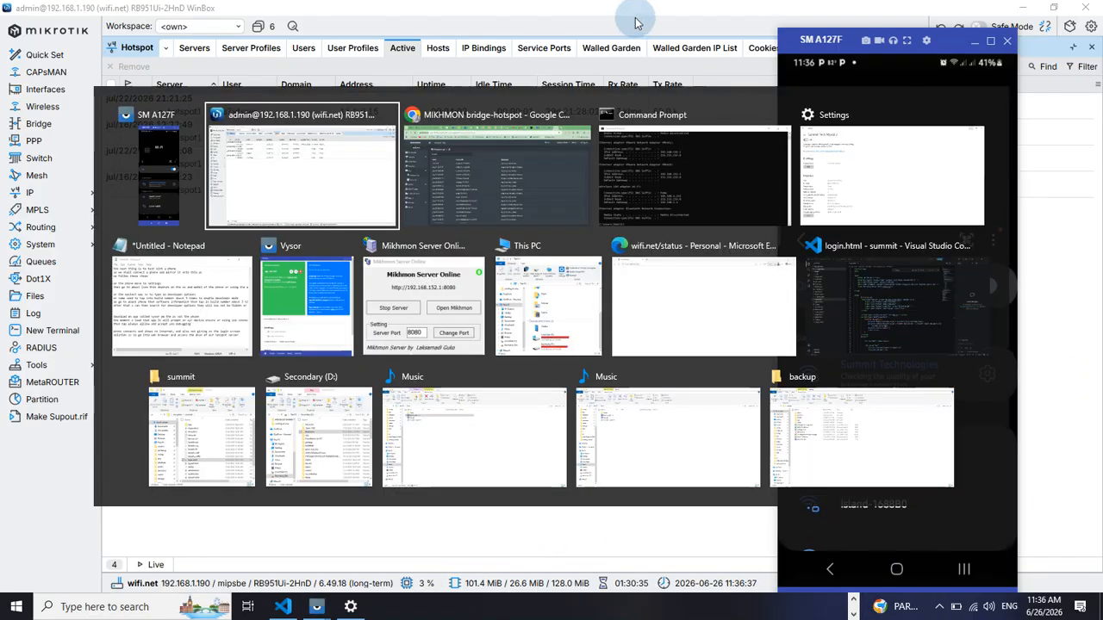
key(alt+Tab)
scroll(904, 399, down, 3)
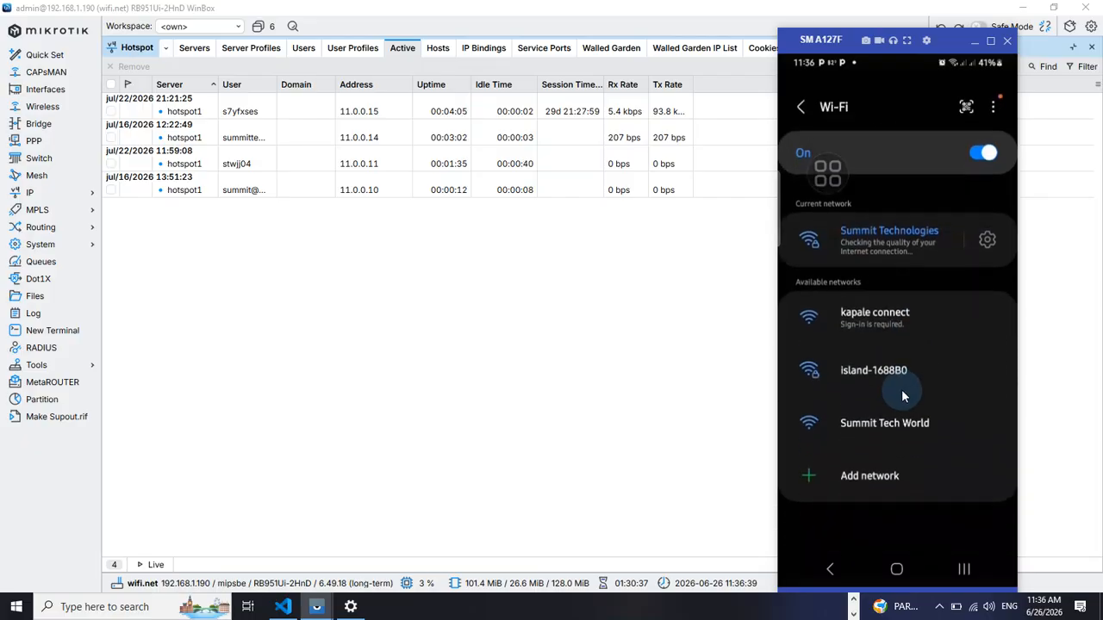
drag(904, 399, 891, 357)
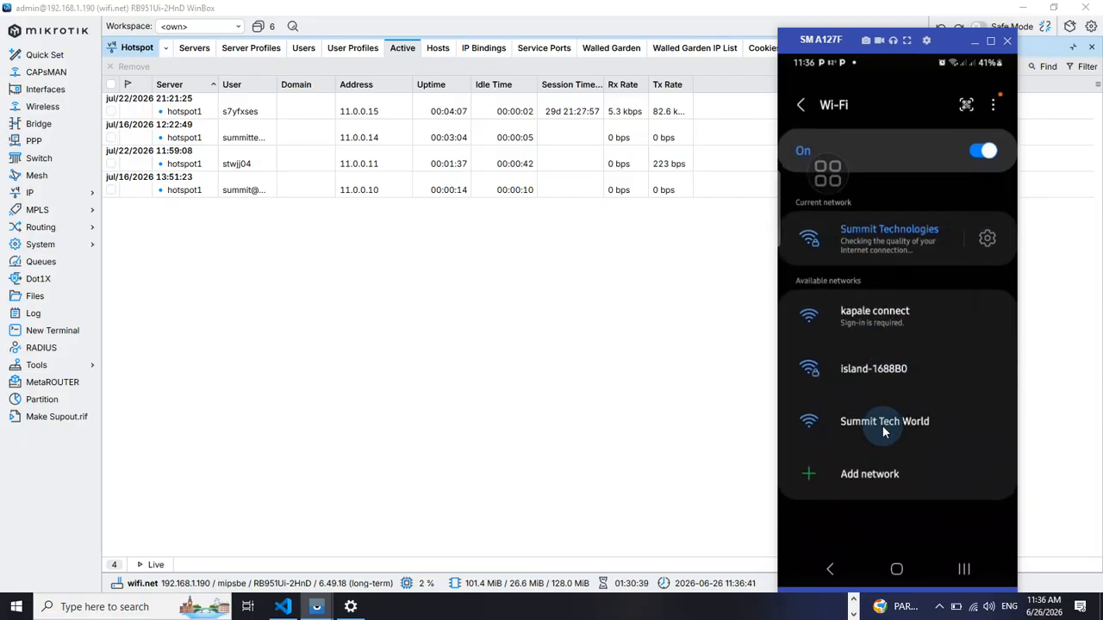
mouse_move(882, 425)
mouse_down()
mouse_move(872, 391)
mouse_move(892, 417)
mouse_move(858, 421)
mouse_move(866, 430)
mouse_up()
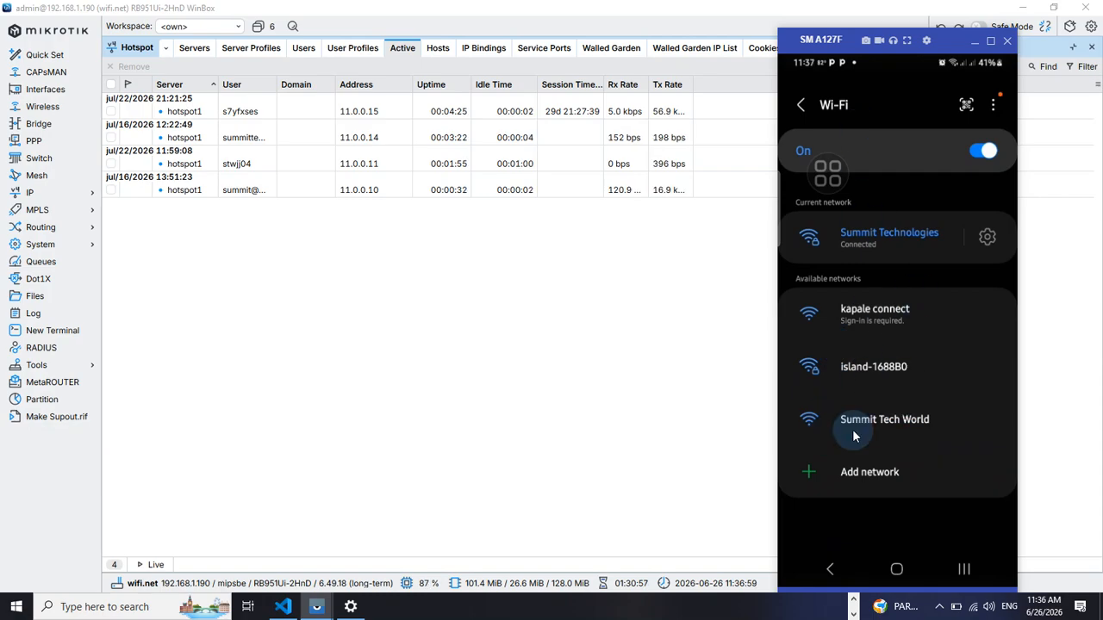
click(854, 469)
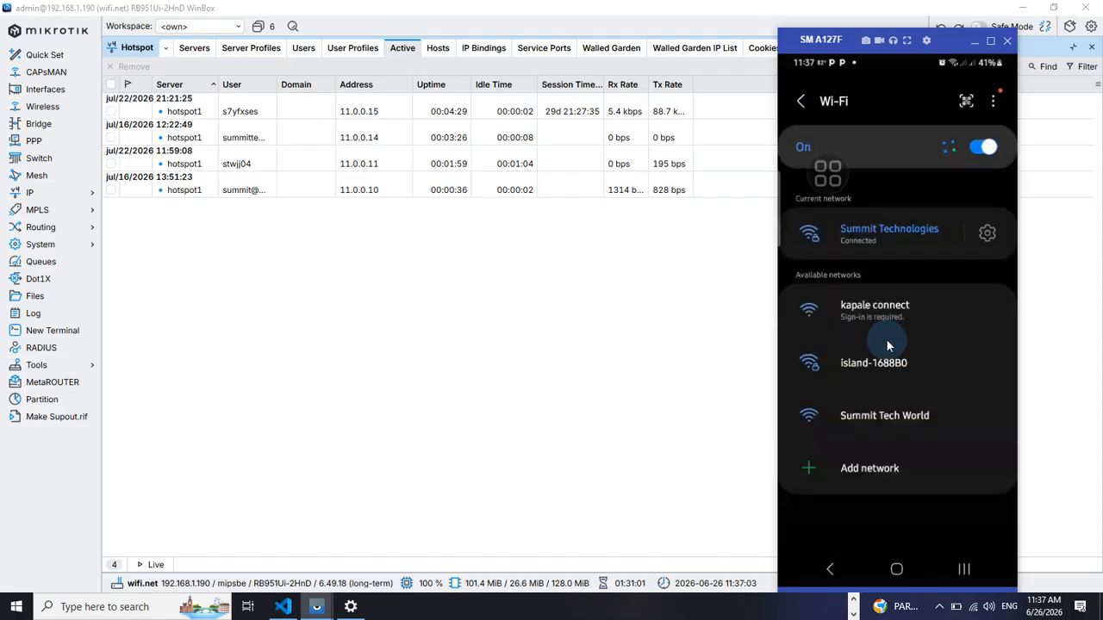
Connect the phone to Summit Tech World again and choose Connect only this time
click(883, 420)
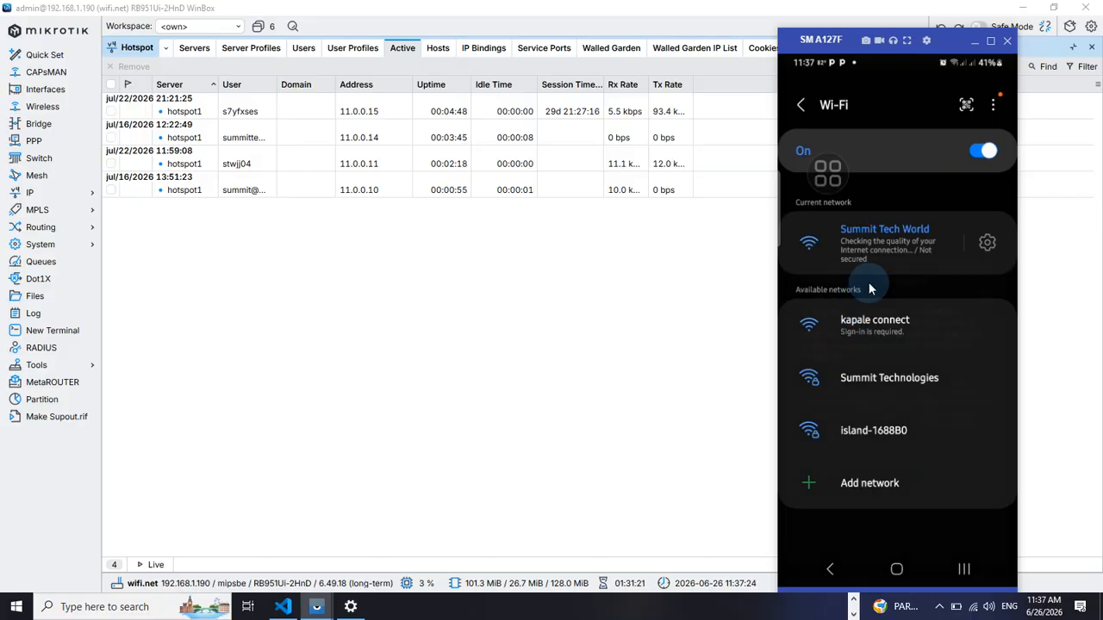
click(868, 282)
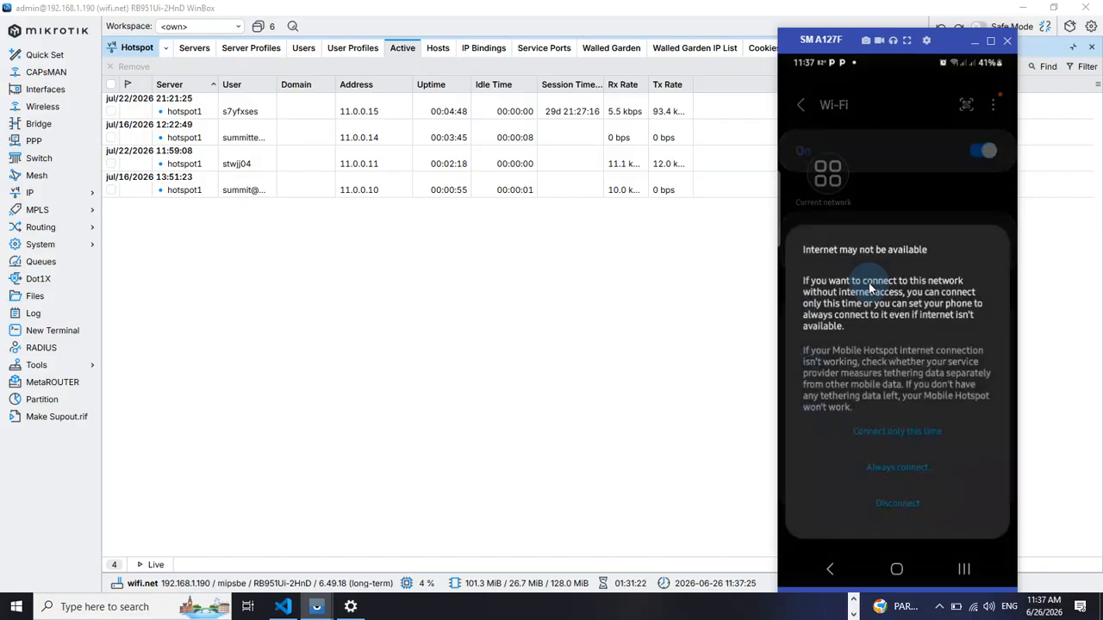
click(882, 435)
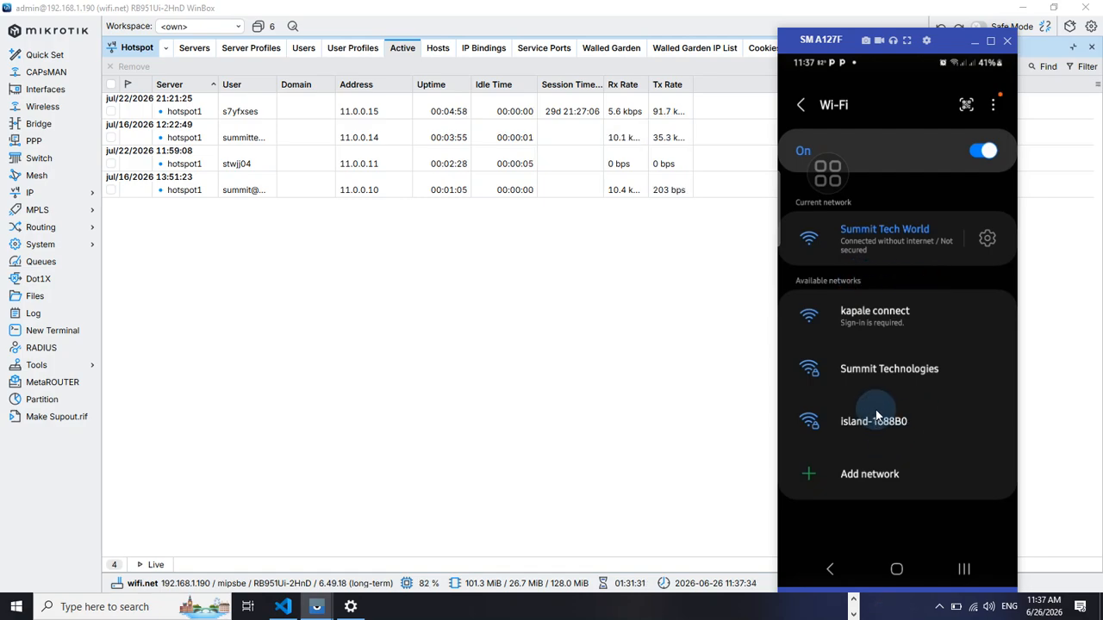
Reopen the Summit Tech World network details and review its IP address information
scroll(870, 328, up, 3)
scroll(877, 398, down, 3)
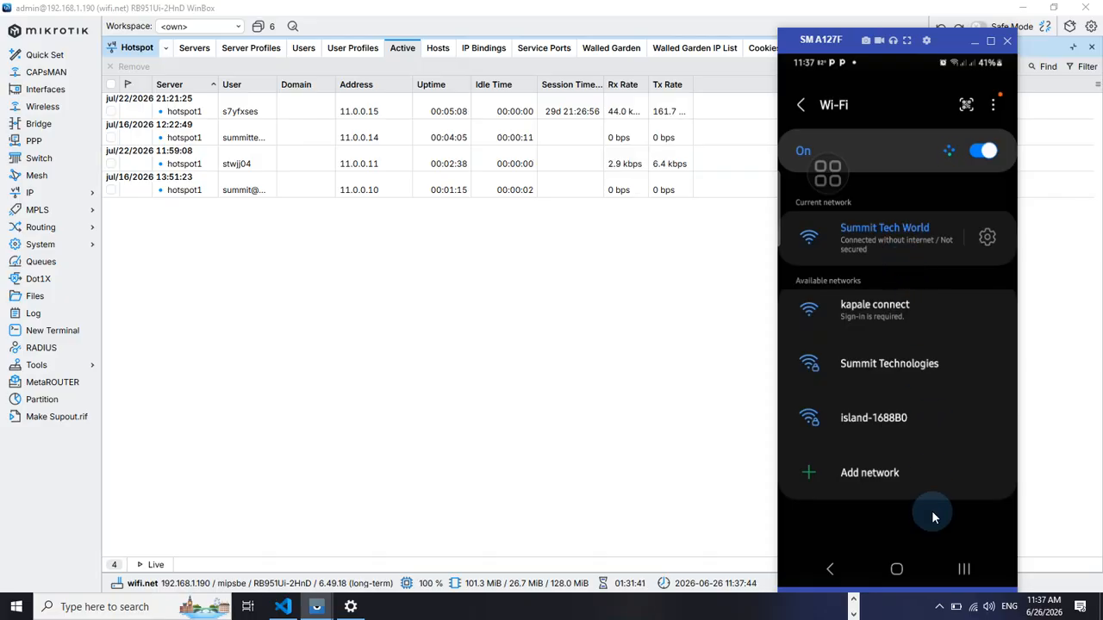
click(989, 242)
scroll(891, 421, down, 2)
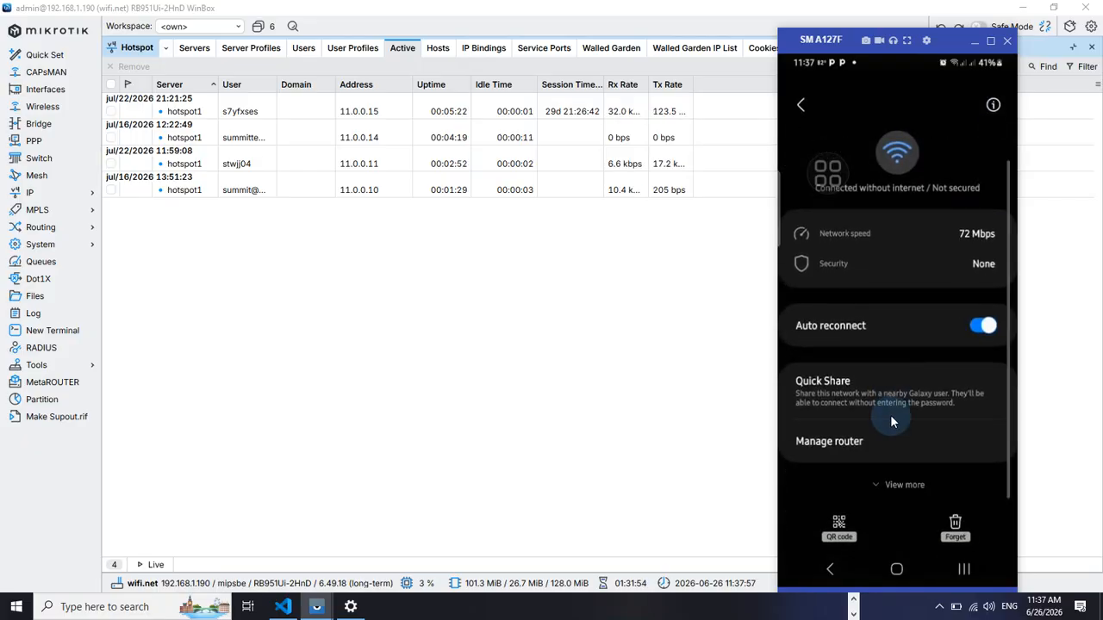
click(891, 489)
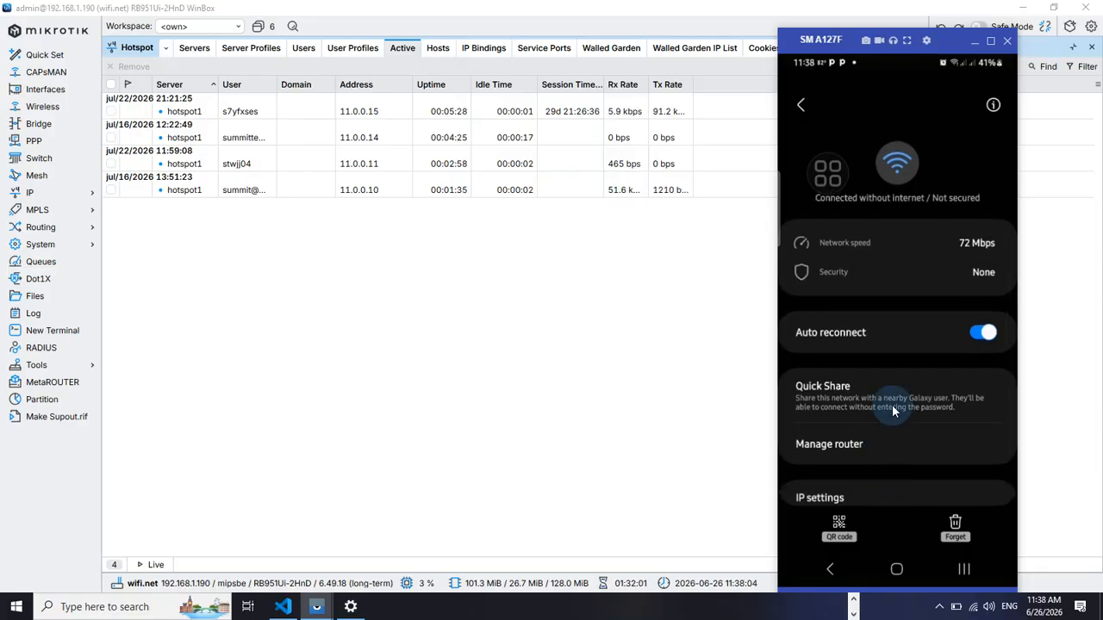
scroll(888, 437, down, 5)
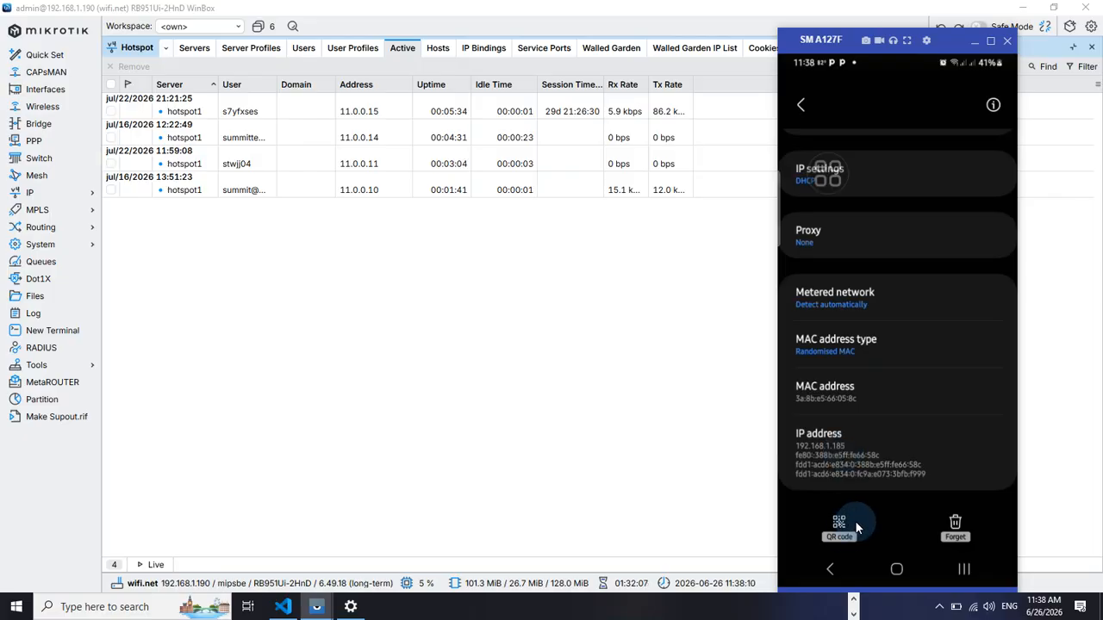
click(827, 569)
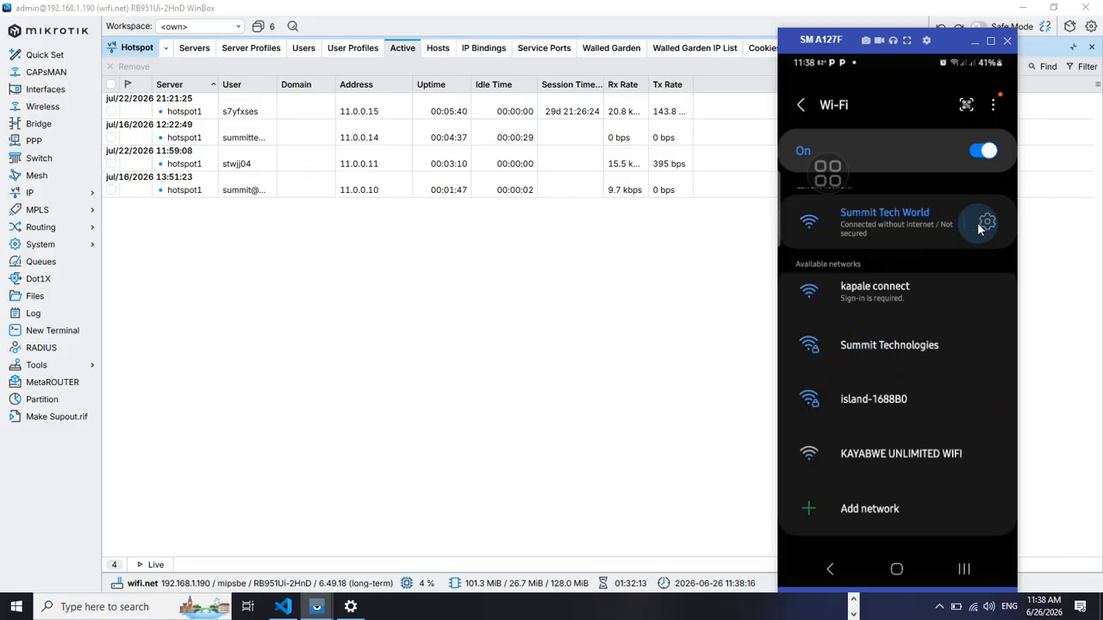
Turn off the phone's Wi-Fi and bring the WinBox window forward
click(983, 152)
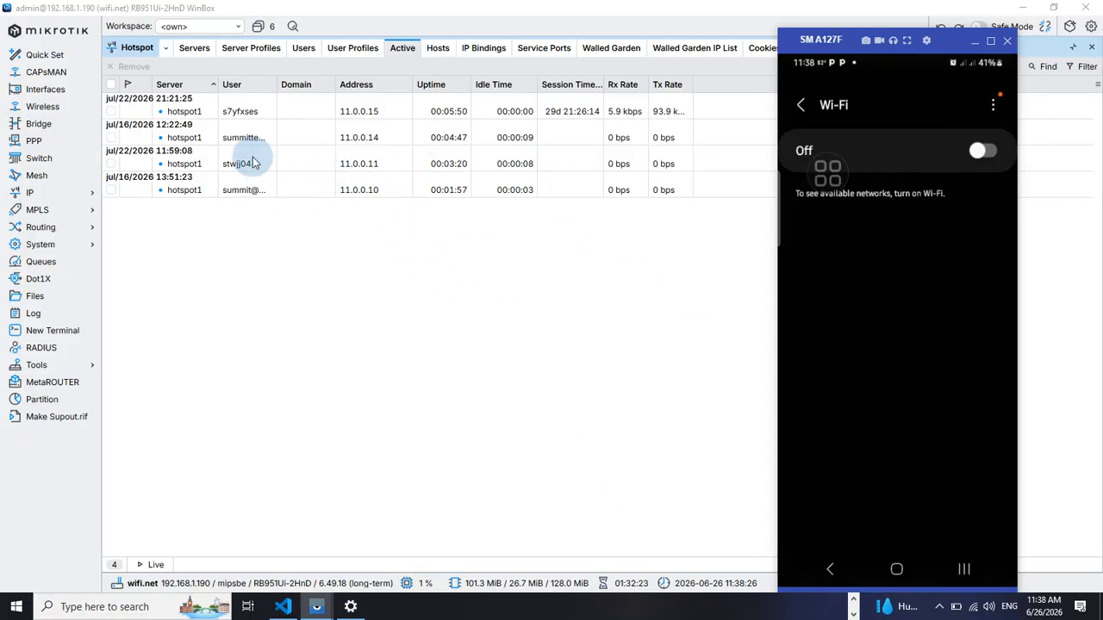
click(437, 278)
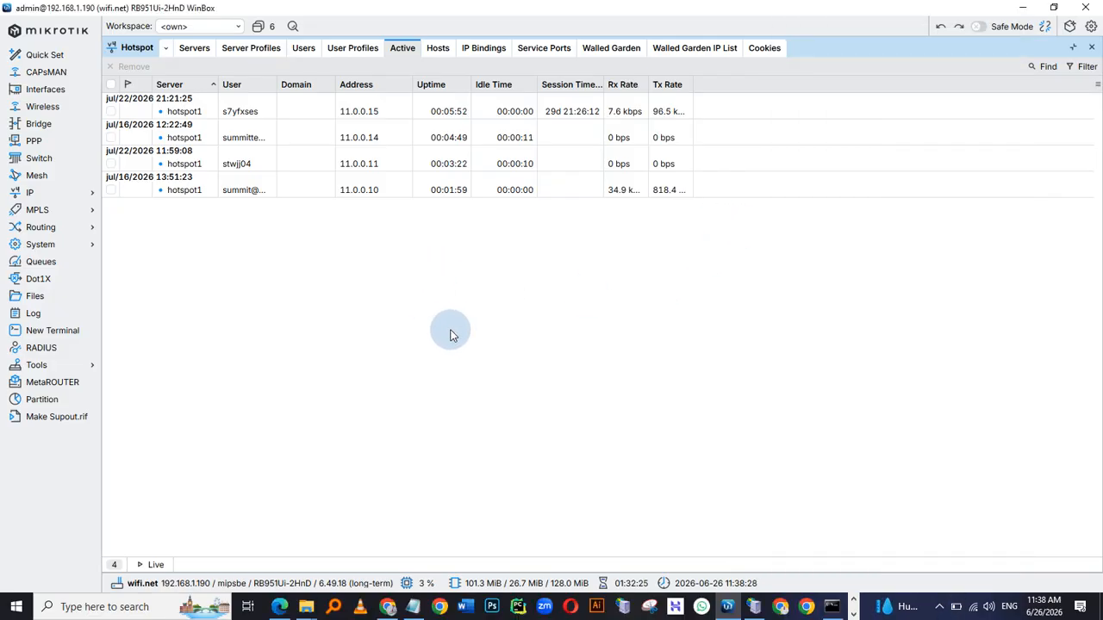
key(alt+Tab)
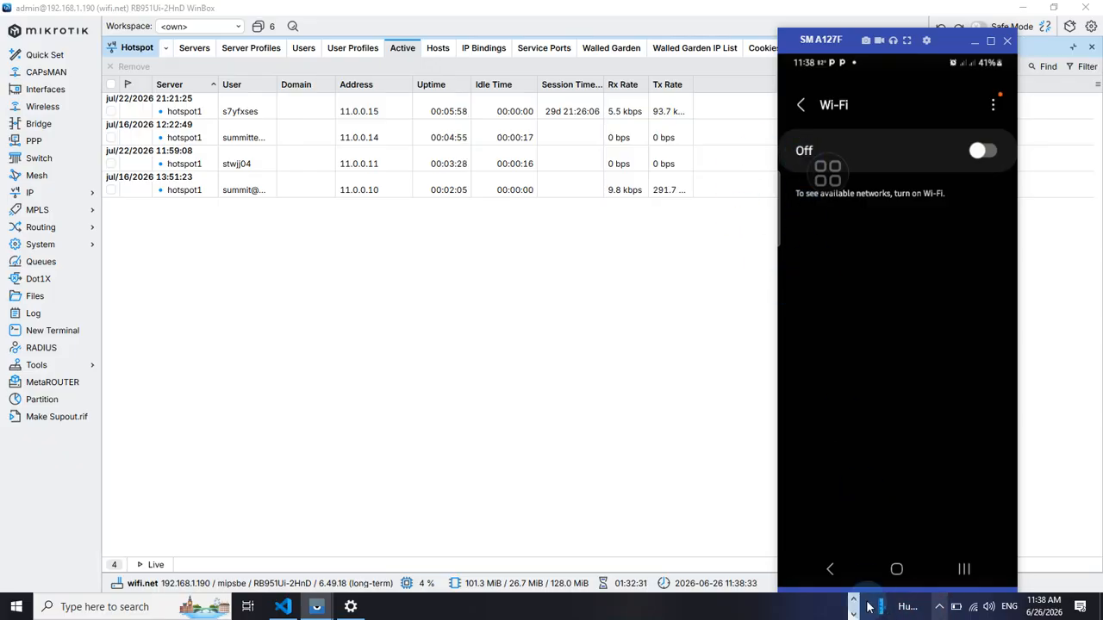
click(265, 329)
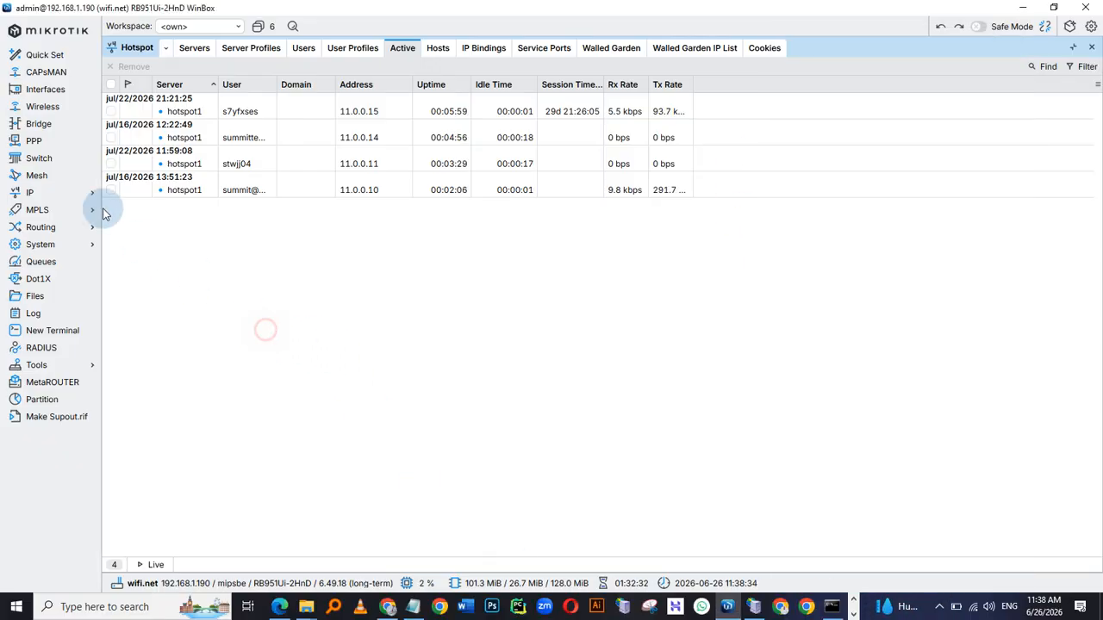
click(30, 193)
click(124, 331)
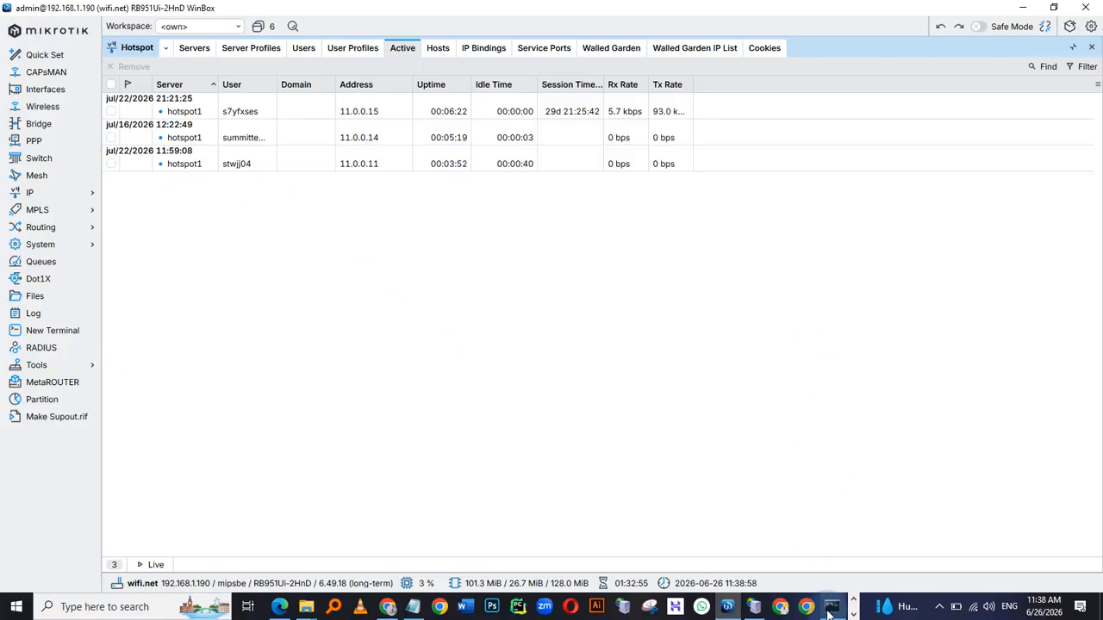
click(780, 608)
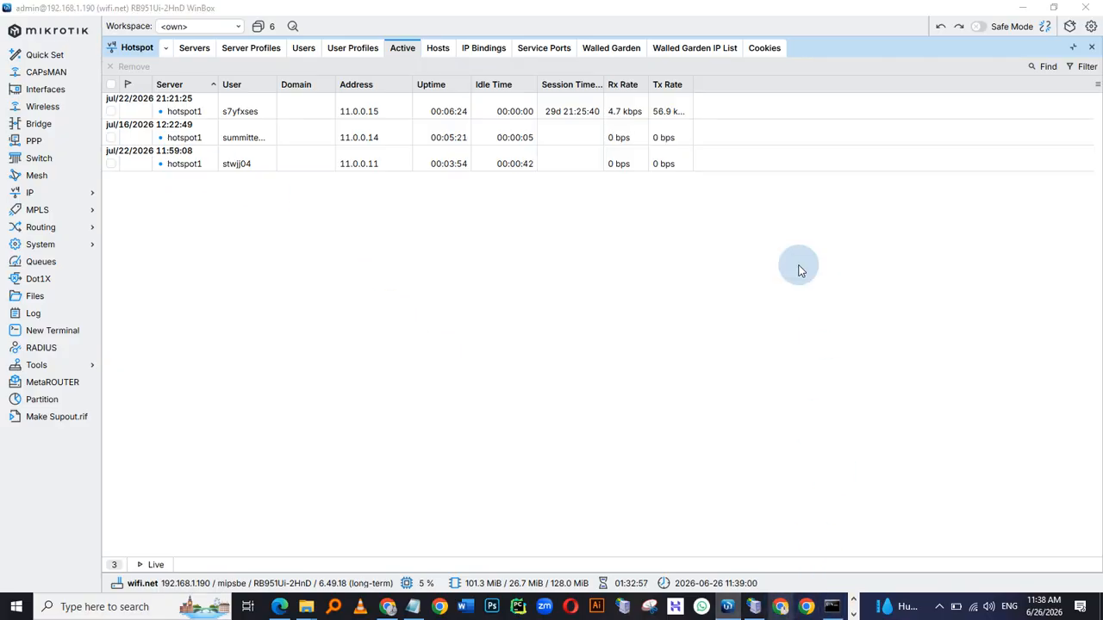
click(1098, 5)
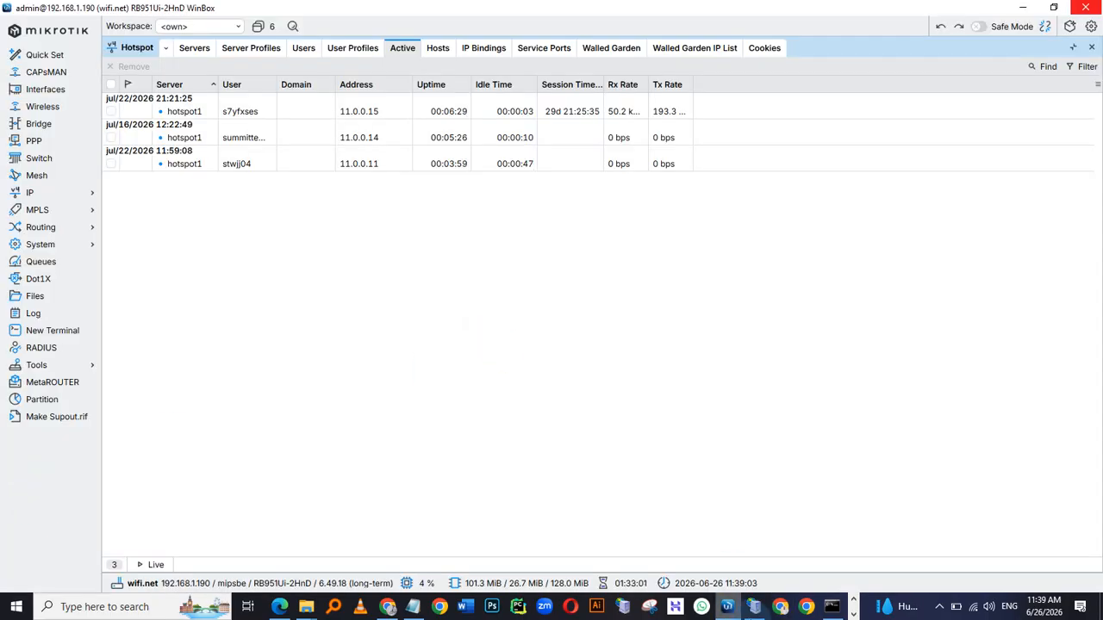
click(754, 607)
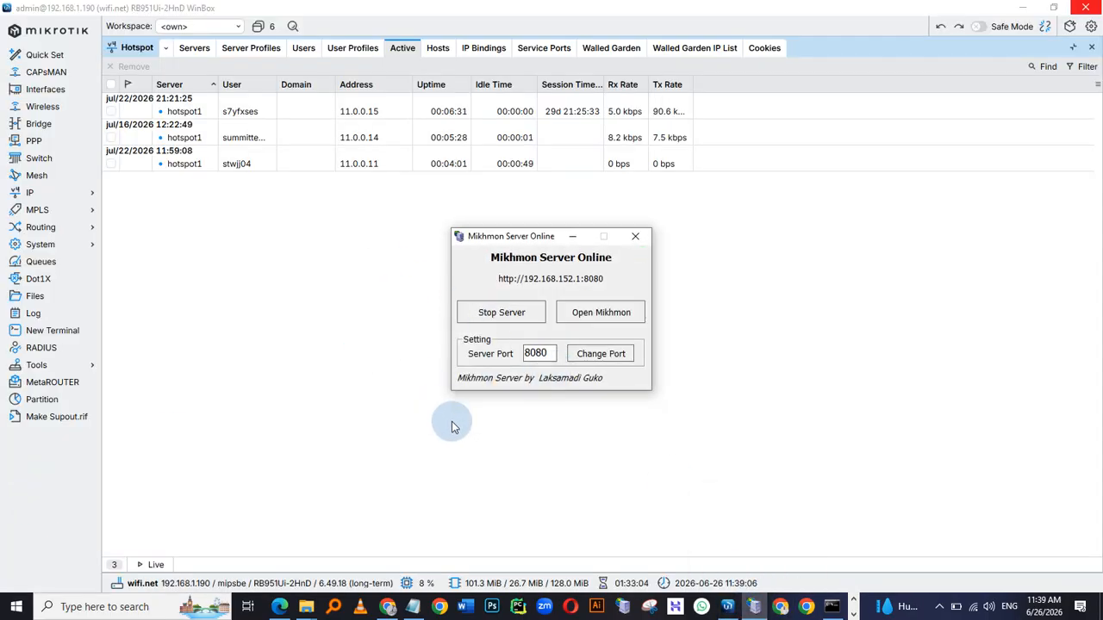
click(533, 434)
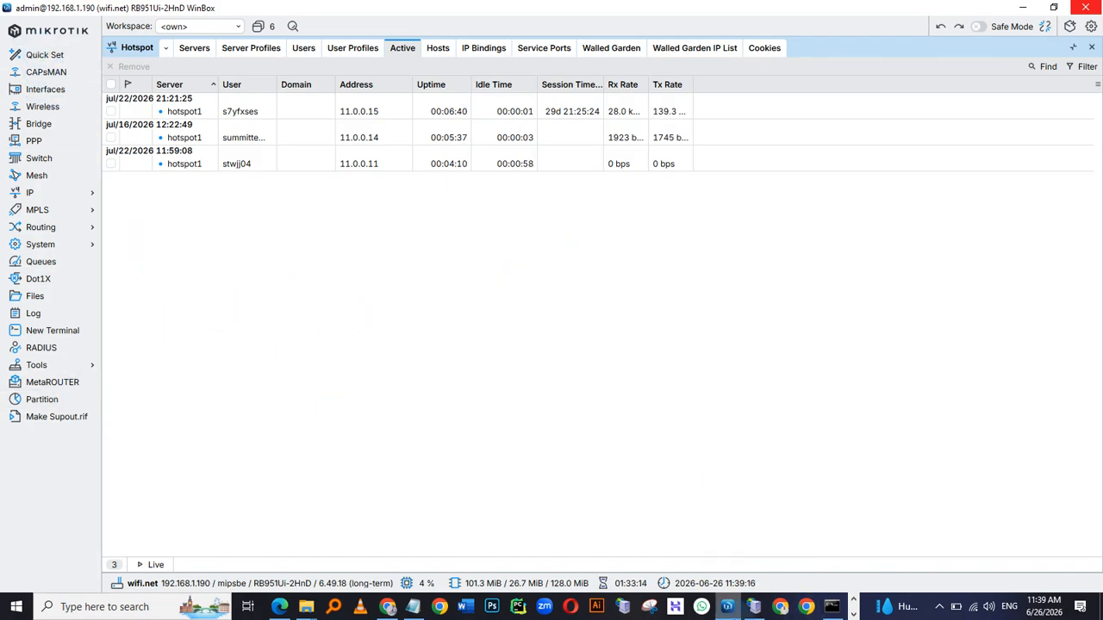
Switch to the browser's airtel router tab, dismiss the session timeout and sign back in to the admin page
click(389, 607)
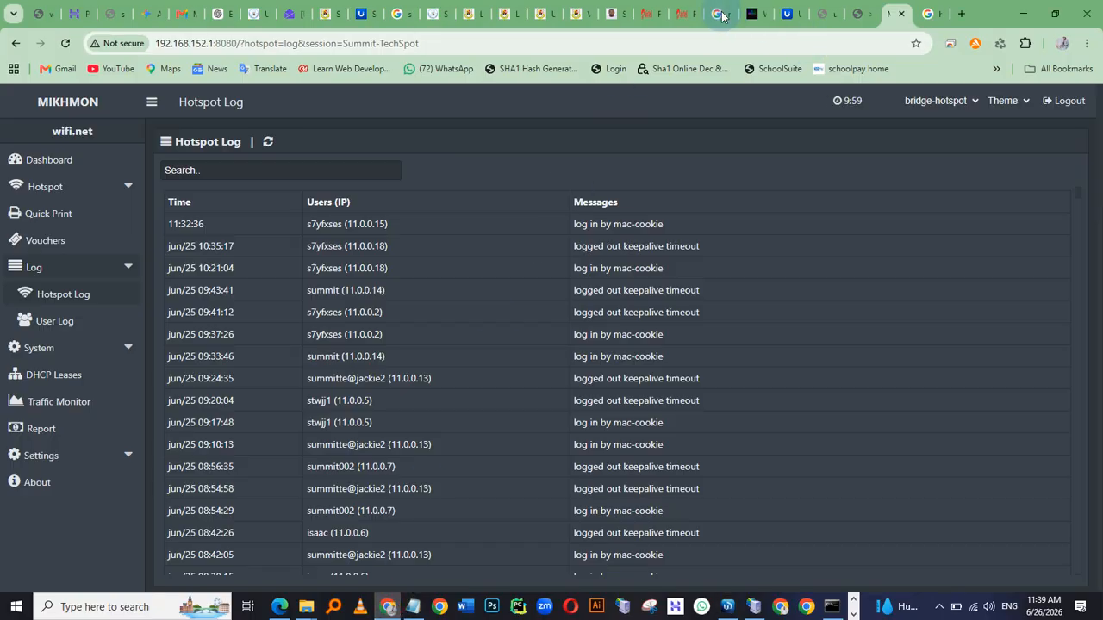
click(681, 14)
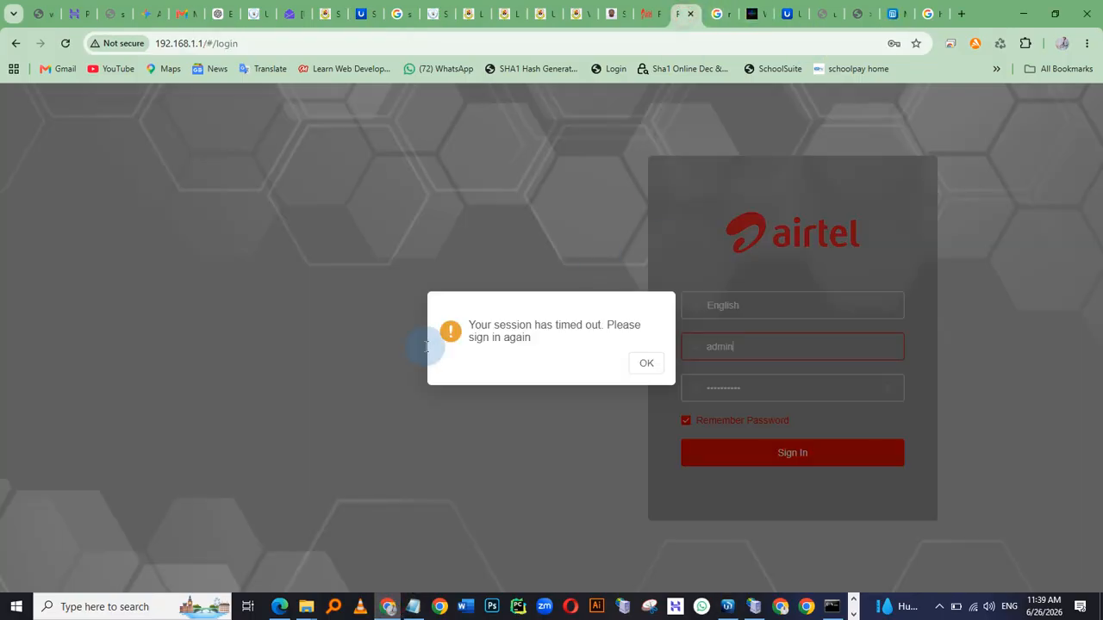
click(665, 372)
click(774, 454)
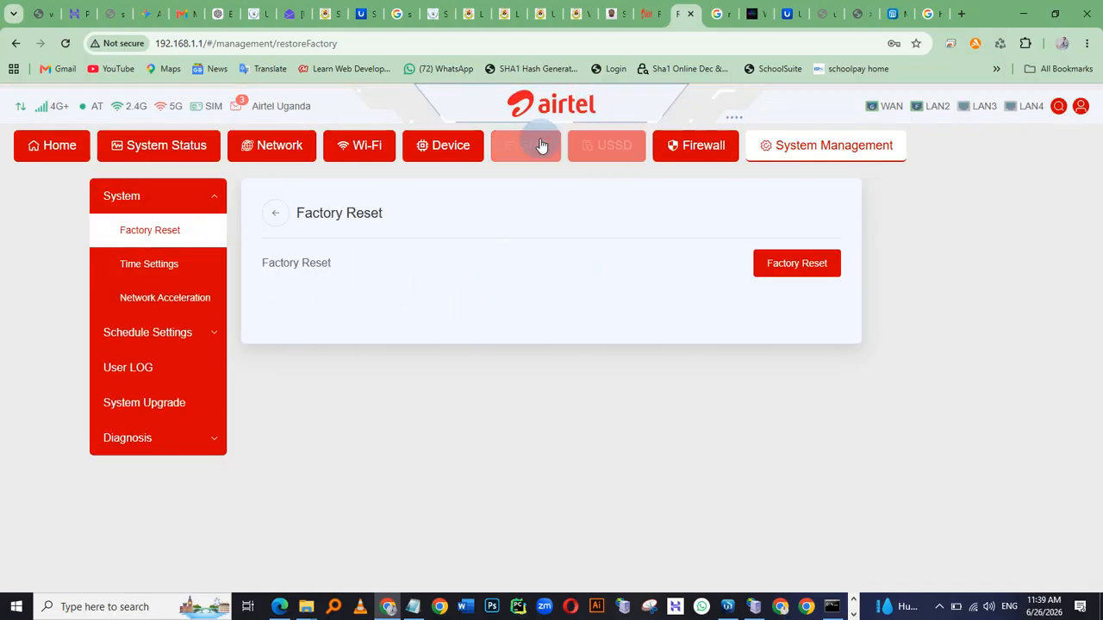
Set the router's firewall MAC filter mode to Blacklist and return to the router's home page
click(694, 142)
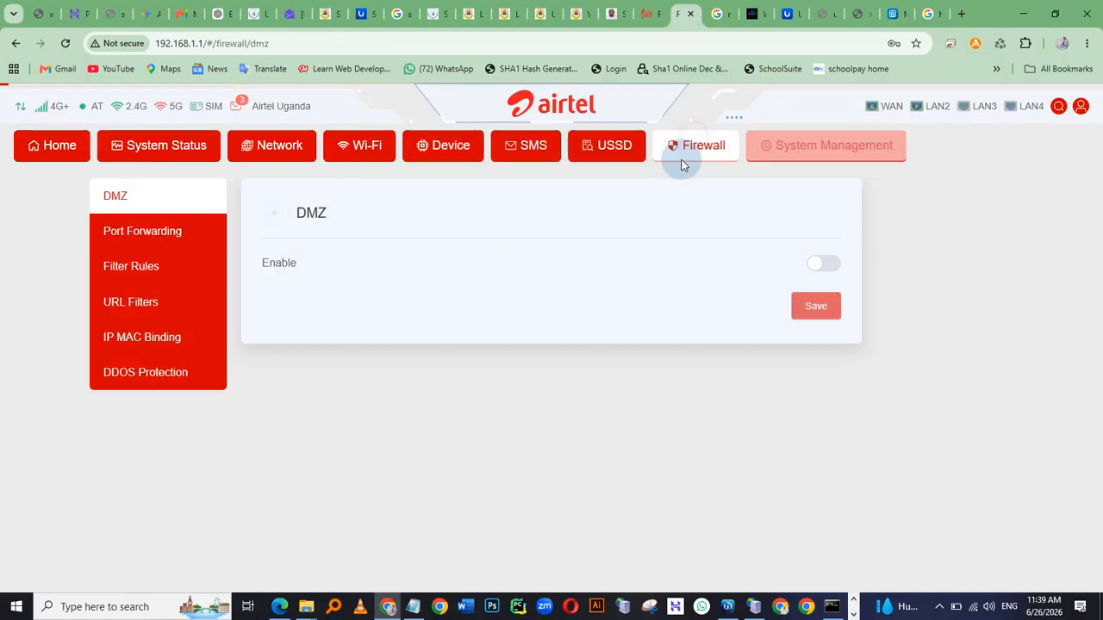
click(173, 276)
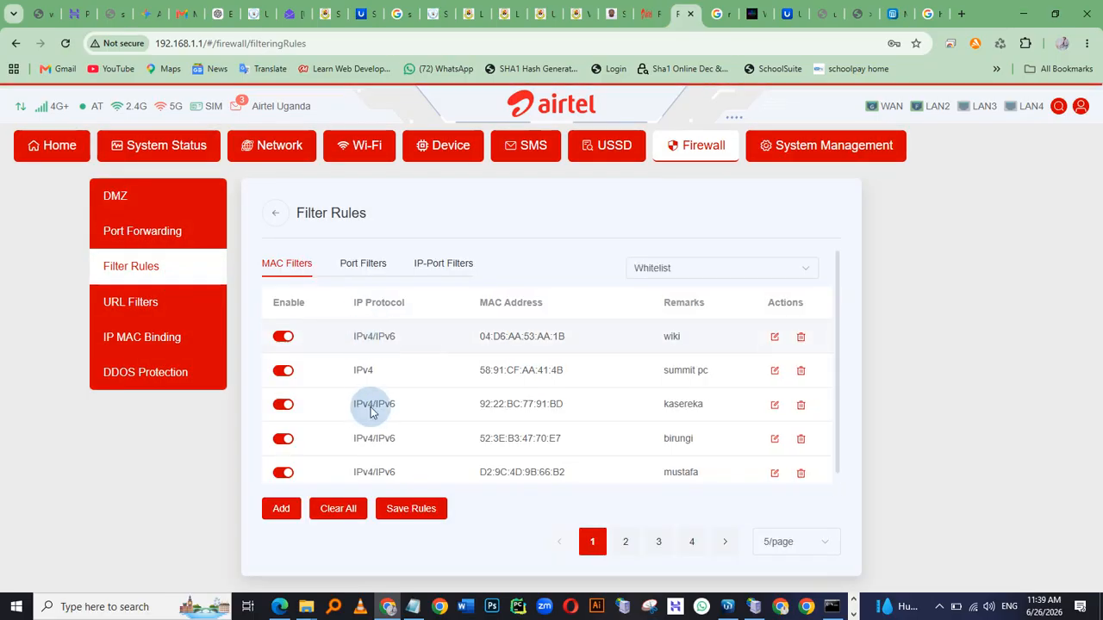
click(704, 272)
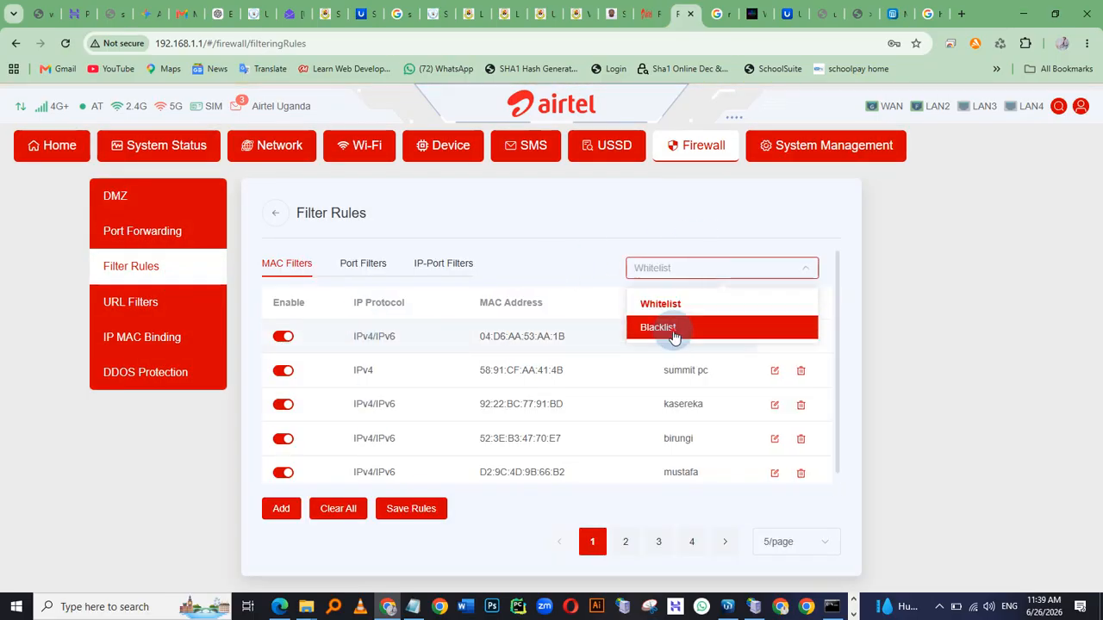
click(659, 319)
click(642, 375)
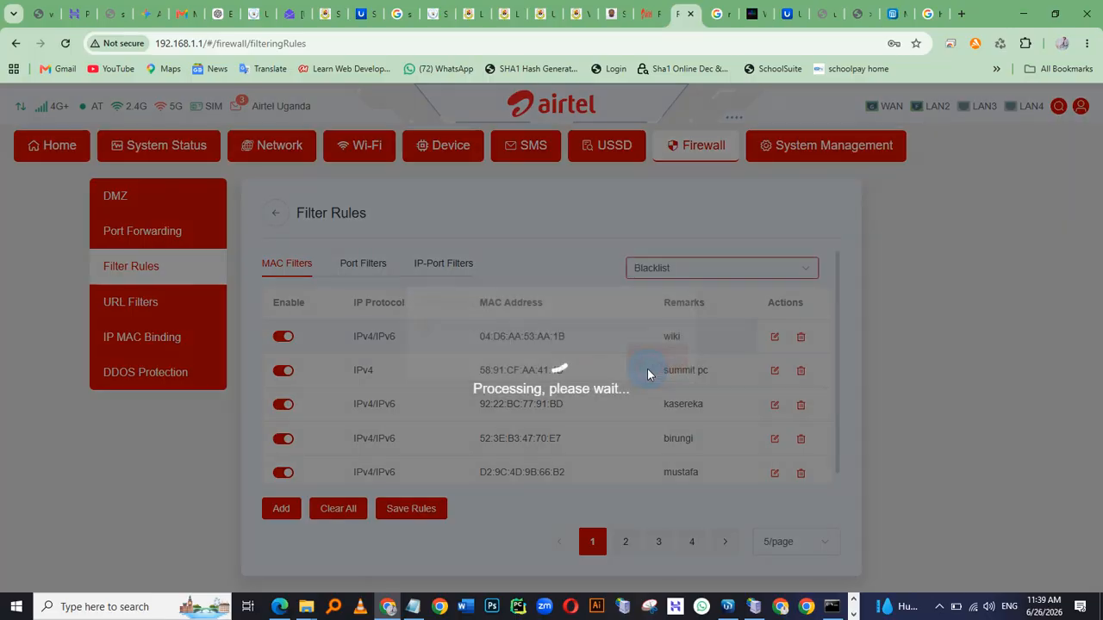
click(645, 366)
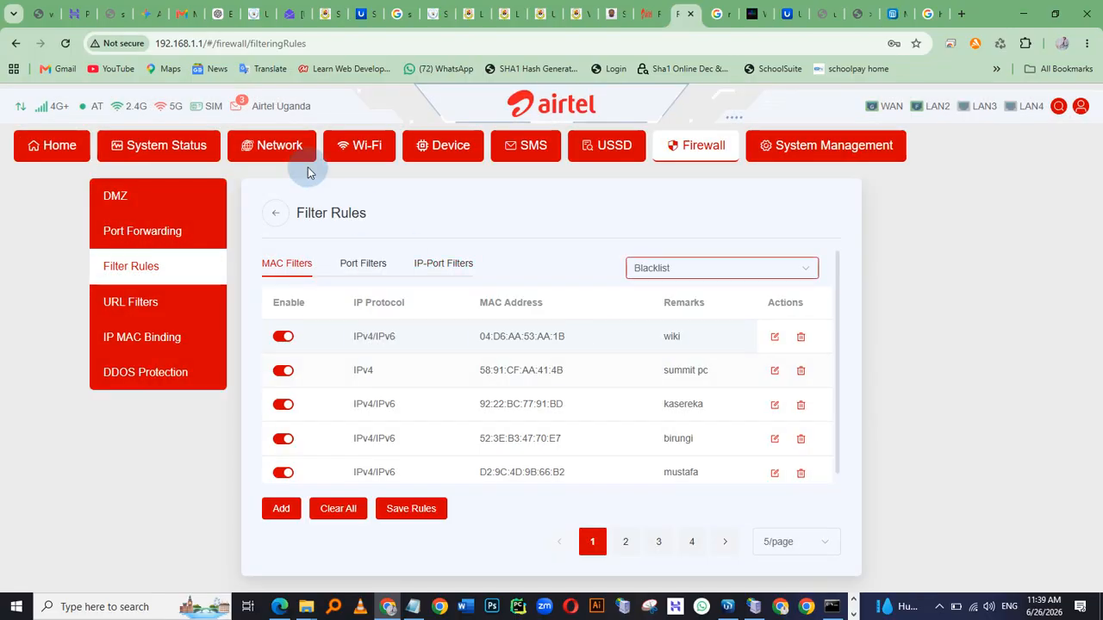
click(82, 151)
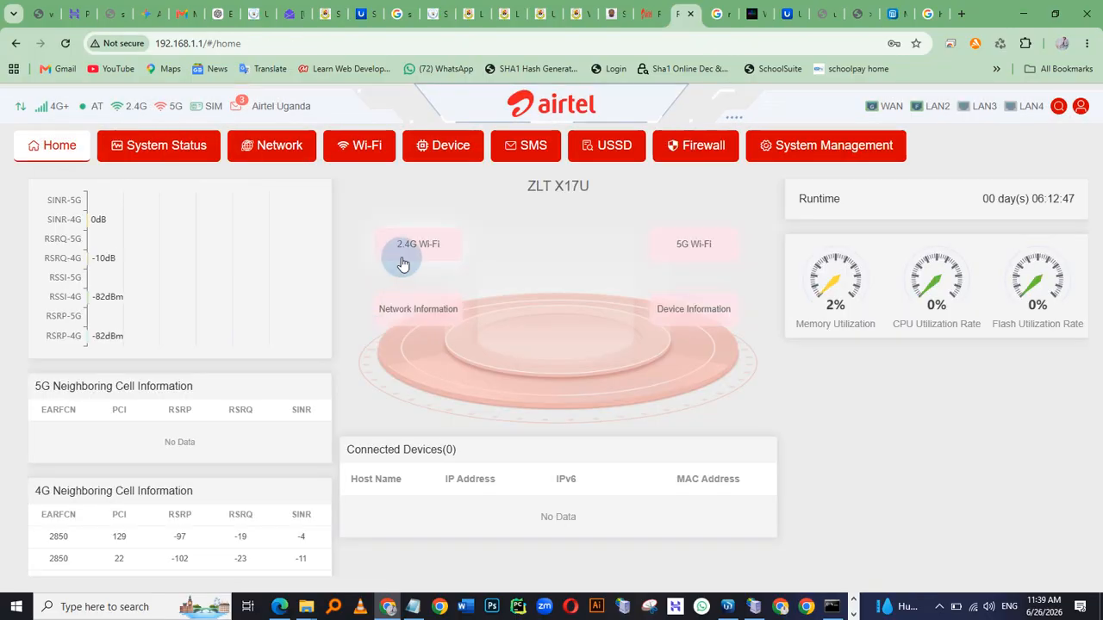
Switch to the phone mirror, turn the phone's Wi-Fi on and connect to Summit Tech World
key(alt+Tab)
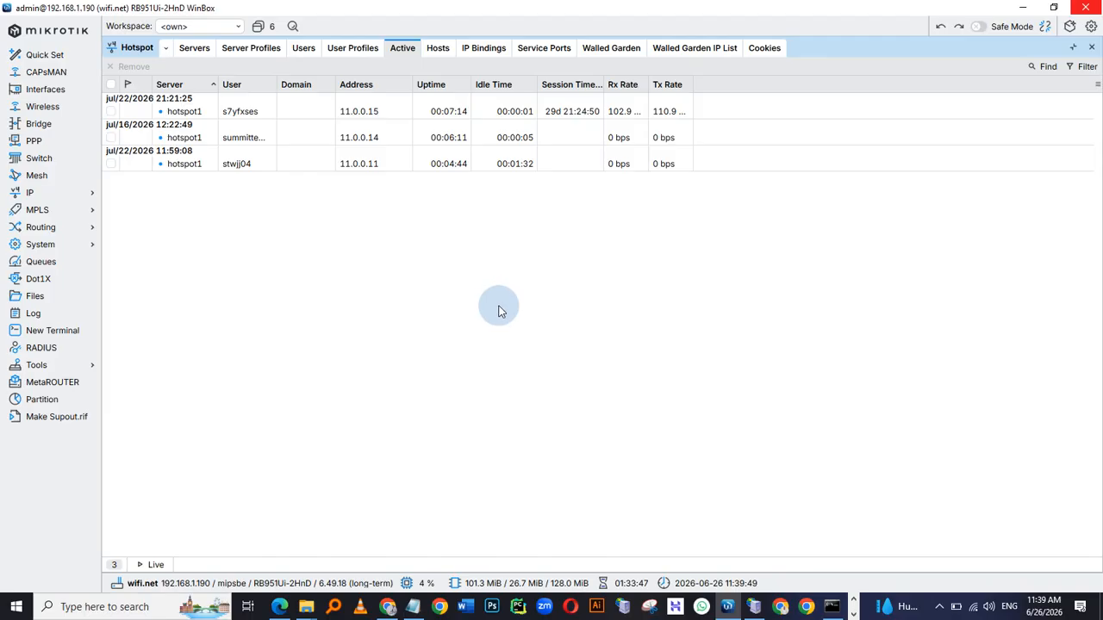
key(alt+Tab)
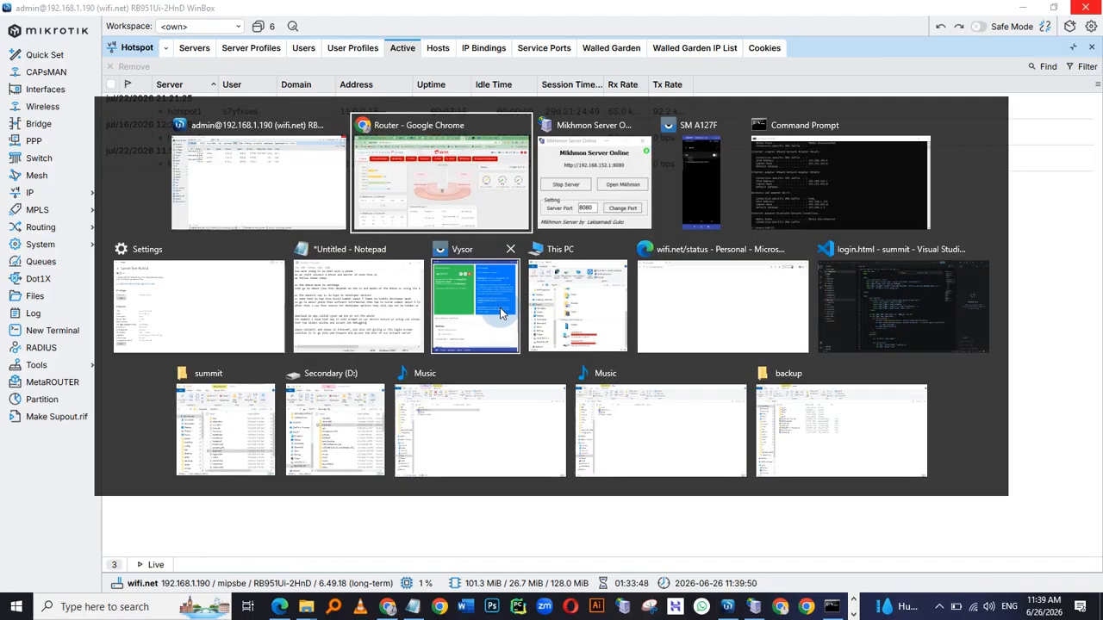
click(726, 207)
click(985, 150)
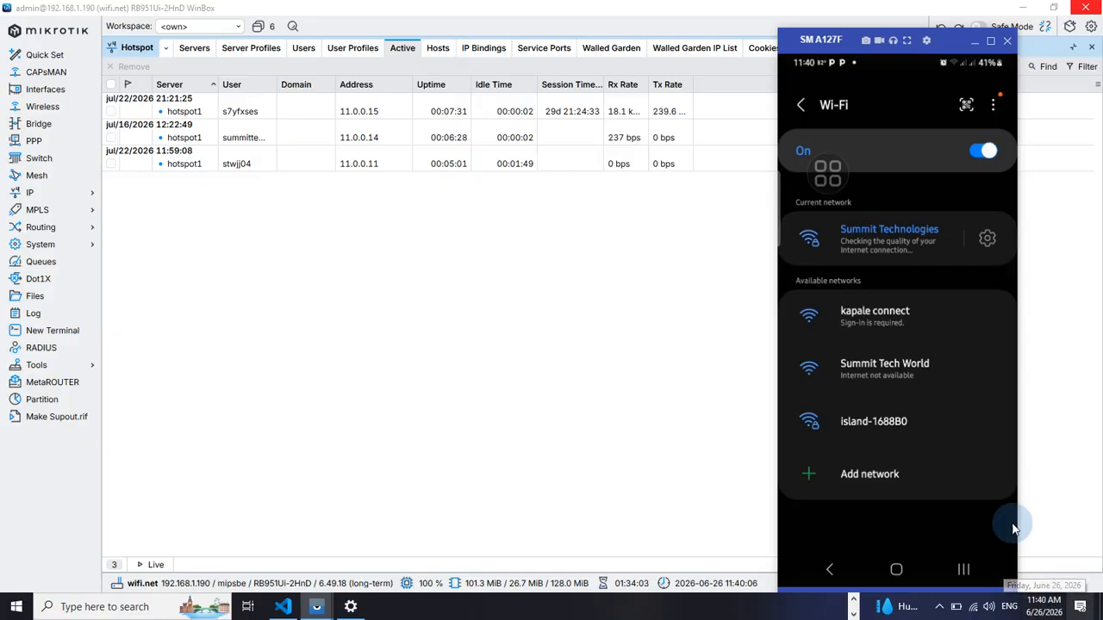
click(869, 377)
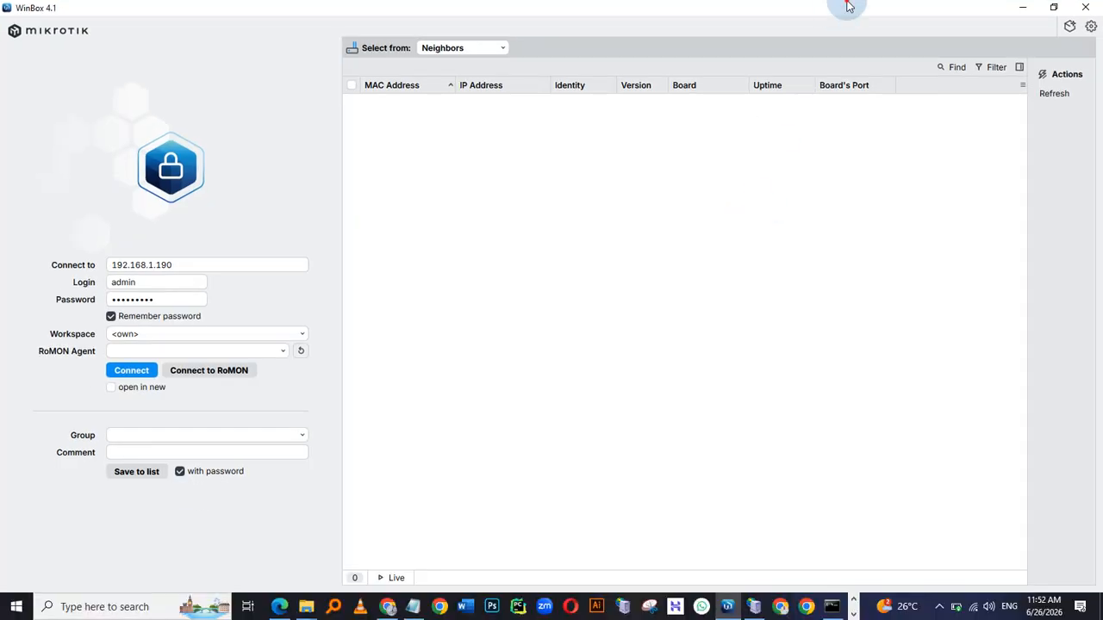
drag(849, 5, 742, 182)
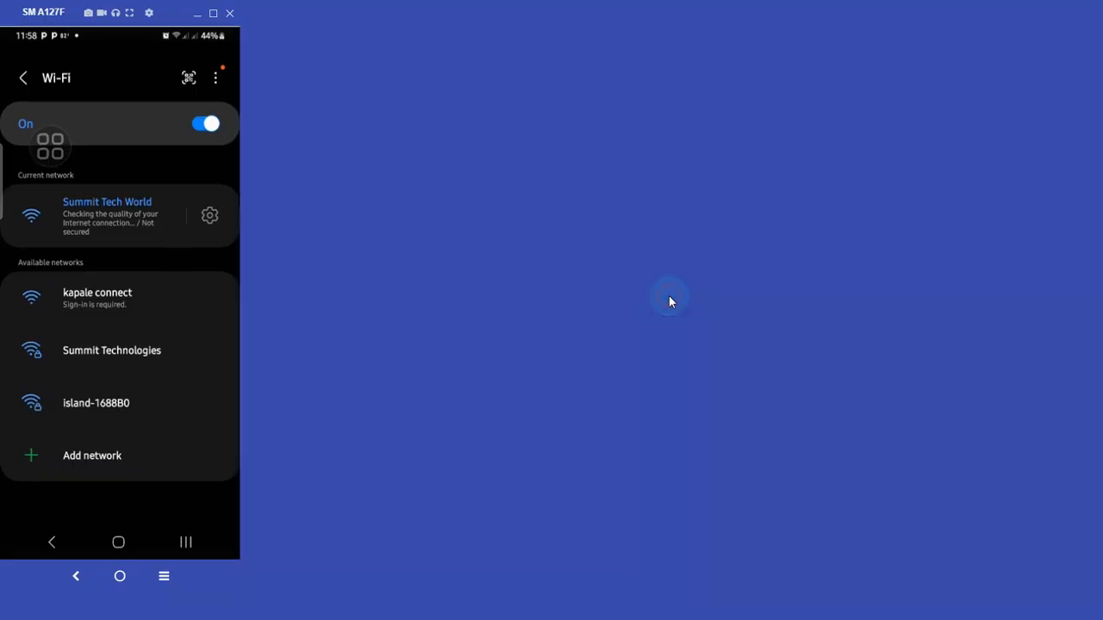
key(super+Up)
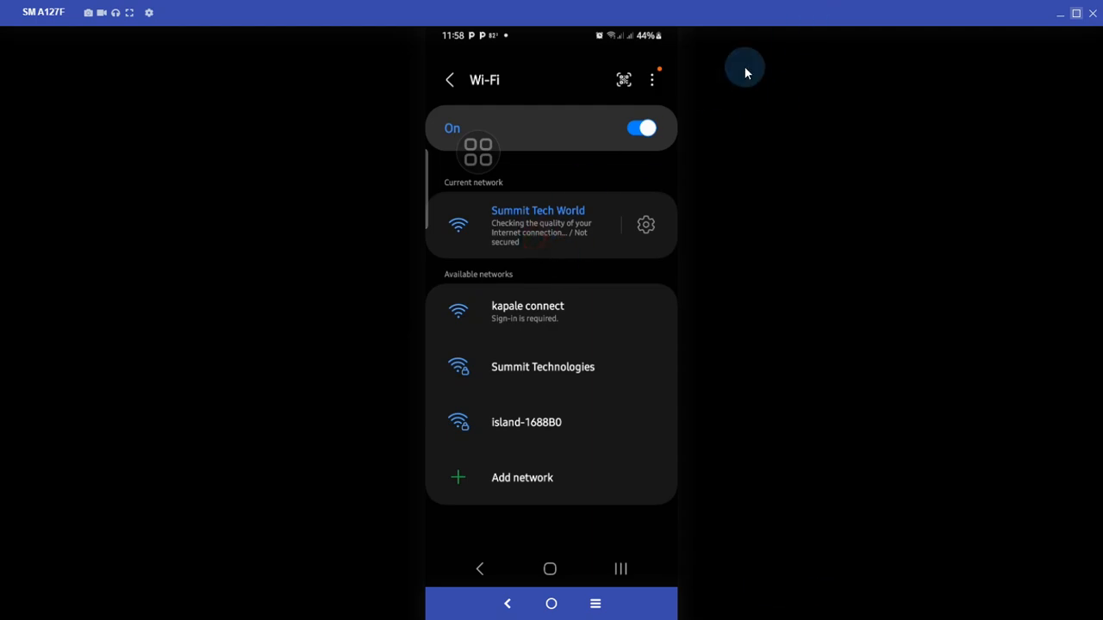
double_click(752, 12)
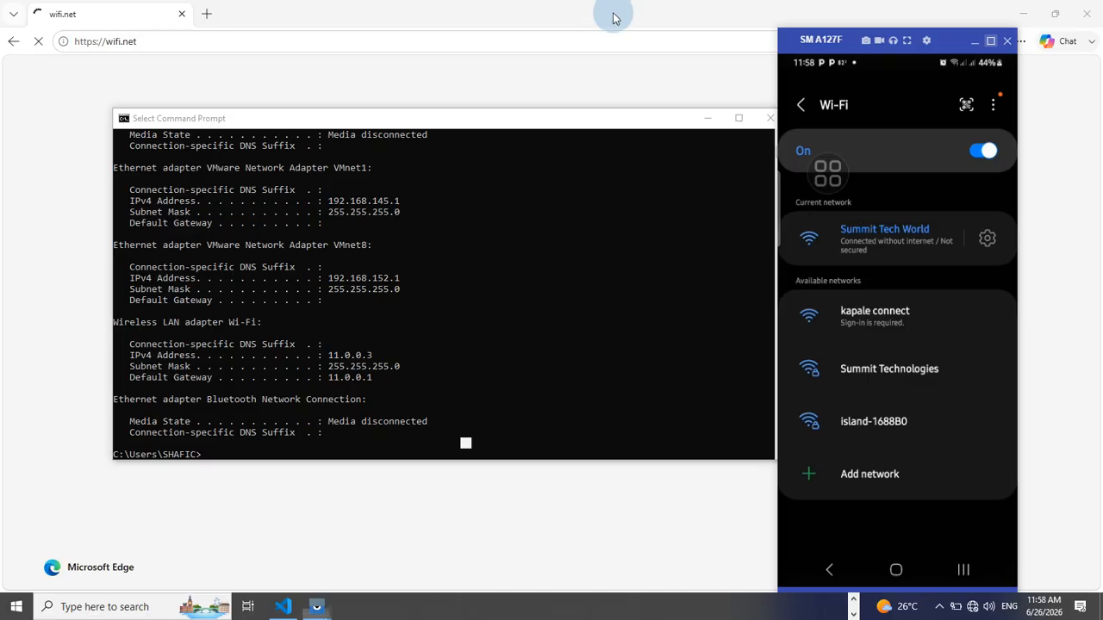
Open the Summit Tech World network details on the phone and expand them to check its IP address
click(934, 608)
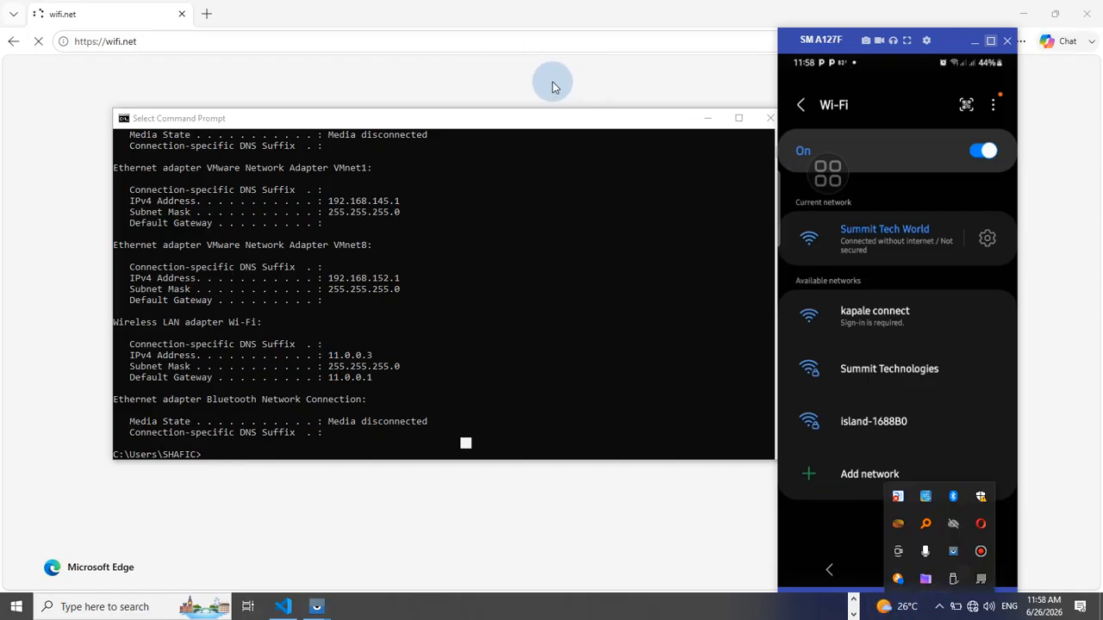
scroll(877, 276, down, 2)
scroll(890, 291, up, 3)
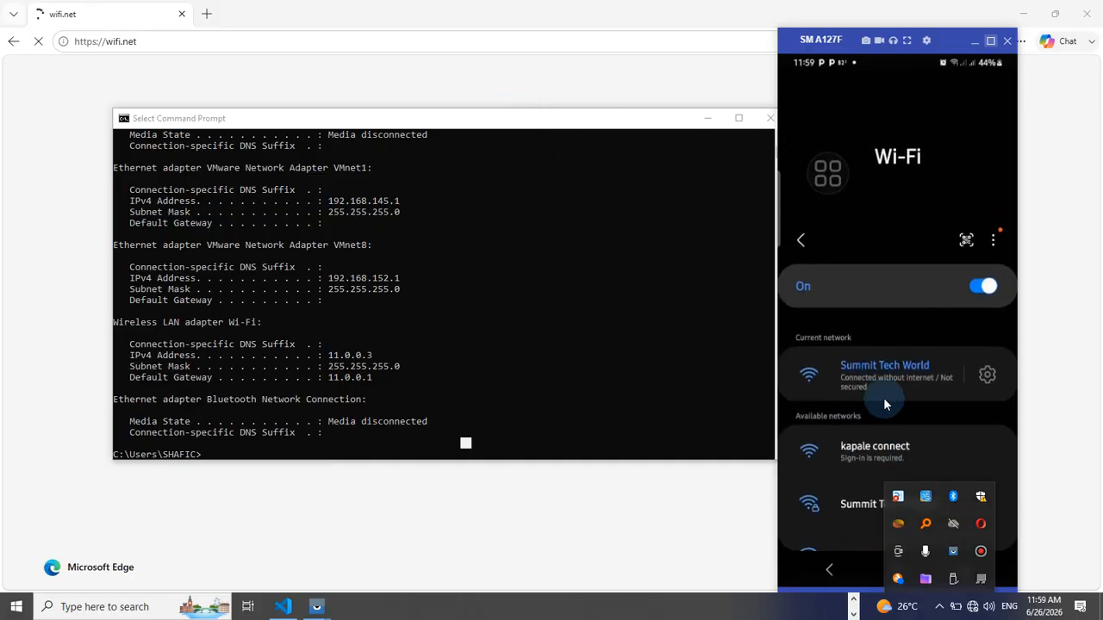
scroll(887, 388, down, 2)
click(987, 239)
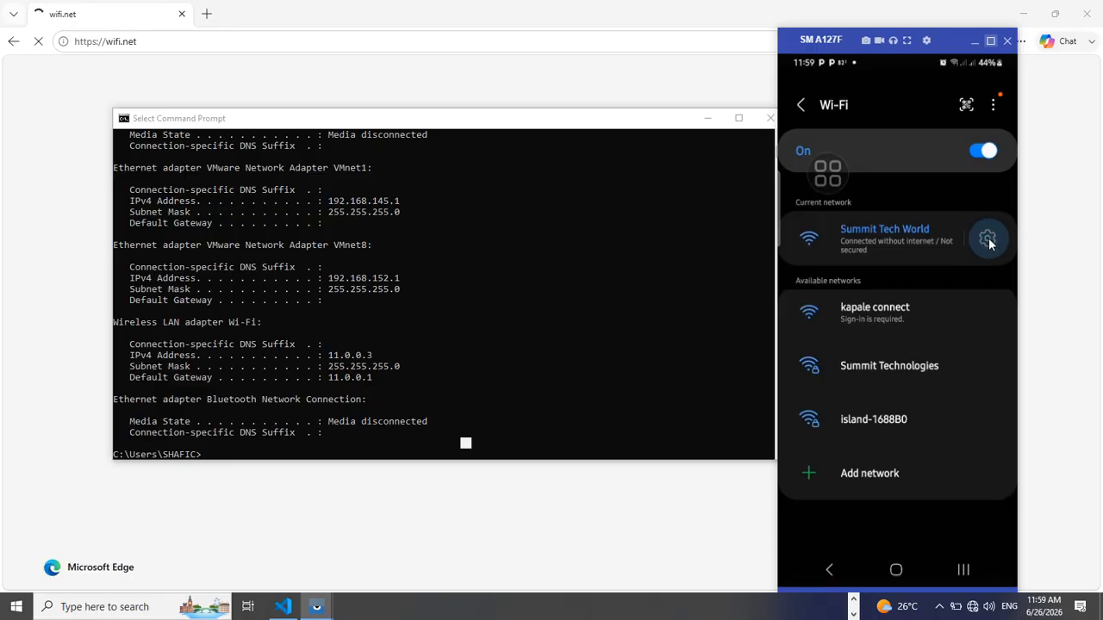
click(989, 244)
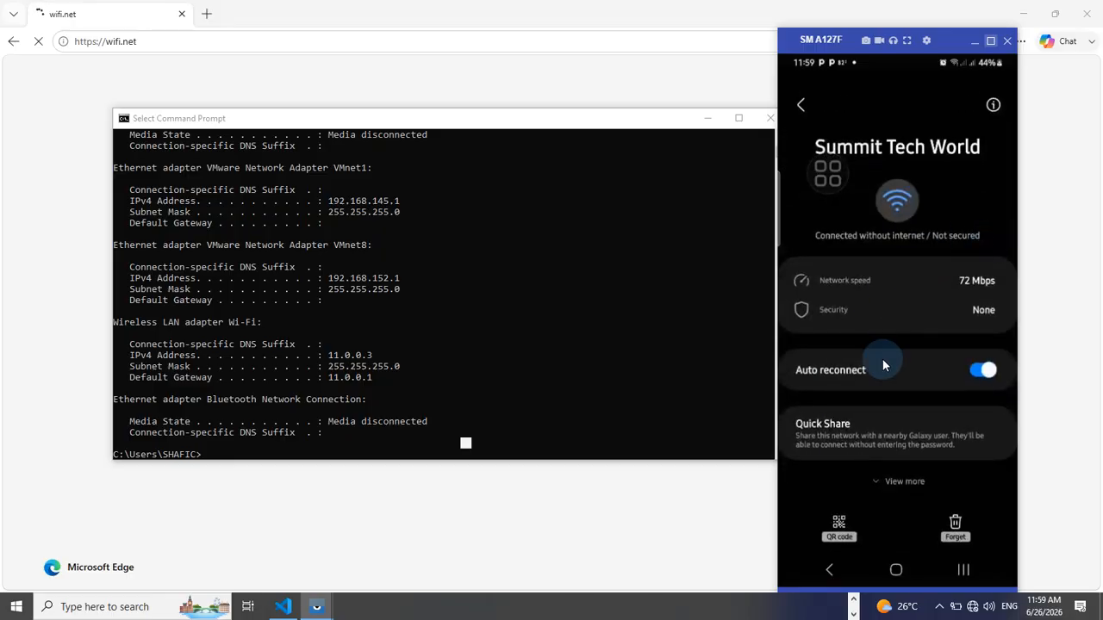
click(900, 483)
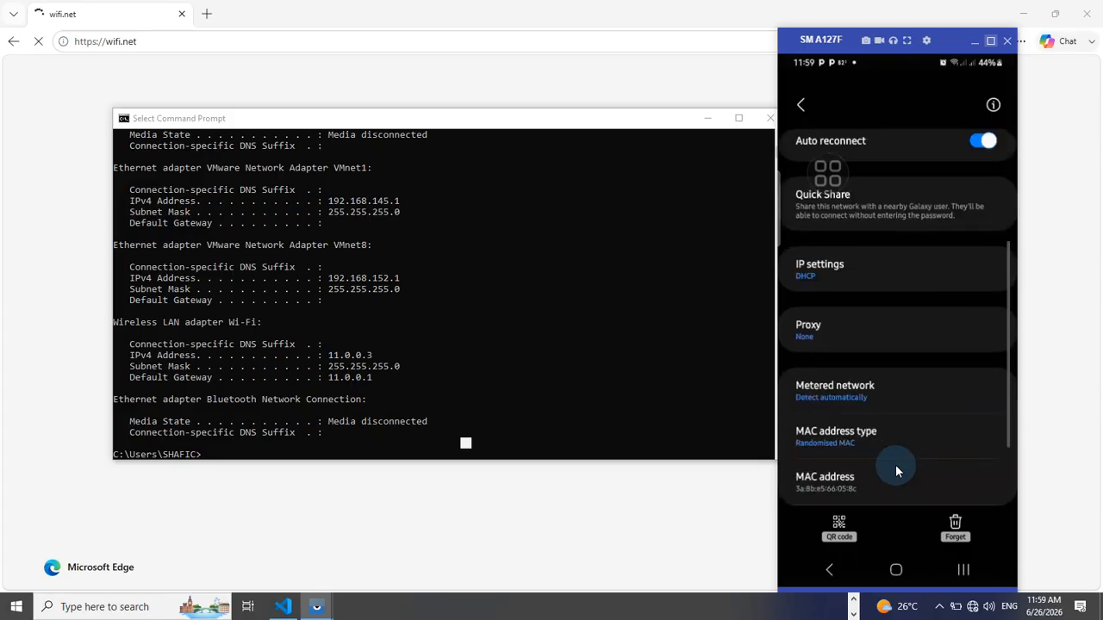
click(825, 465)
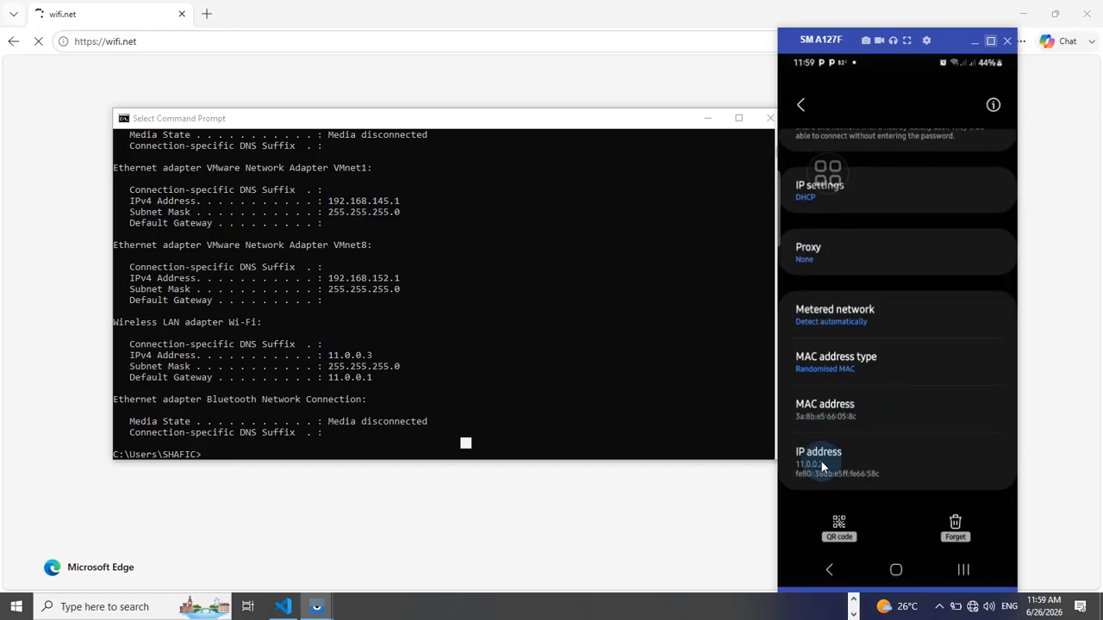
click(902, 577)
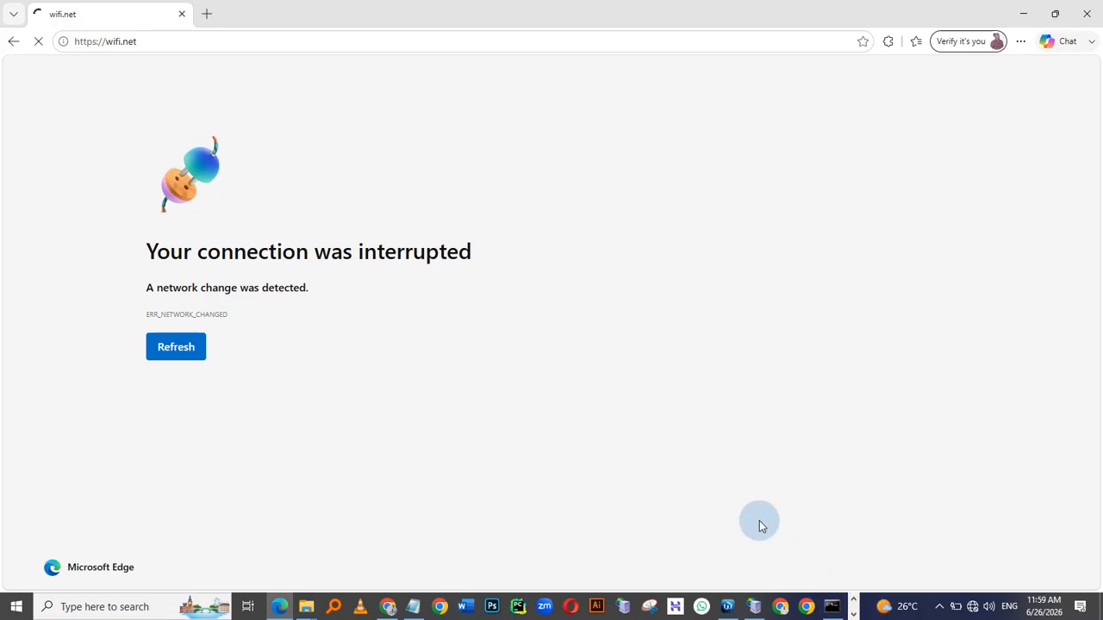
key(super+Tab)
click(401, 185)
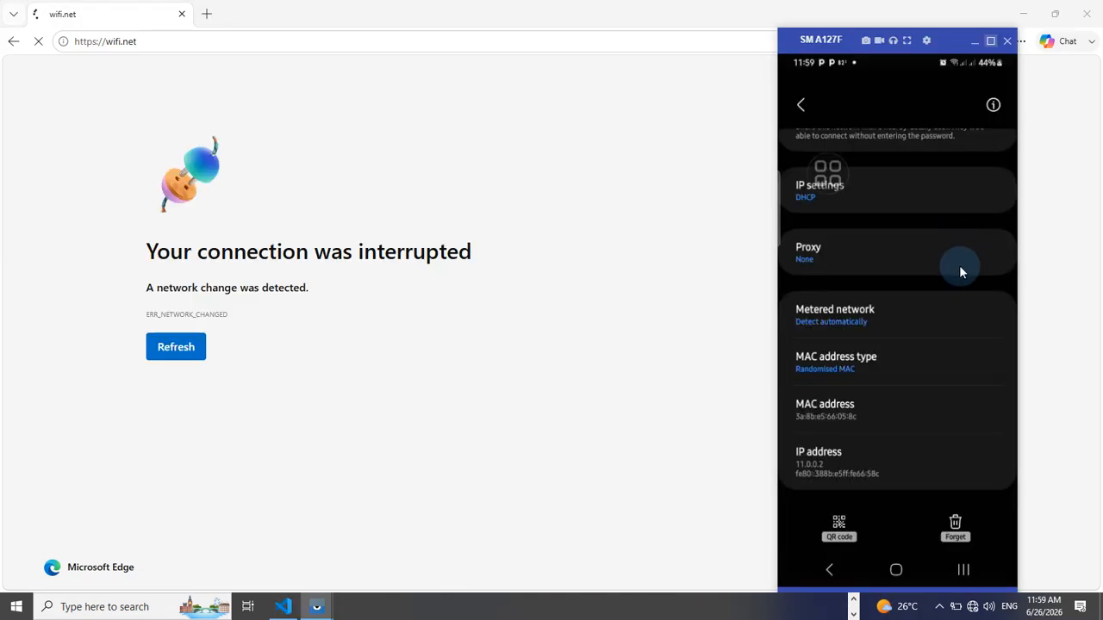
Switch to the phone's browser and load wifi.net again from its address bar
click(805, 107)
click(961, 570)
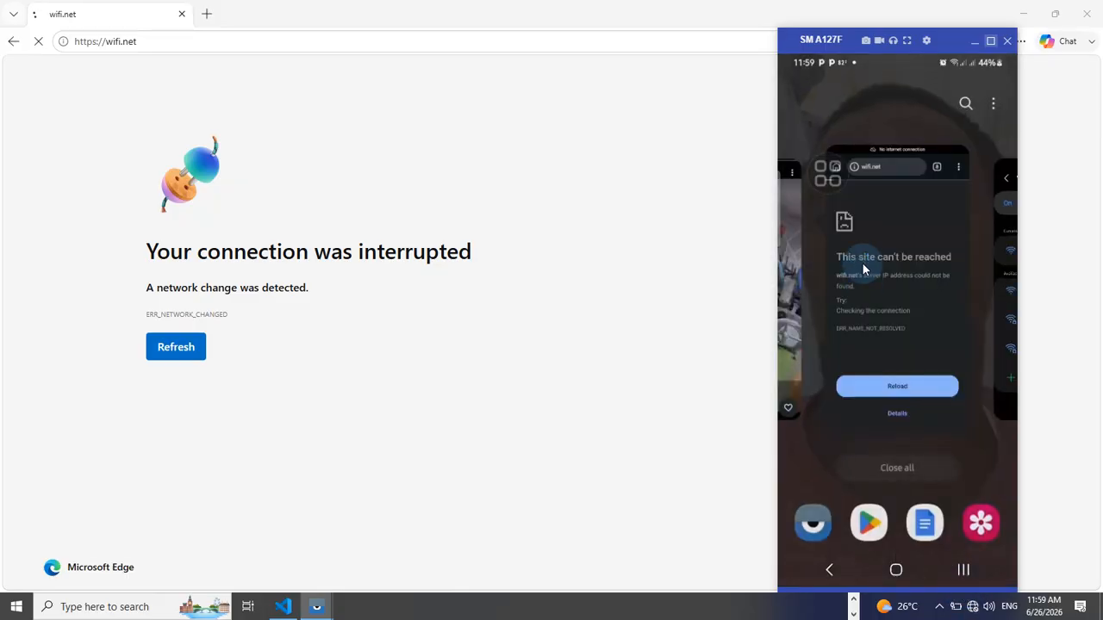
click(864, 270)
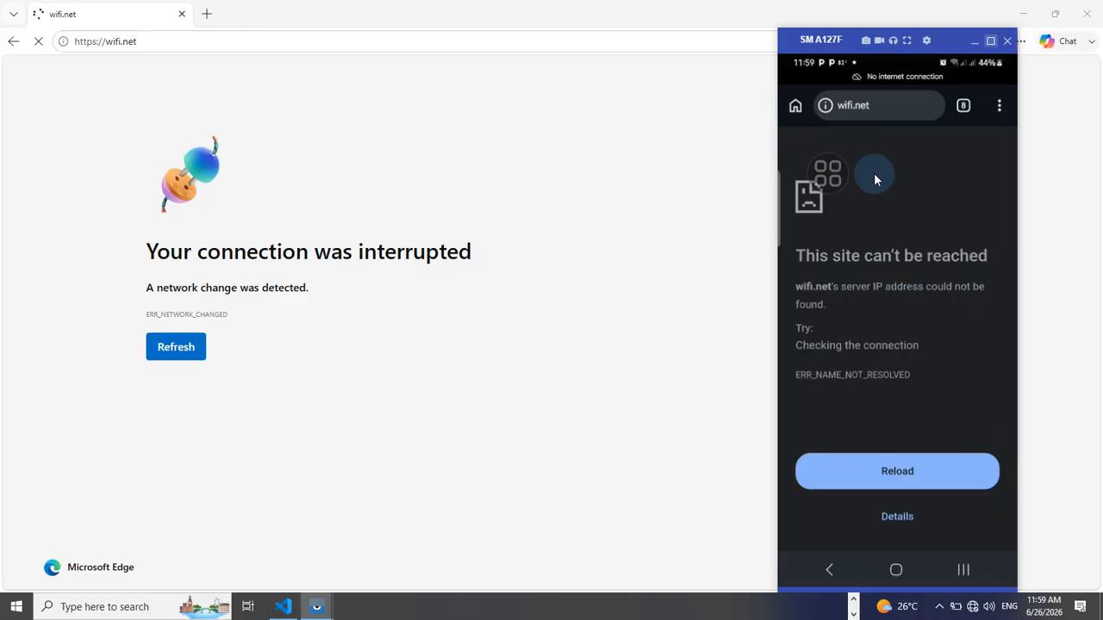
click(884, 106)
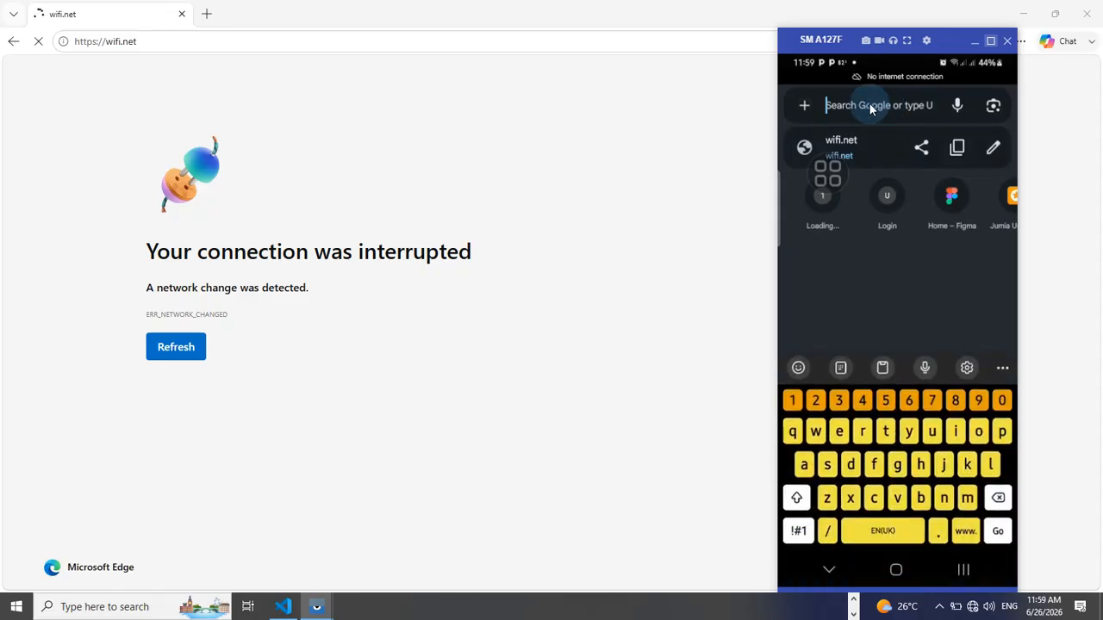
text(wifi.net)
key(Return)
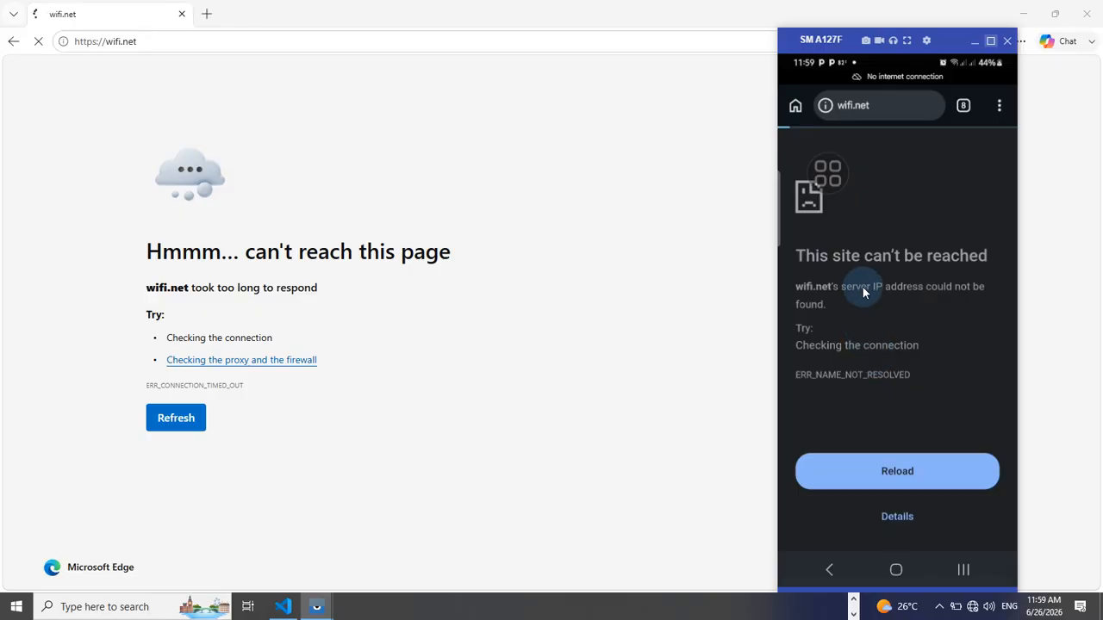
Expand the error details on the phone browser's wifi.net page
click(900, 527)
click(898, 517)
click(899, 517)
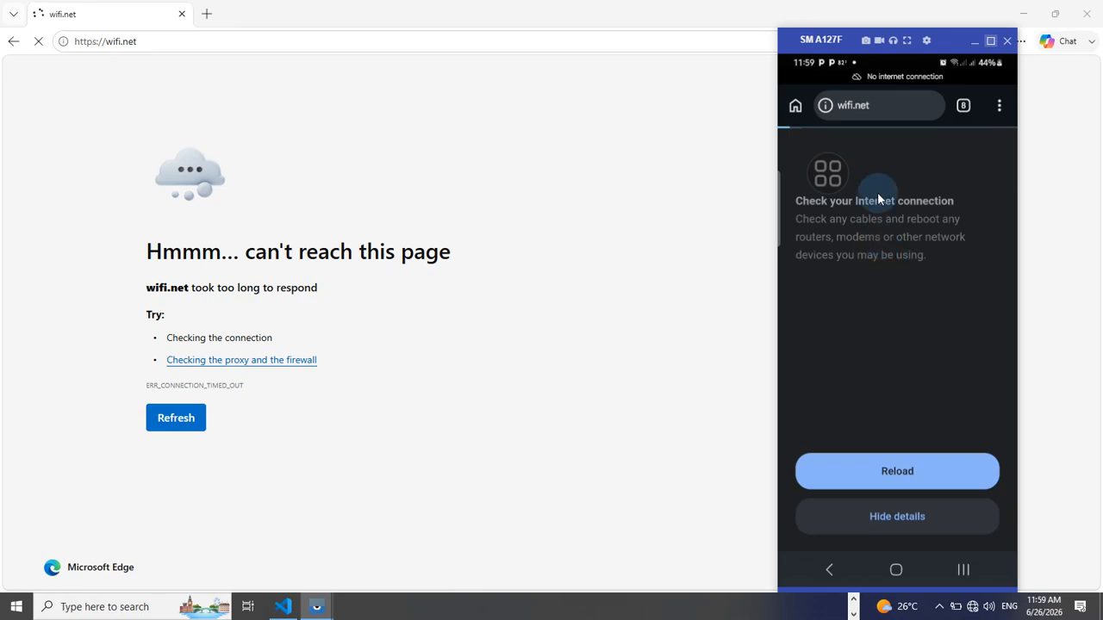
Check which Wi-Fi network the PC is connected to from the system tray
click(940, 609)
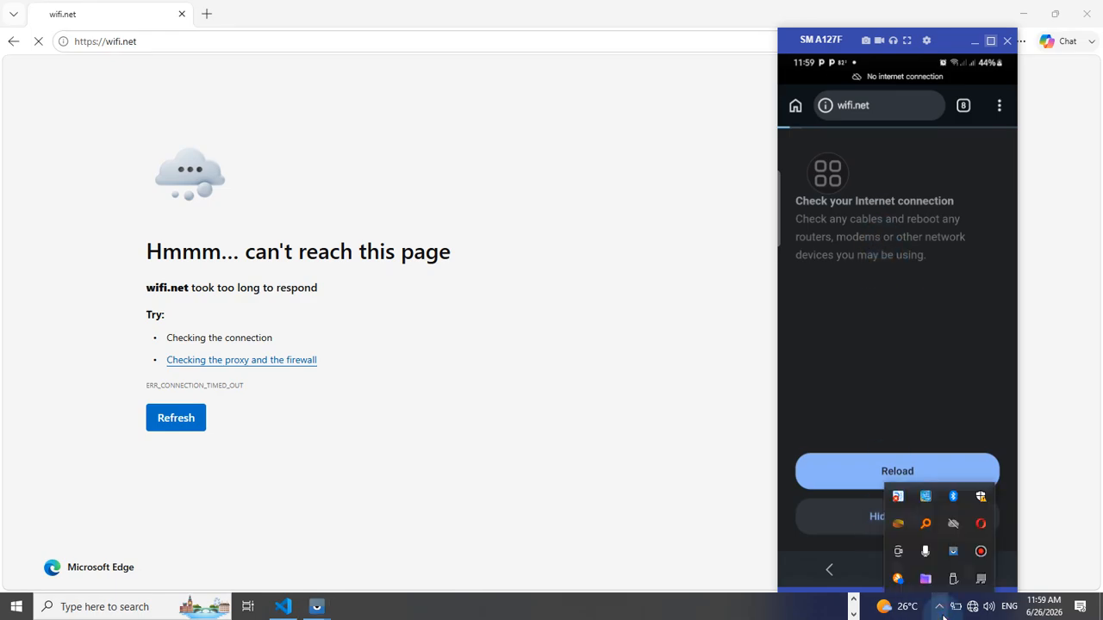
click(970, 607)
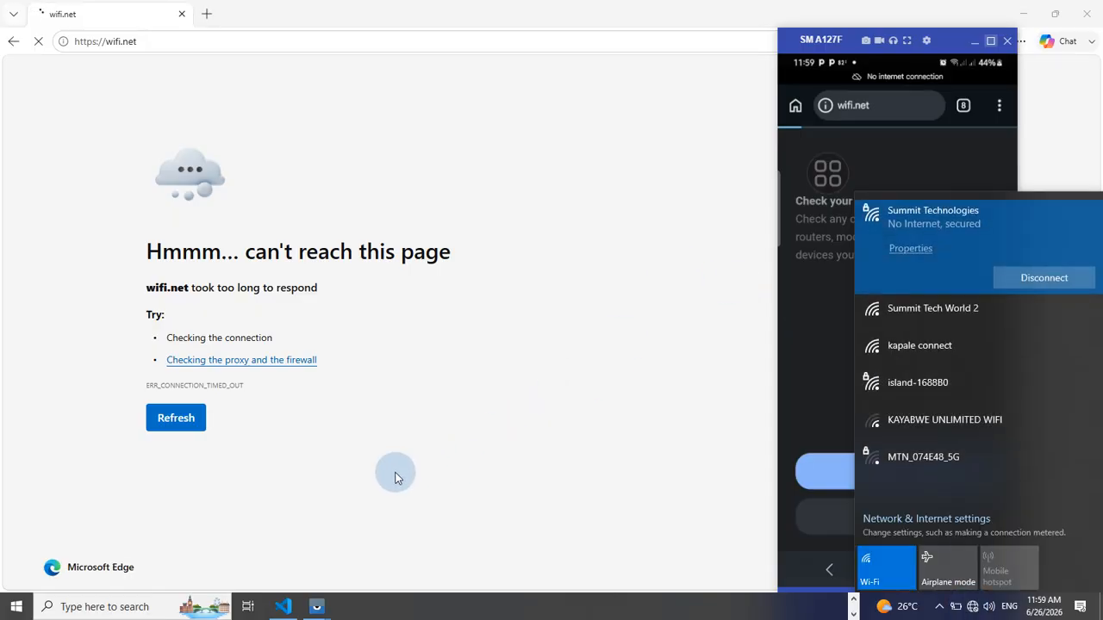
click(853, 599)
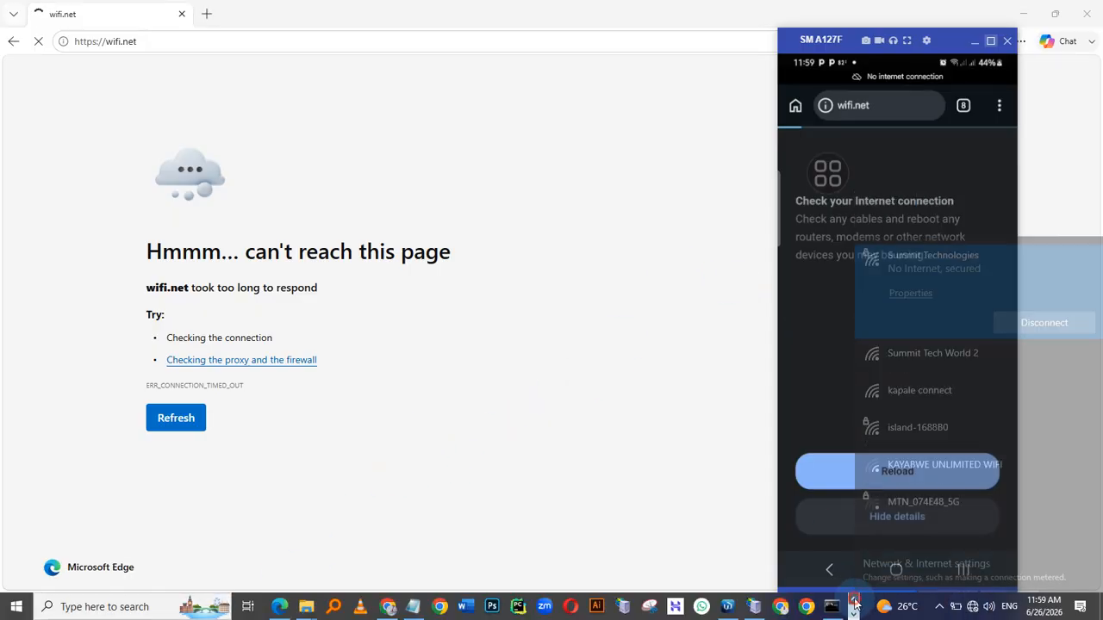
Switch to Chrome's Airtel router admin tab, browse System Management, and reboot the router, confirming the restart
click(388, 608)
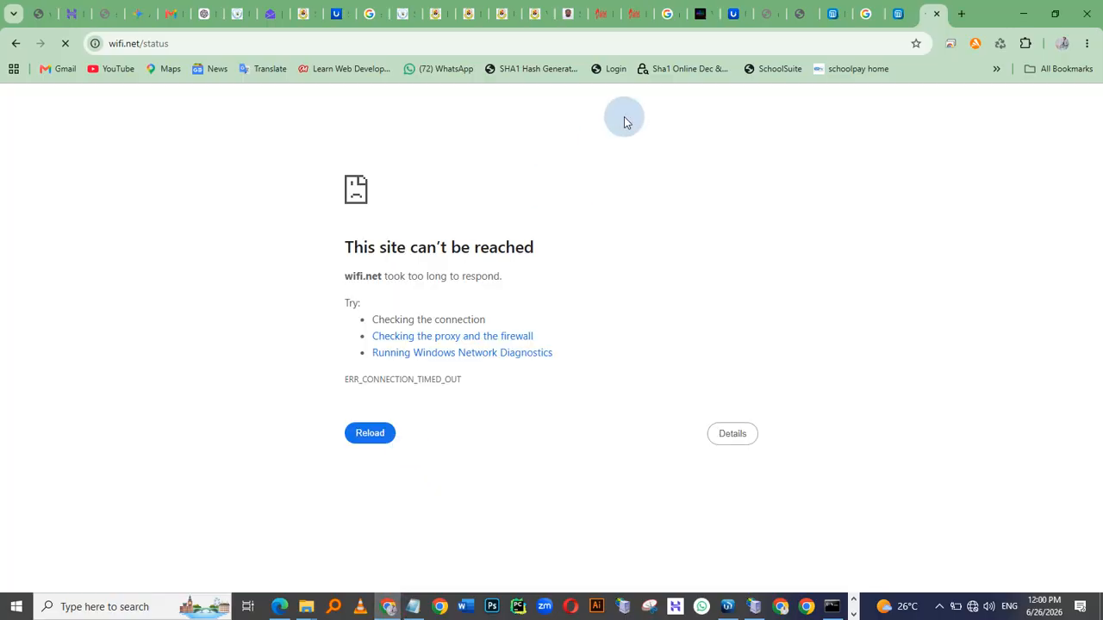
click(624, 17)
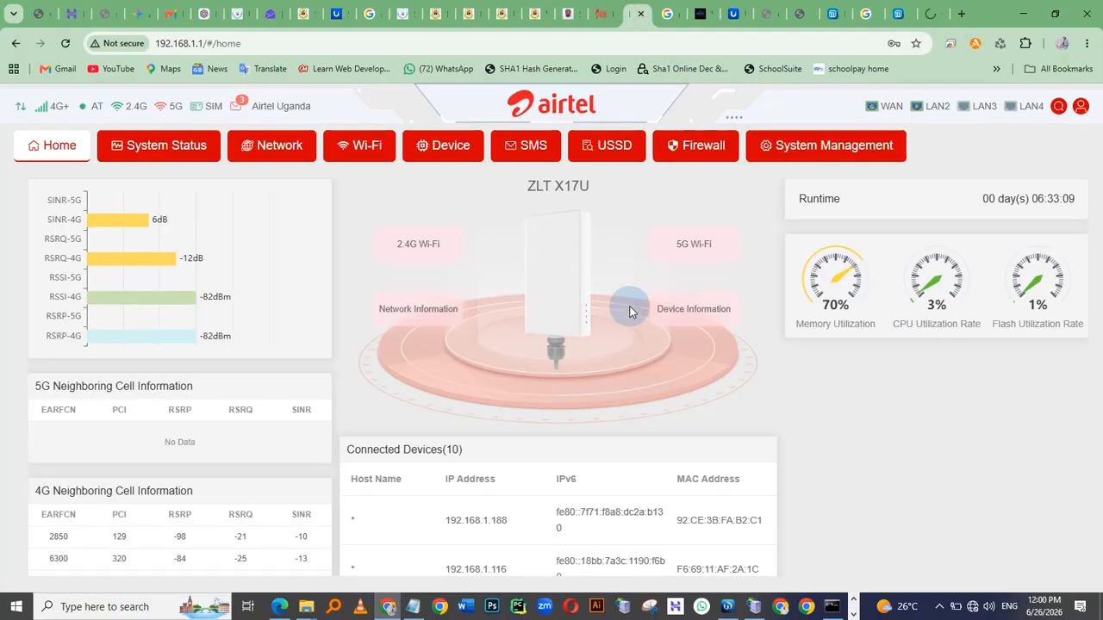
click(874, 153)
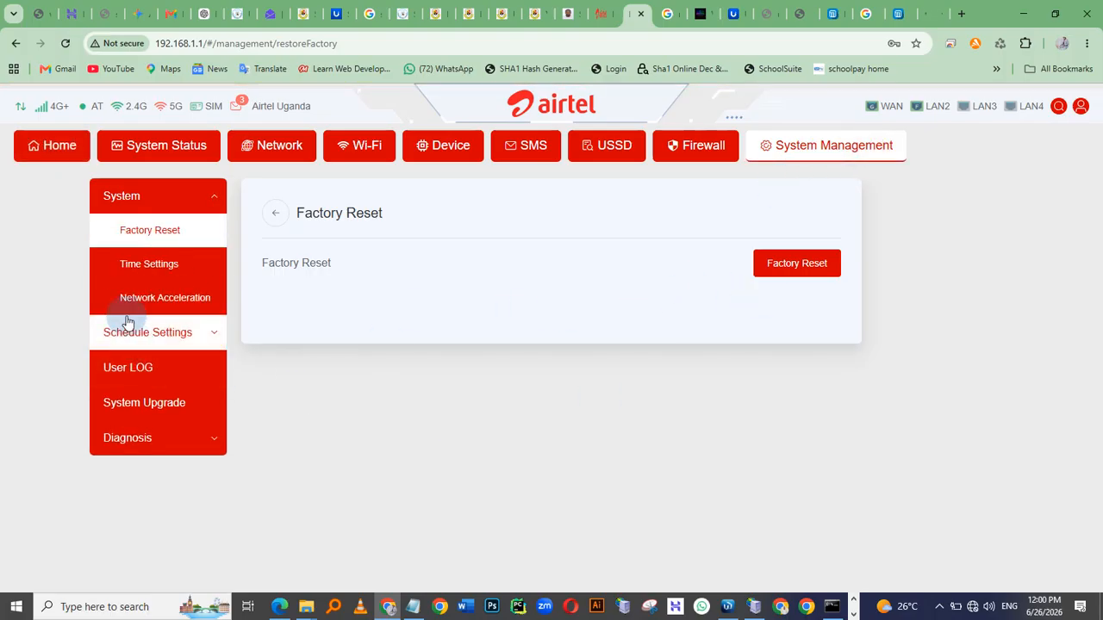
click(129, 403)
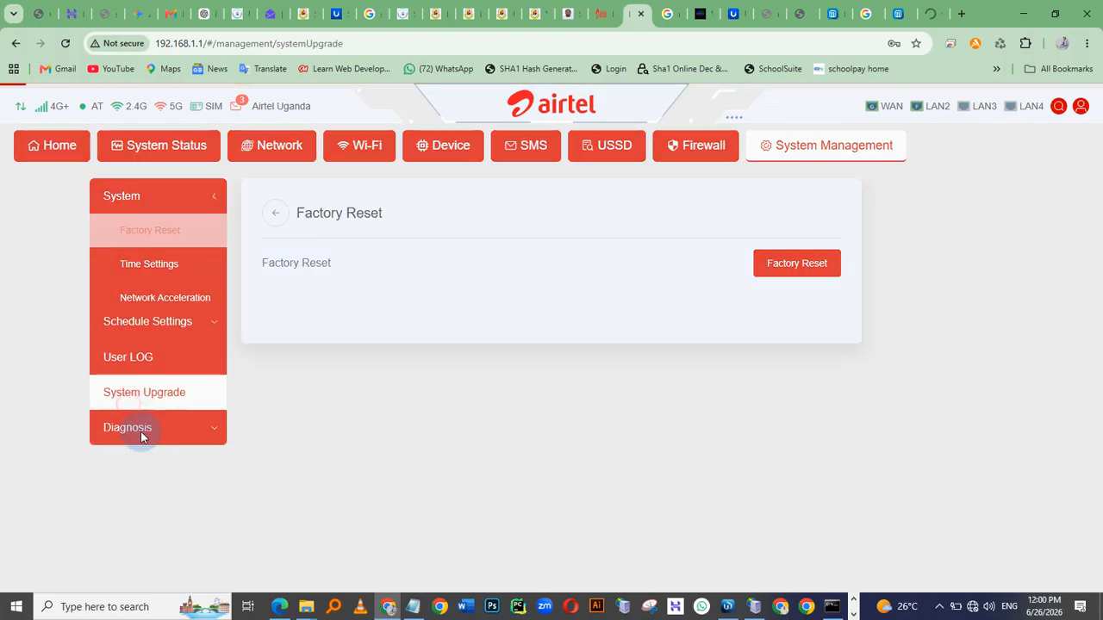
click(143, 236)
click(135, 265)
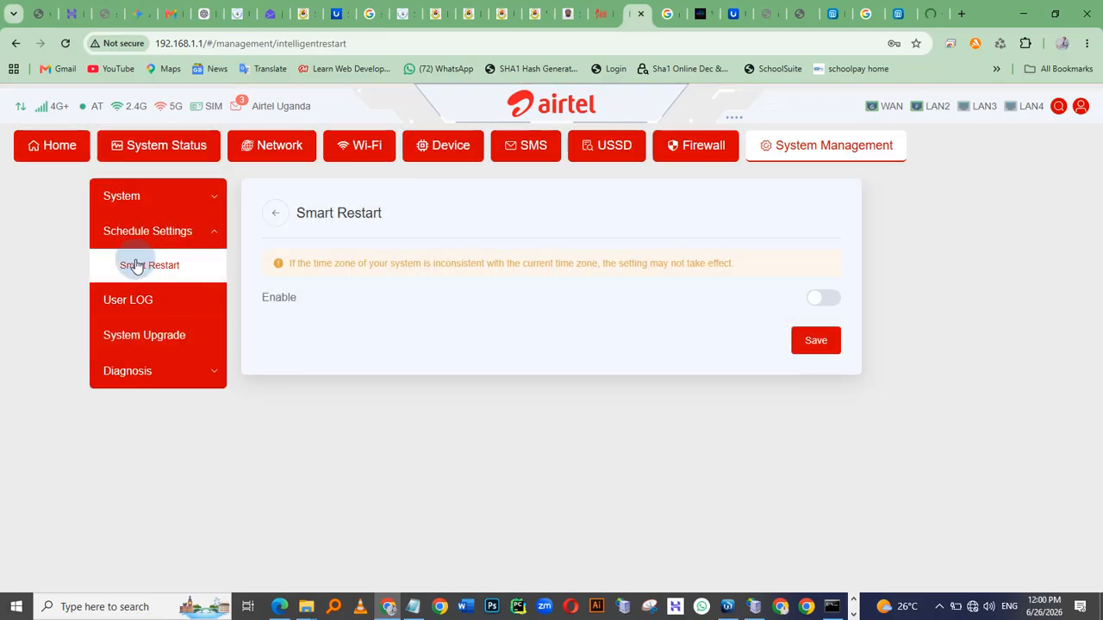
click(1078, 109)
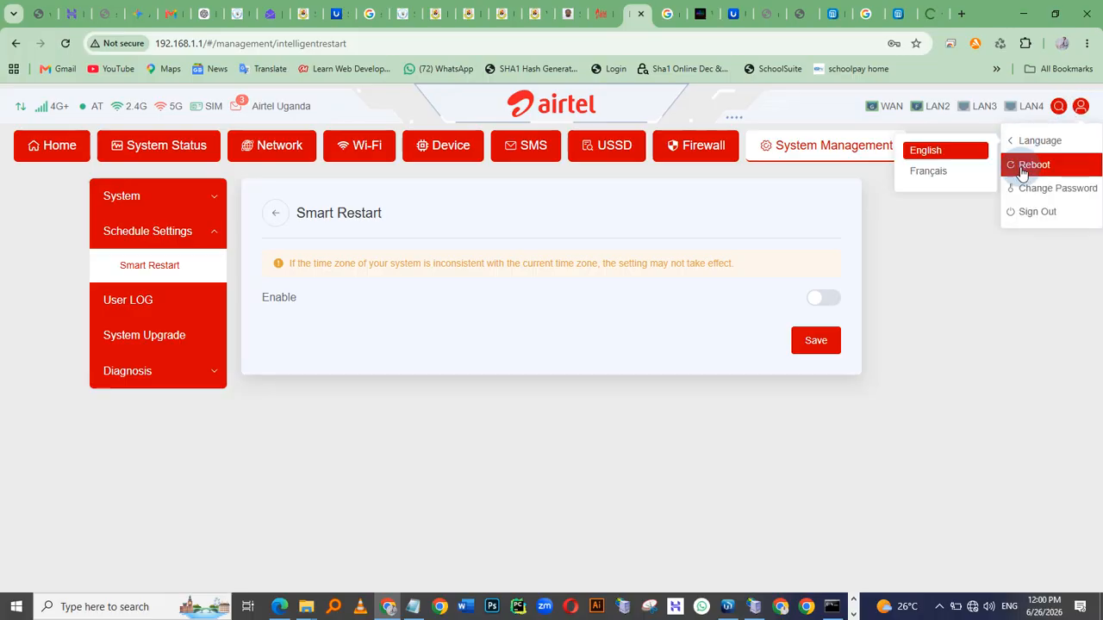
click(1030, 165)
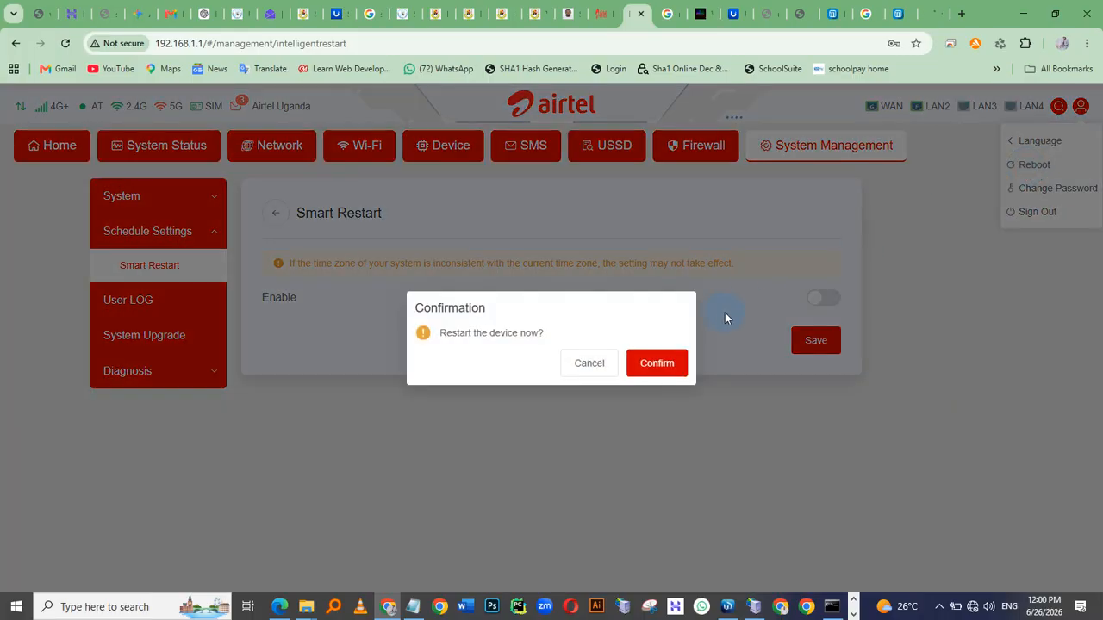
click(652, 362)
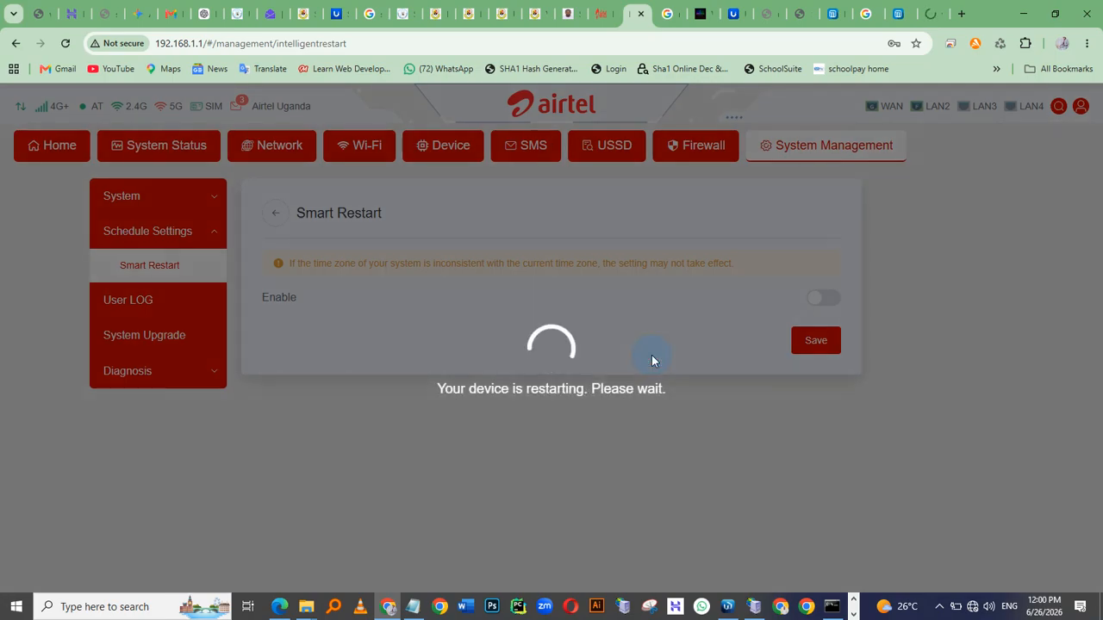
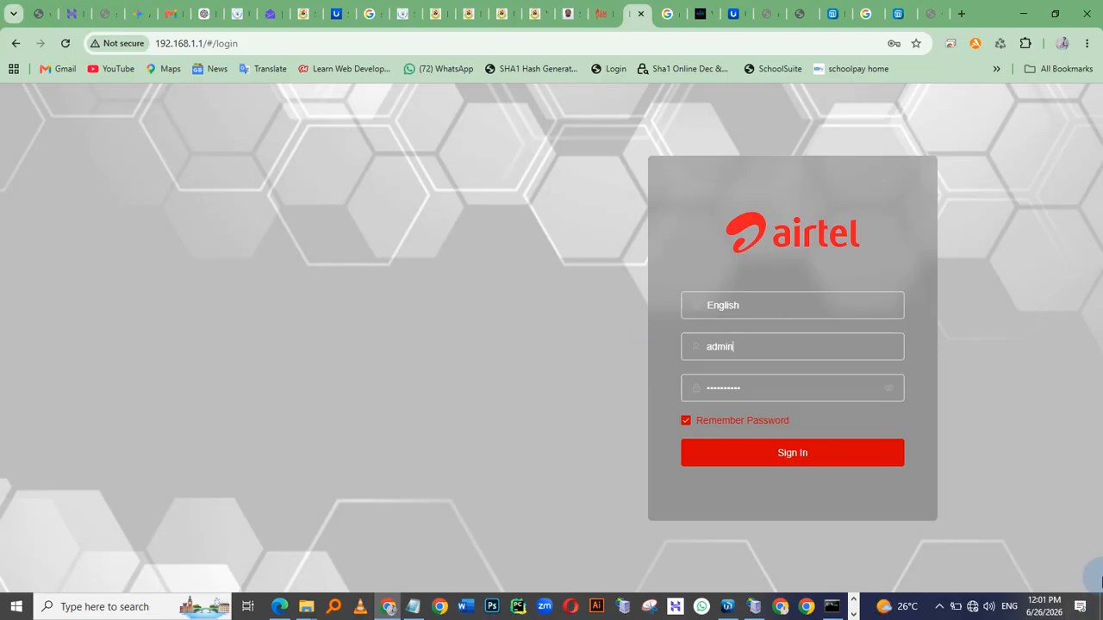
Check the PC's Wi-Fi connection and the mirrored phone's Summit Tech World network details
click(971, 607)
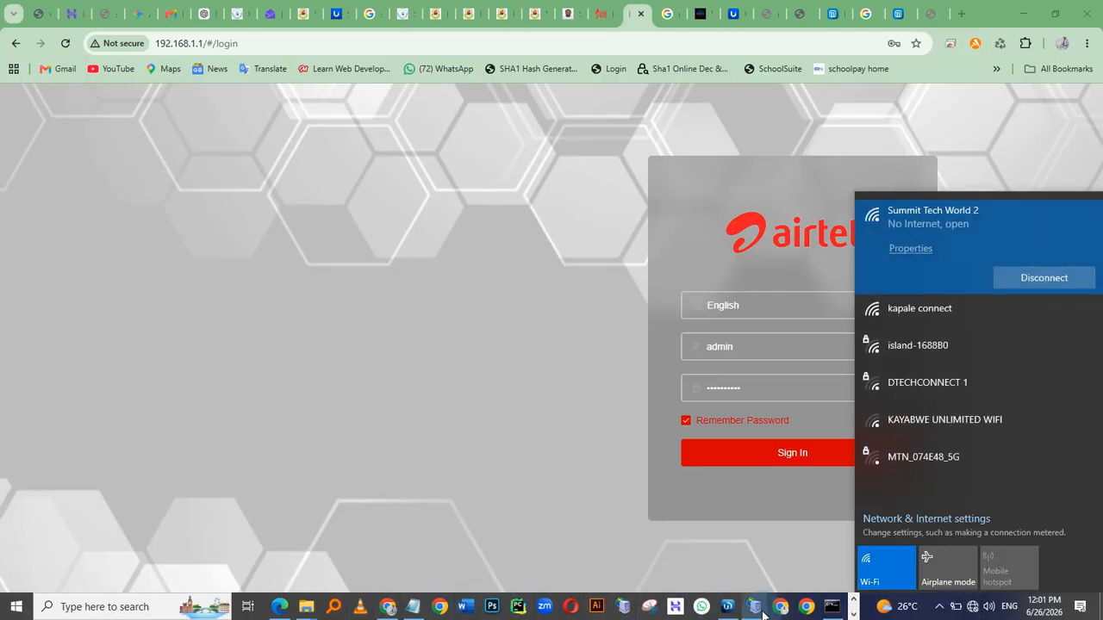
click(853, 614)
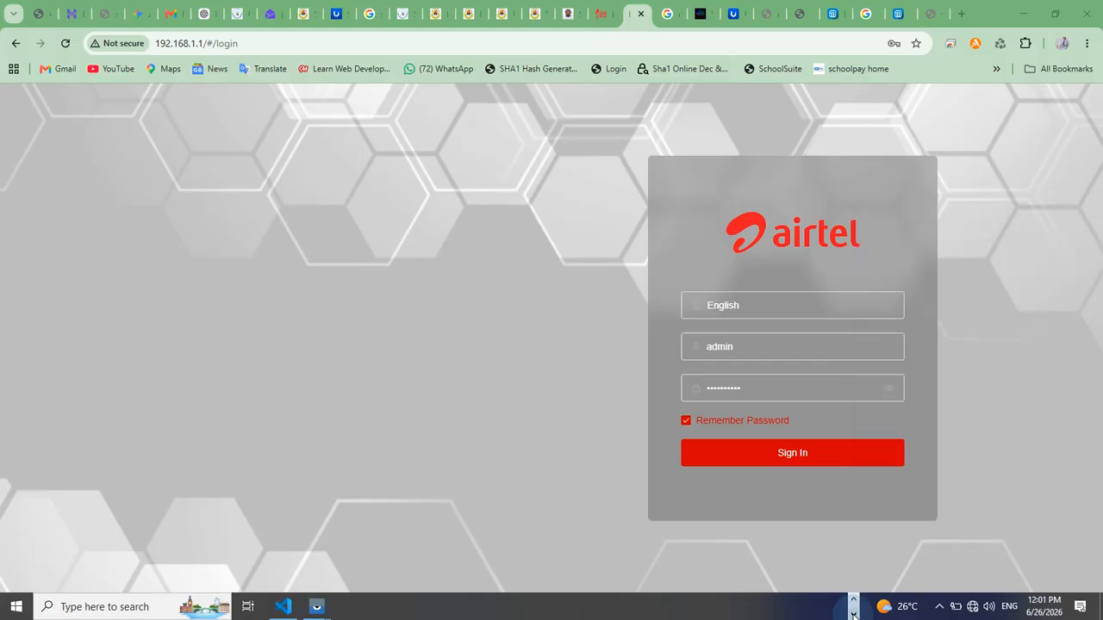
mouse_move(316, 607)
click(360, 558)
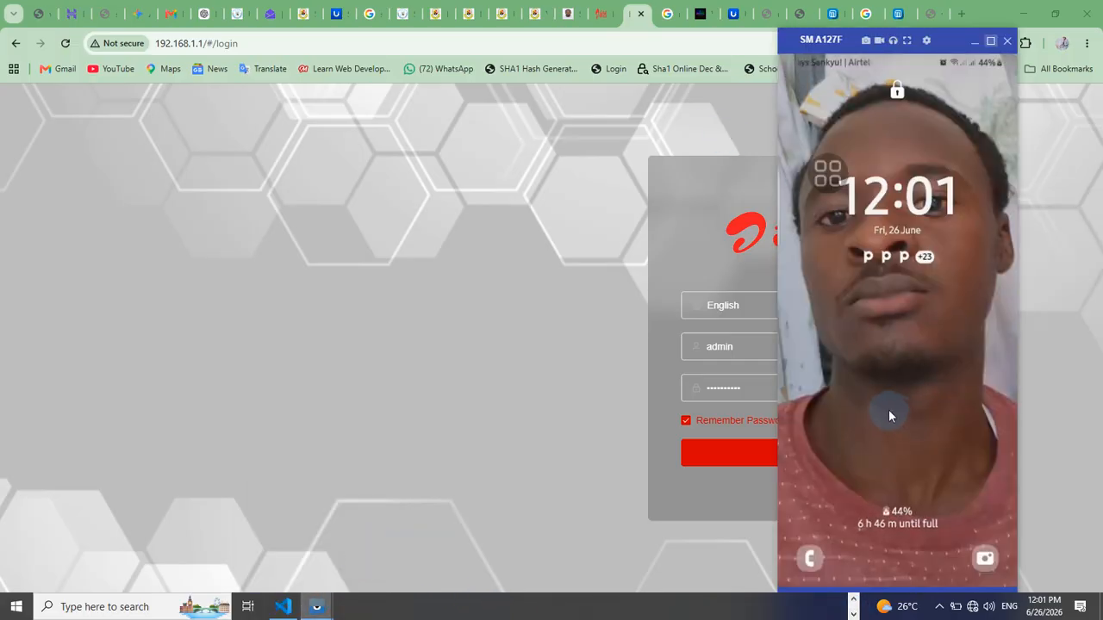
click(886, 396)
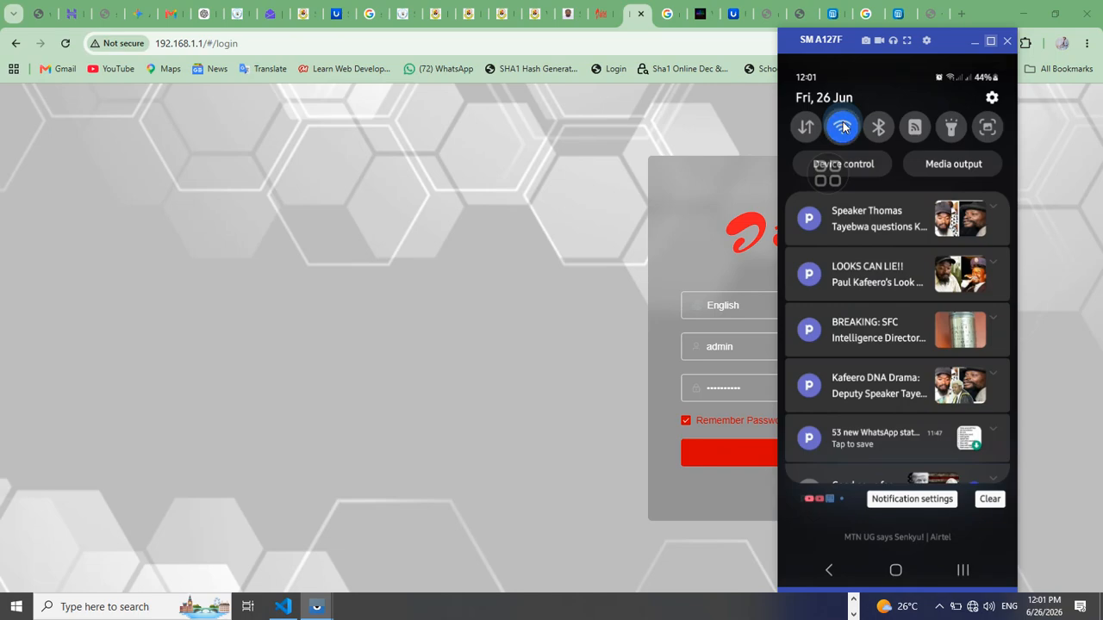
click(844, 127)
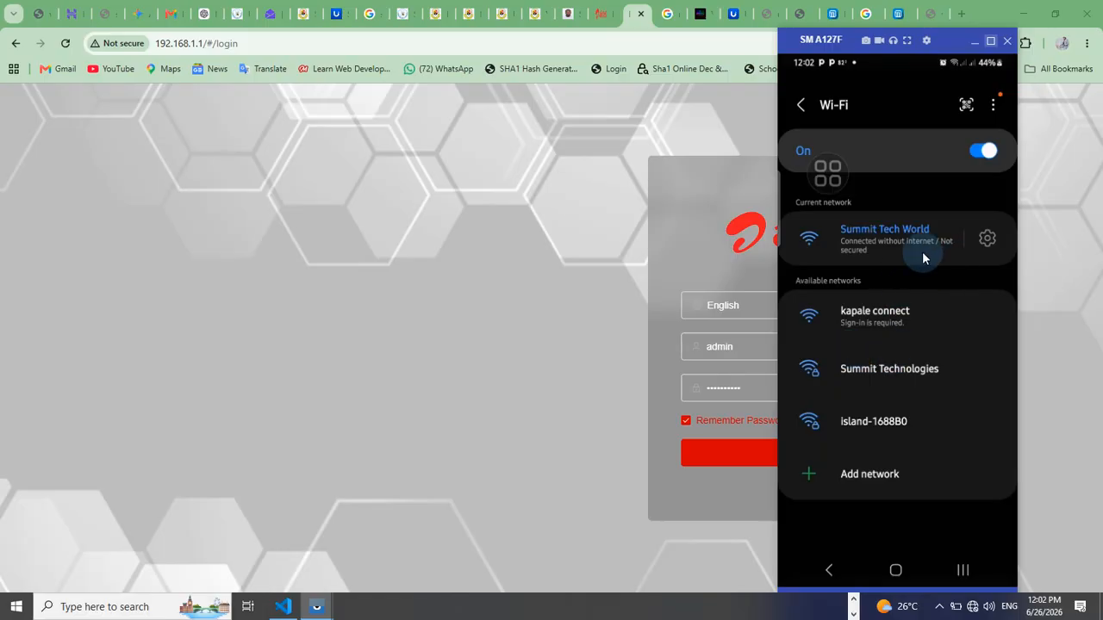
click(988, 248)
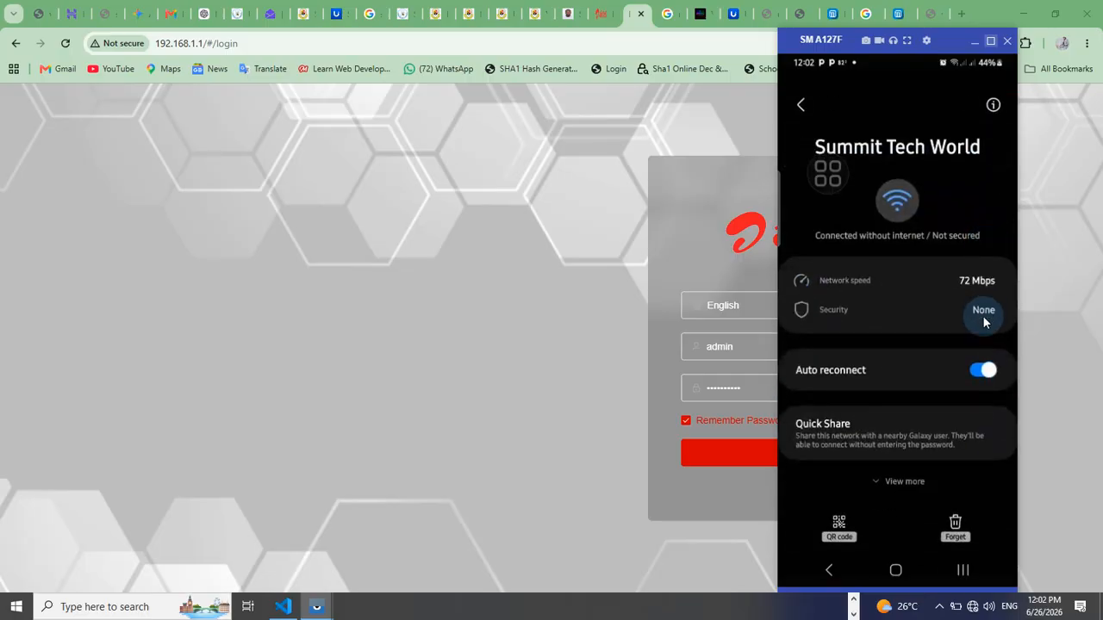
click(956, 527)
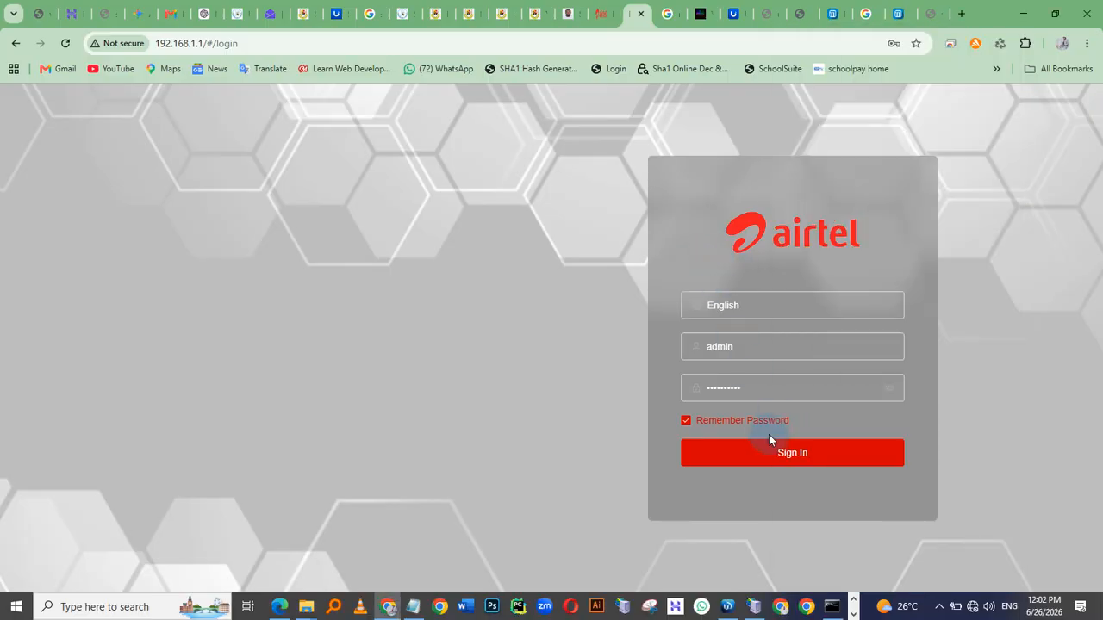
Sign in to the Airtel router admin page and review its connected devices list
click(771, 454)
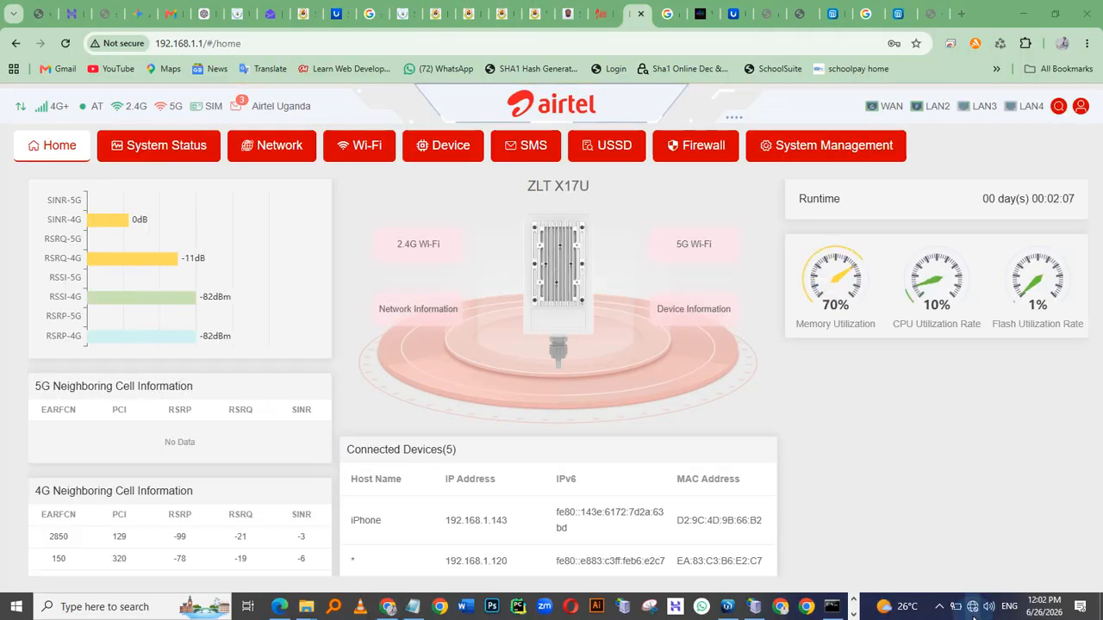
click(973, 614)
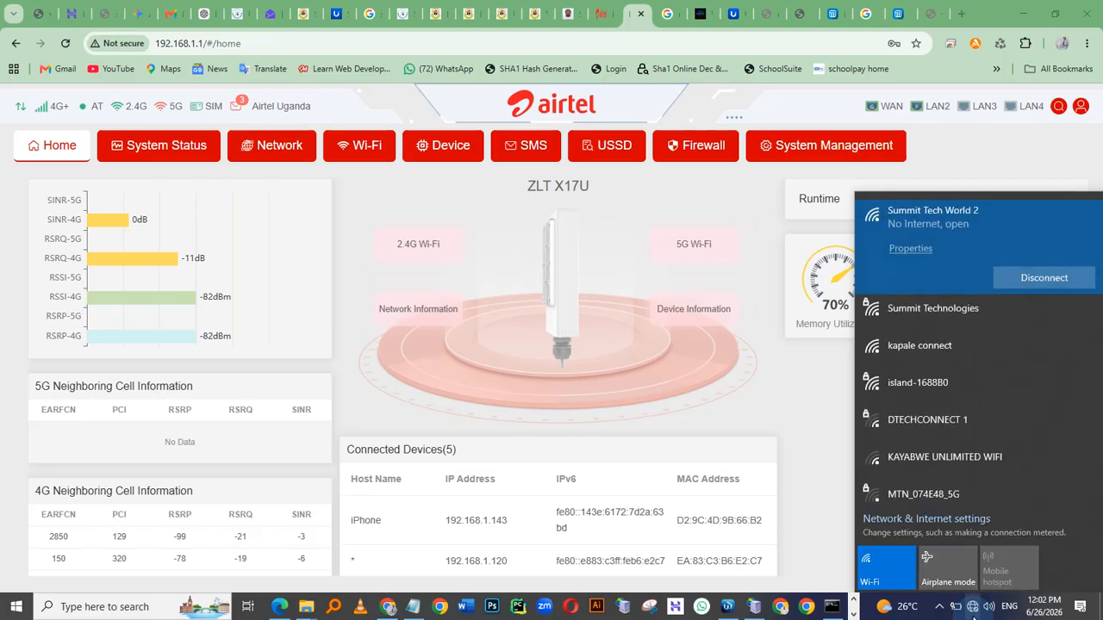
click(972, 613)
scroll(332, 353, down, 2)
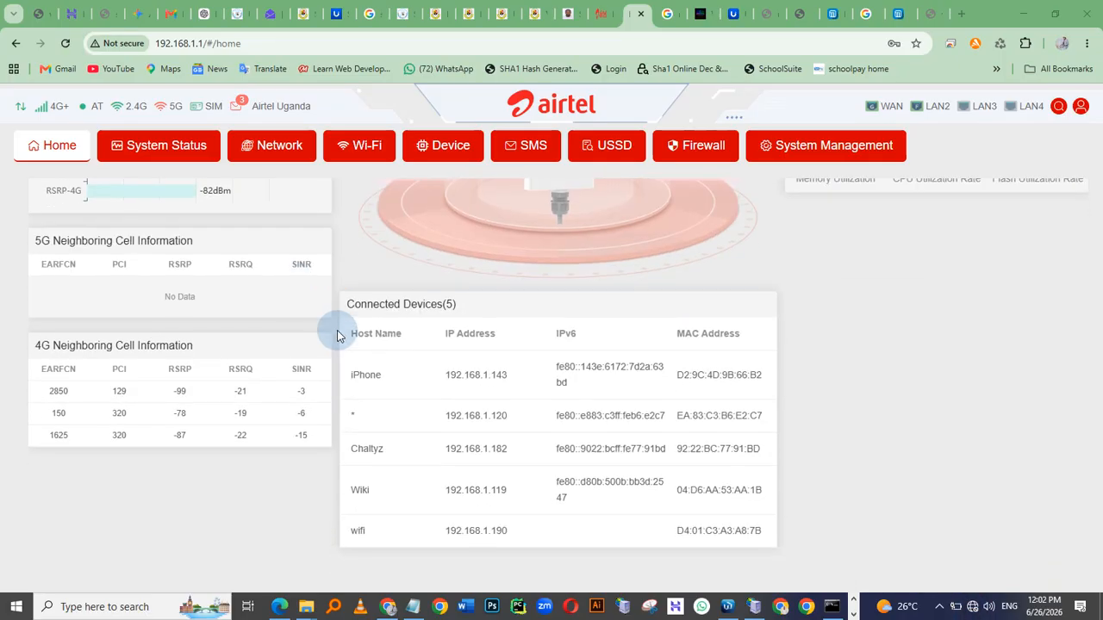
Open the firewall's Filter Rules and browse the MAC, Port and IP-Port filter tabs
click(698, 146)
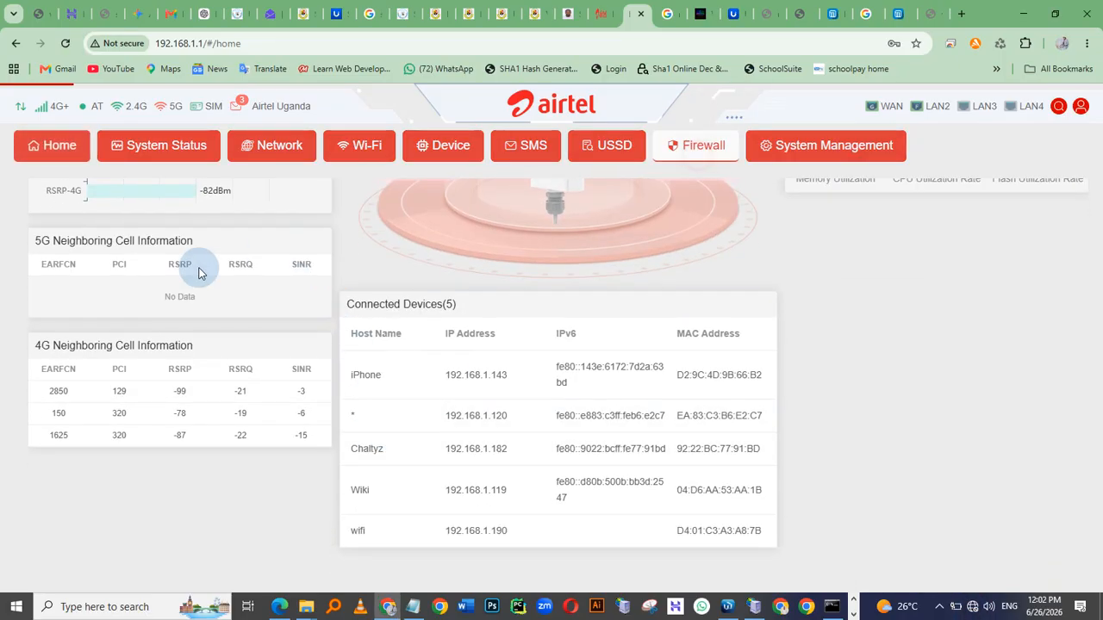
click(131, 266)
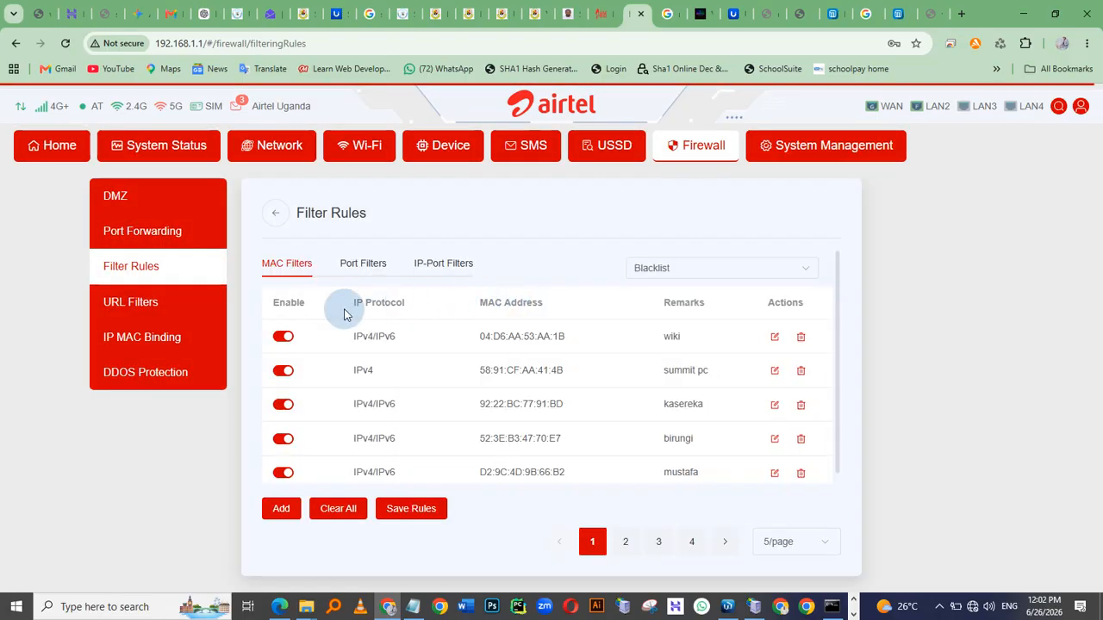
scroll(632, 324, down, 1)
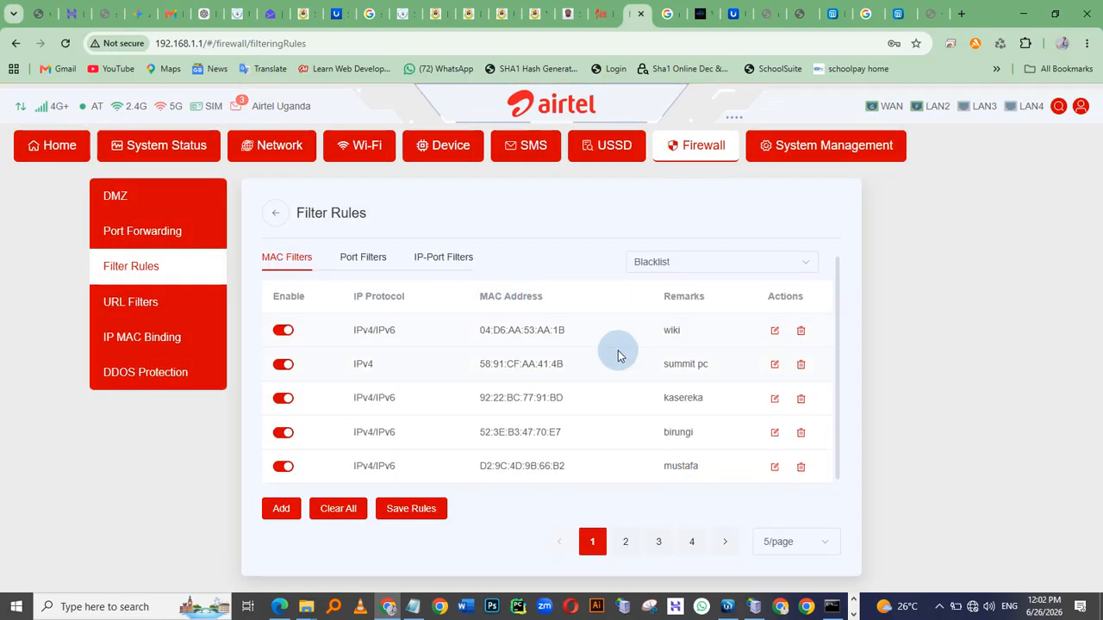
scroll(615, 349, up, 1)
scroll(534, 395, down, 1)
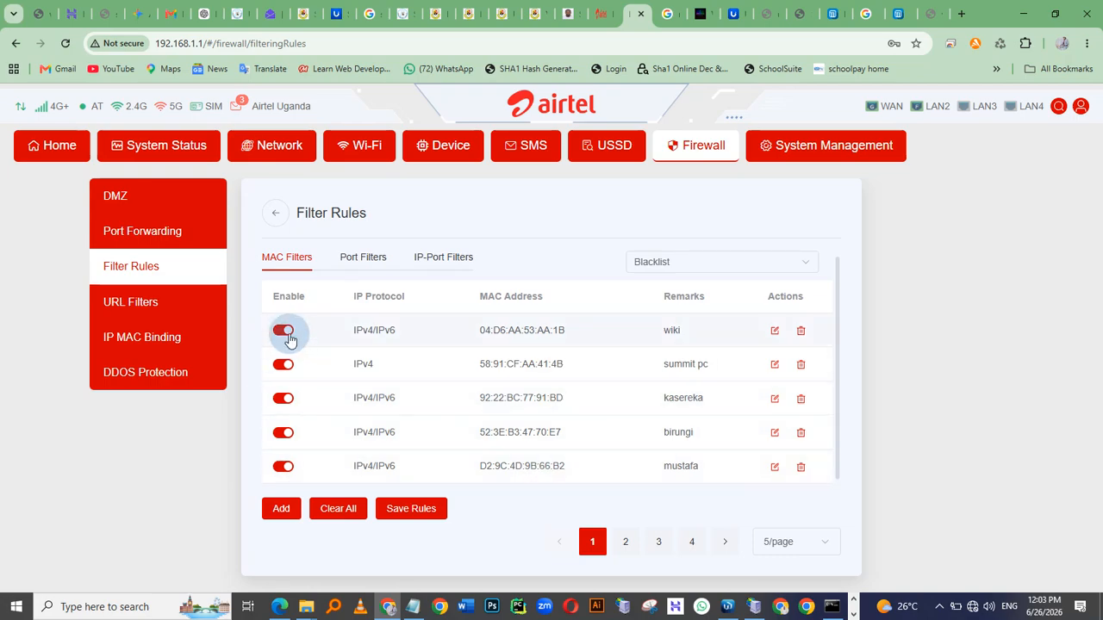
click(355, 266)
click(415, 265)
click(290, 264)
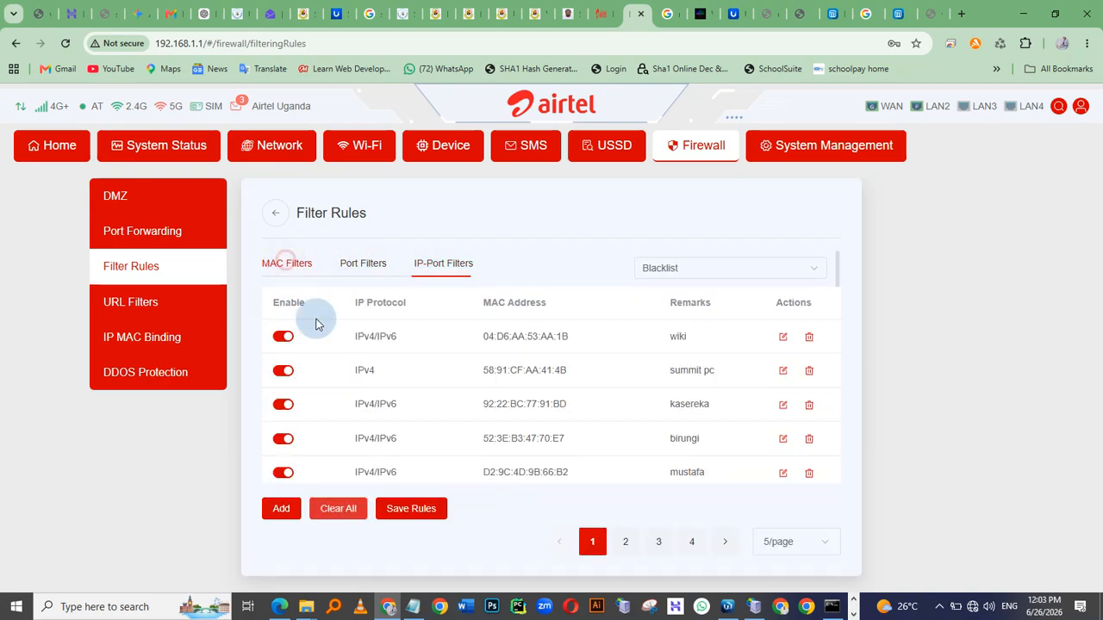
Disable the five MAC filter rules on the first page and save the rules
click(284, 336)
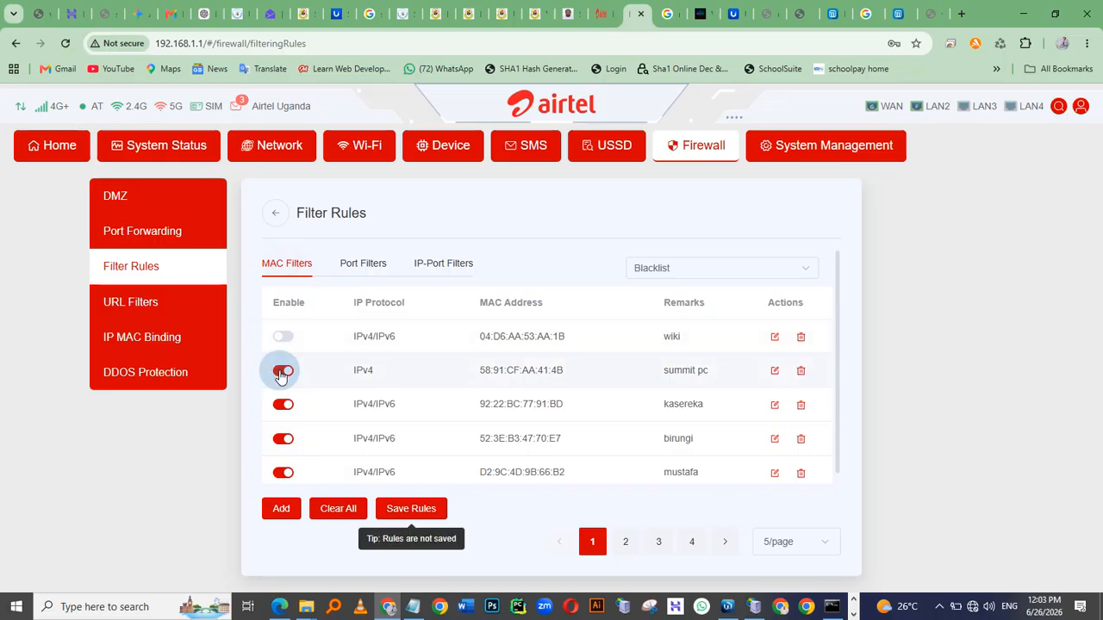
click(282, 370)
click(283, 403)
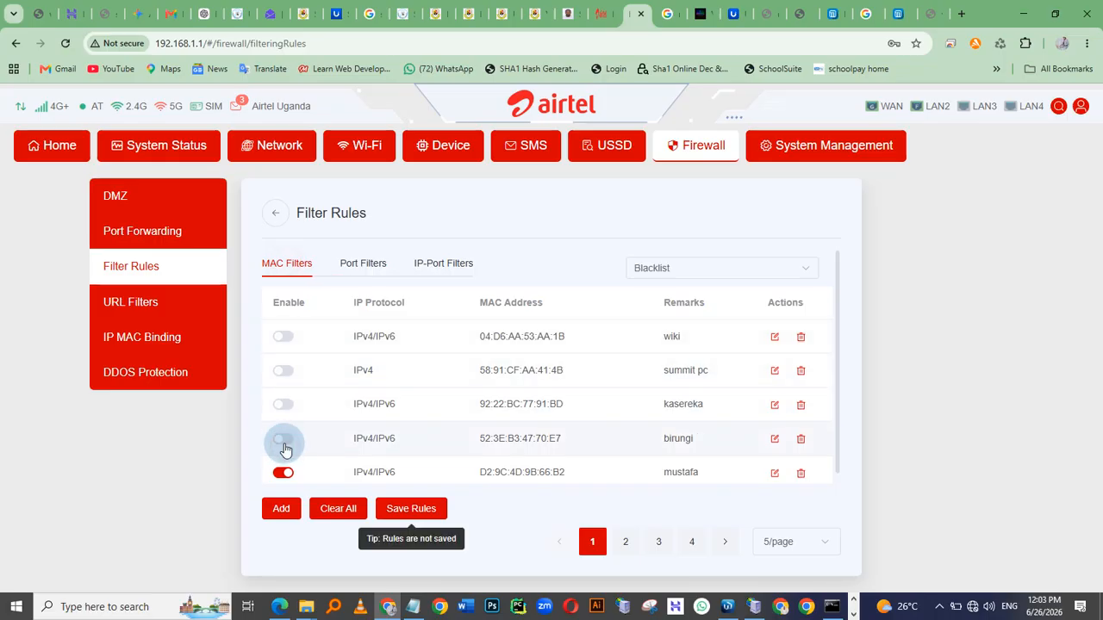
click(283, 472)
scroll(302, 430, down, 1)
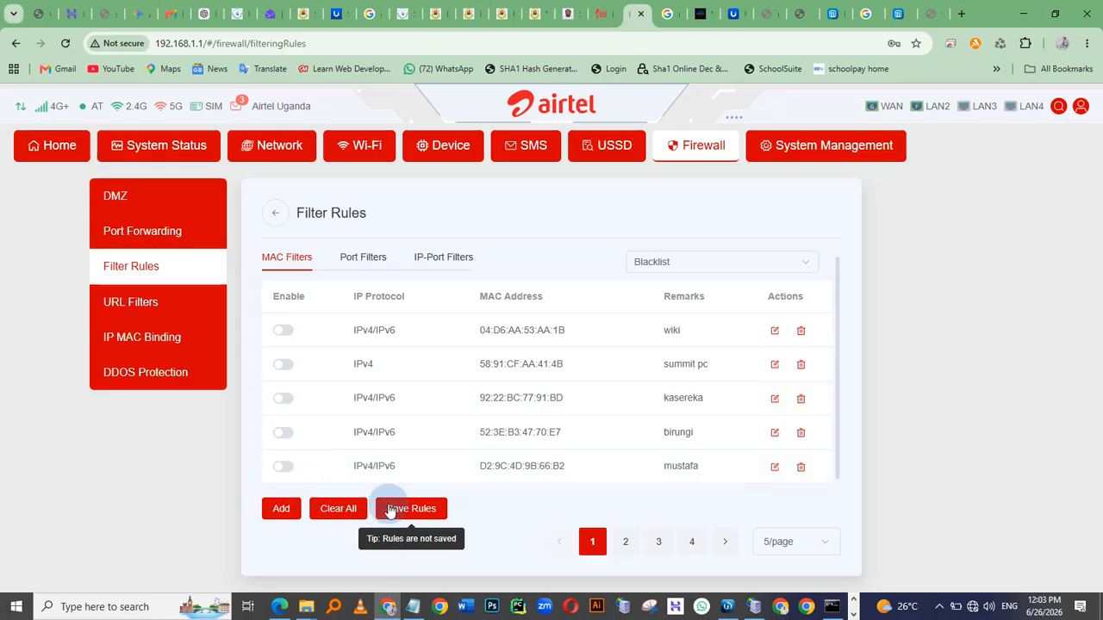
click(397, 512)
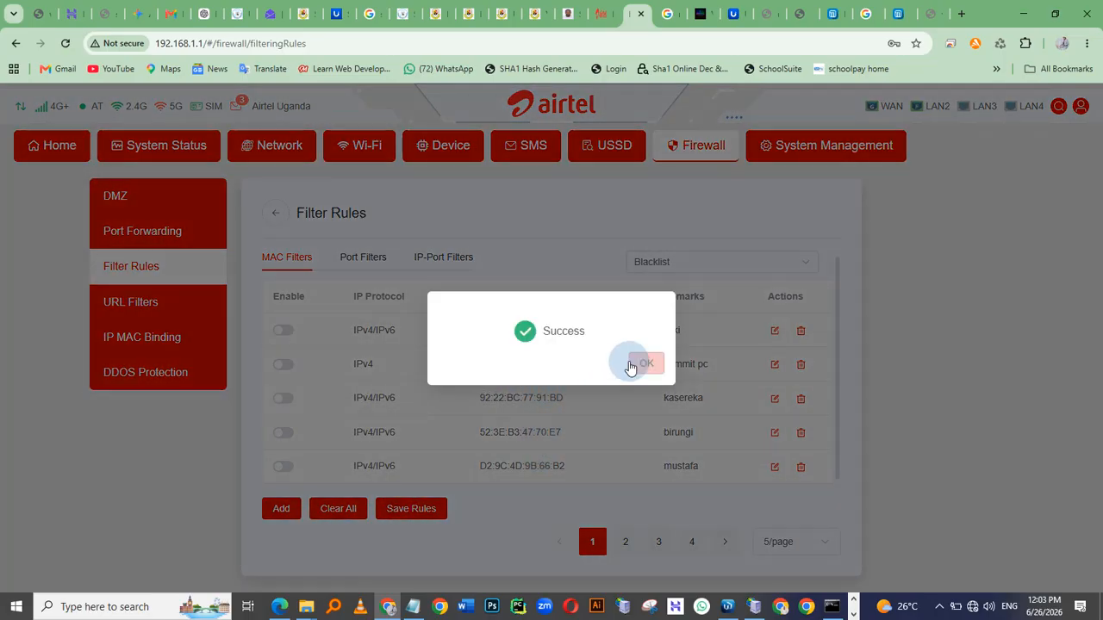
click(632, 365)
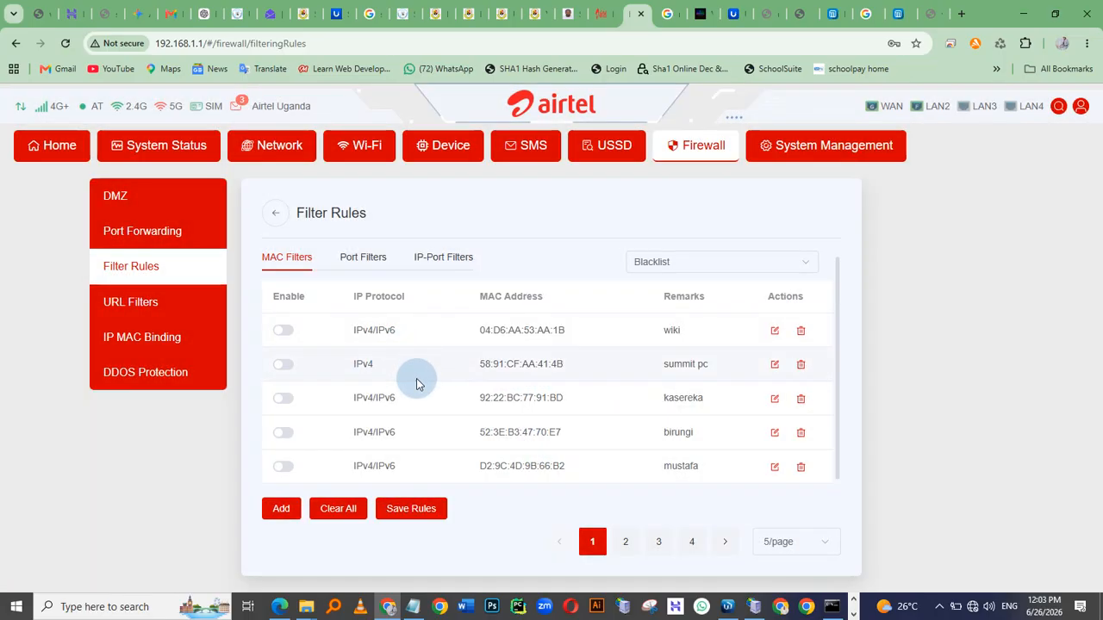
Show 15 rules per page and disable the microtik MAC filter rule on page 2
click(625, 541)
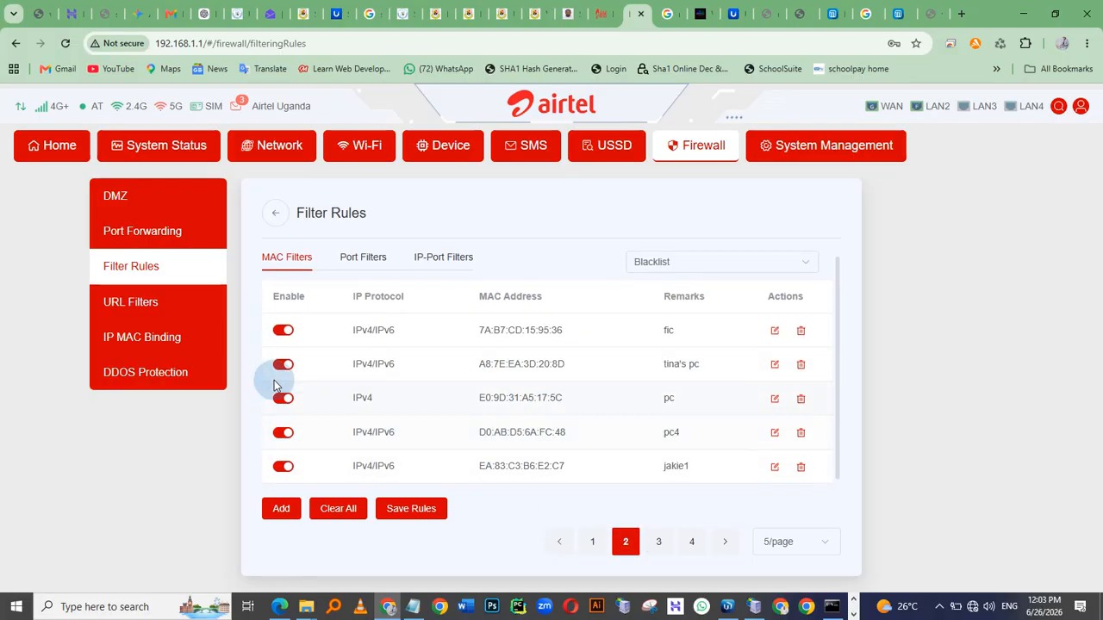
click(778, 541)
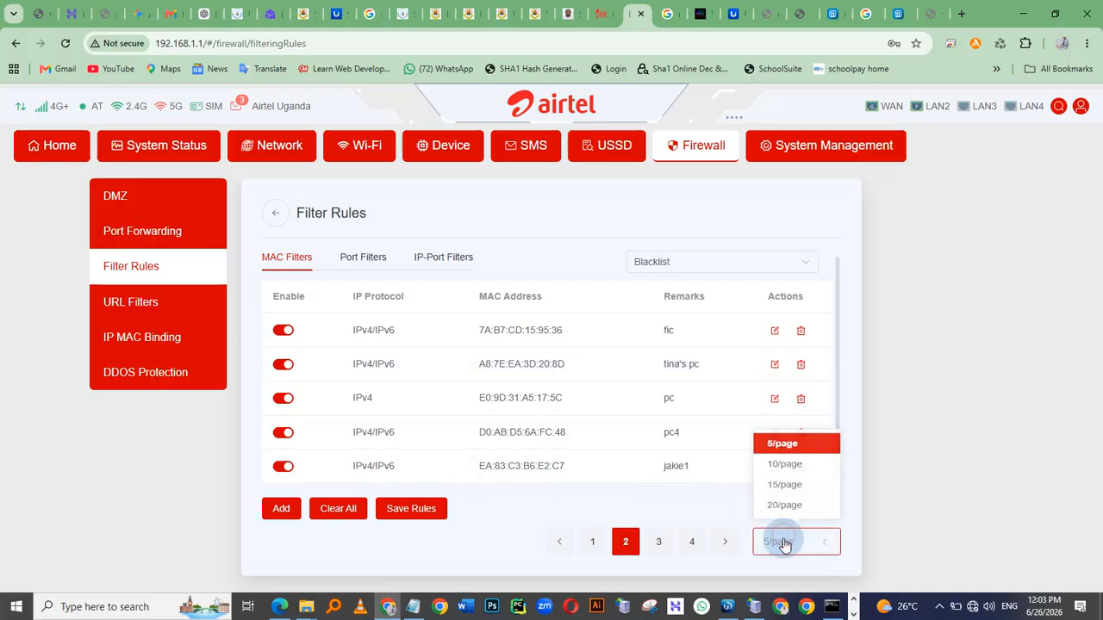
click(774, 488)
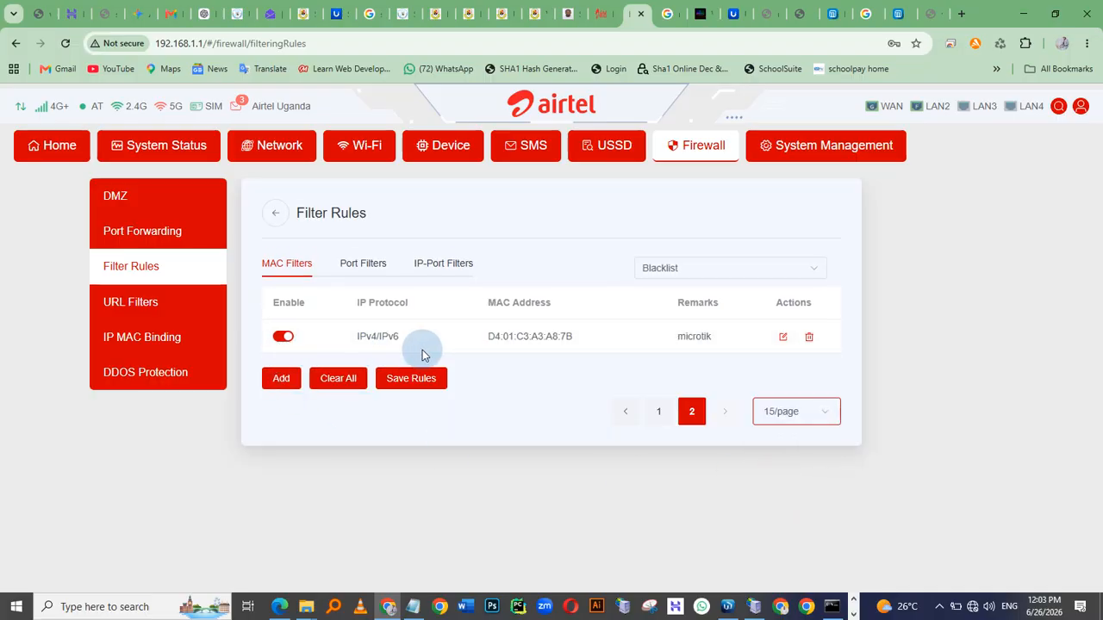
click(284, 339)
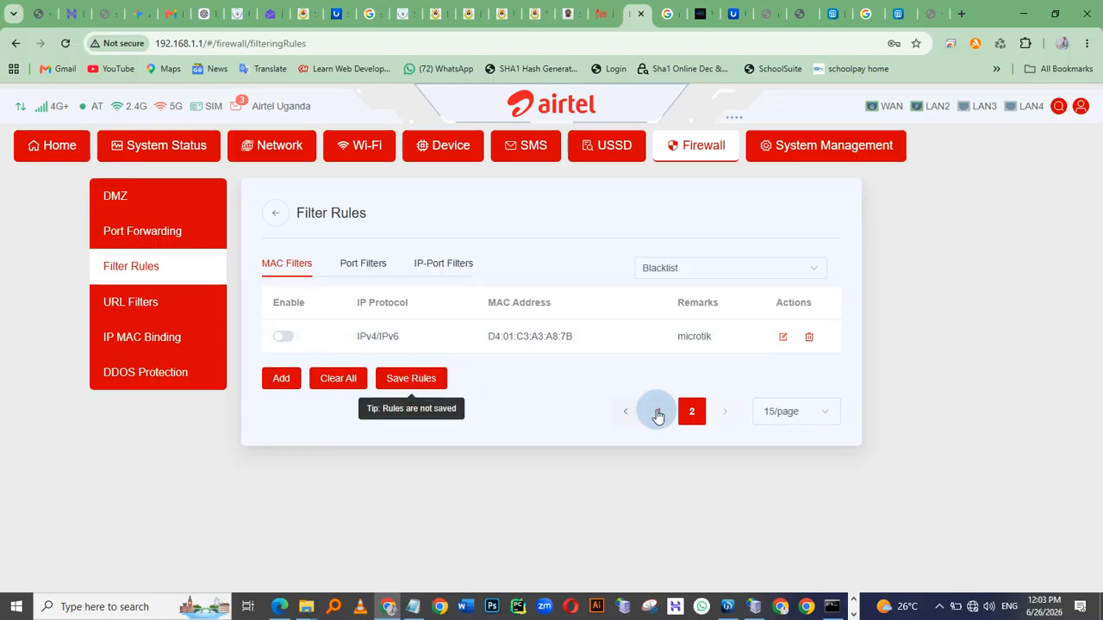
Disable all remaining MAC filter rules on page 1 and save the rules
click(658, 414)
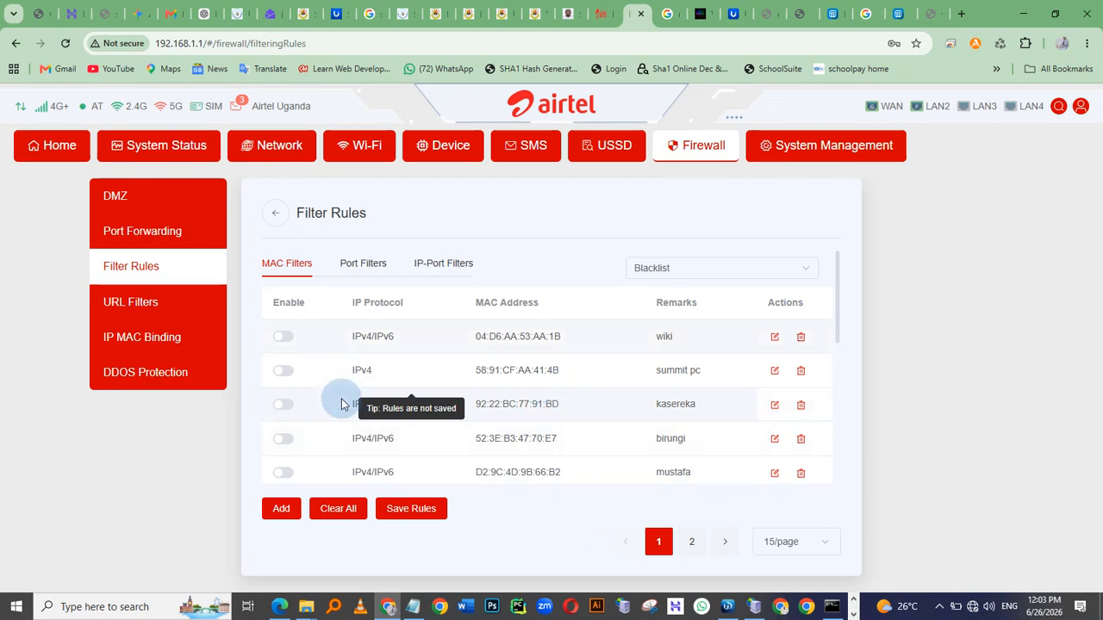
scroll(345, 405, down, 3)
scroll(349, 410, down, 3)
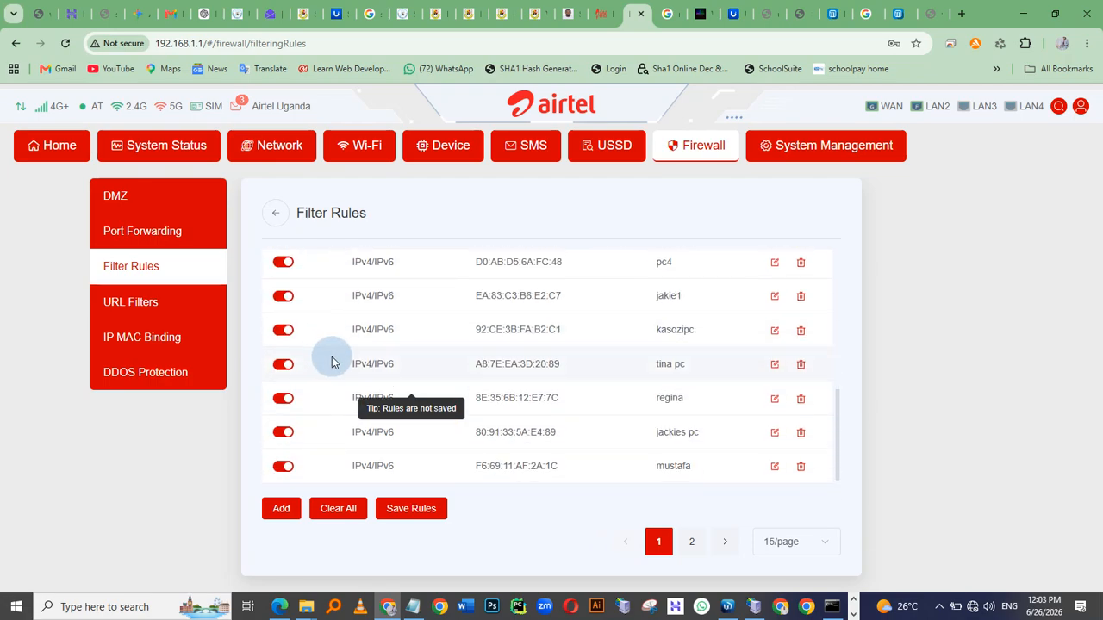
click(283, 432)
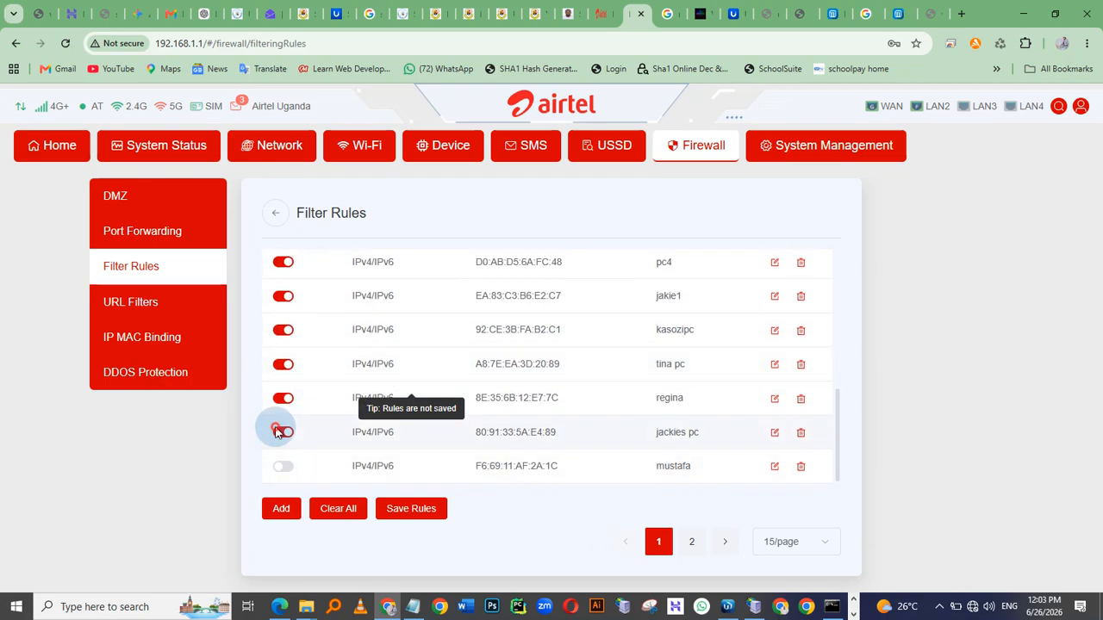
click(283, 398)
click(282, 366)
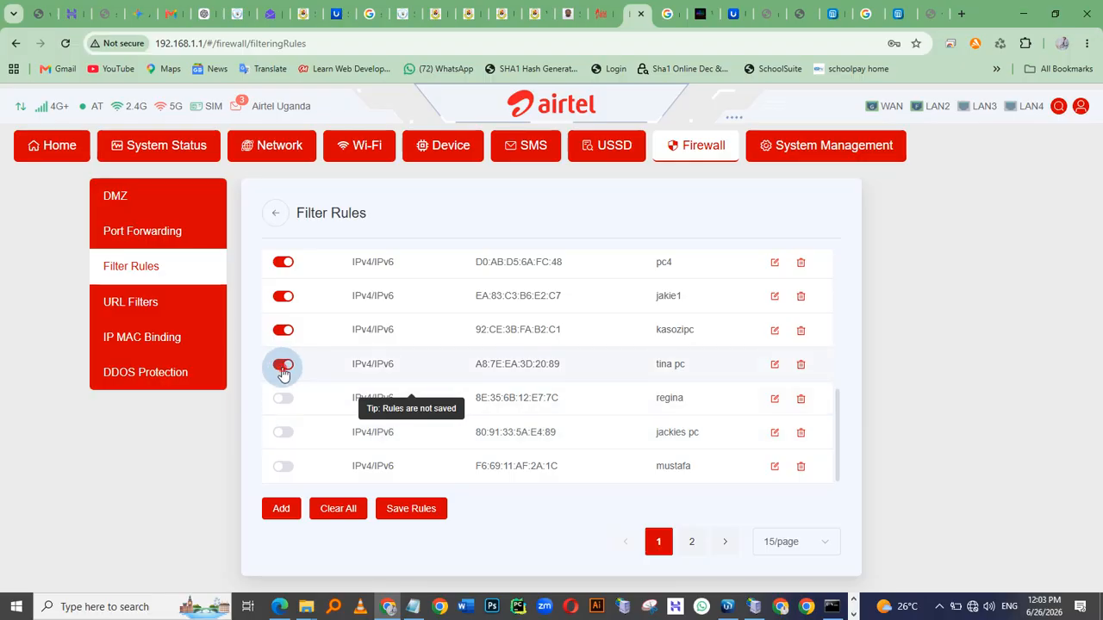
click(284, 331)
click(283, 295)
scroll(286, 345, up, 3)
click(285, 399)
click(283, 366)
click(284, 332)
click(284, 297)
scroll(295, 362, up, 2)
scroll(301, 362, down, 4)
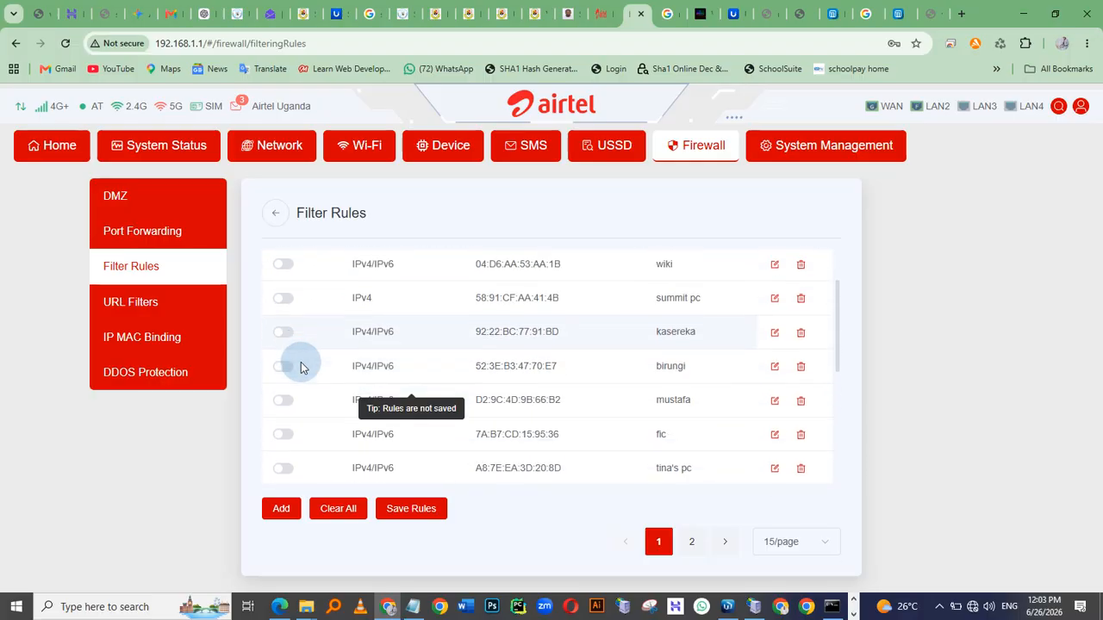
click(396, 509)
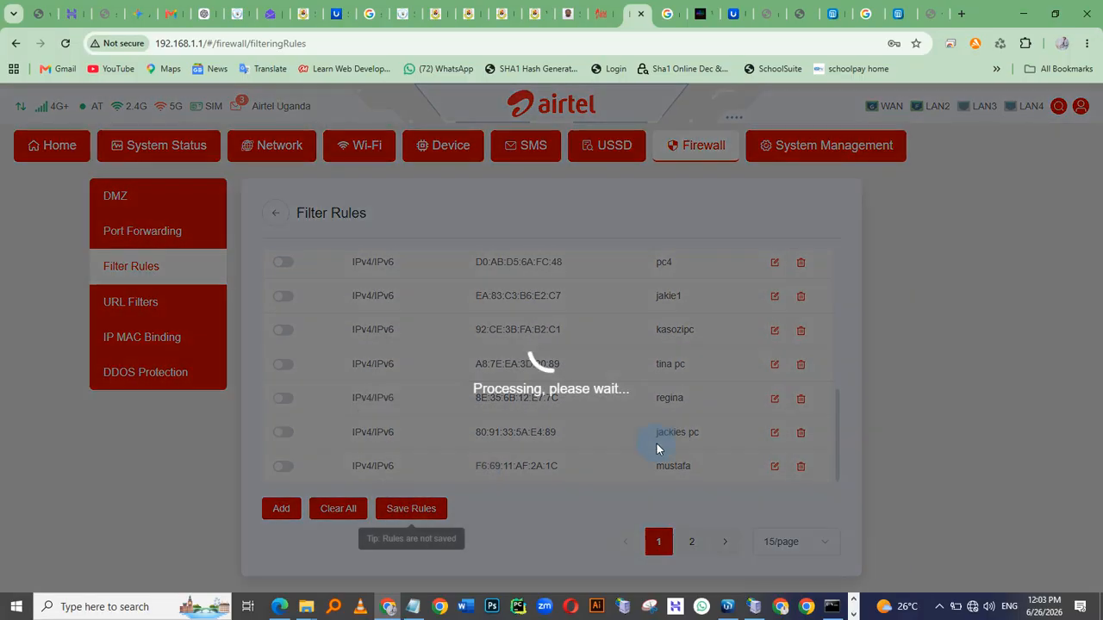
click(646, 363)
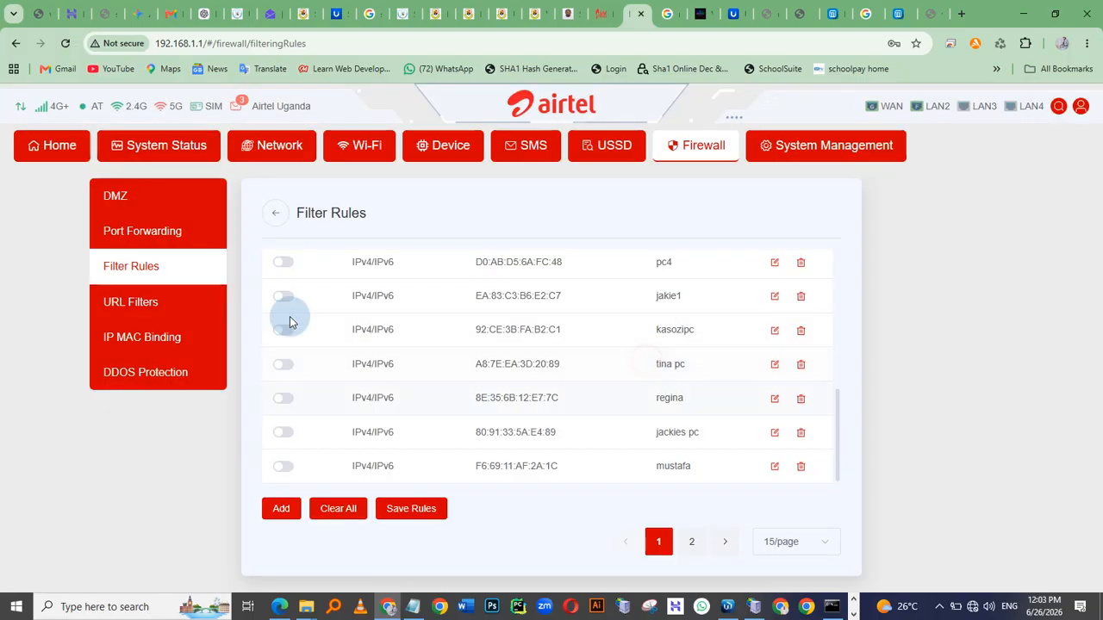
Switch to Command Prompt and then to the MikroTik WinBox hotspot users window
scroll(582, 349, up, 5)
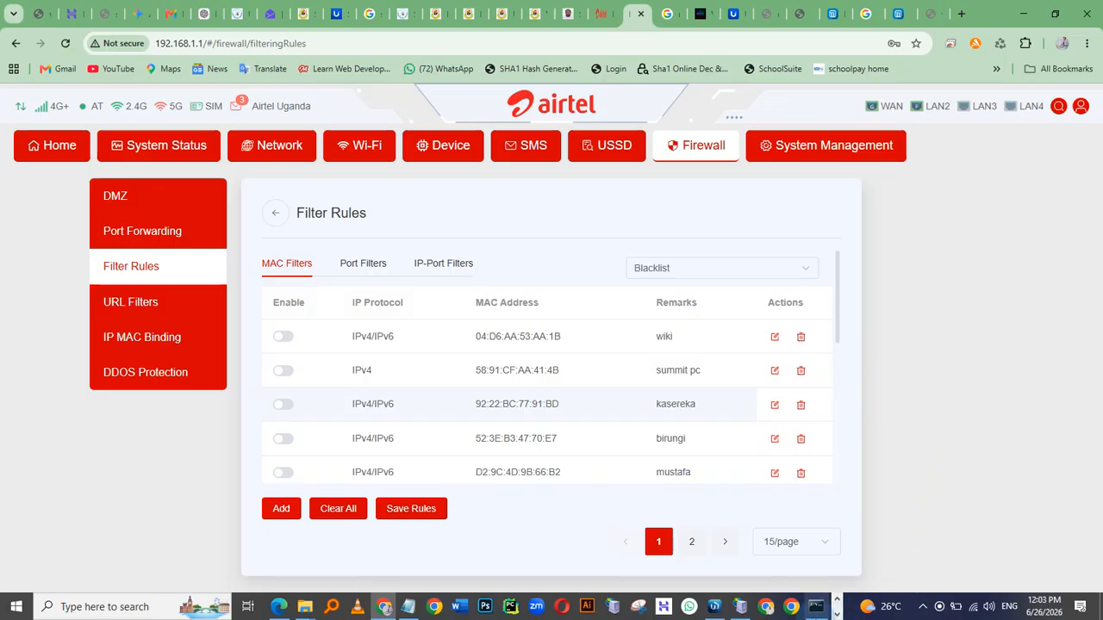
click(815, 609)
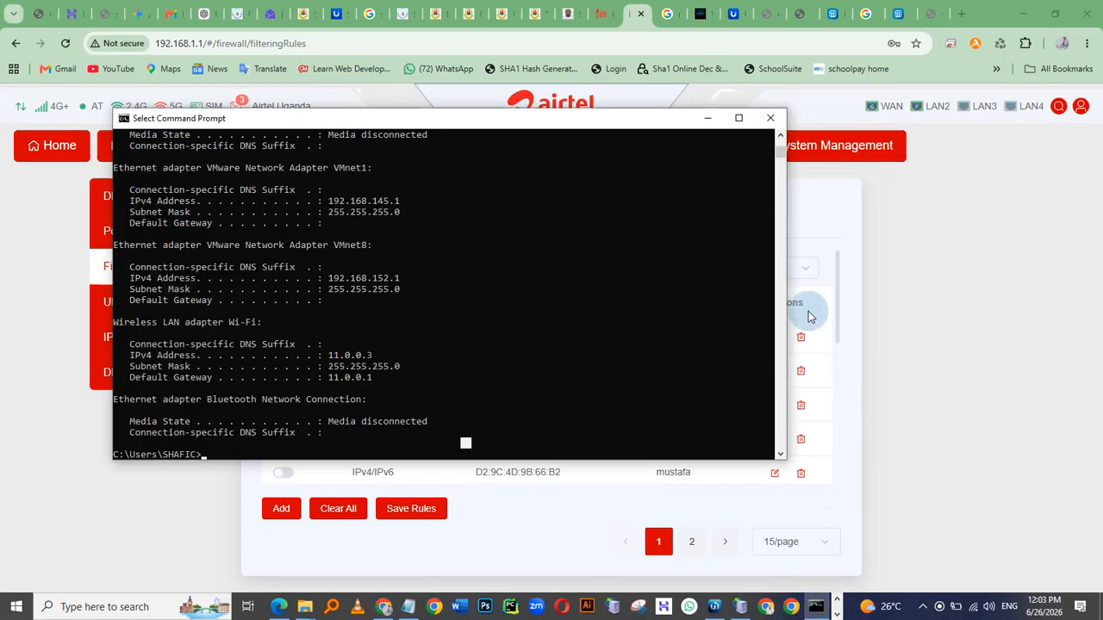
click(924, 608)
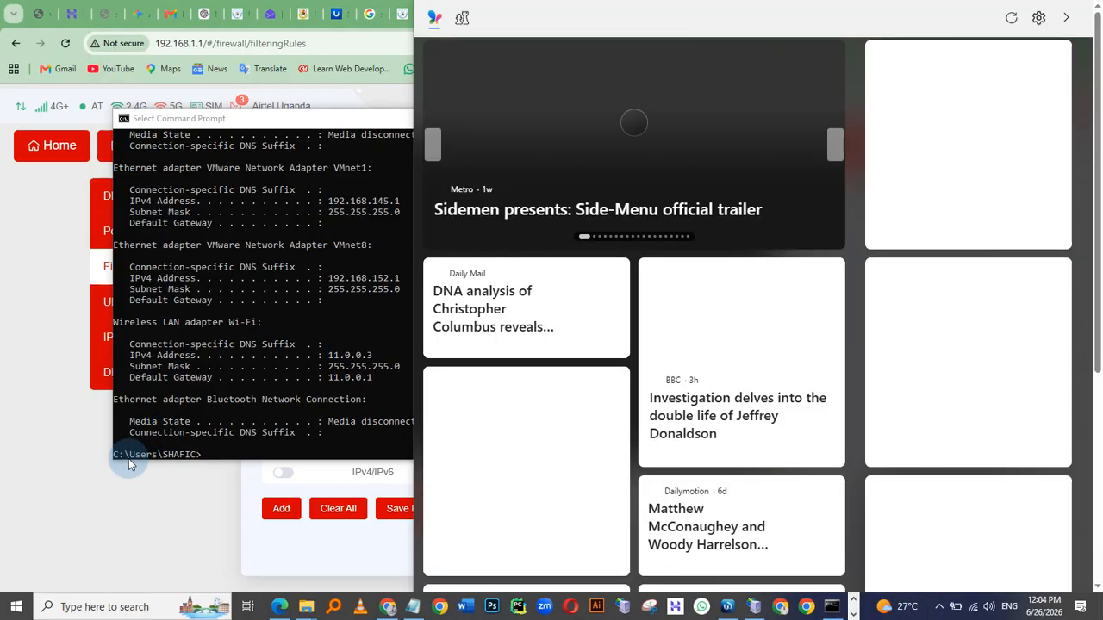
click(129, 466)
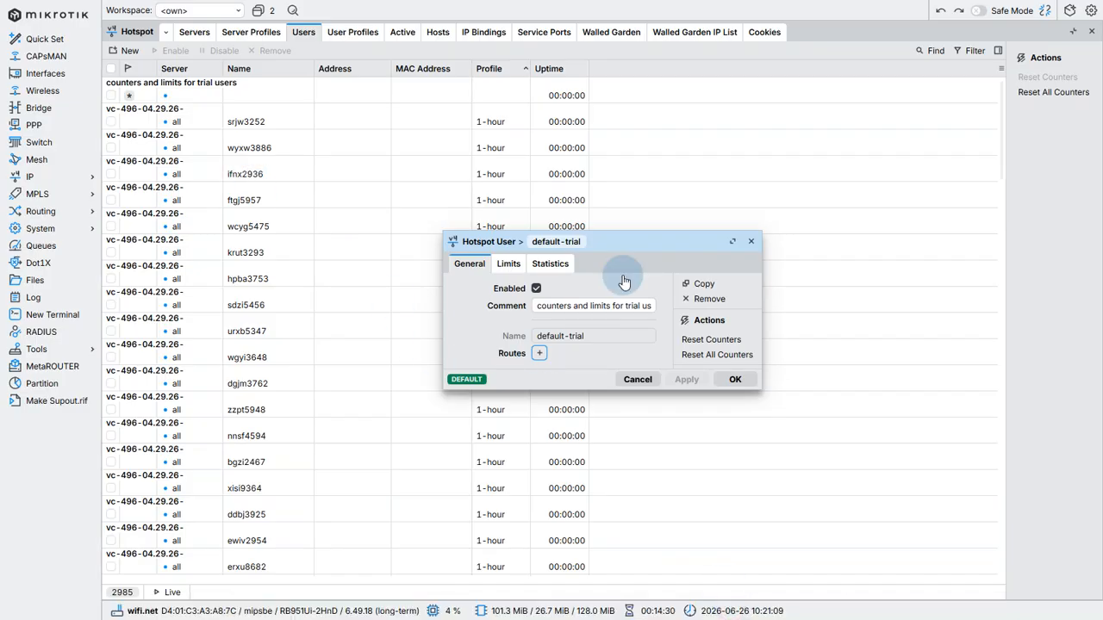
Close the default-trial hotspot user dialog and open the list of active hotspot sessions
click(751, 242)
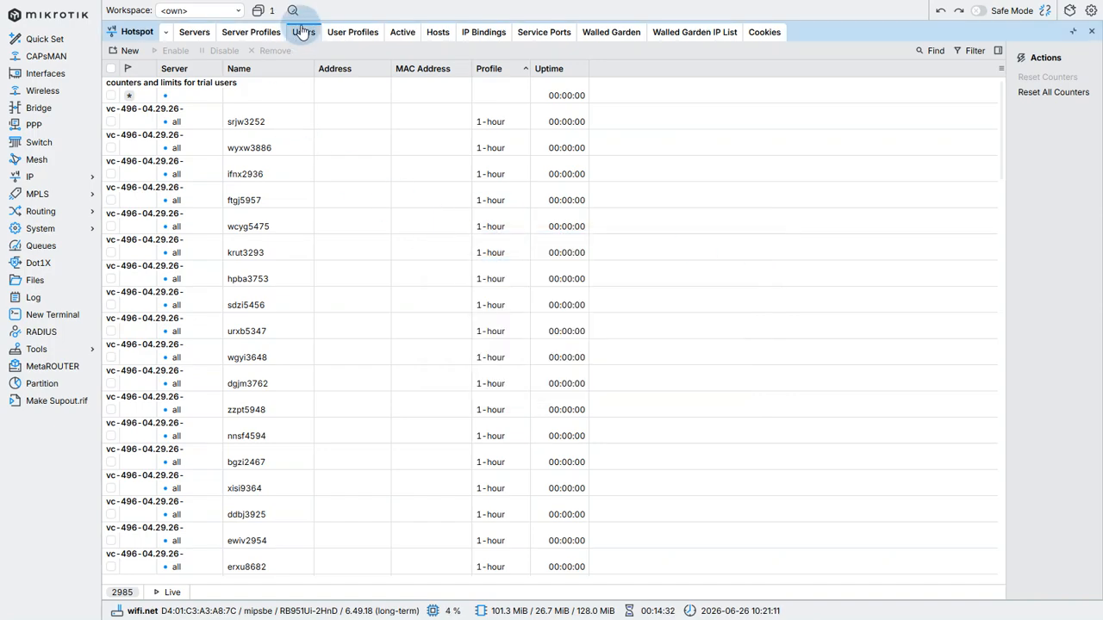
click(395, 38)
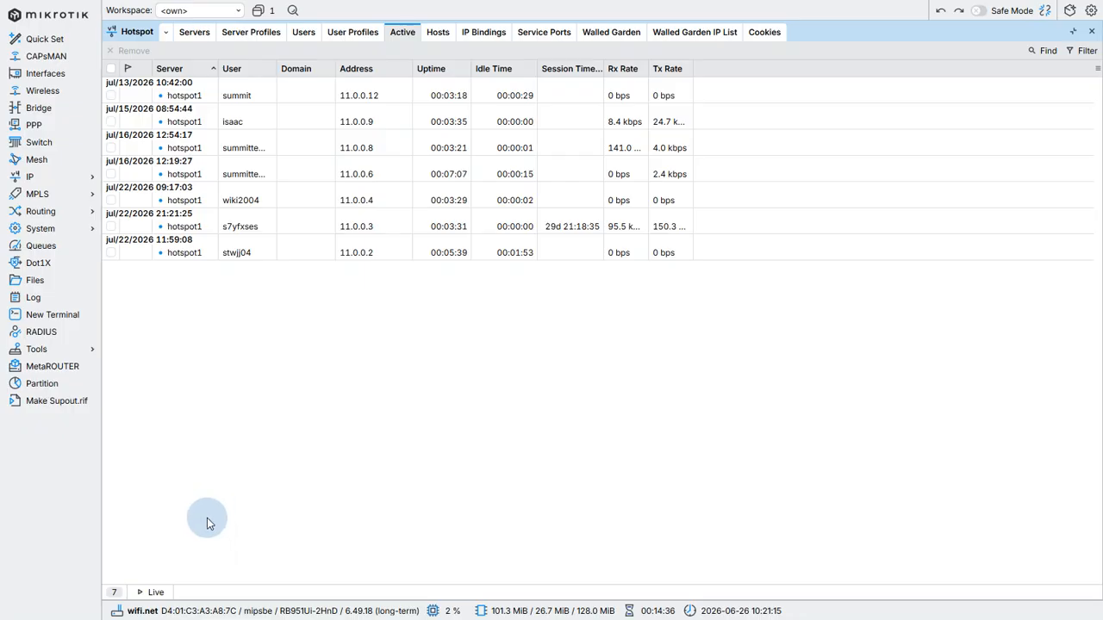
Switch to the mirrored phone window and connect the phone to the Summit Tech World Wi-Fi network
key(alt+Tab)
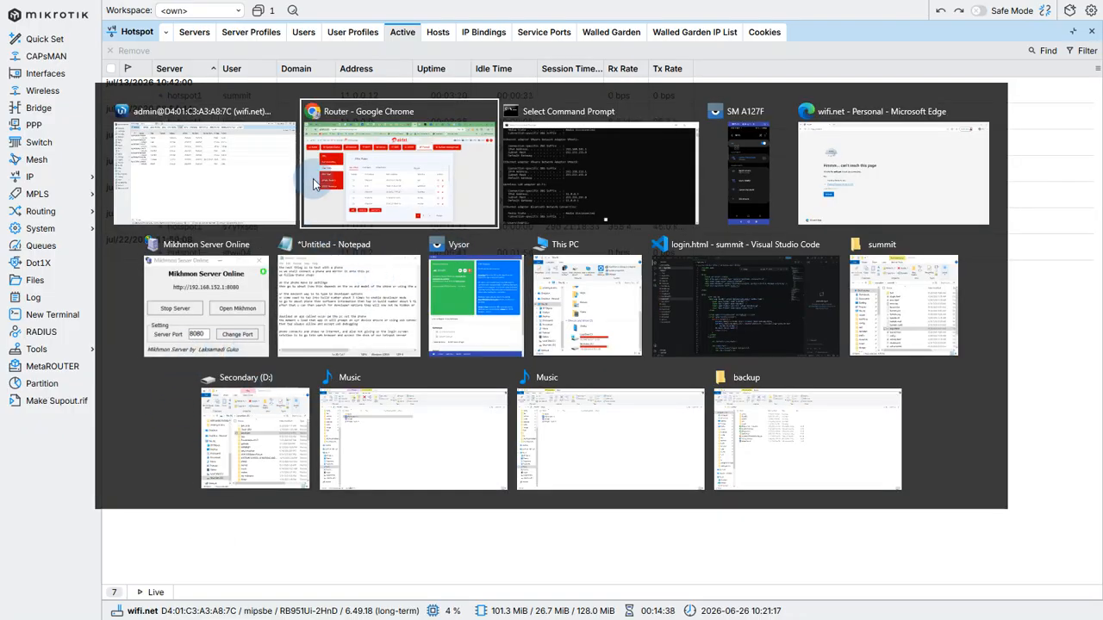
click(754, 164)
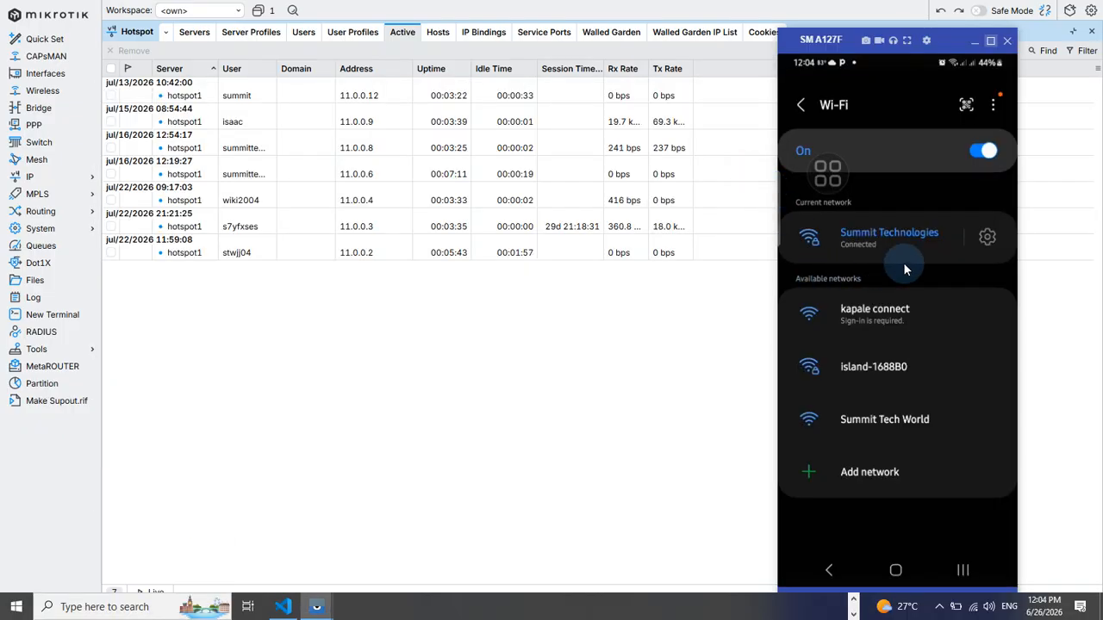
click(883, 420)
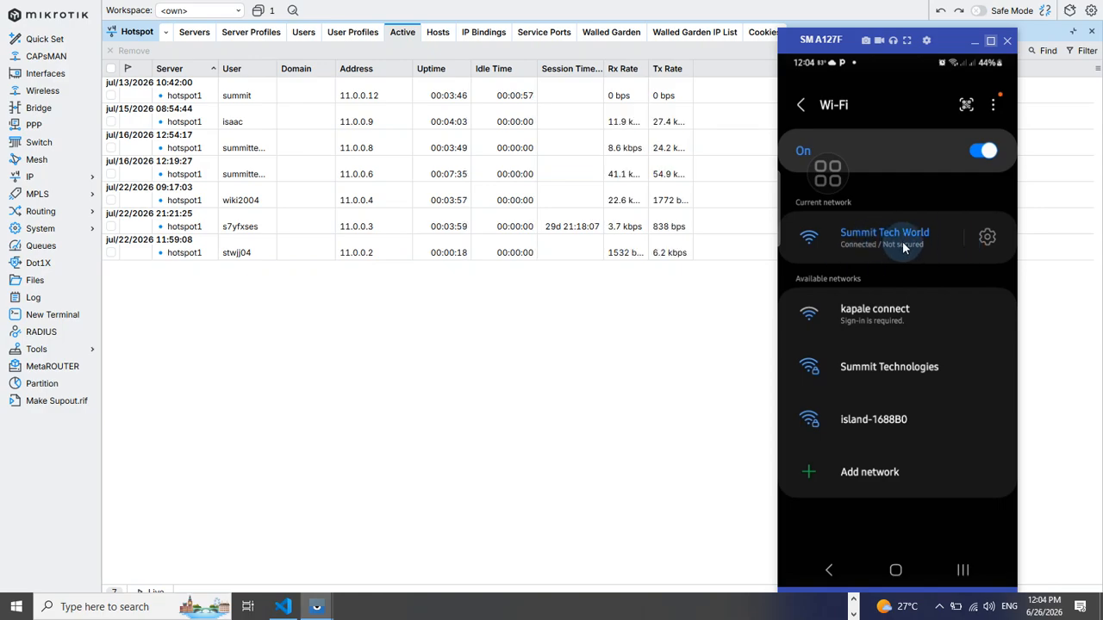
Open the Summit Tech World network details on the phone and examine its IP settings and address
click(988, 239)
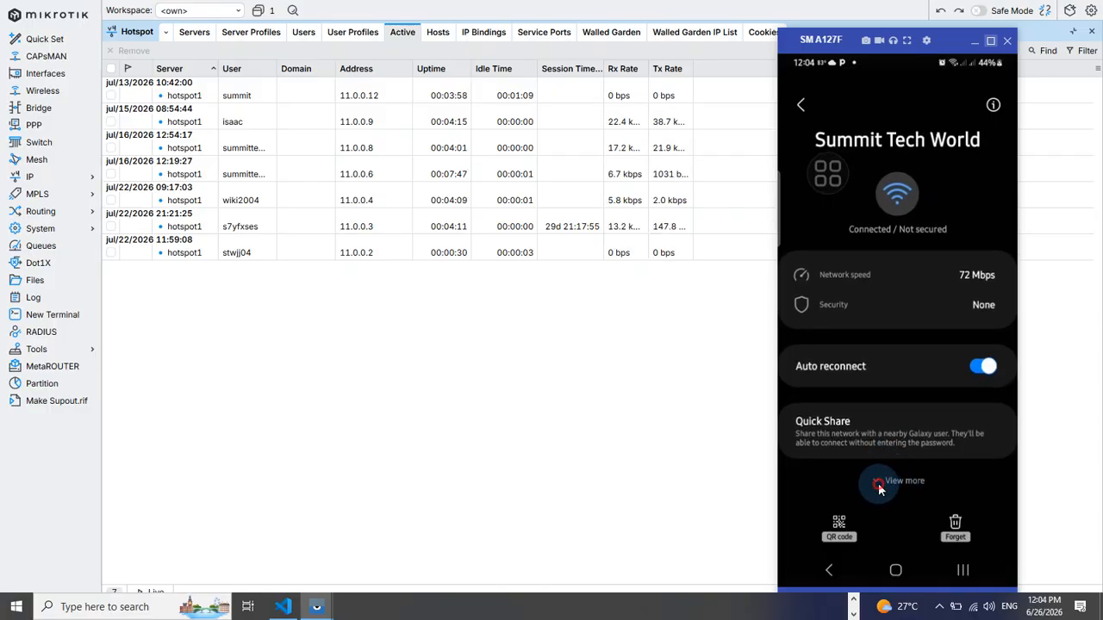
click(879, 481)
scroll(896, 479, down, 5)
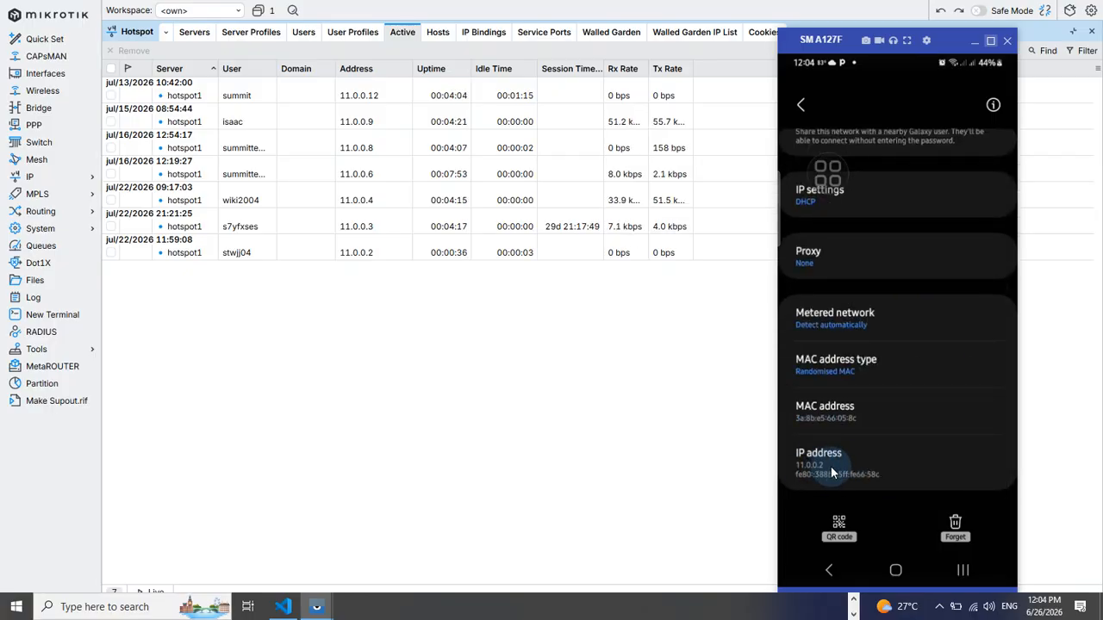
scroll(821, 413, up, 10)
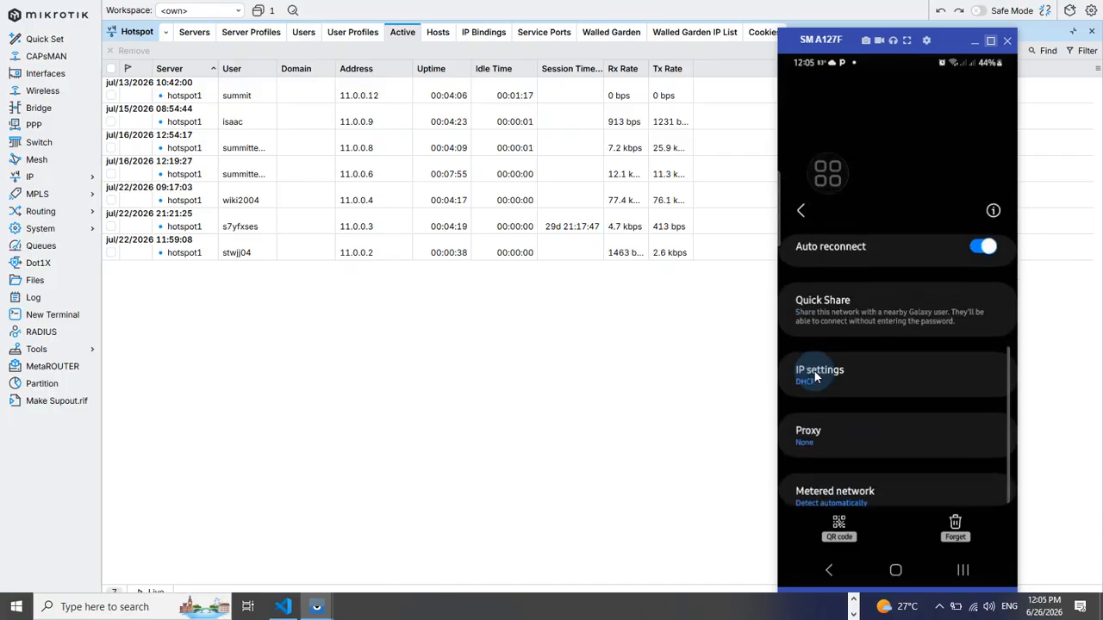
scroll(850, 399, down, 3)
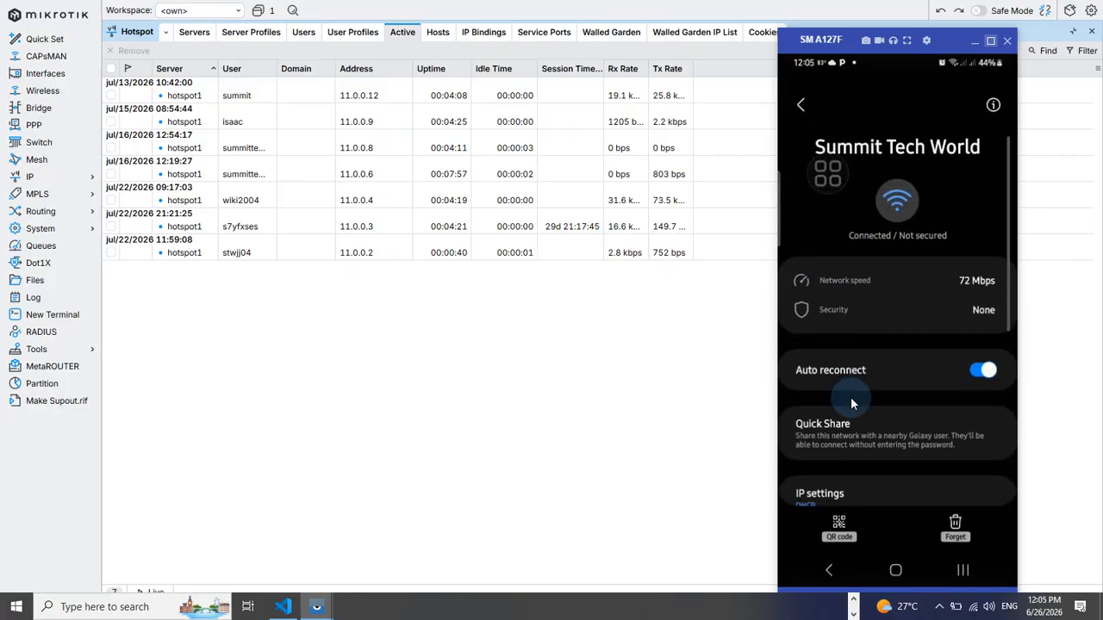
Switch to the phone's browser and load the wifi.net/status page
click(962, 569)
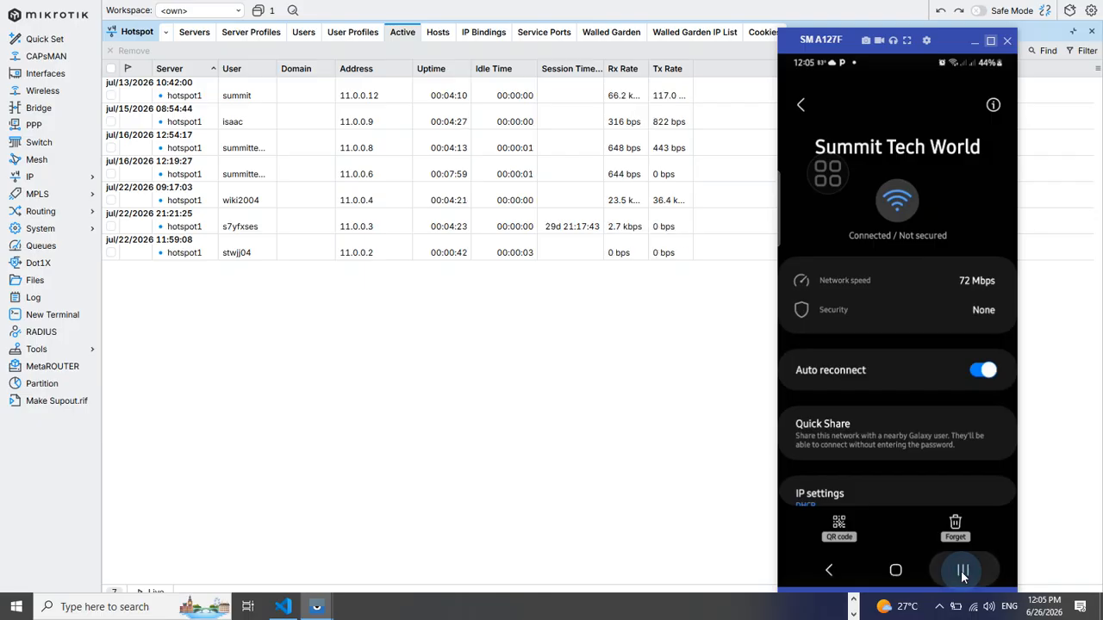
click(878, 309)
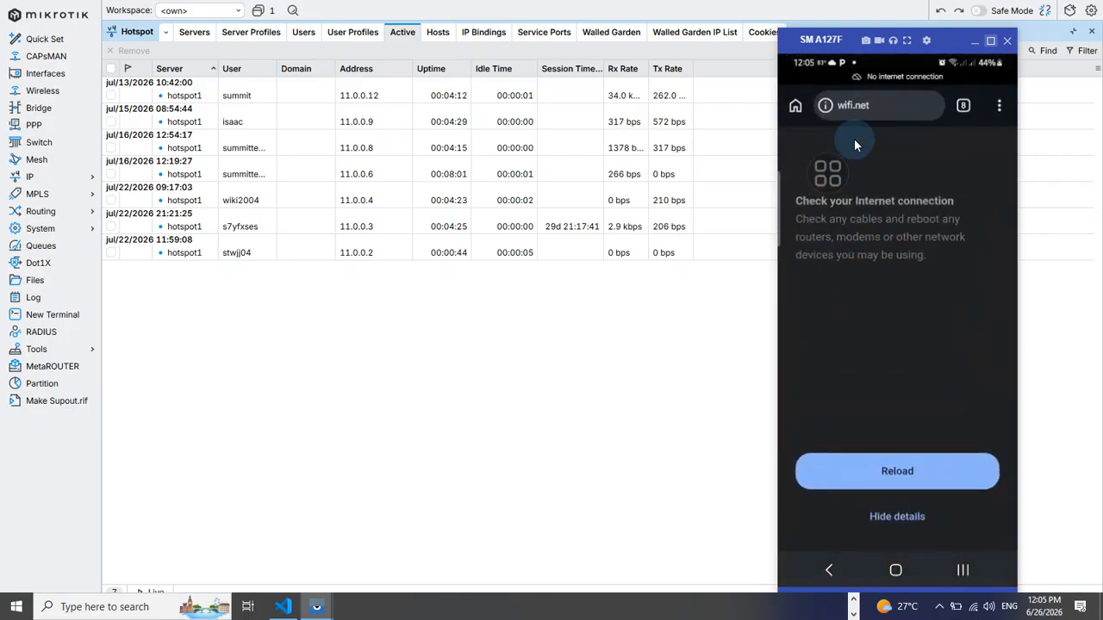
click(890, 107)
click(884, 117)
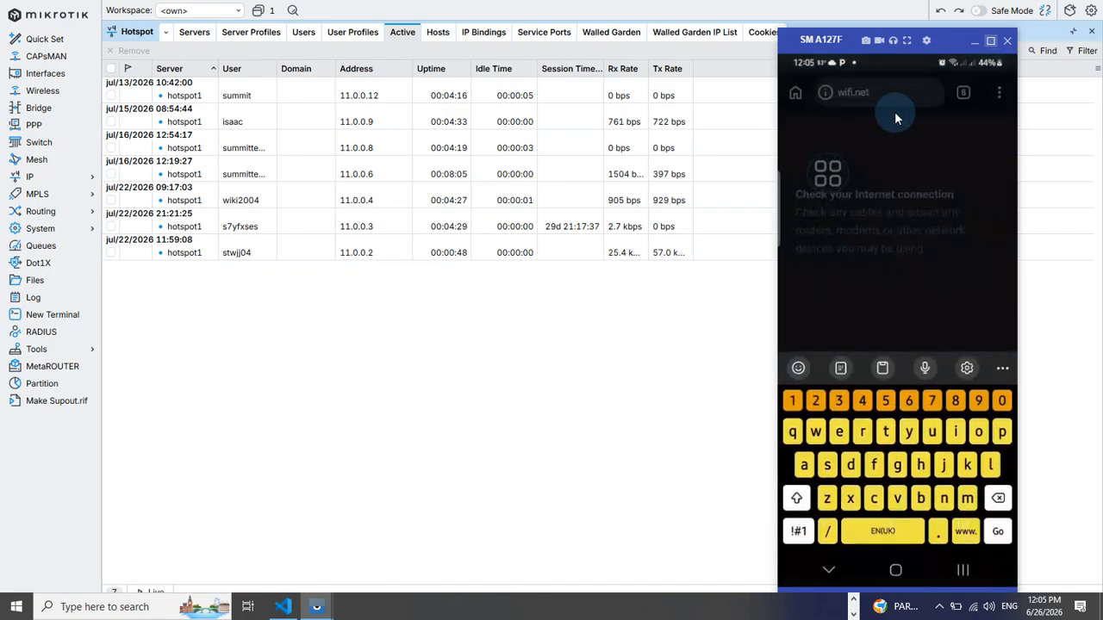
click(884, 224)
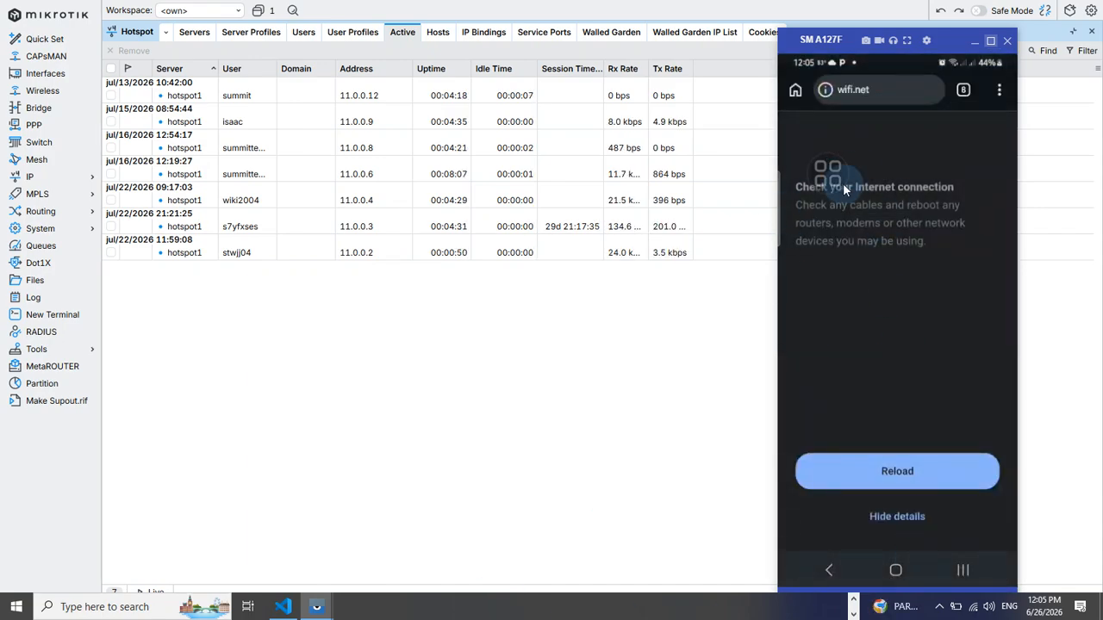
click(906, 101)
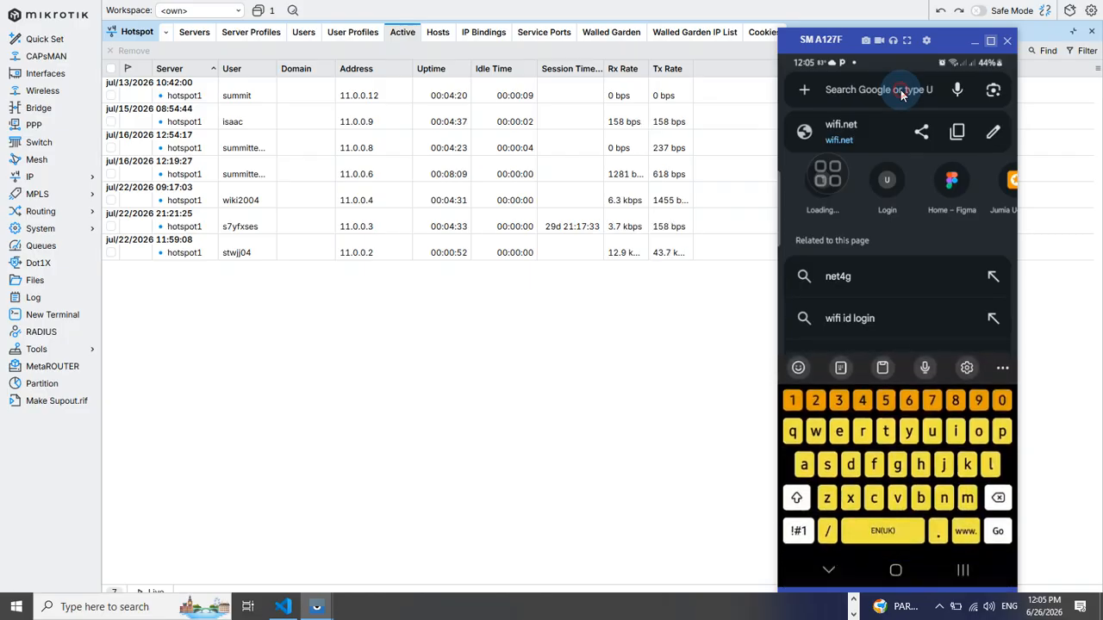
click(899, 100)
text(wifi.net)
text(/)
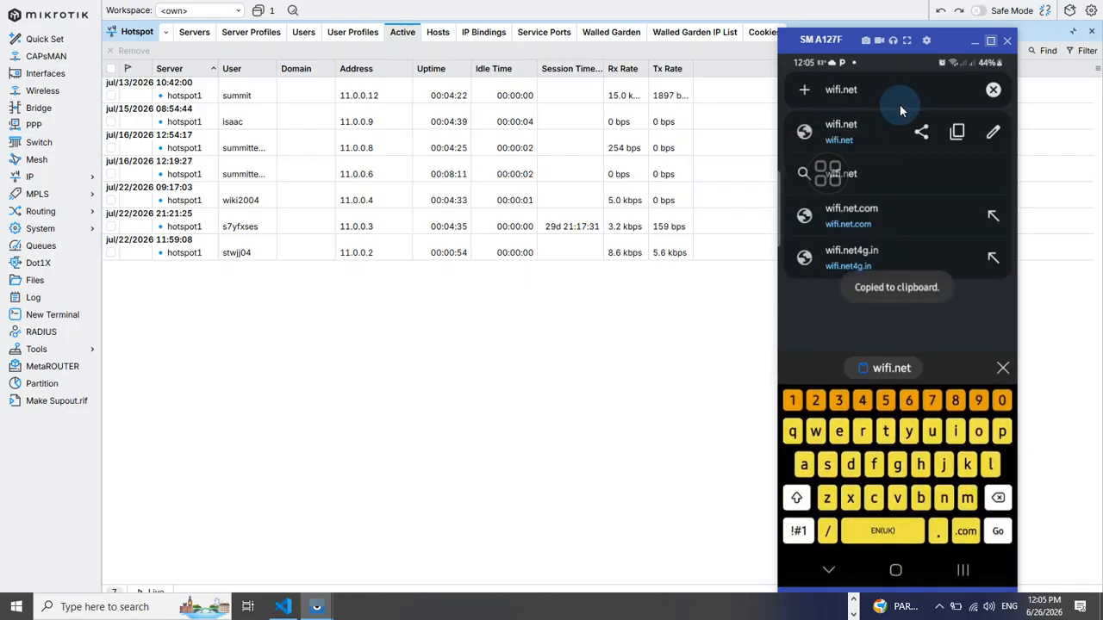
text(stsa)
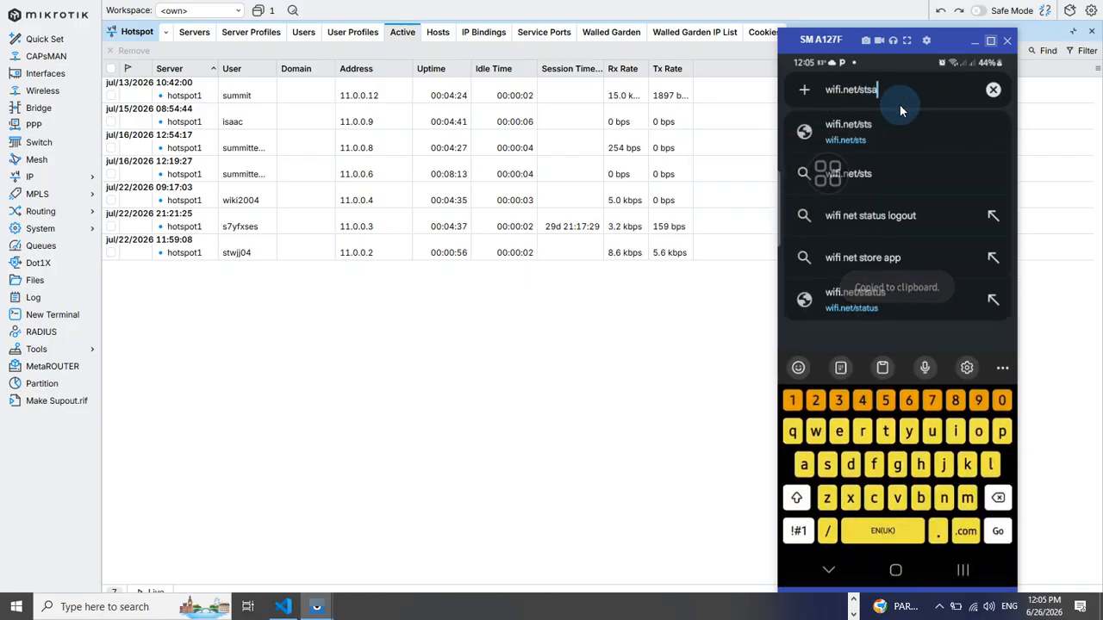
key(BackSpace)
key(BackSpace)
key(BackSpace)
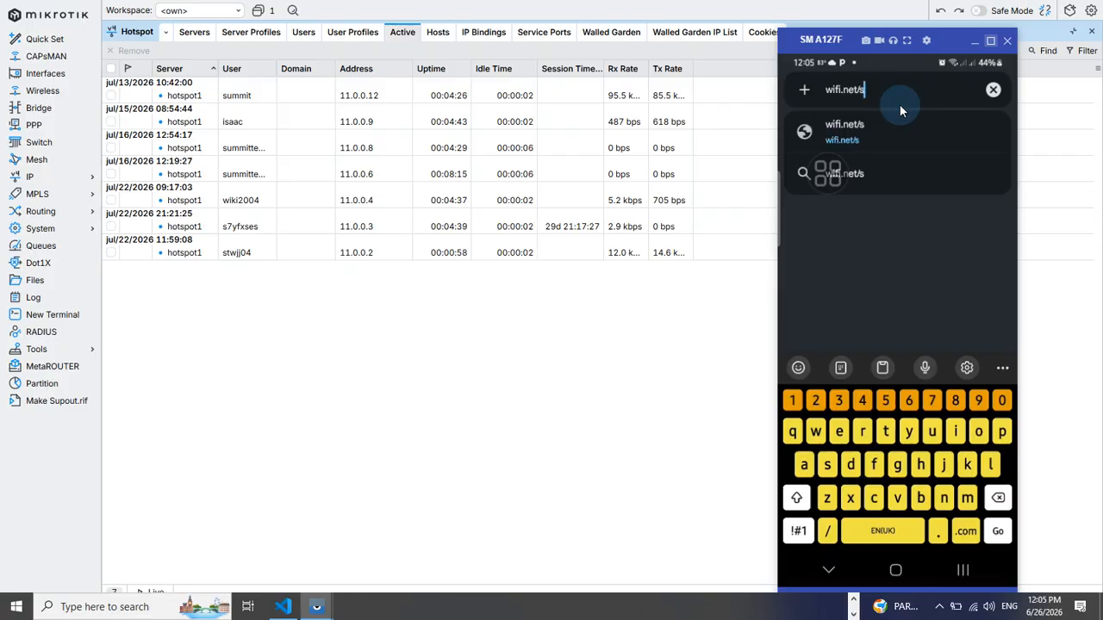
text(status)
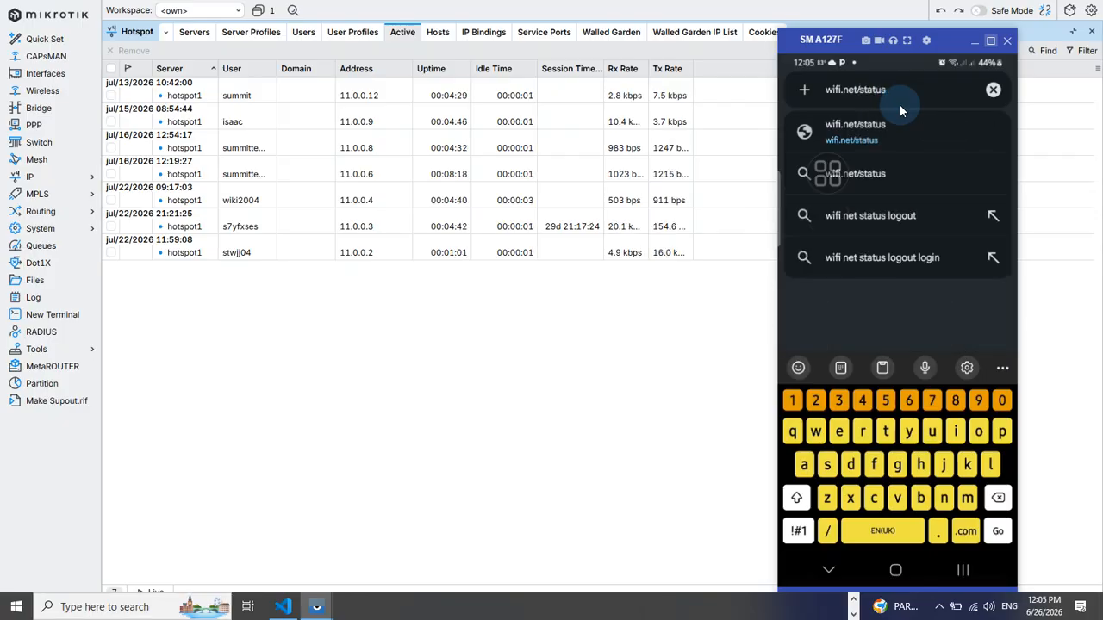
key(Return)
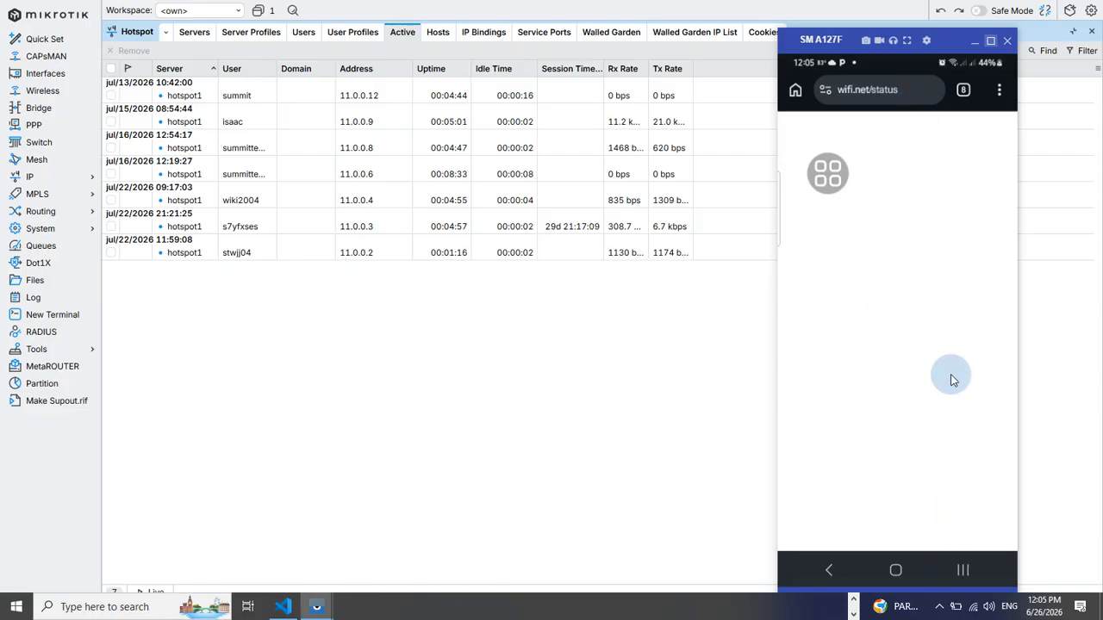
Load the wifi.net/logout page in the phone's browser
click(903, 90)
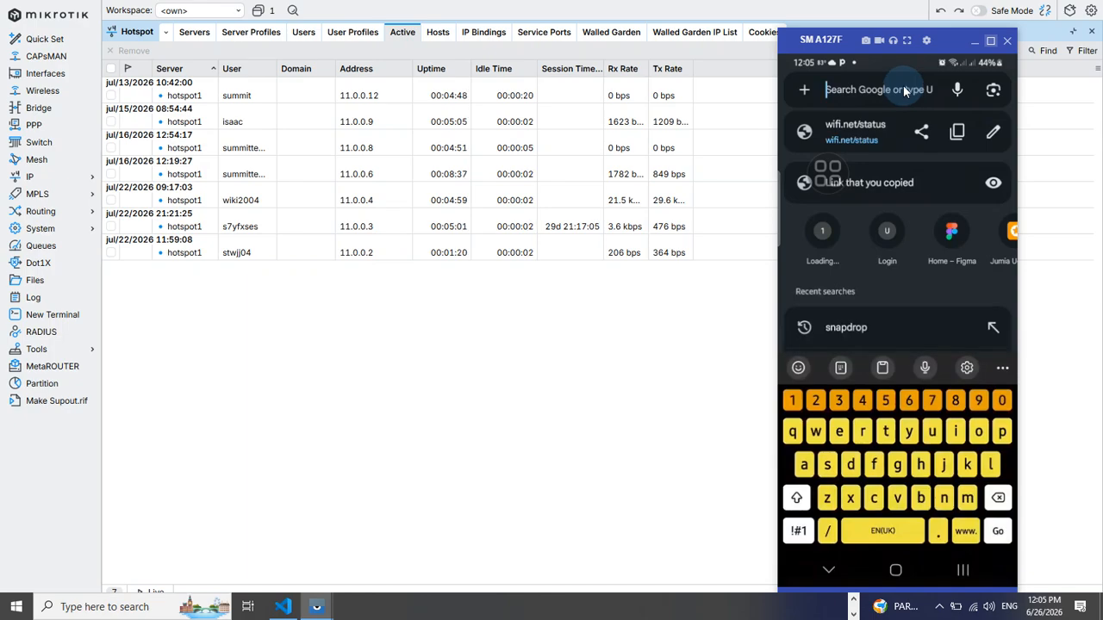
text(wifi.net)
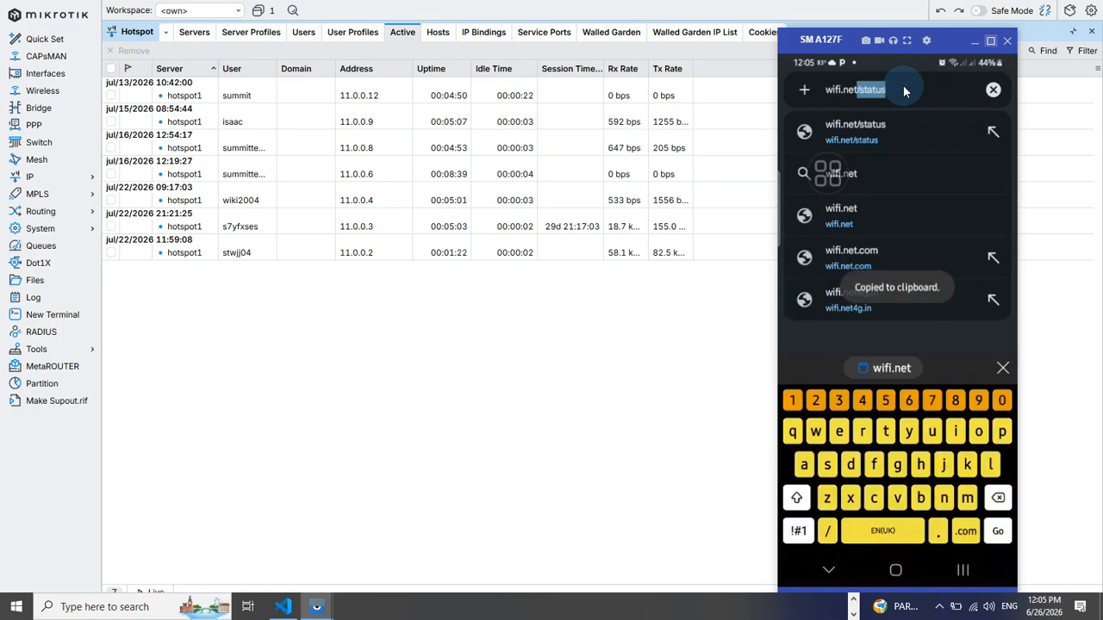
text(/s)
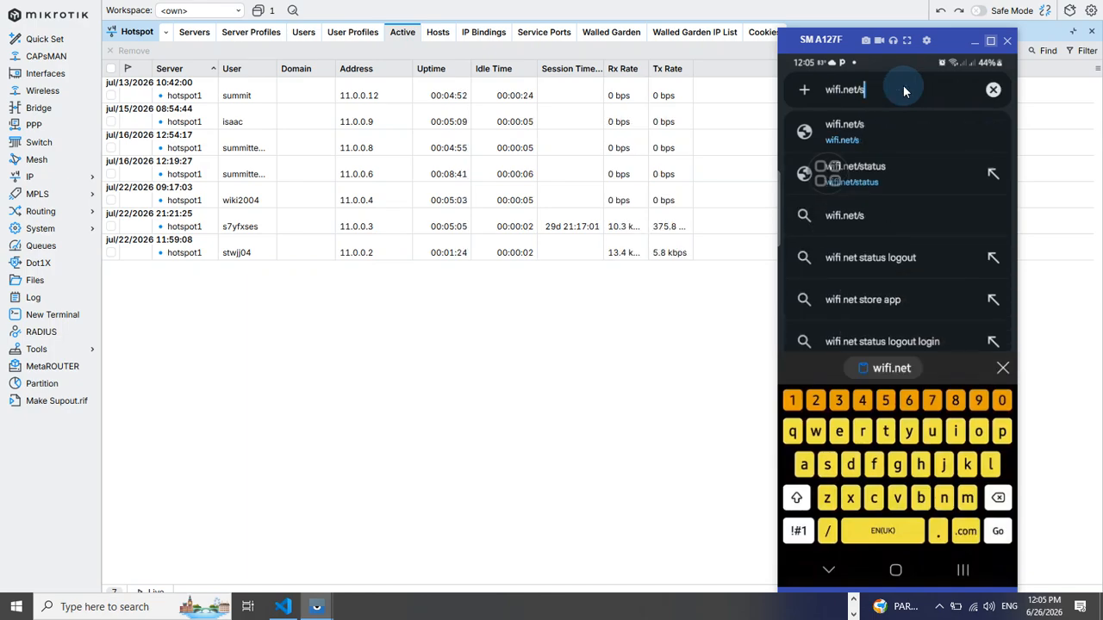
key(BackSpace)
text(logout)
key(Return)
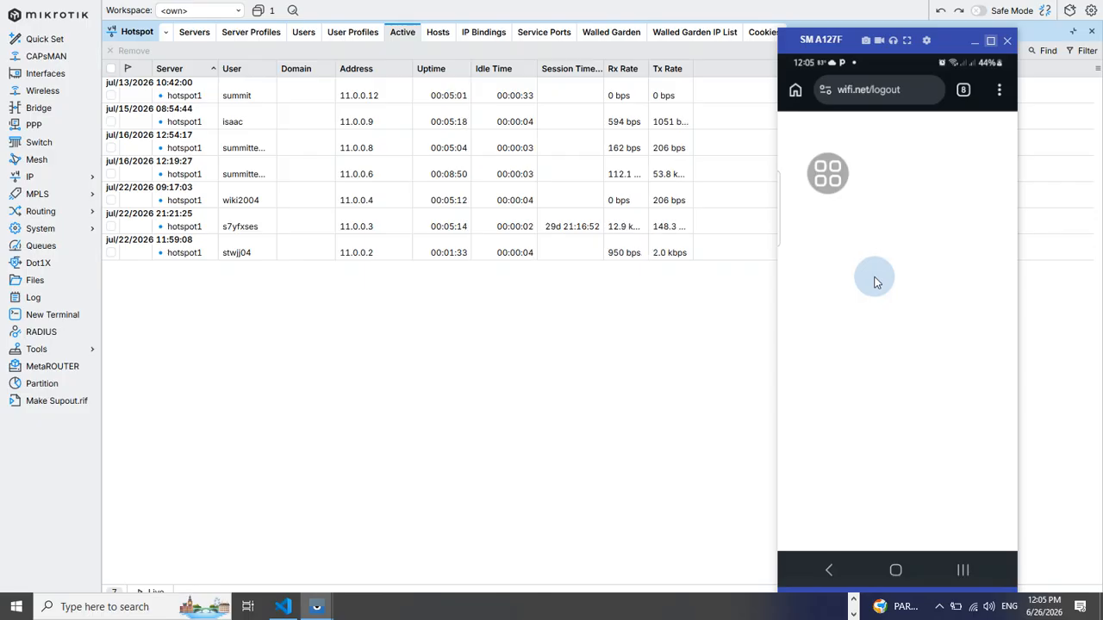
Load the wifi.net/logout.html page in the phone's browser
click(911, 93)
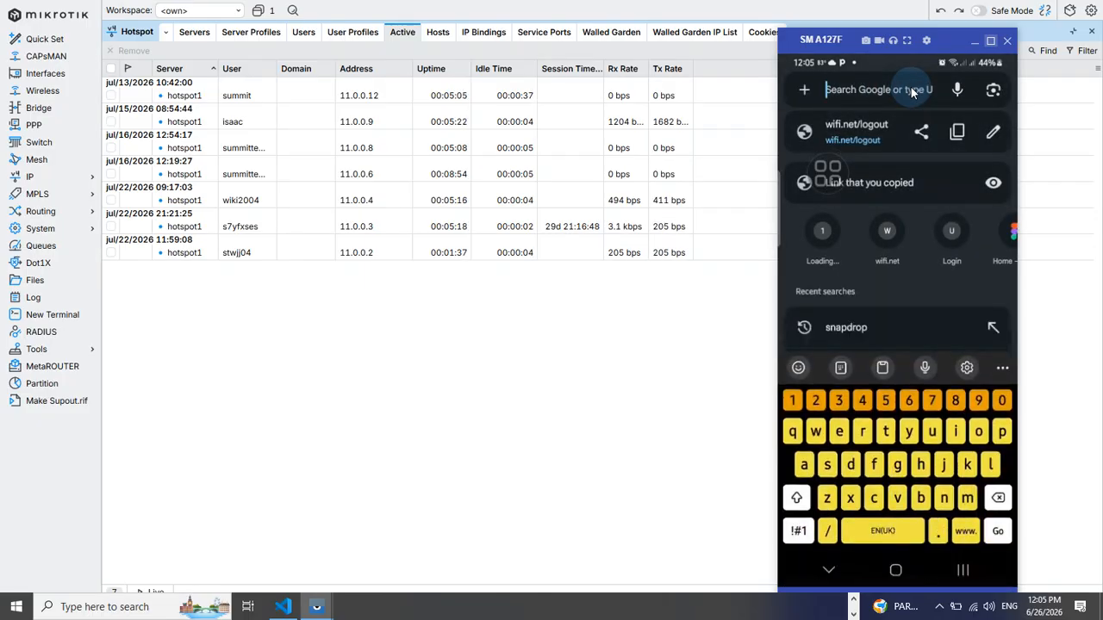
text(/logout)
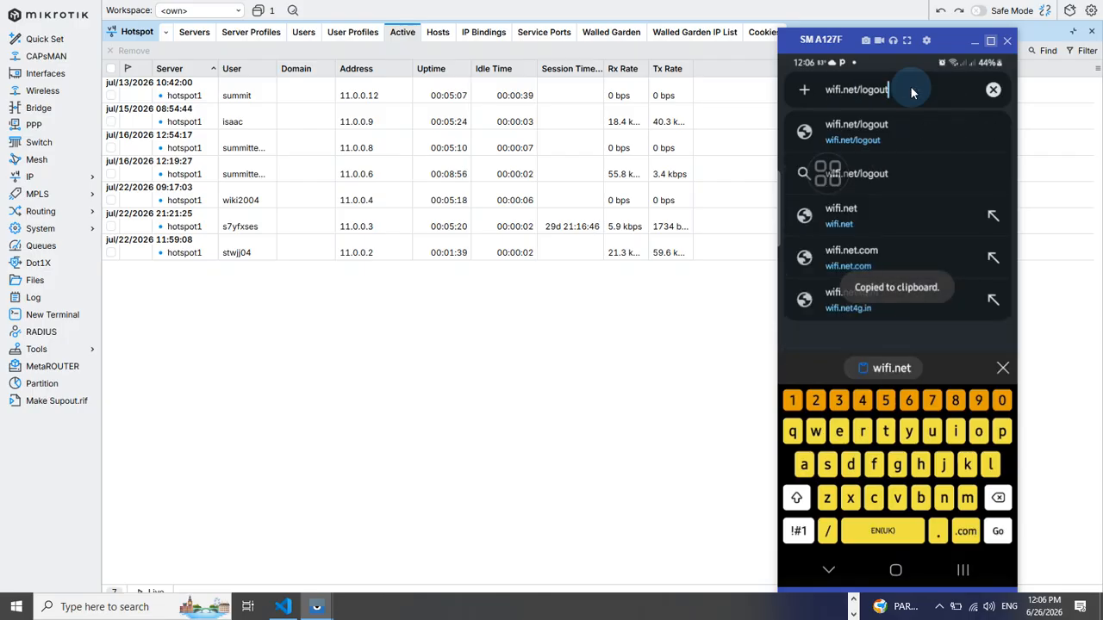
text(.html)
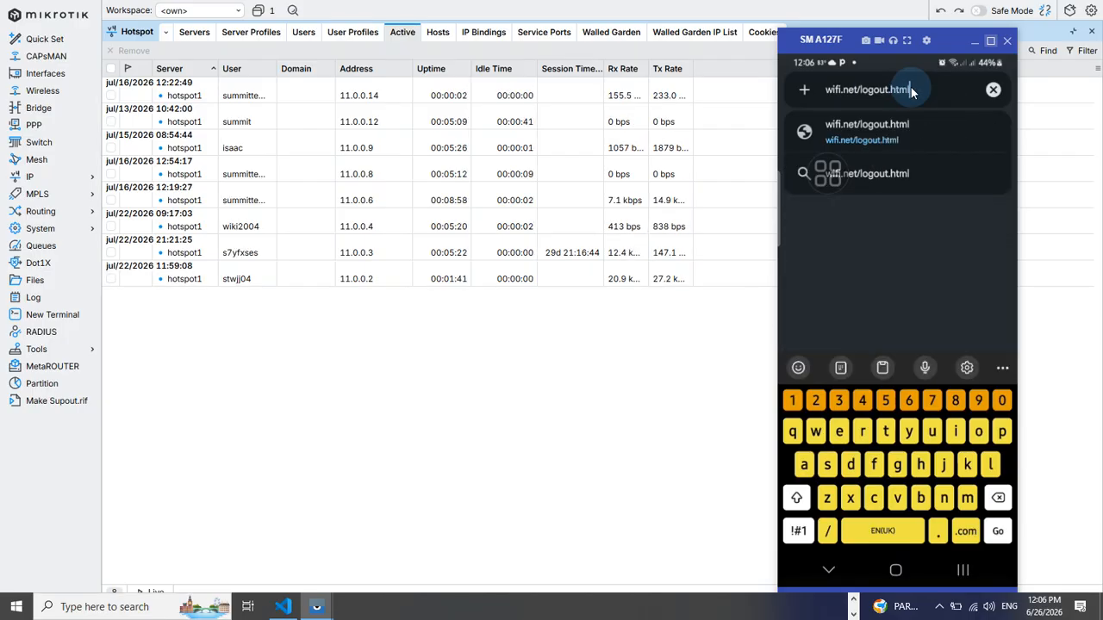
key(Return)
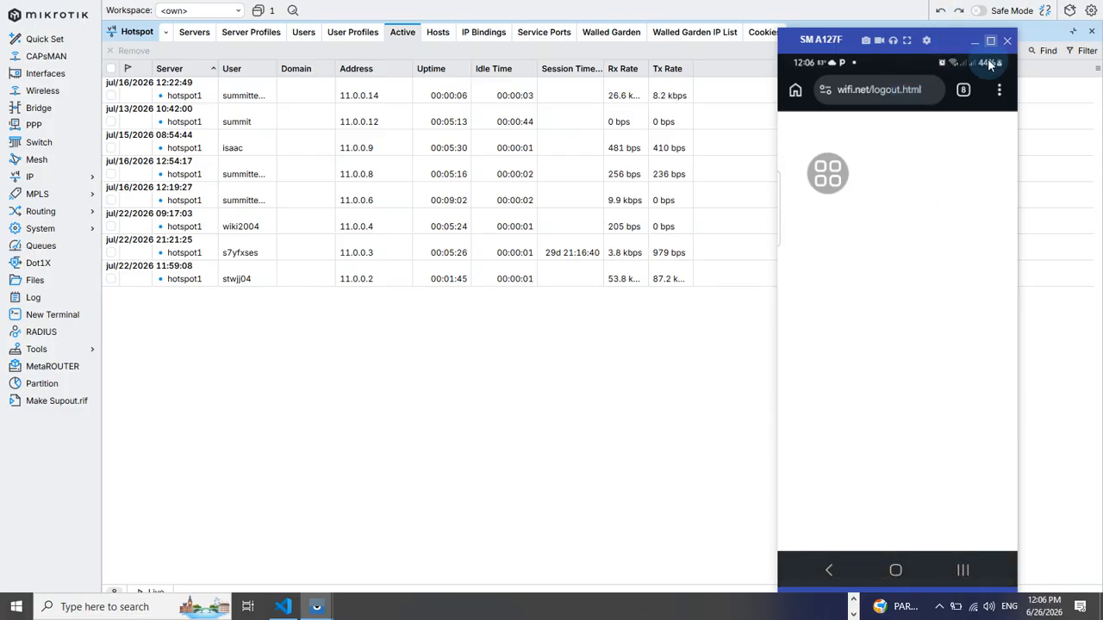
Forget the Summit Tech World network on the phone and connect to Summit Technologies instead
drag(990, 64, 894, 431)
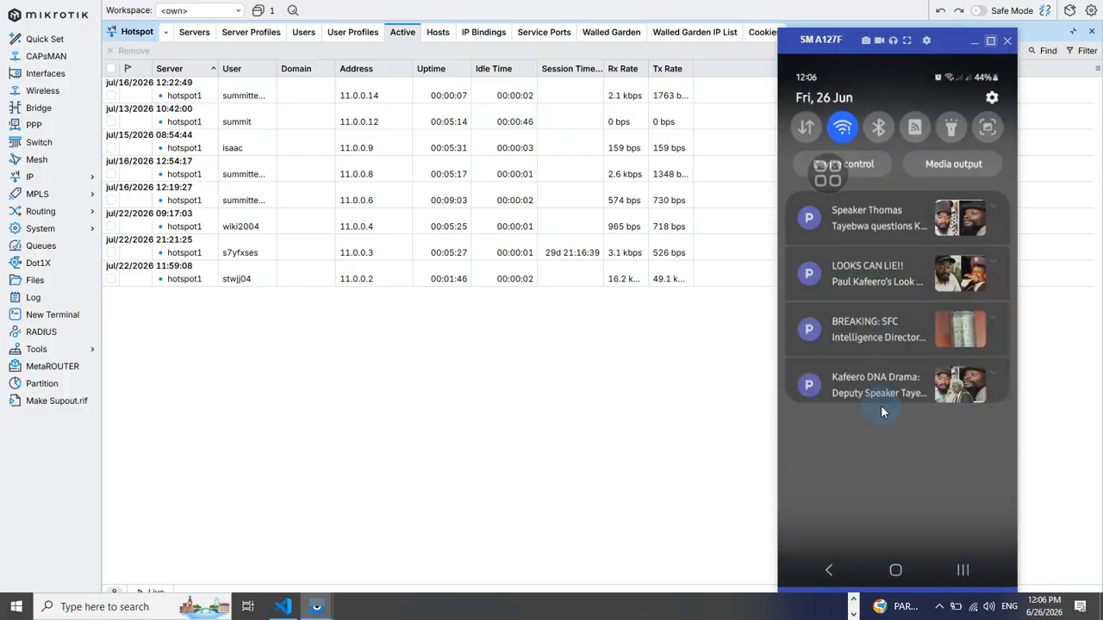
click(844, 127)
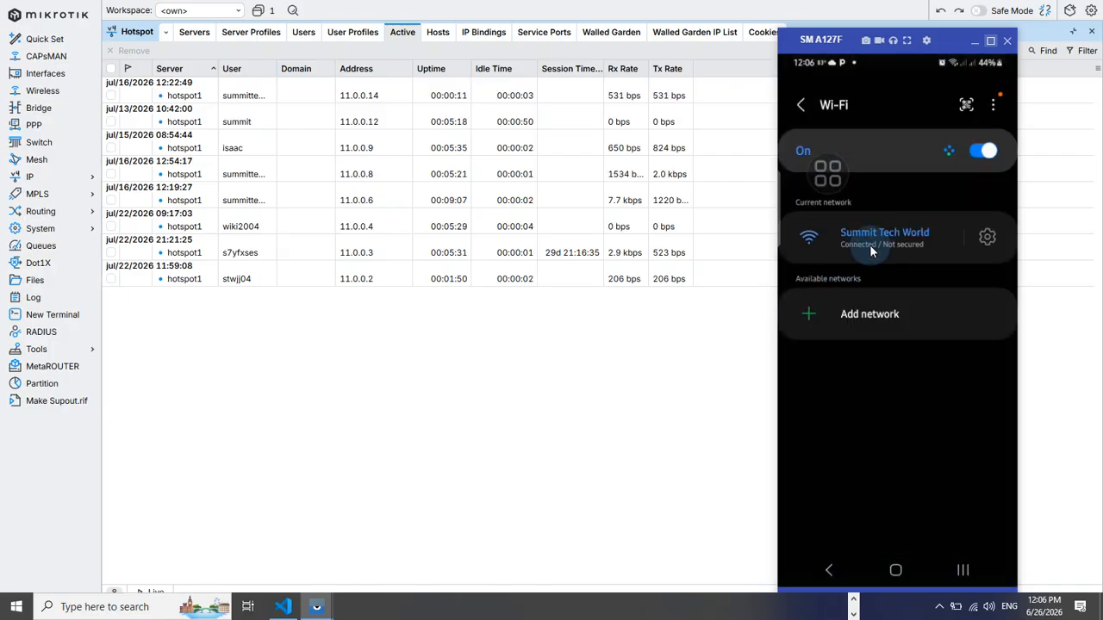
click(987, 238)
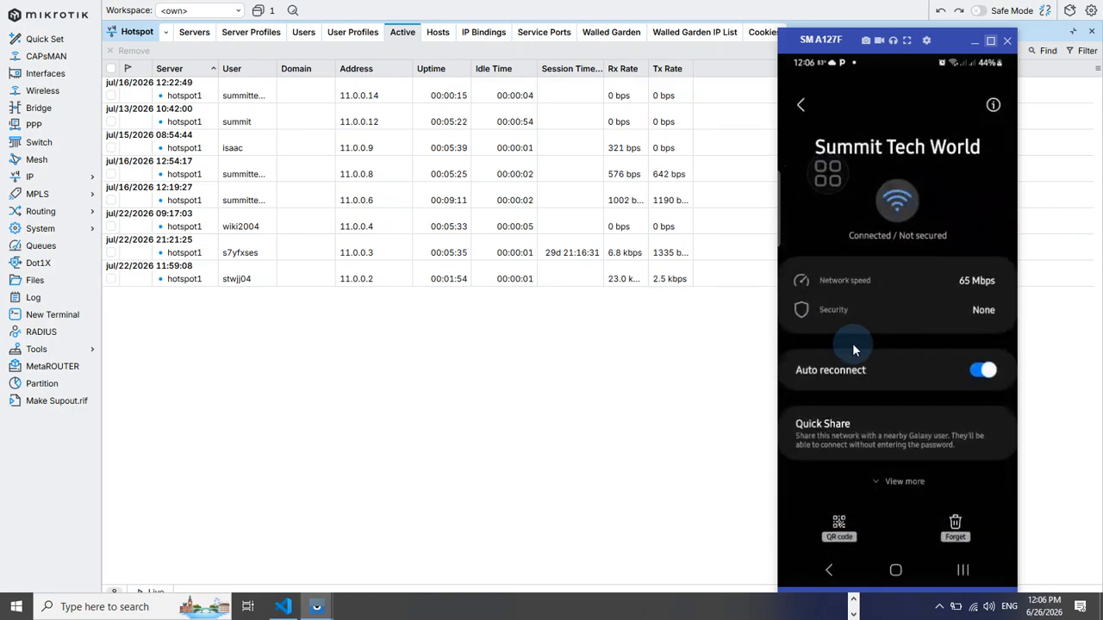
click(956, 529)
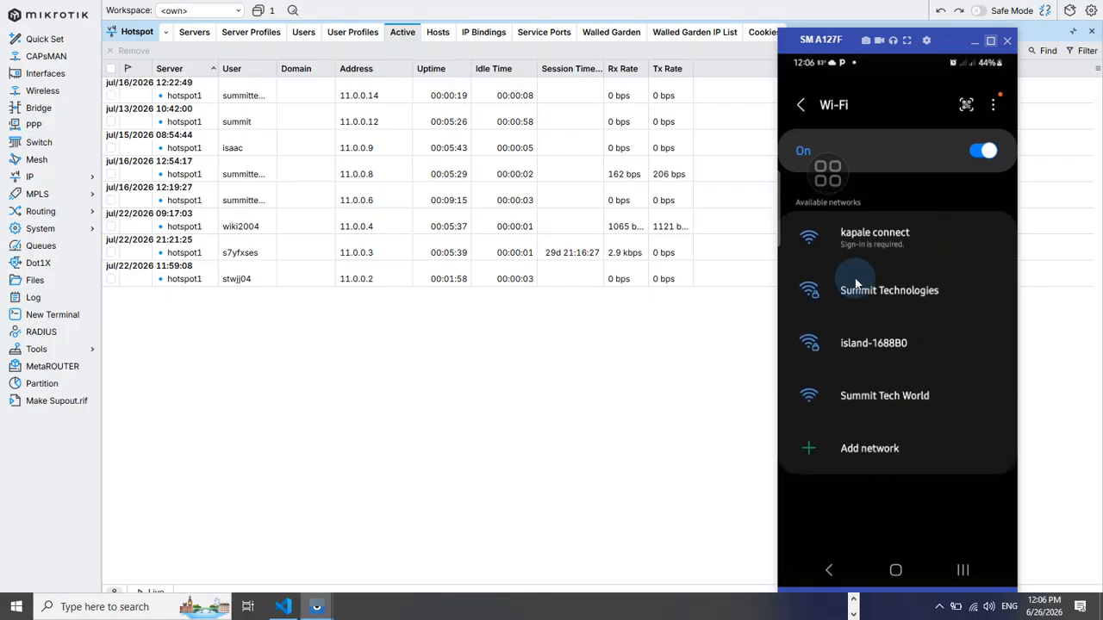
click(851, 276)
Remove the active hotspot session of user stwjj04 at 11.0.0.2
click(353, 279)
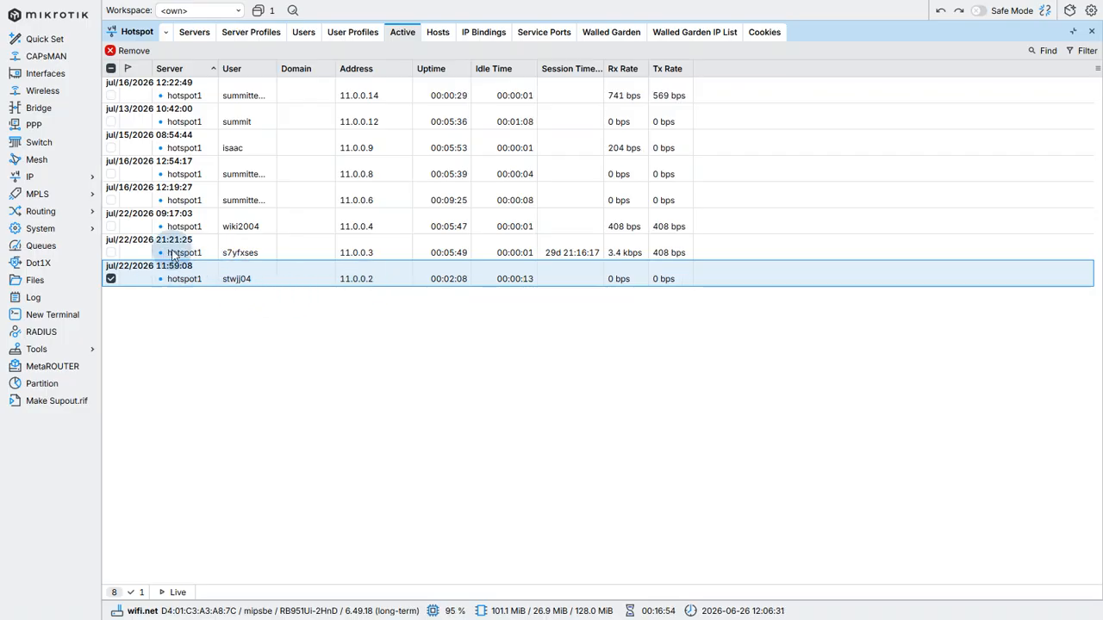
click(129, 52)
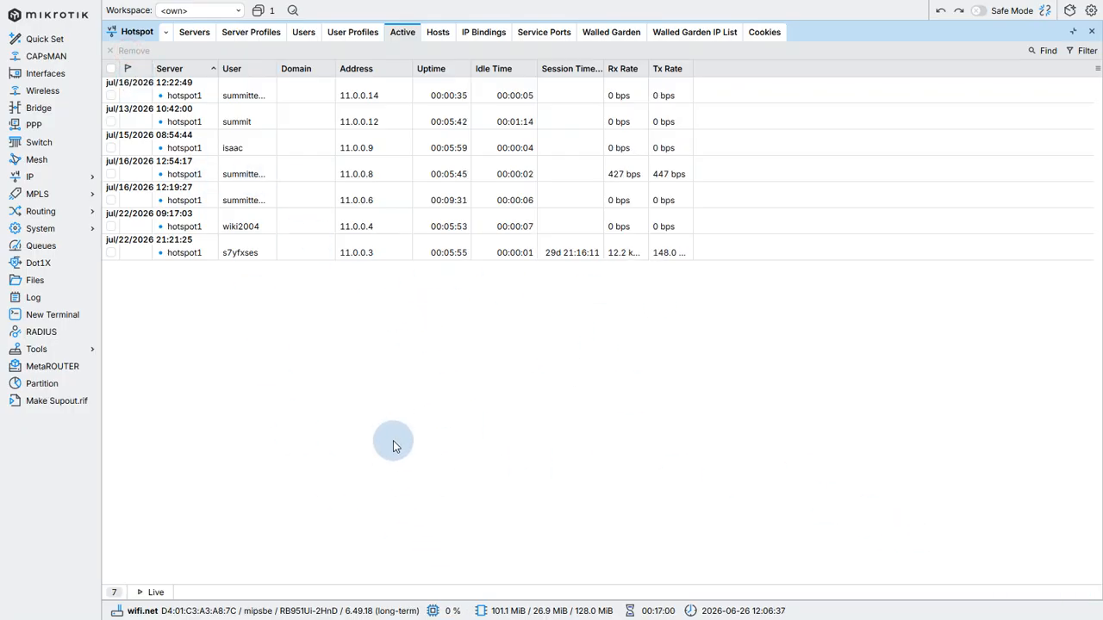
Switch back to the phone and reconnect it to the Summit Tech World network
key(alt+Tab)
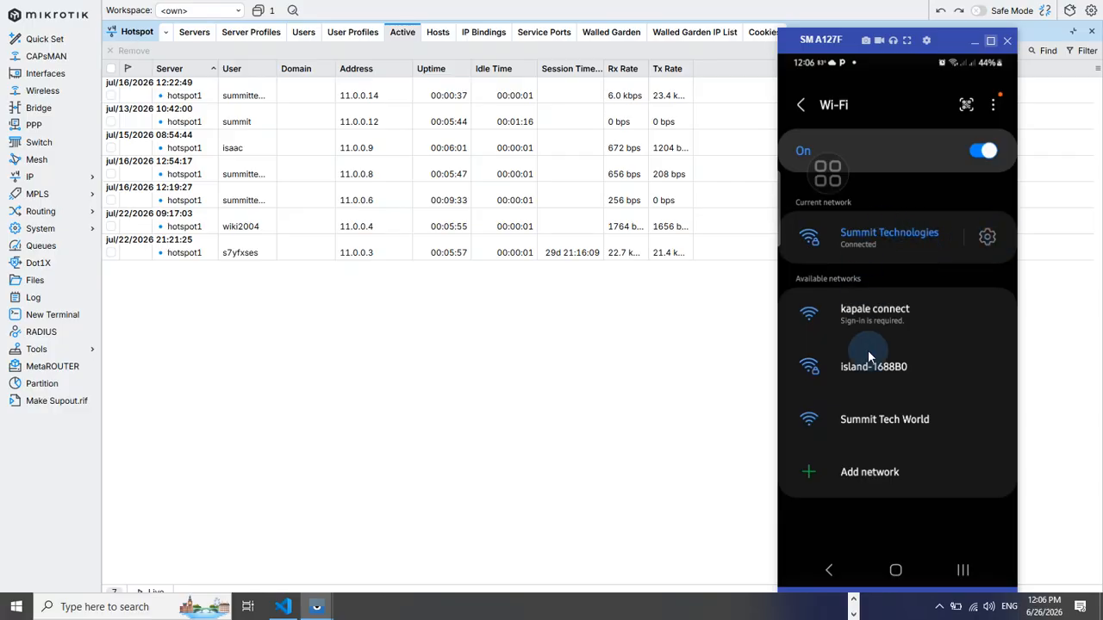
click(874, 419)
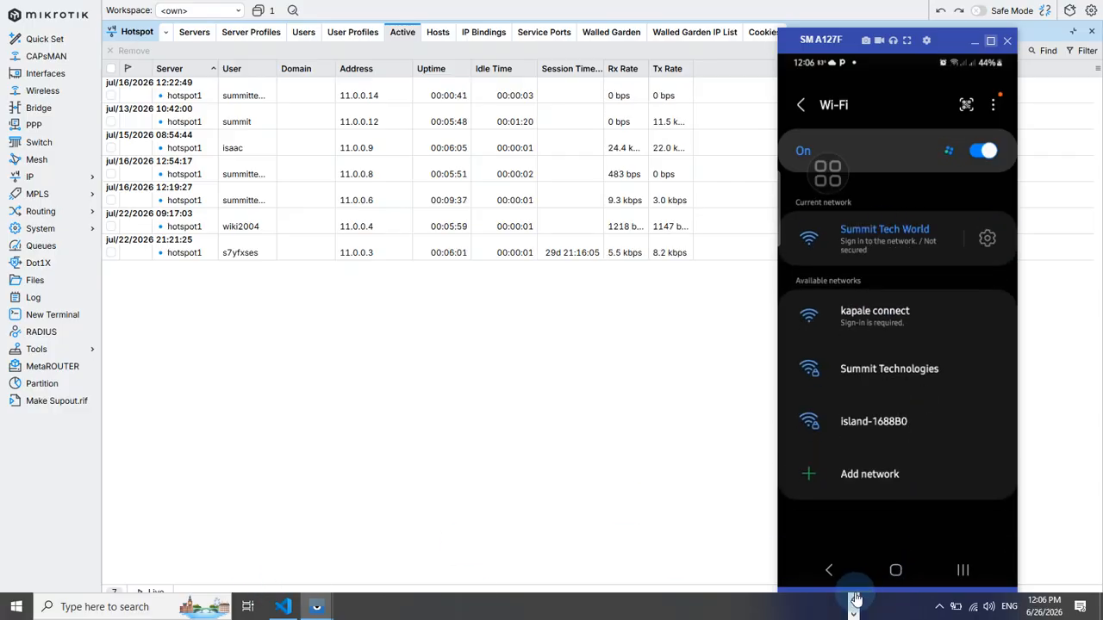
Open the Summit Tech World sign-in page on the phone and log in with a voucher code
click(866, 244)
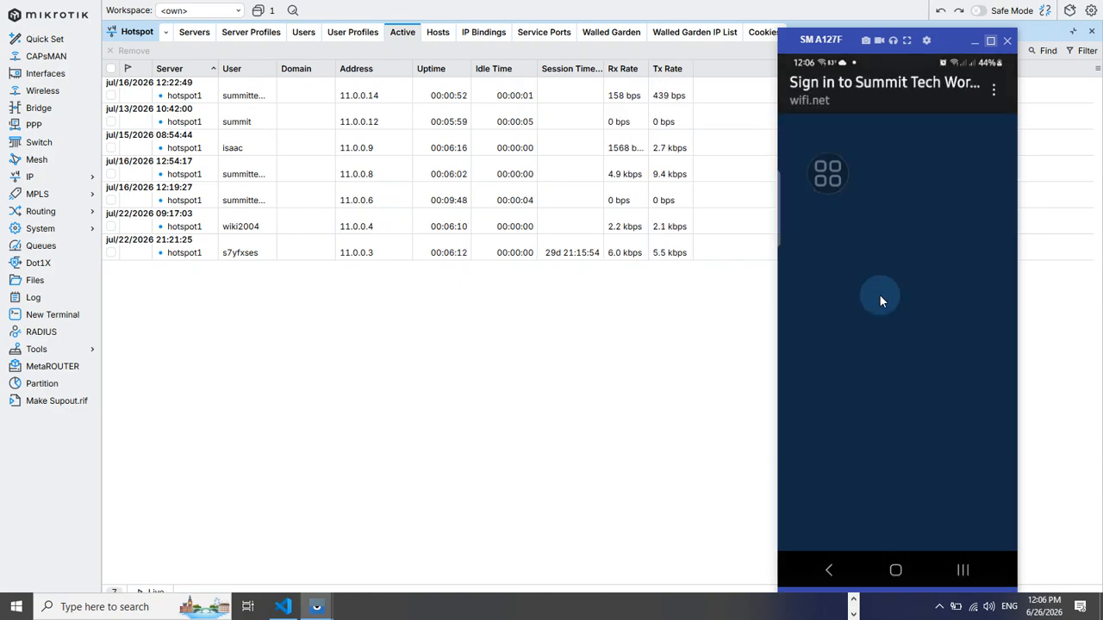
scroll(902, 384, down, 2)
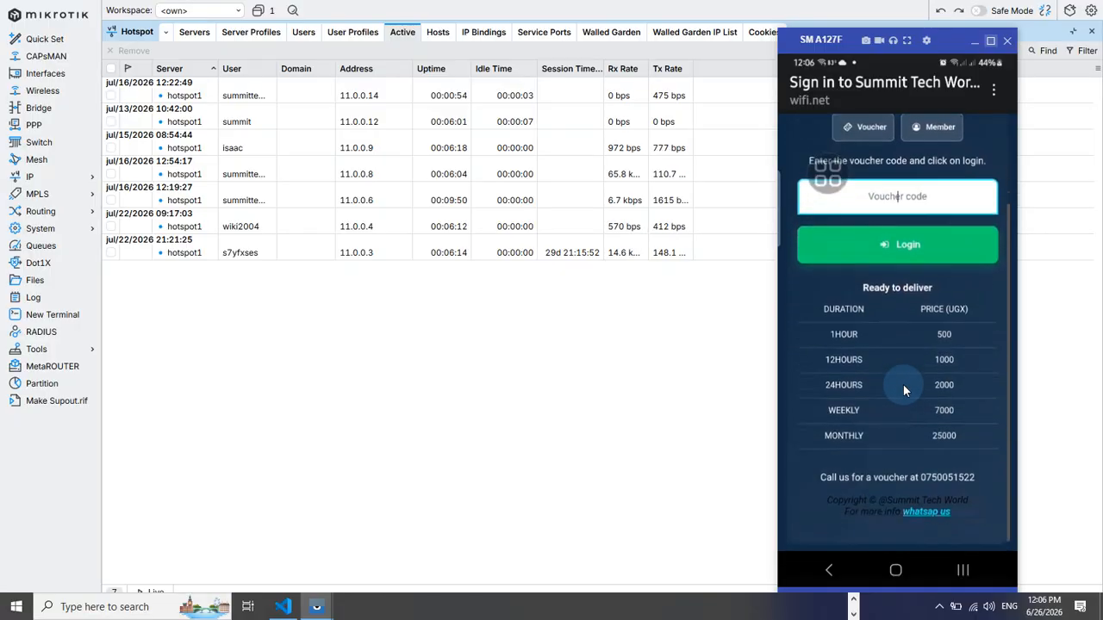
scroll(919, 418, up, 2)
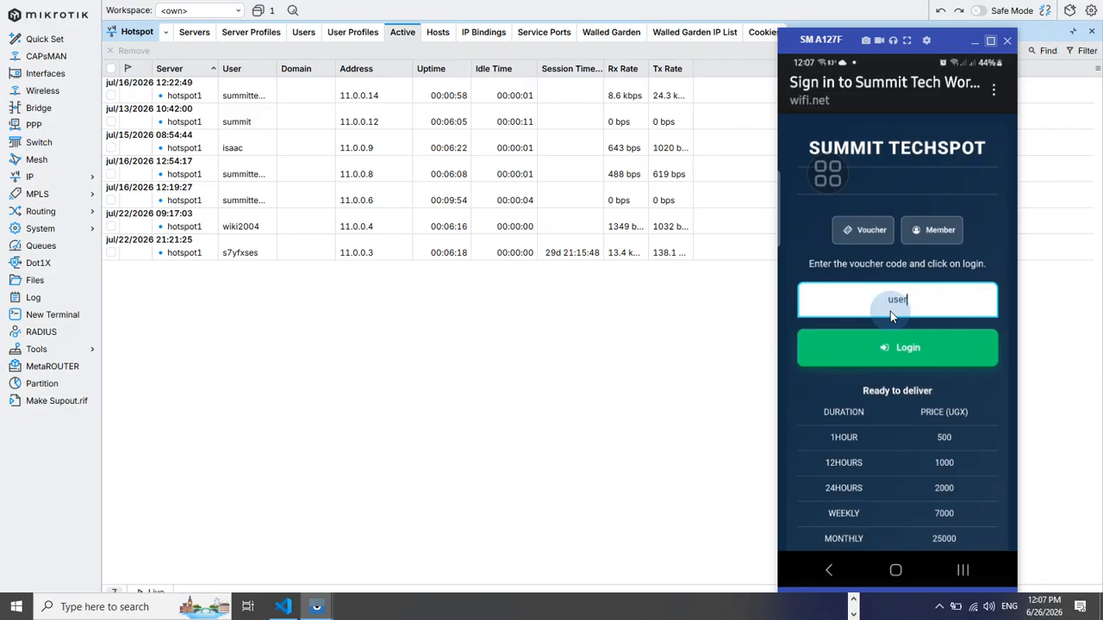
key(BackSpace)
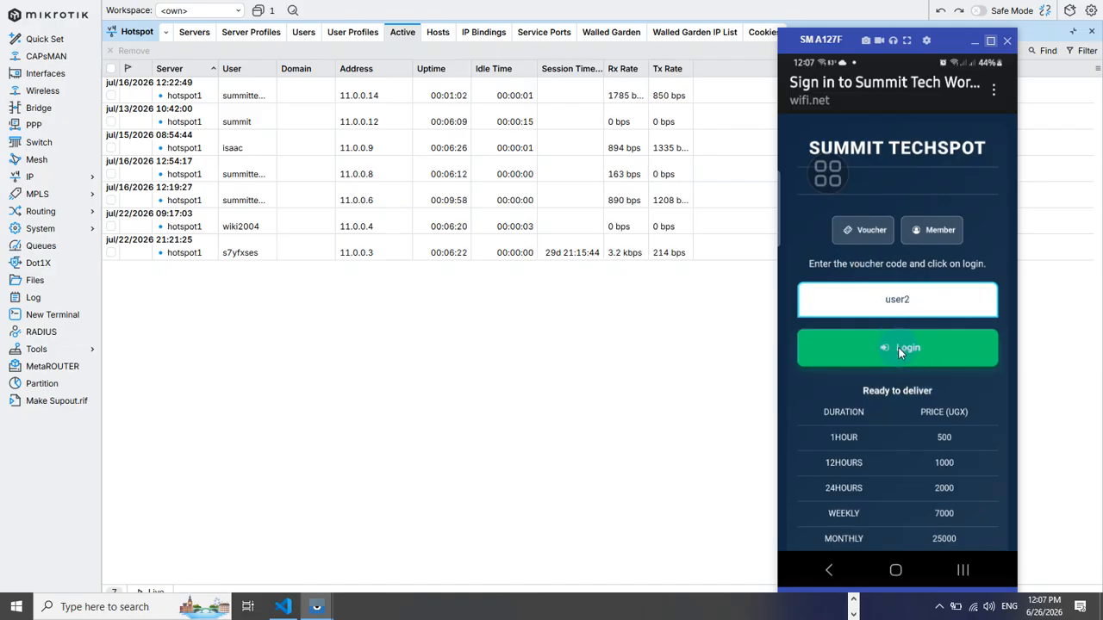
click(867, 229)
click(881, 301)
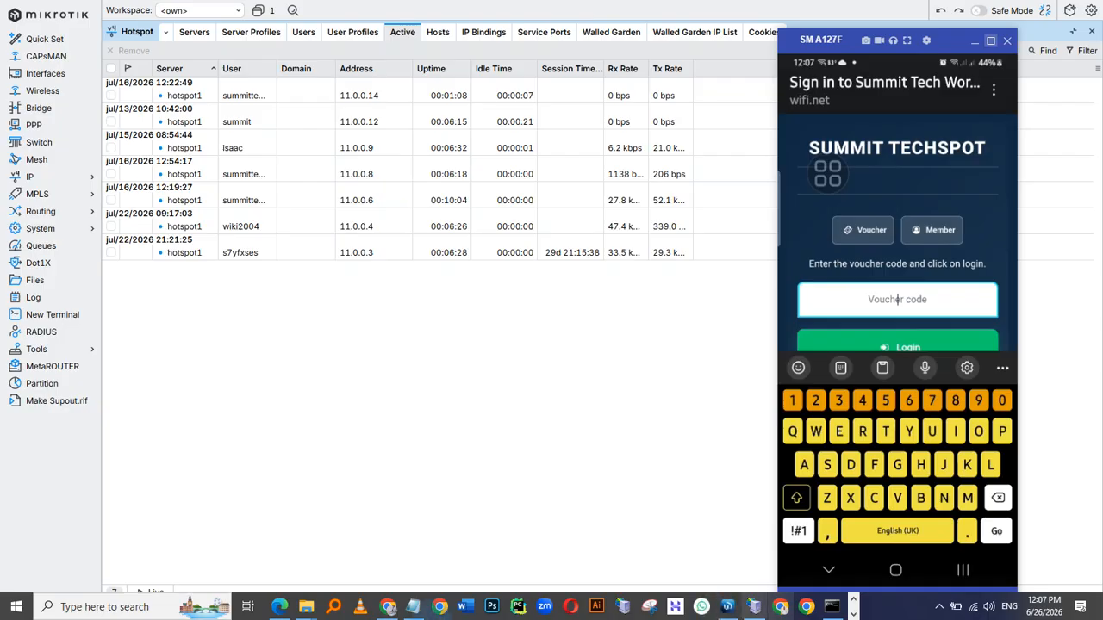
Switch to the Mikhmon dashboard and examine the latest hotspot log messages for the phone's login
click(388, 606)
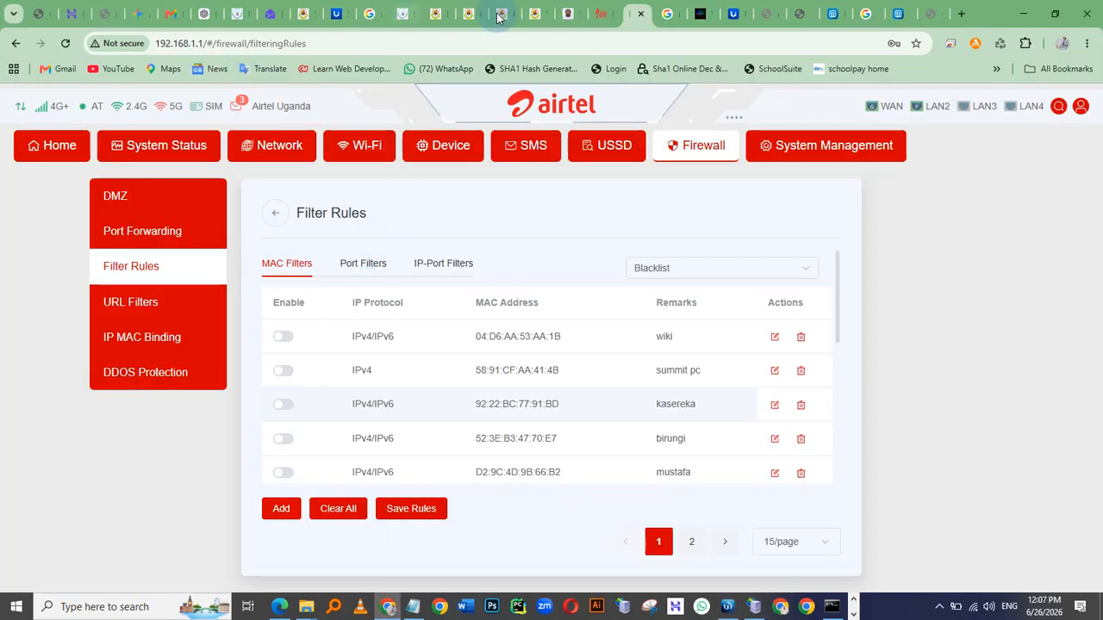
click(902, 14)
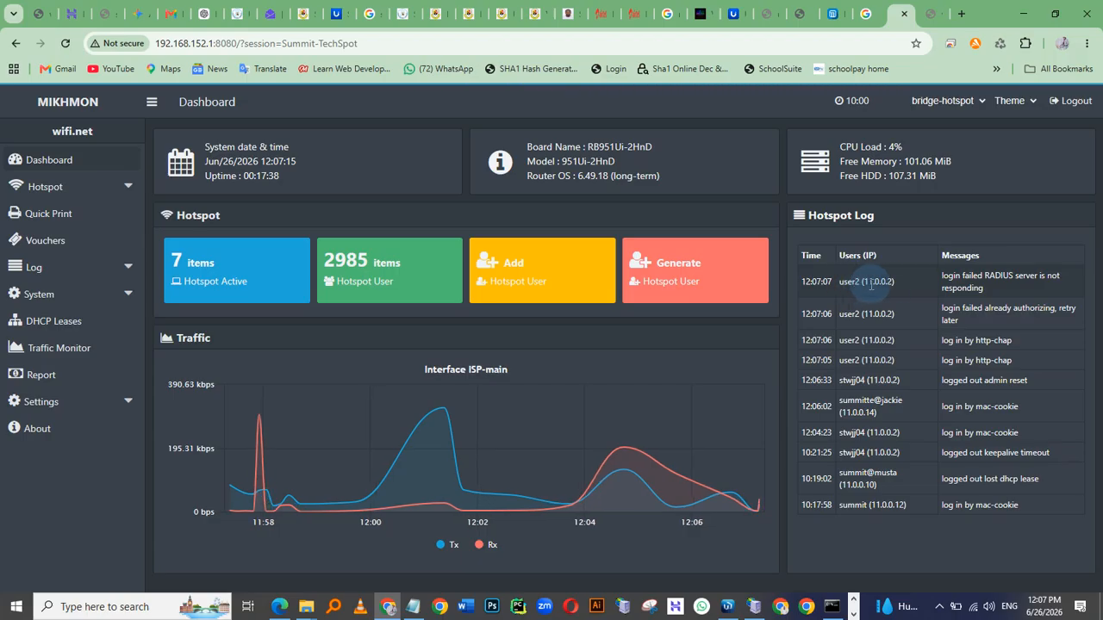
mouse_move(940, 282)
mouse_down()
mouse_move(980, 291)
mouse_move(944, 276)
mouse_up()
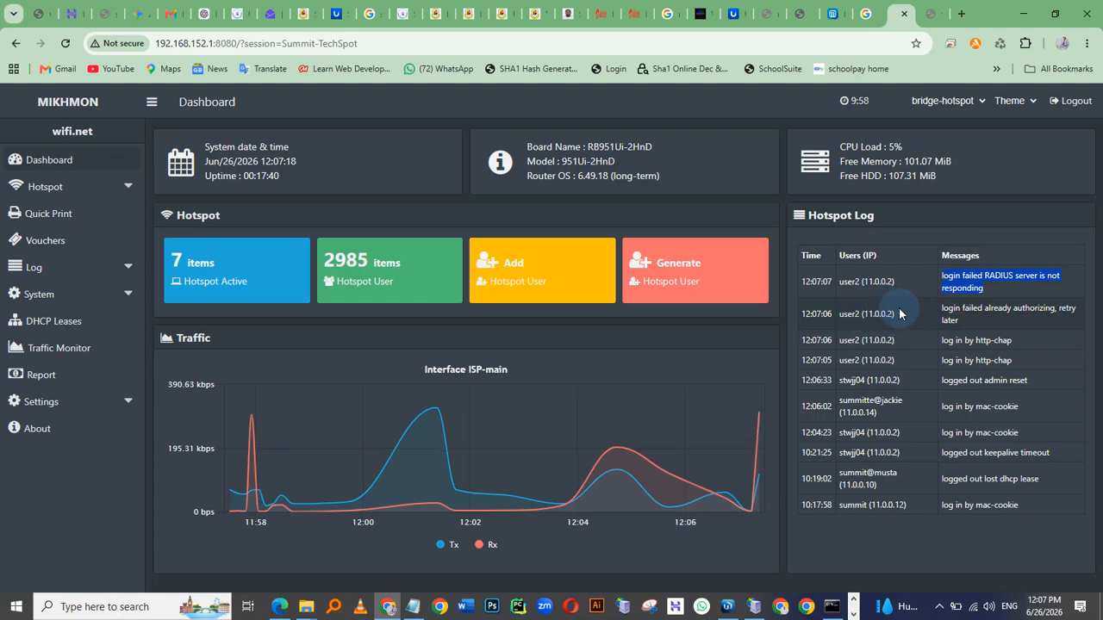
Return to the phone window, move it to the centre, and log in again with a different voucher code
key(alt+Tab)
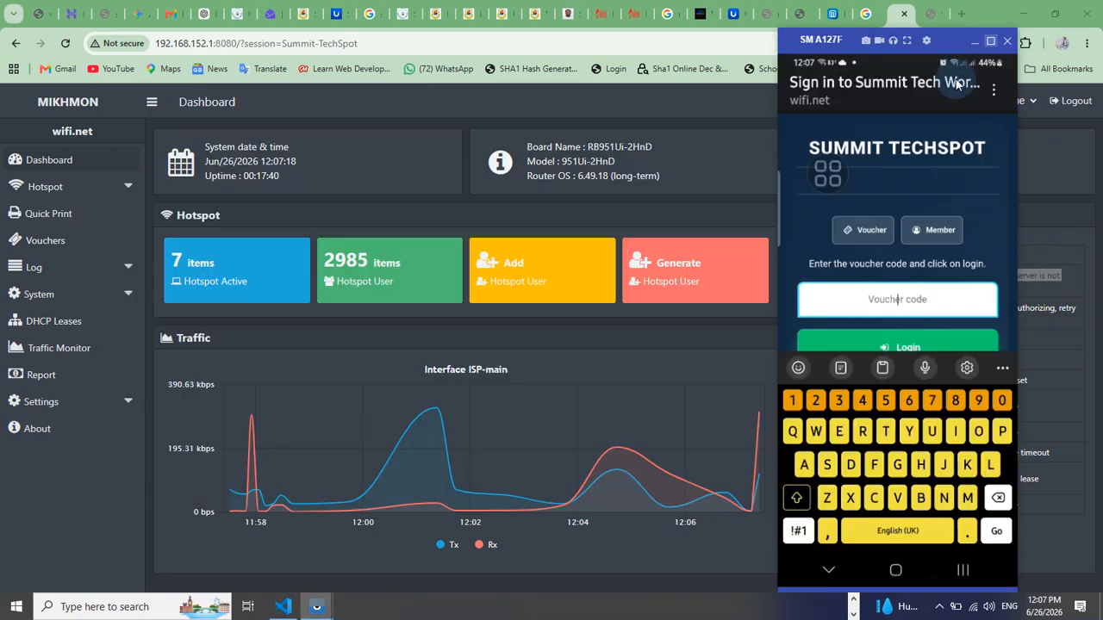
drag(944, 38, 588, 102)
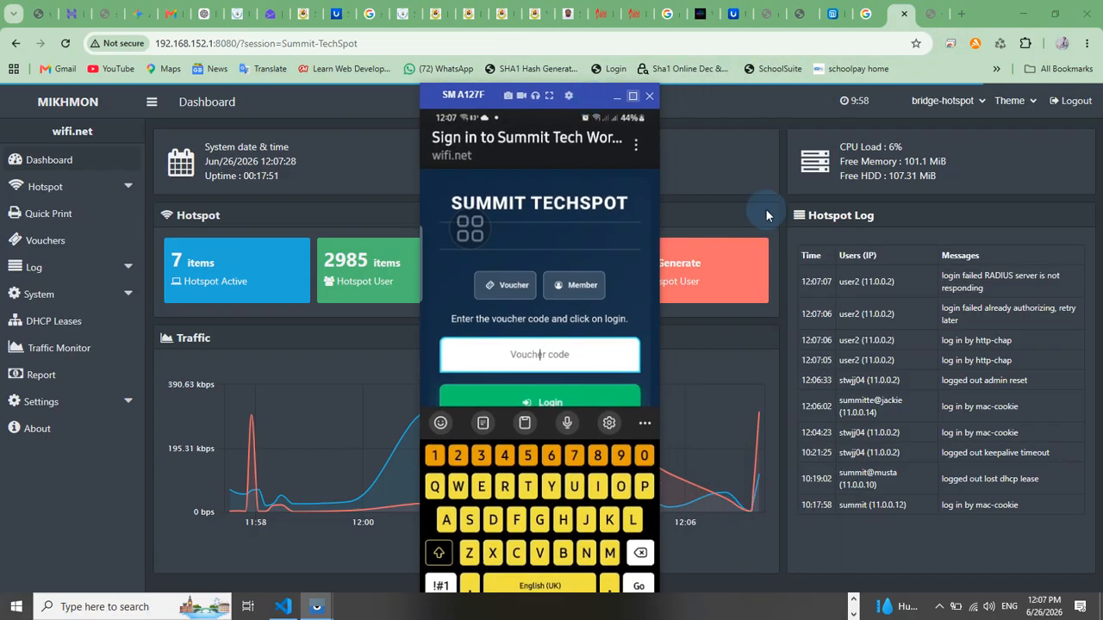
click(545, 361)
text(user3)
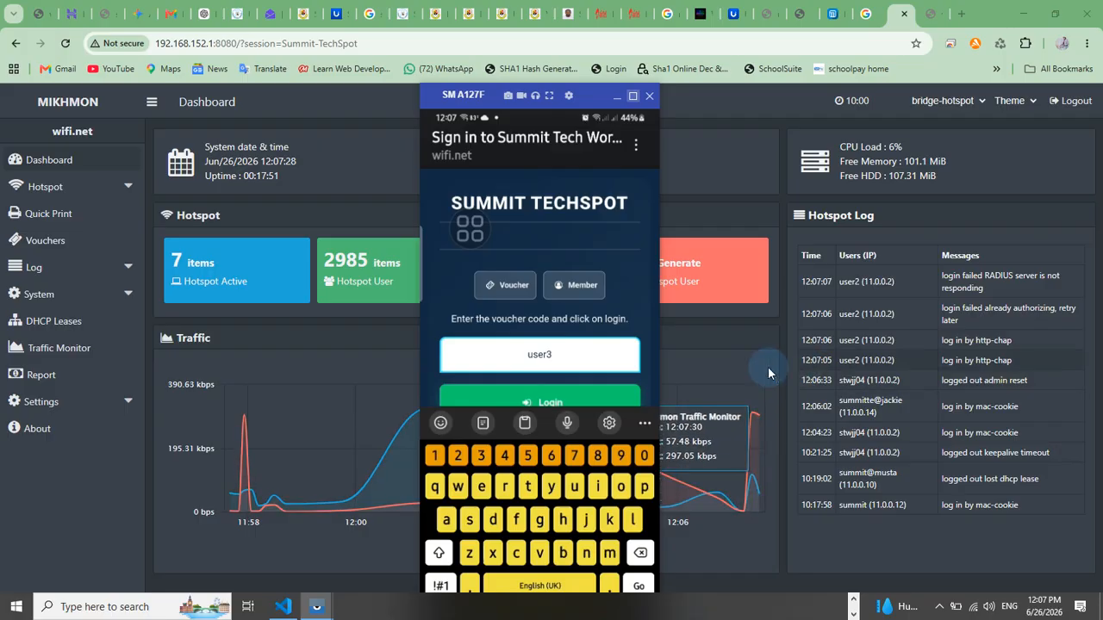
click(557, 394)
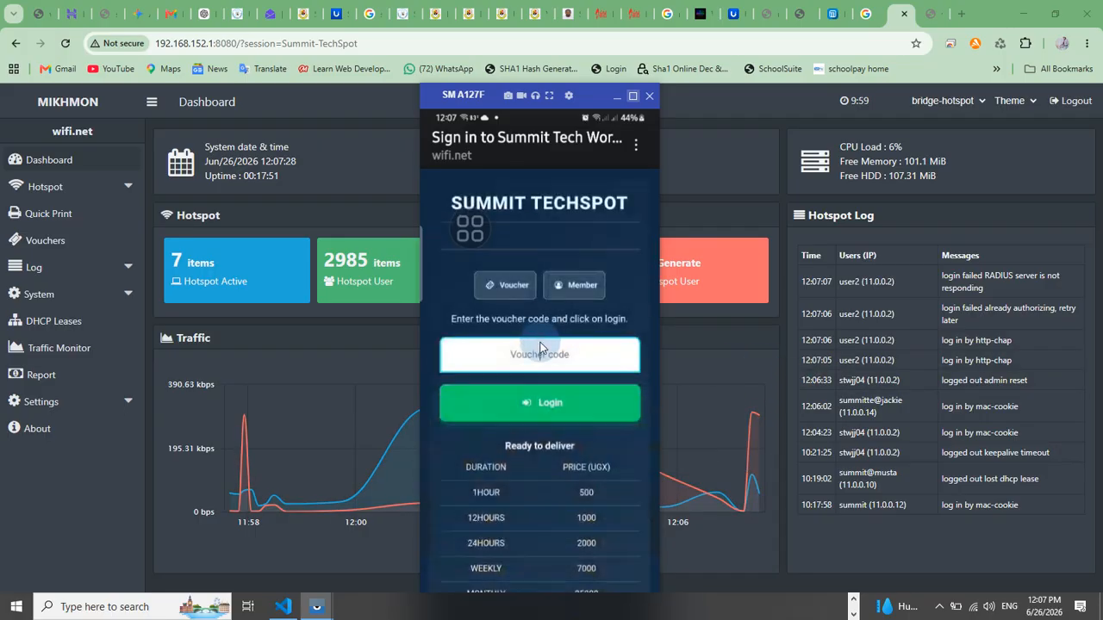
Retry the hotspot sign-in on the phone with another voucher code
click(536, 350)
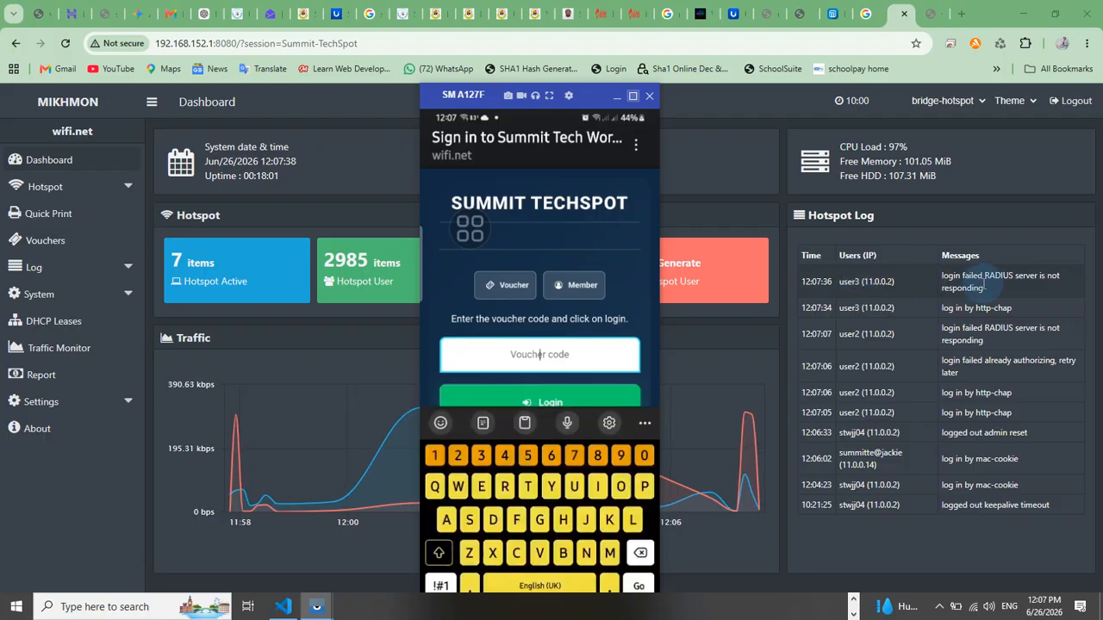
click(945, 278)
click(531, 364)
text(us)
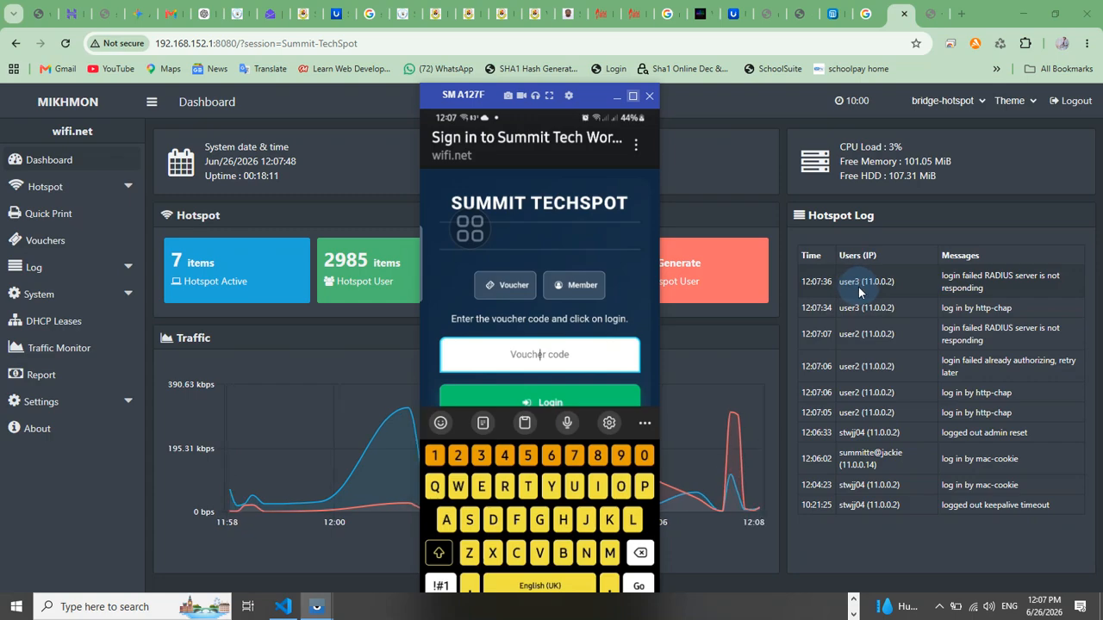
text(user)
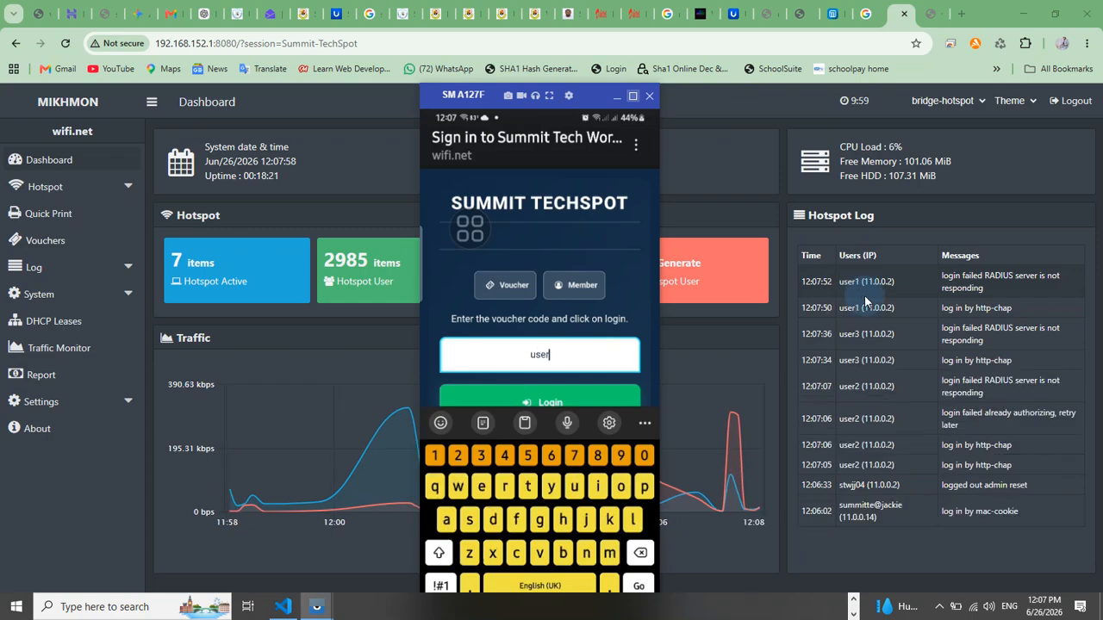
click(578, 366)
click(565, 392)
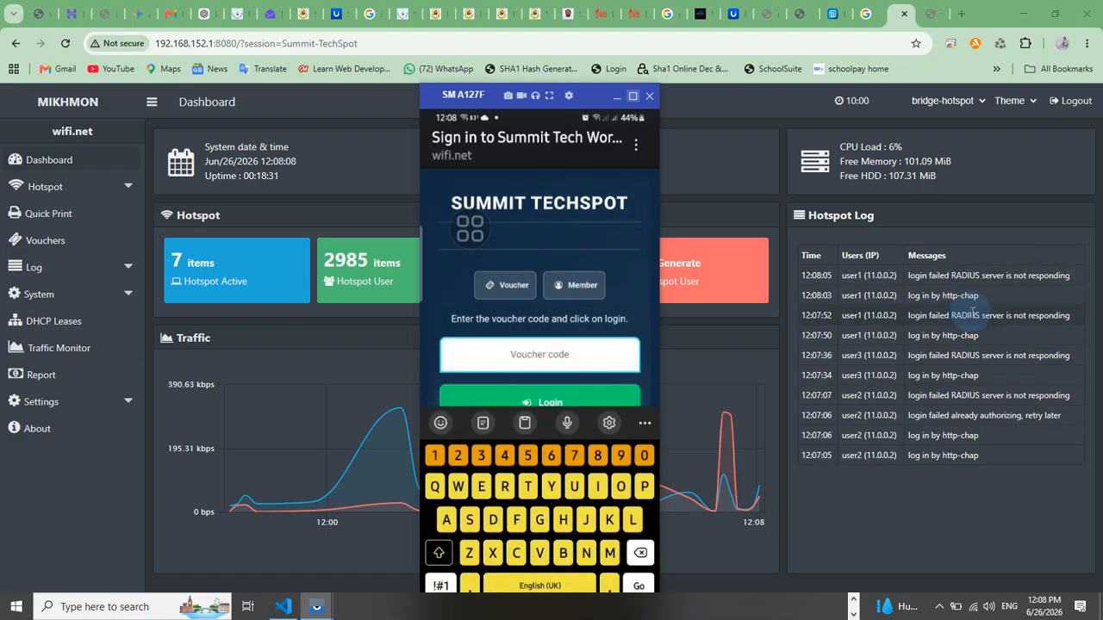
Submit the same voucher code again on the phone's sign-in page and check the new log entries
click(889, 295)
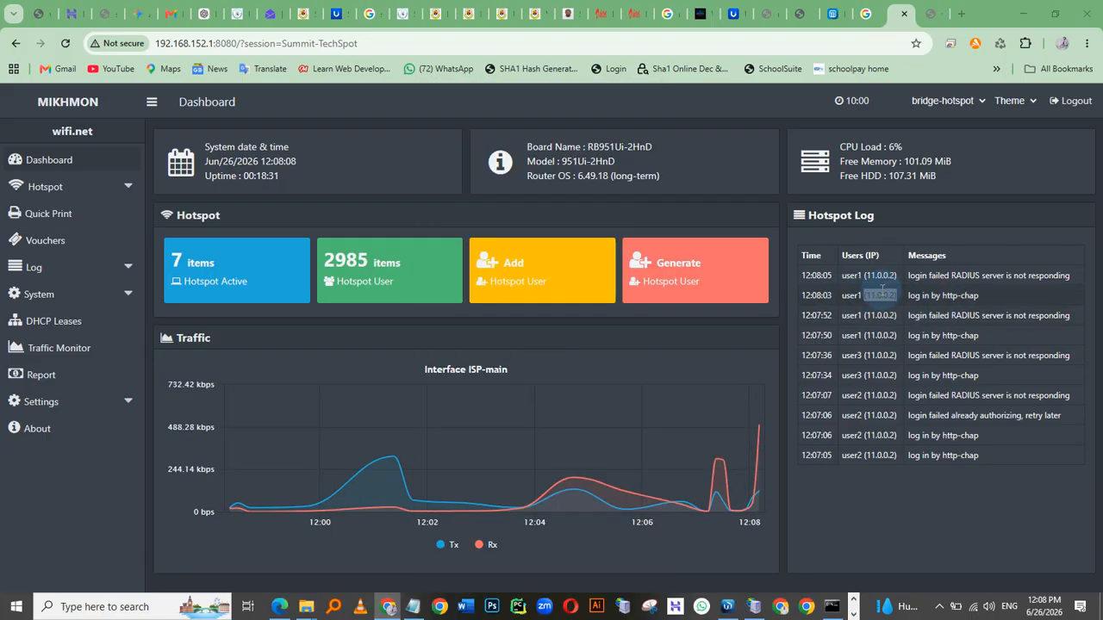
key(alt+Tab)
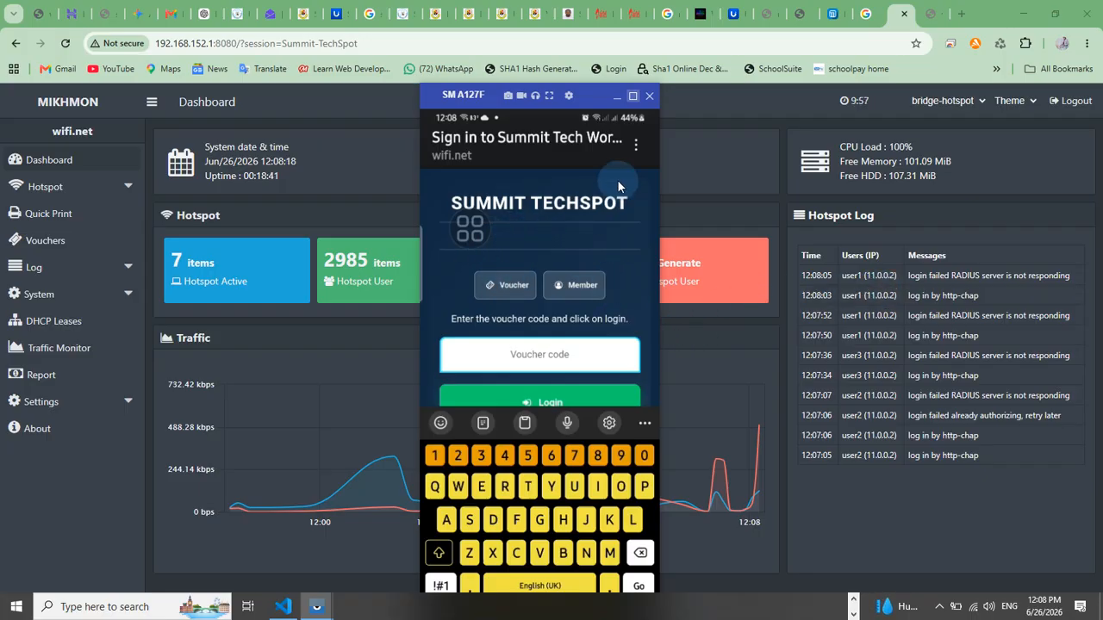
click(637, 147)
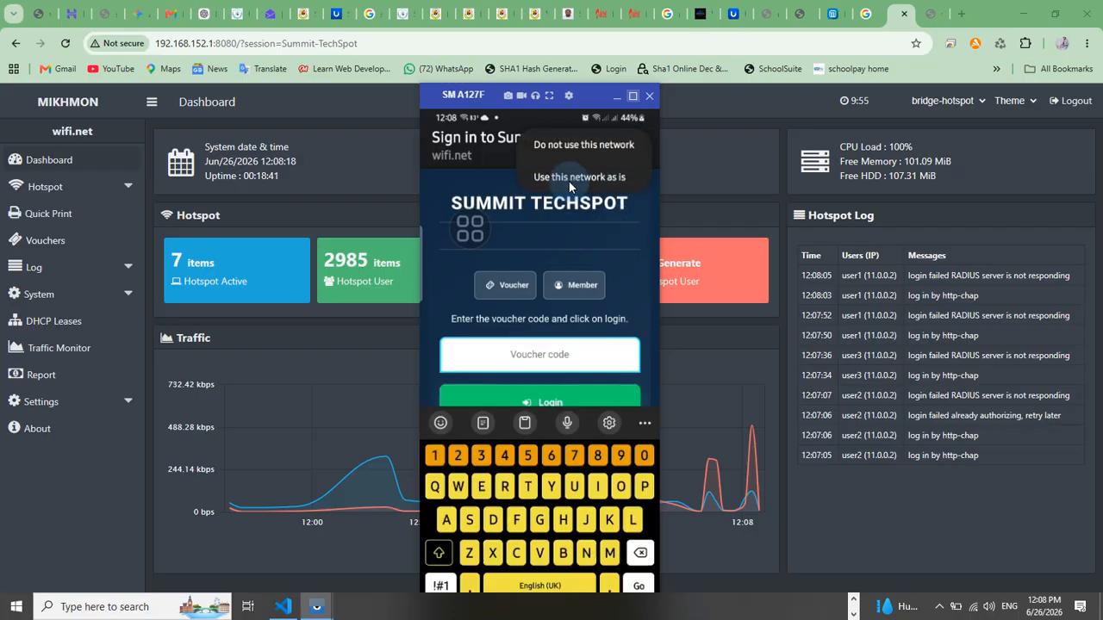
click(560, 231)
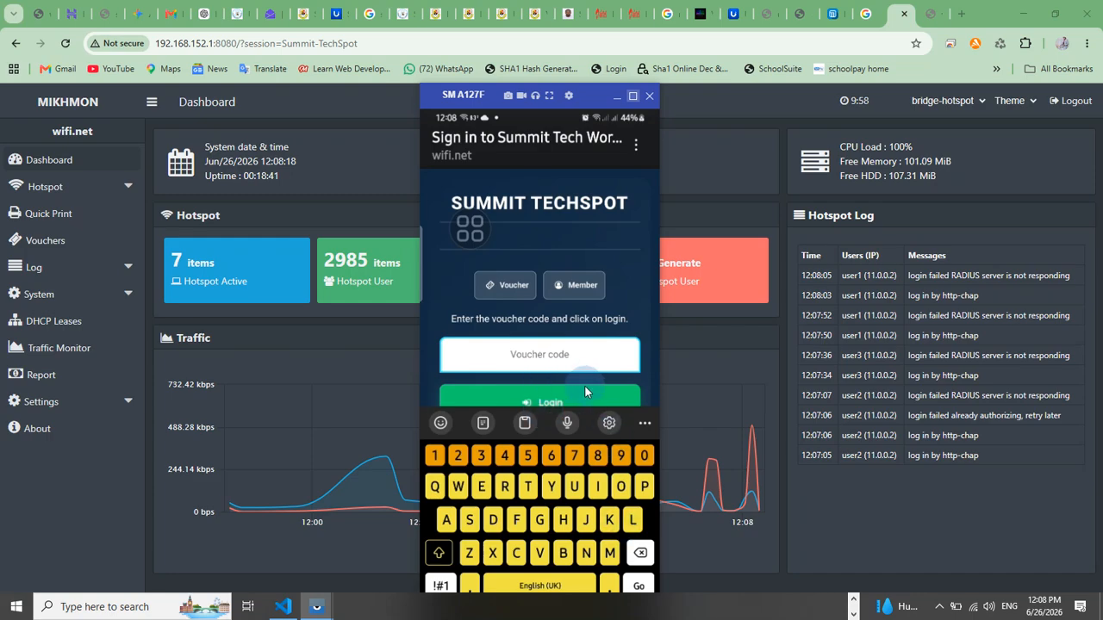
text(user1)
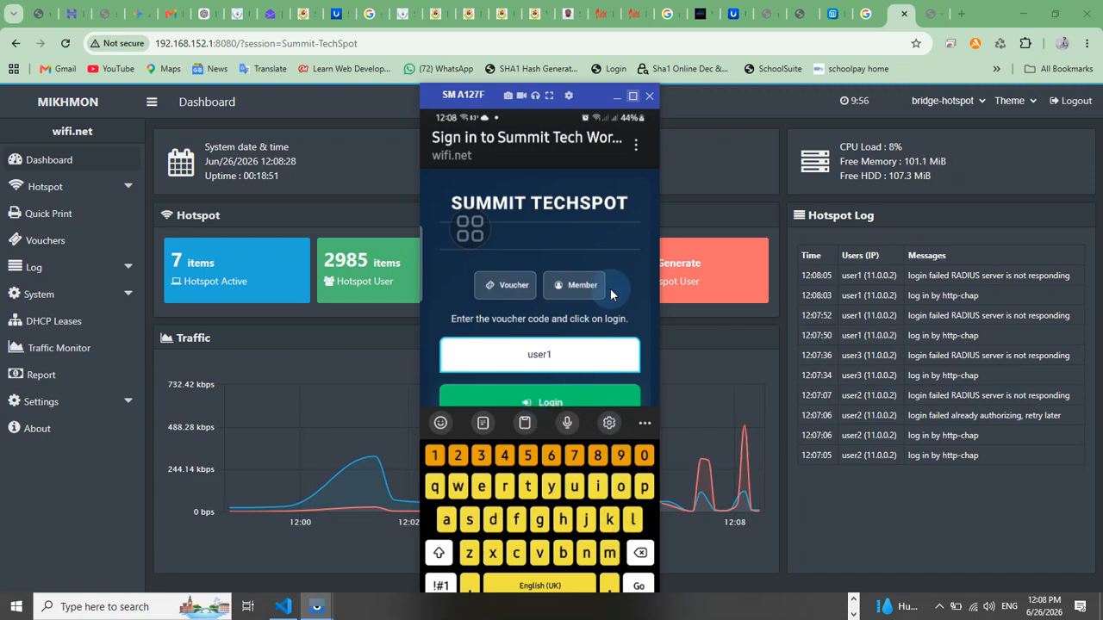
drag(987, 303, 860, 295)
drag(803, 295, 799, 294)
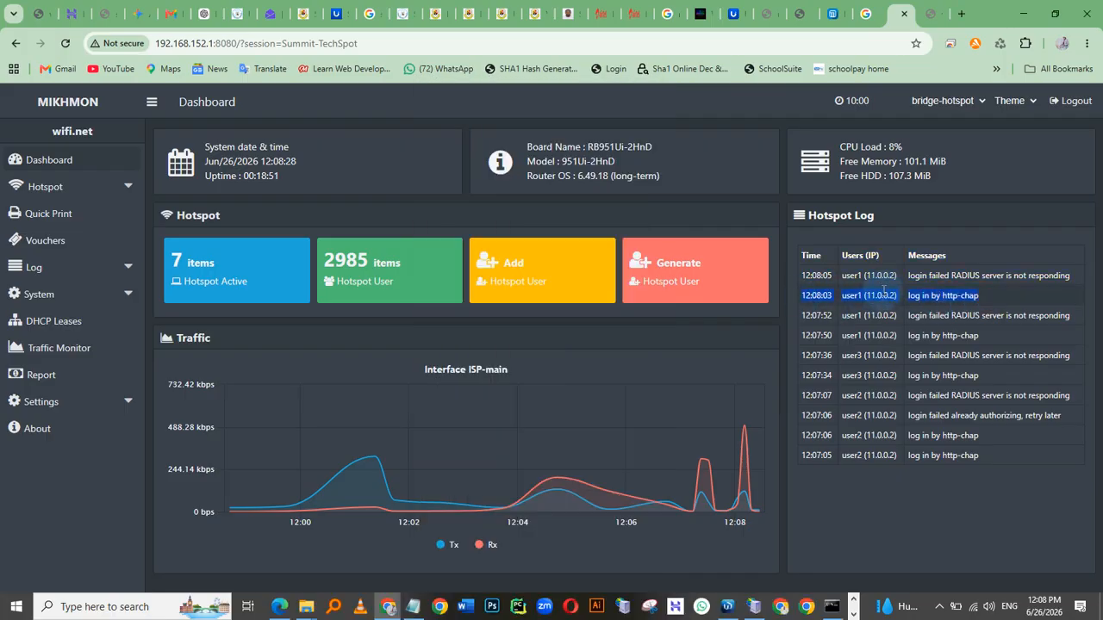
Reopen the Summit Tech World sign-in page from the phone's Wi-Fi settings
key(alt+Tab)
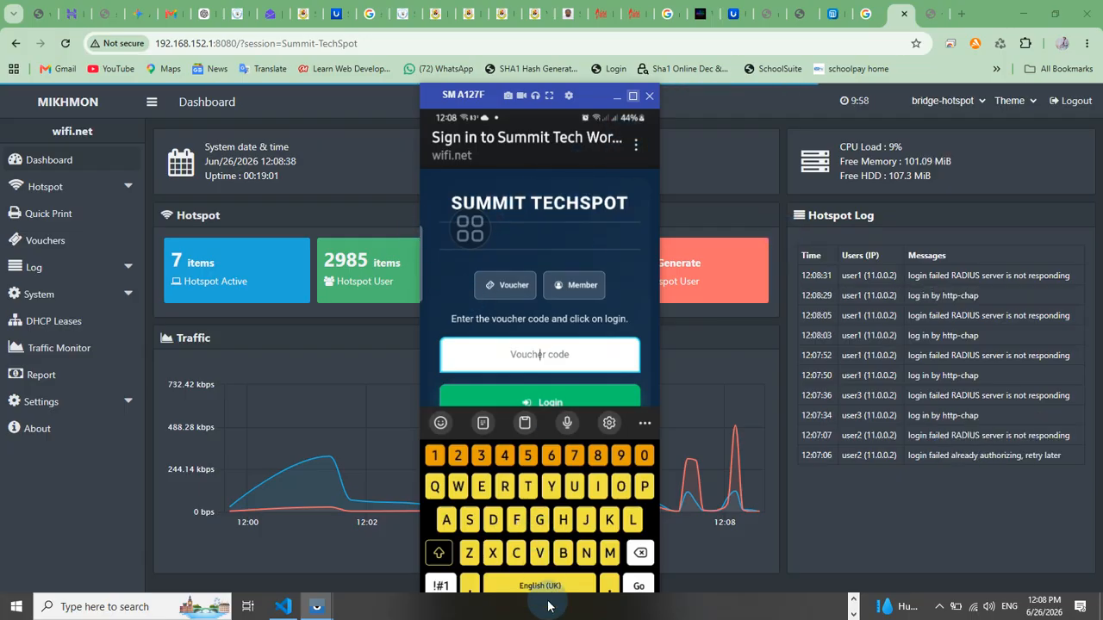
drag(583, 98, 588, 44)
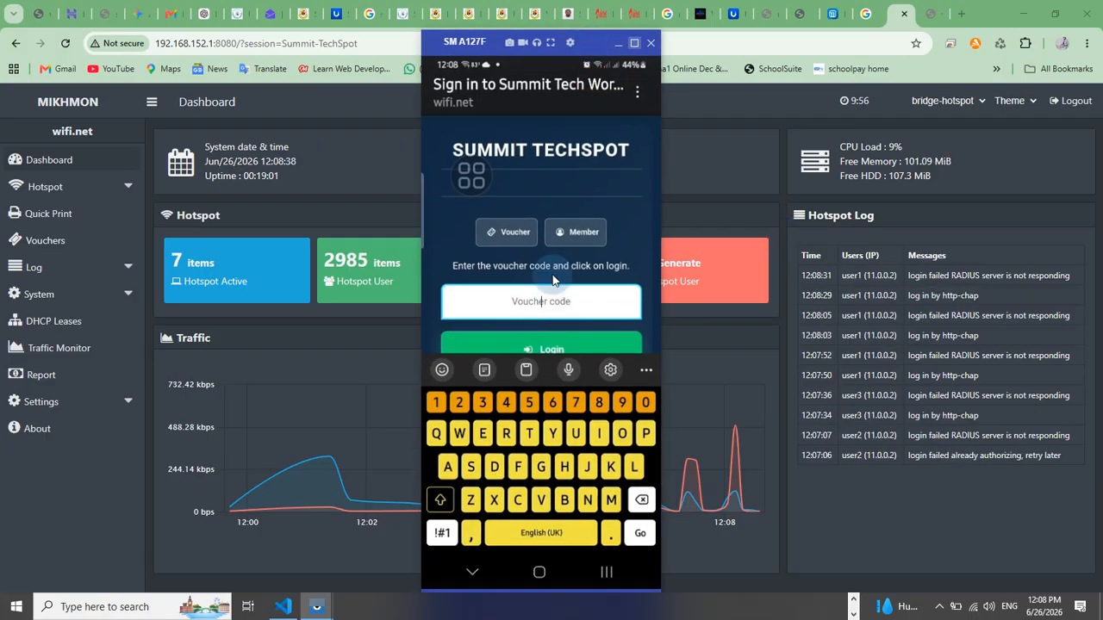
click(605, 572)
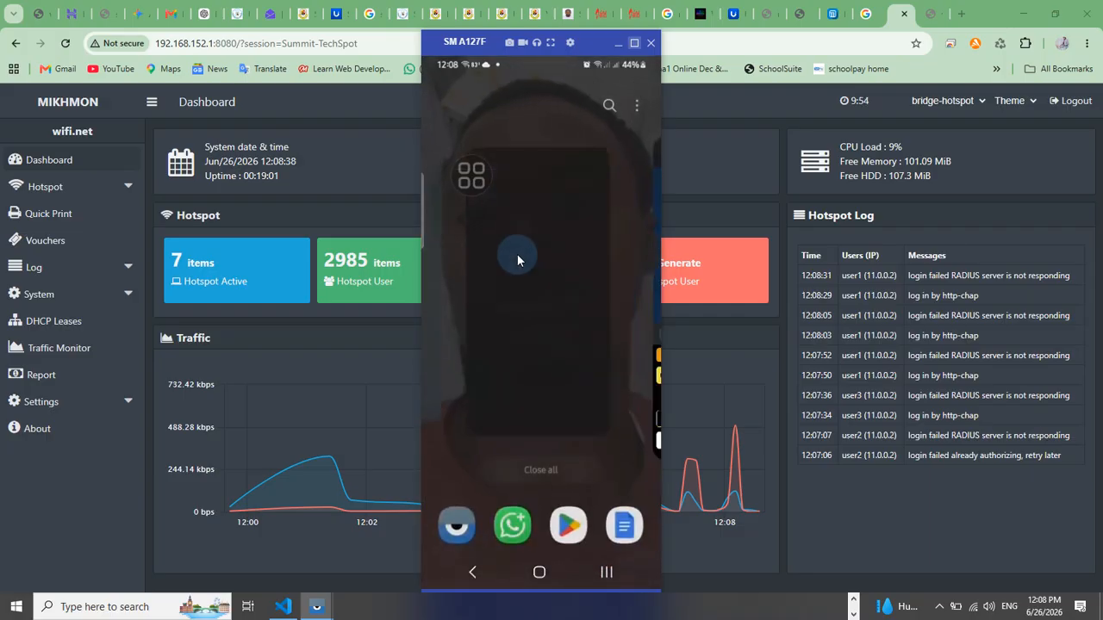
click(552, 272)
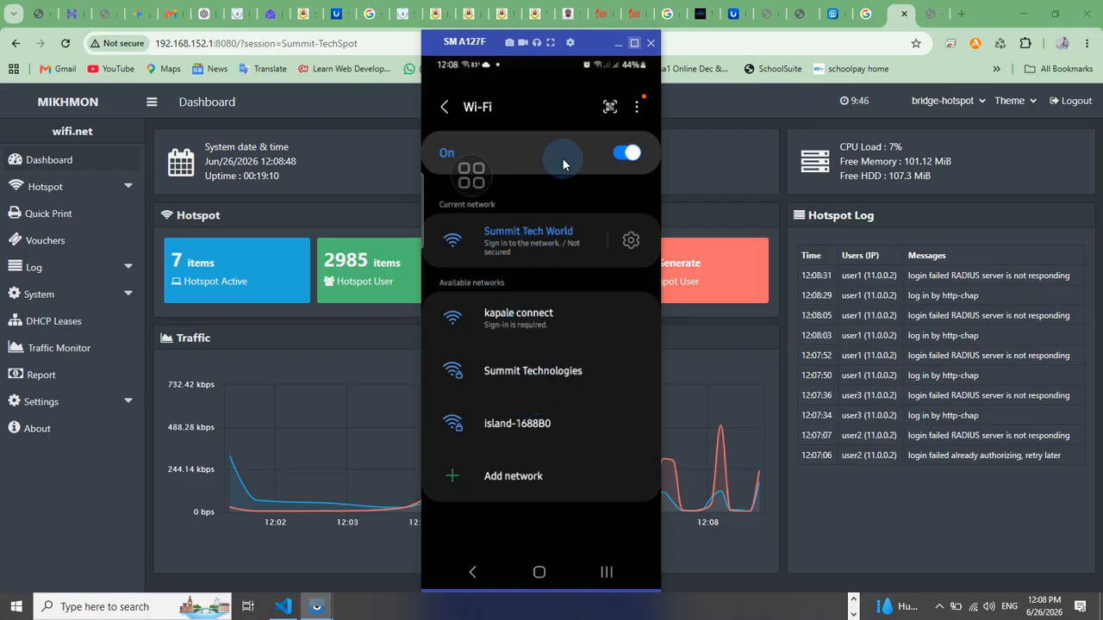
click(637, 106)
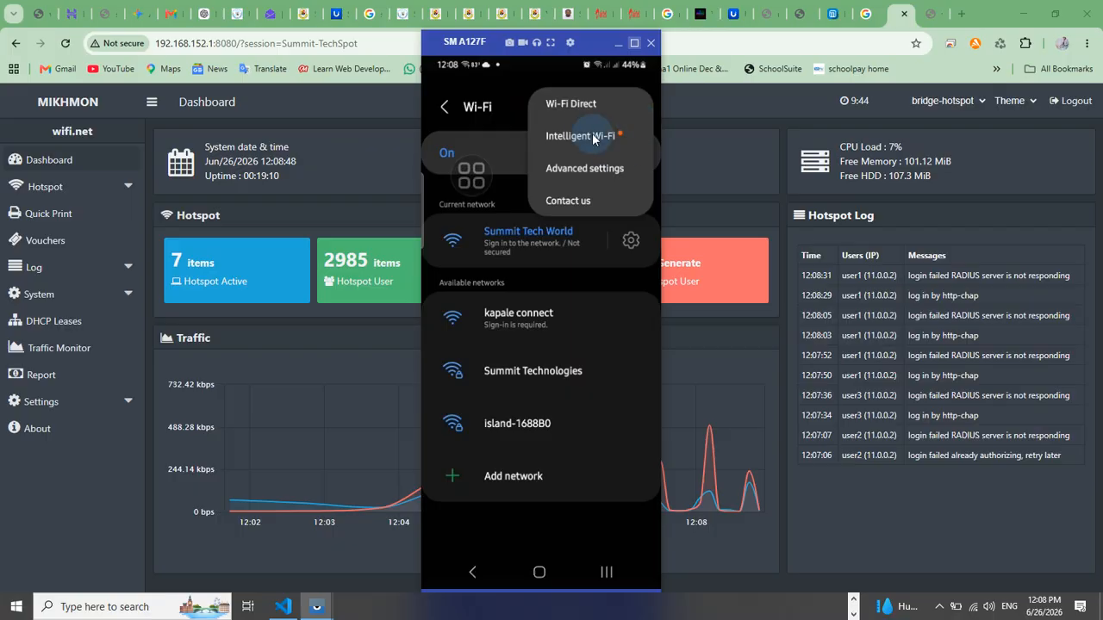
click(538, 105)
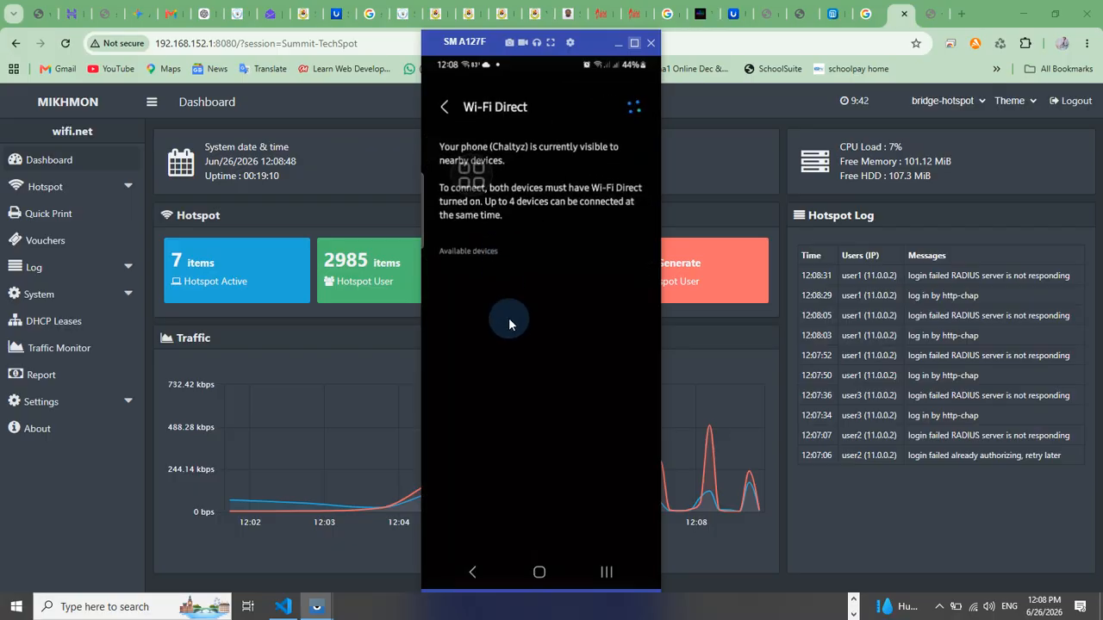
click(445, 107)
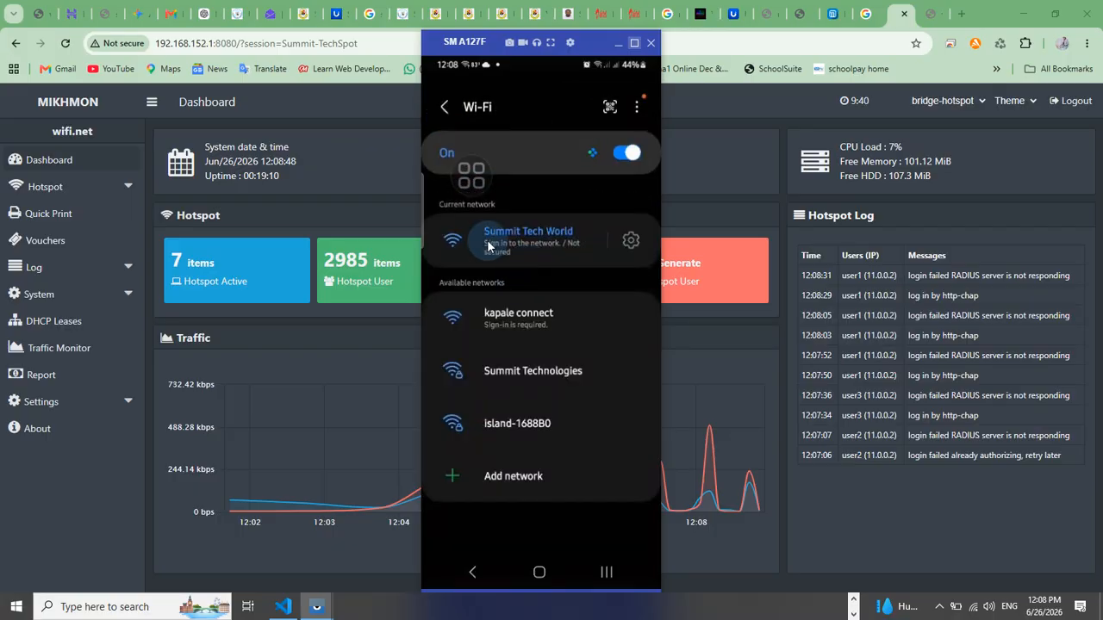
click(523, 241)
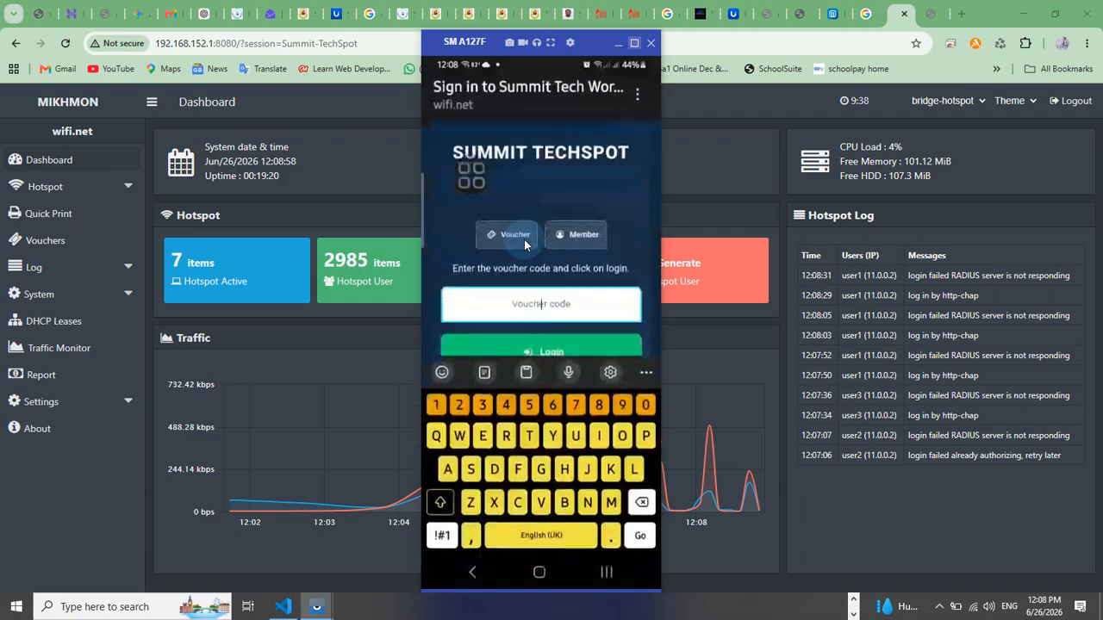
Search the Mikhmon hotspot user list for user1 and open user user1234 for editing
click(843, 276)
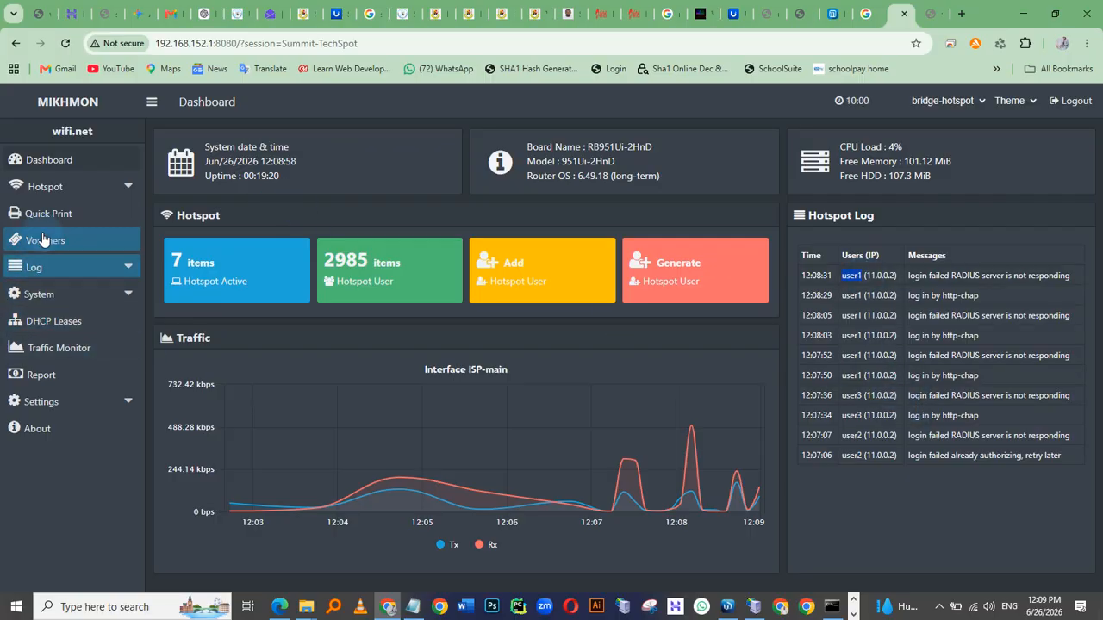
click(39, 186)
click(47, 213)
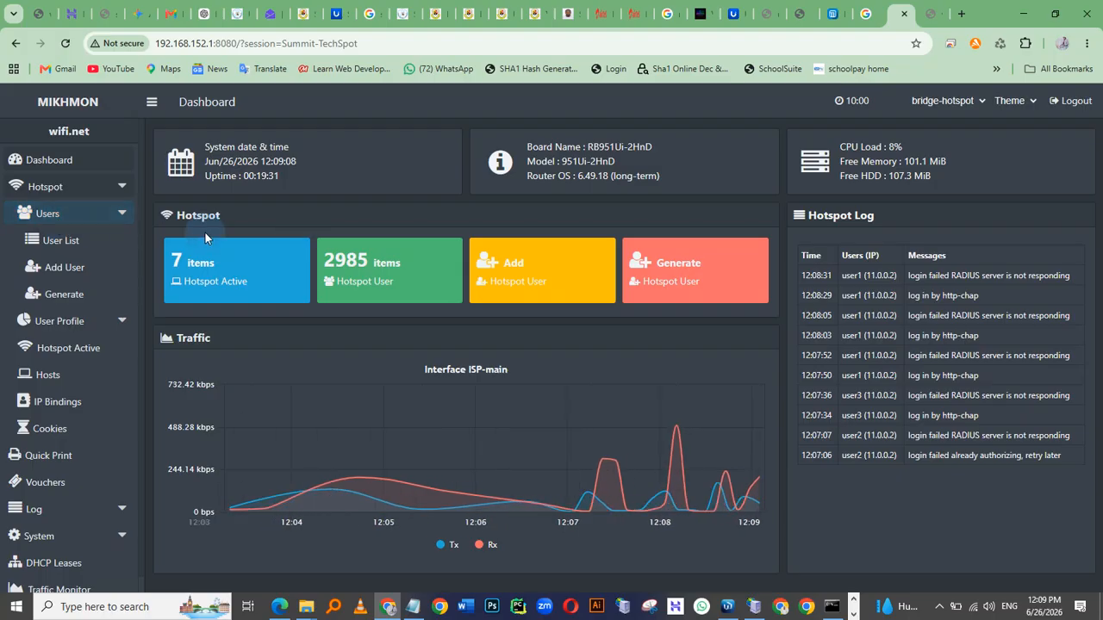
click(60, 241)
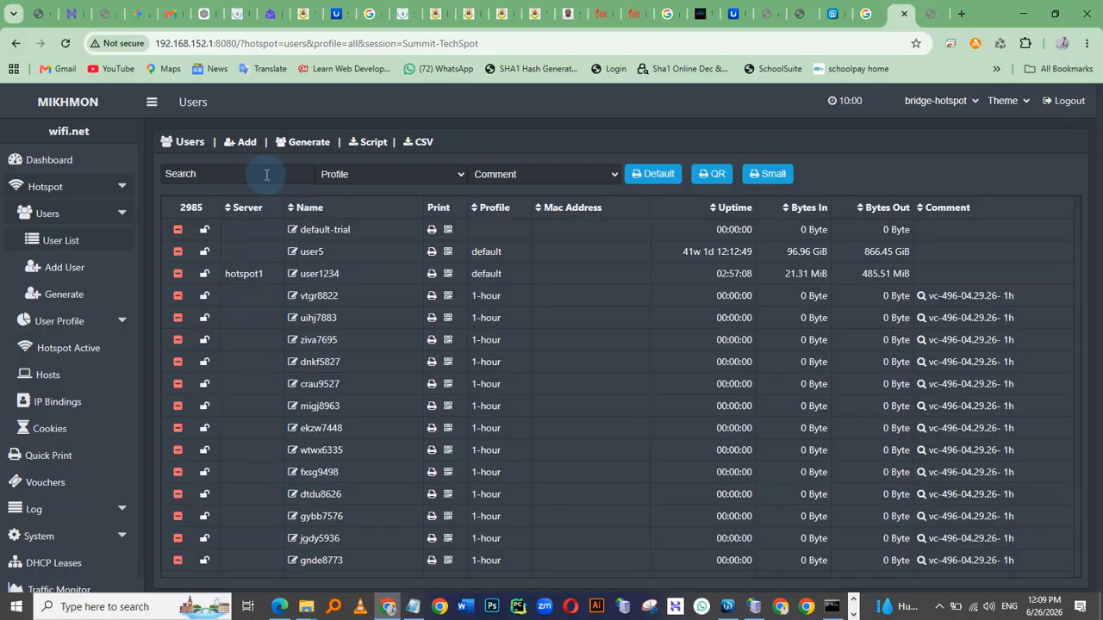
text(user1)
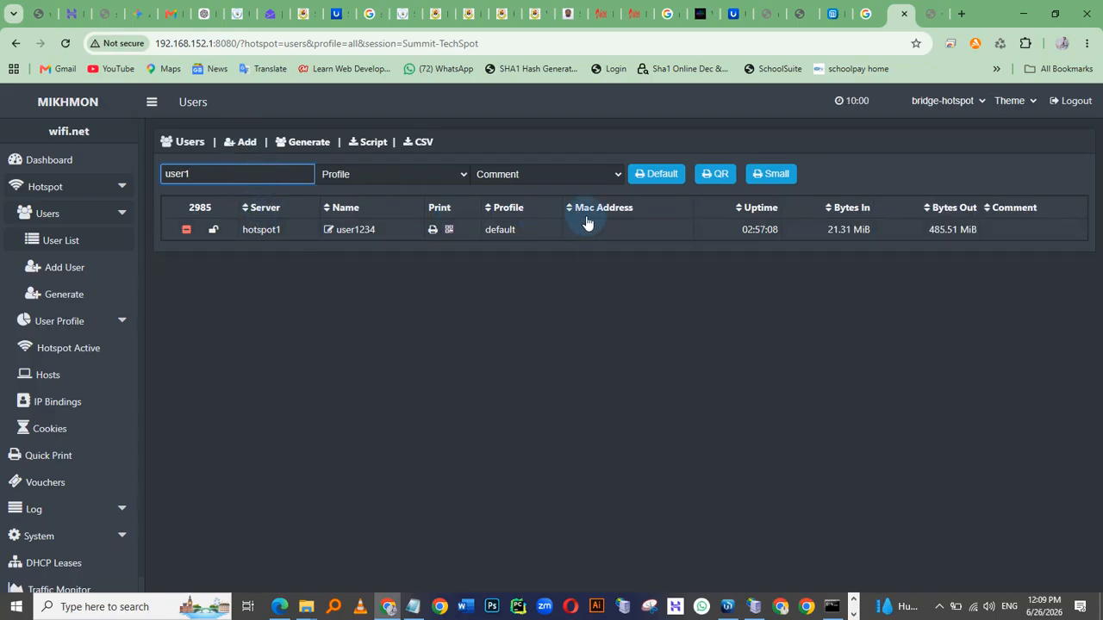
click(351, 234)
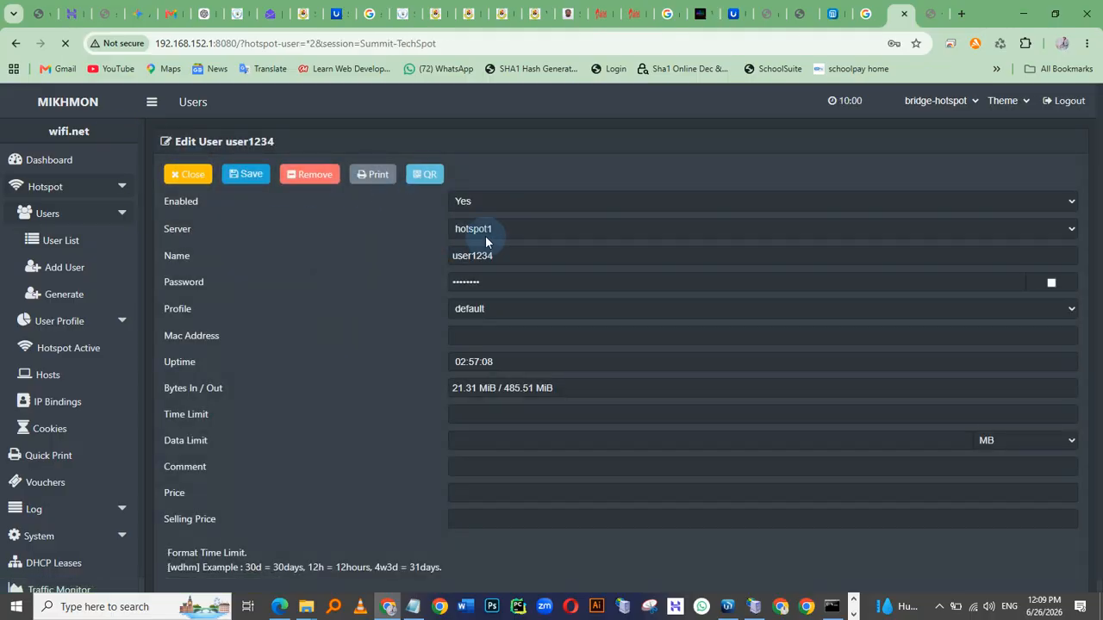
Close the user editor and open the Add User form in Mikhmon
click(179, 175)
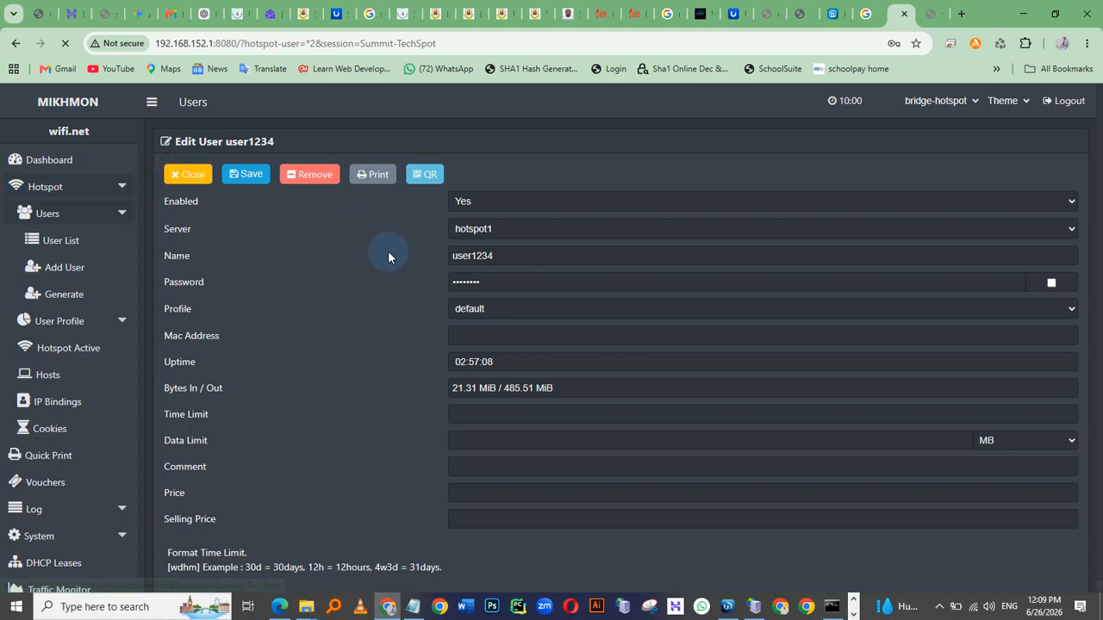
click(58, 245)
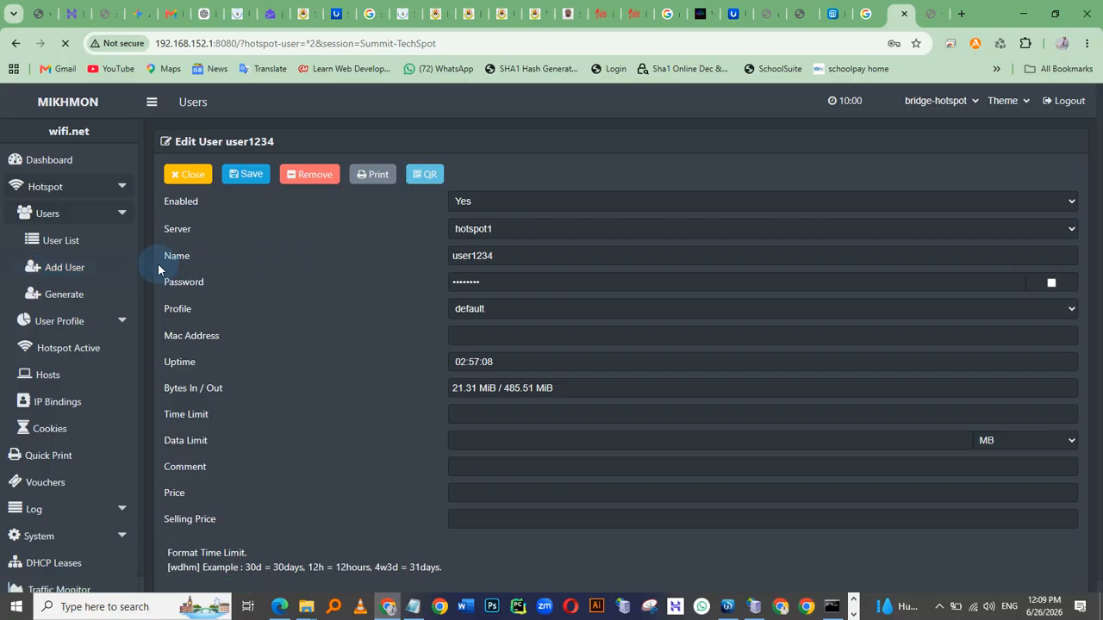
click(54, 271)
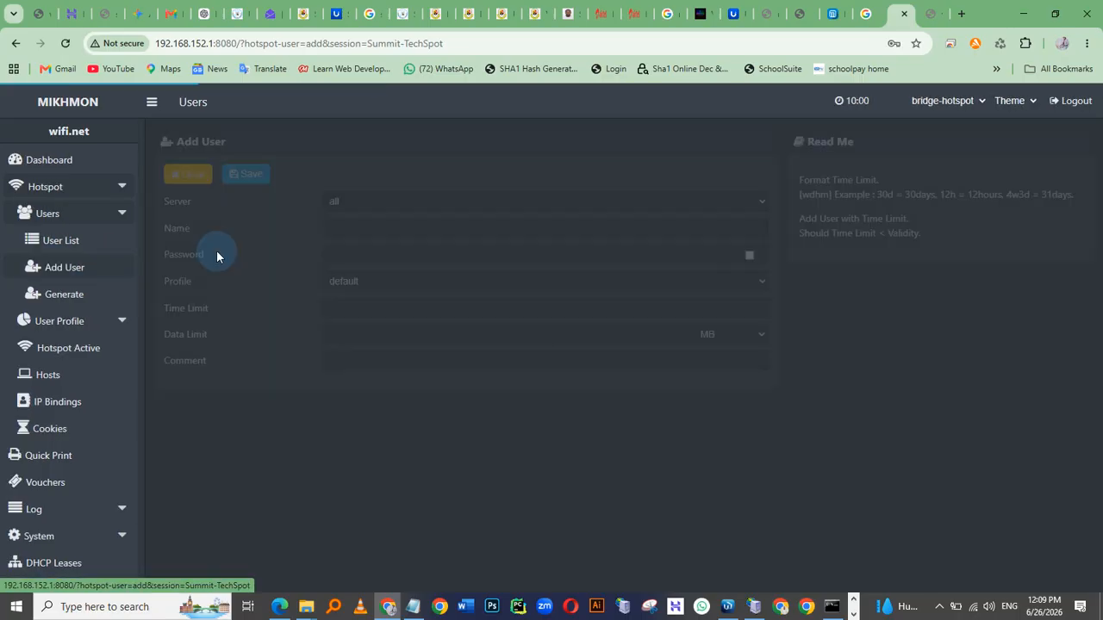
click(366, 227)
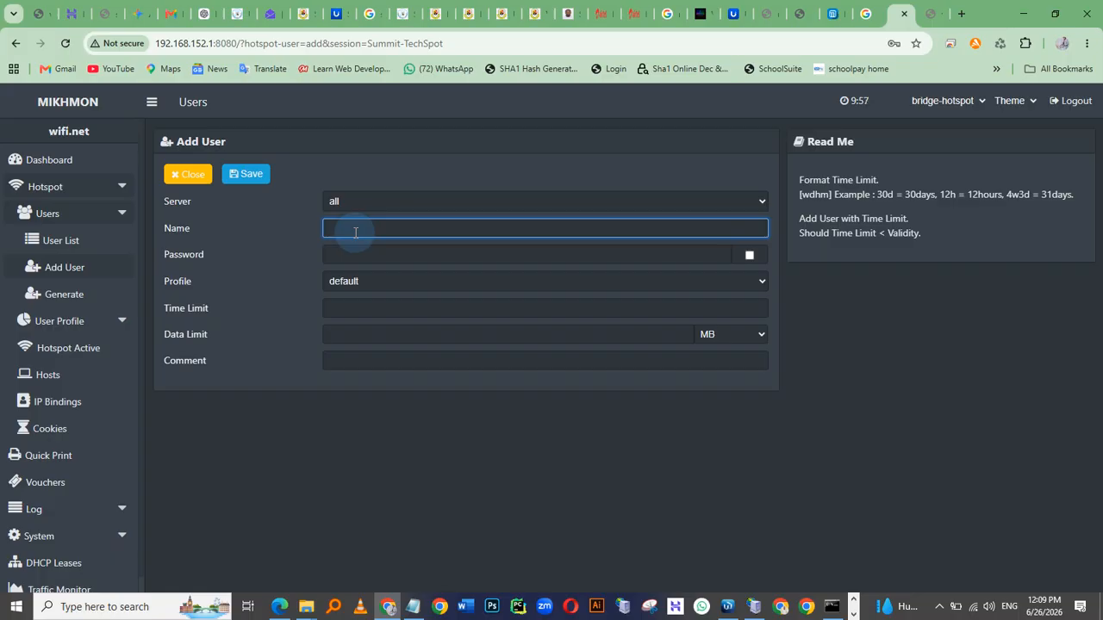
Switch to Winbox and check the hotspot's Active sessions list
key(alt+Tab)
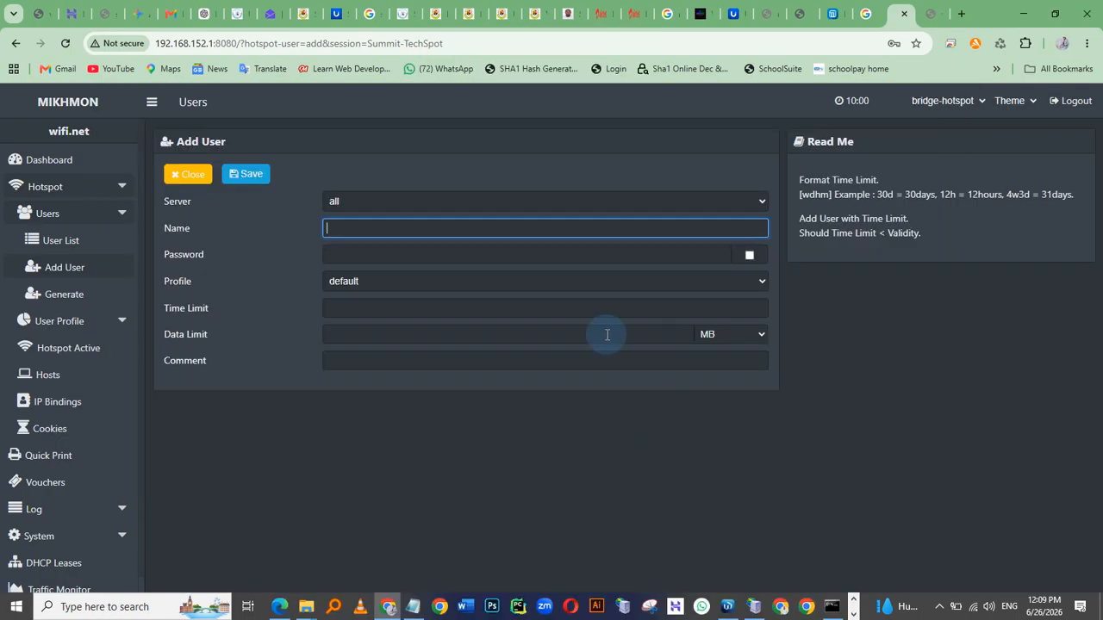
click(60, 244)
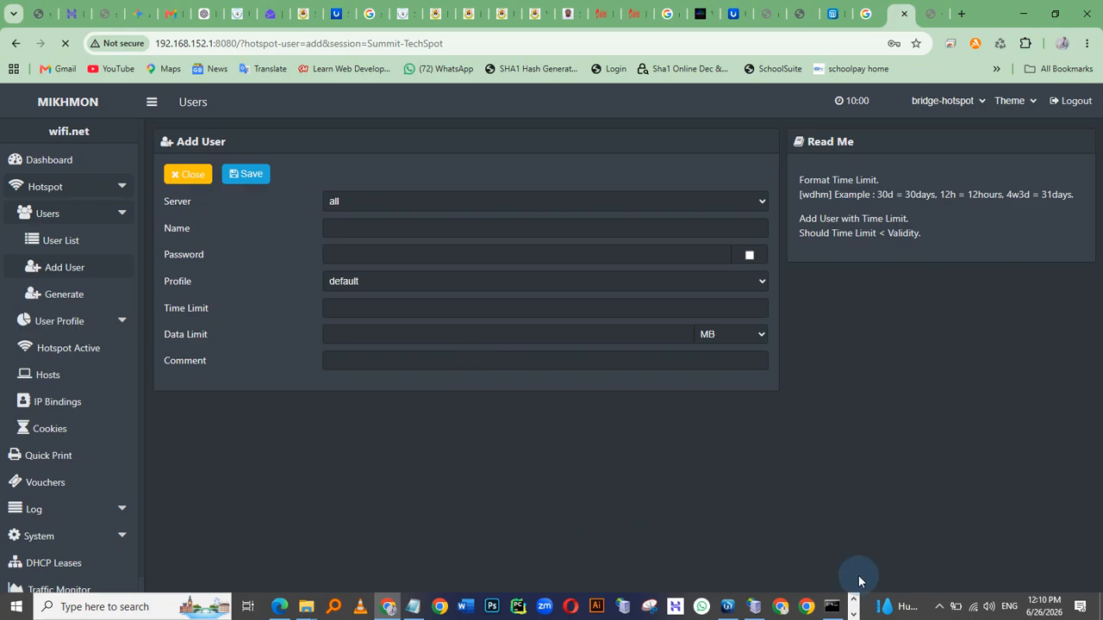
click(938, 607)
click(938, 608)
click(235, 430)
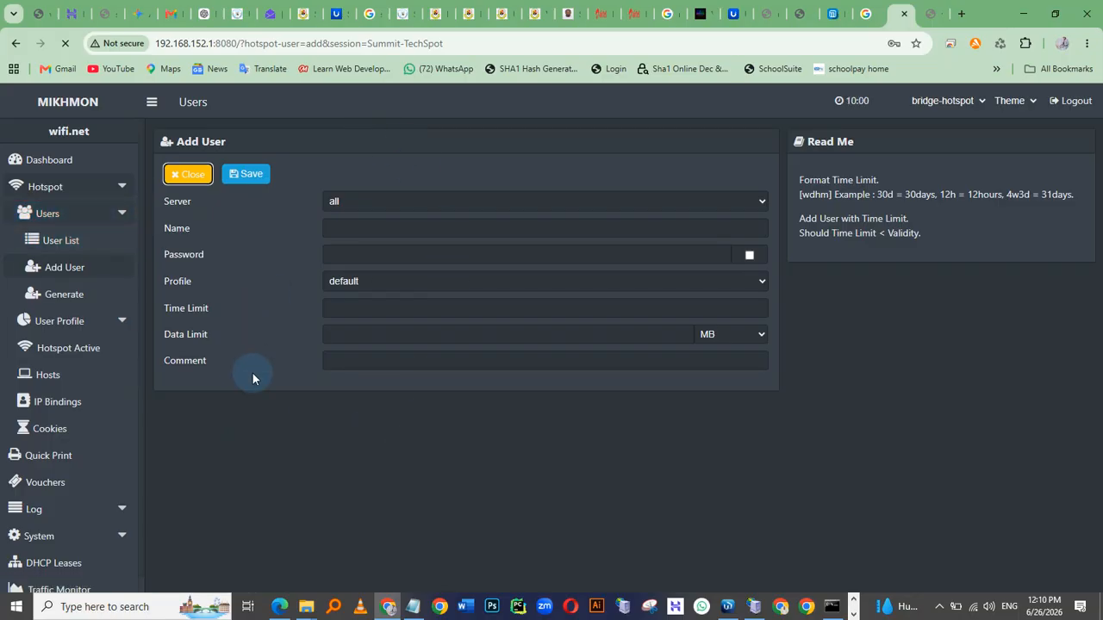
click(237, 431)
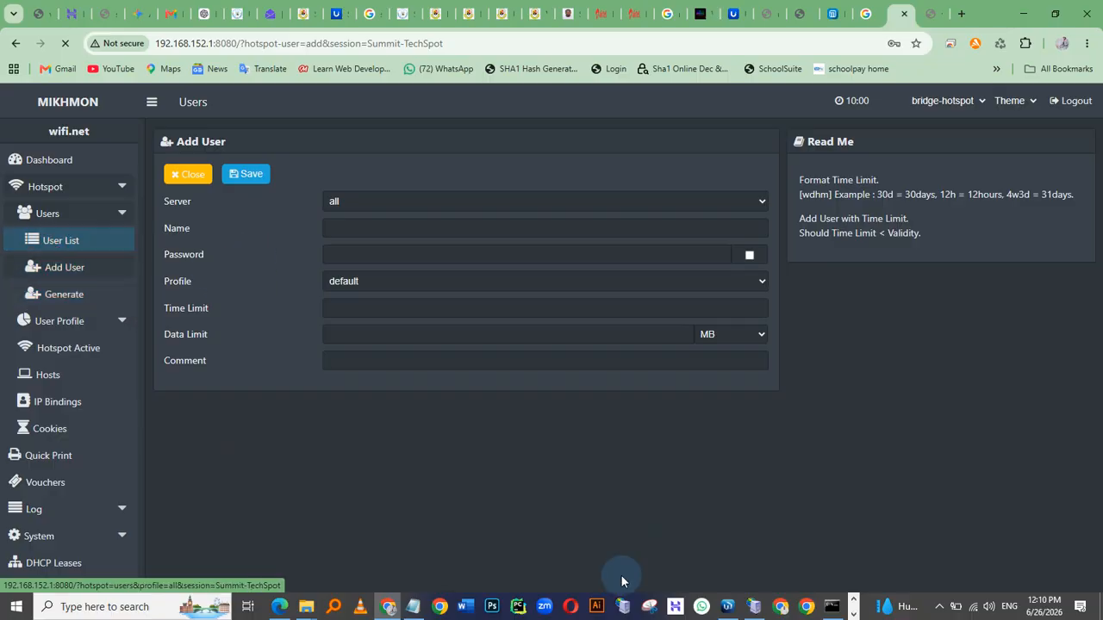
click(727, 607)
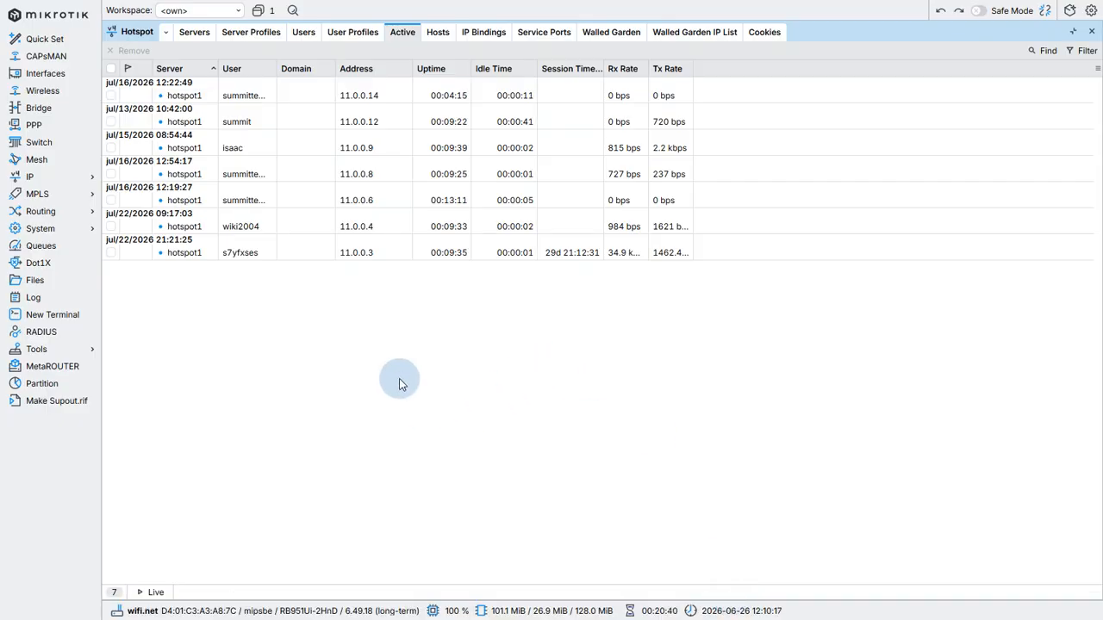
click(357, 317)
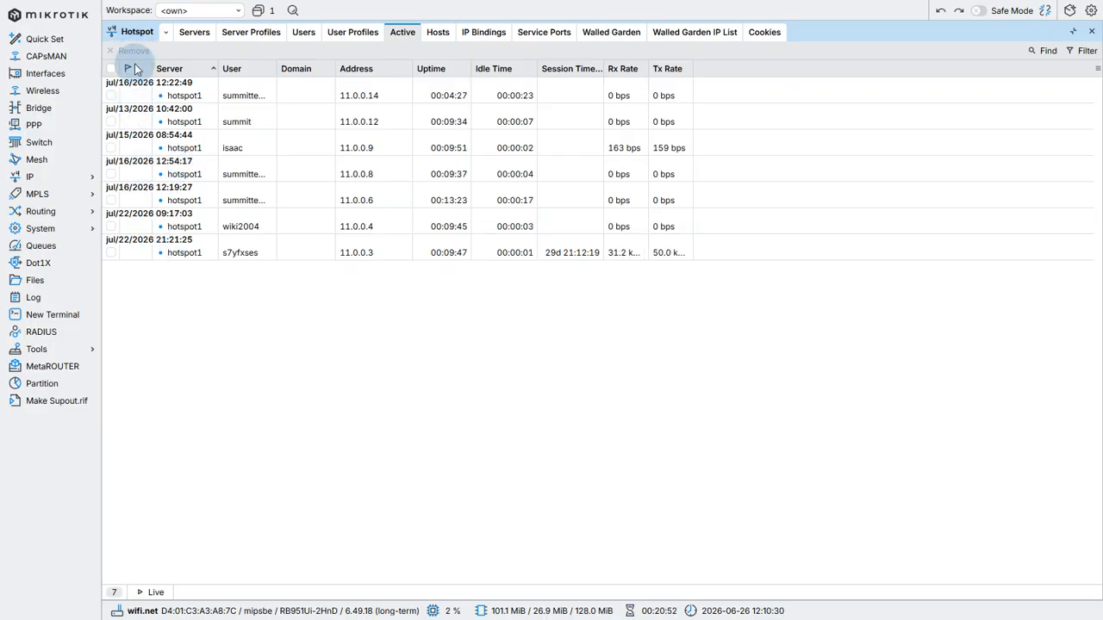
Search the Mikhmon hotspot user list for test
key(alt+Tab)
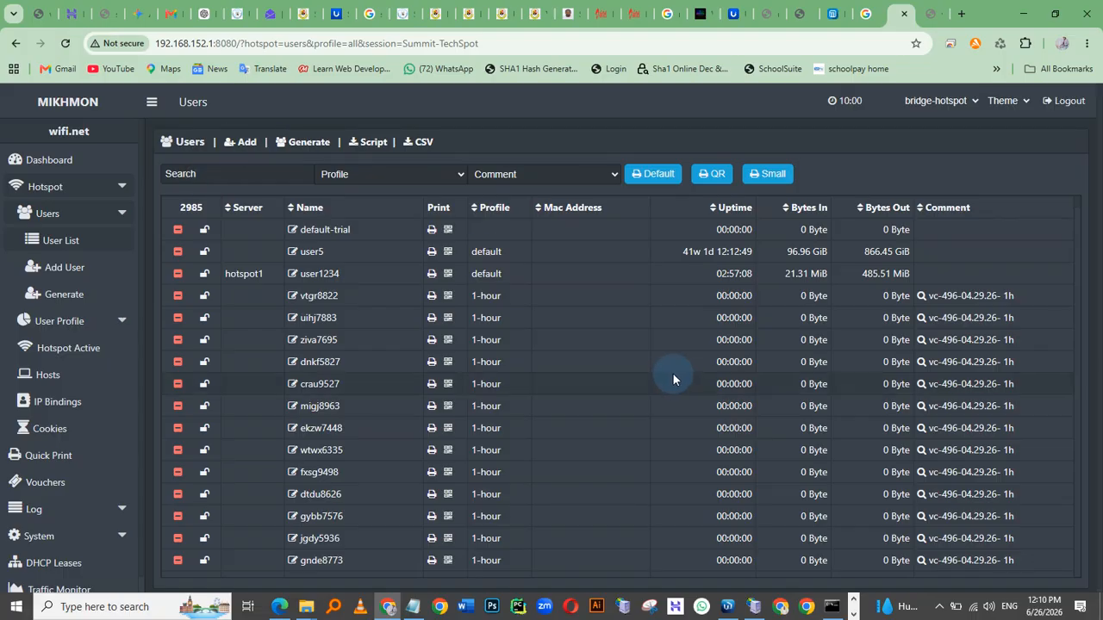
scroll(641, 345, down, 8)
scroll(551, 364, up, 10)
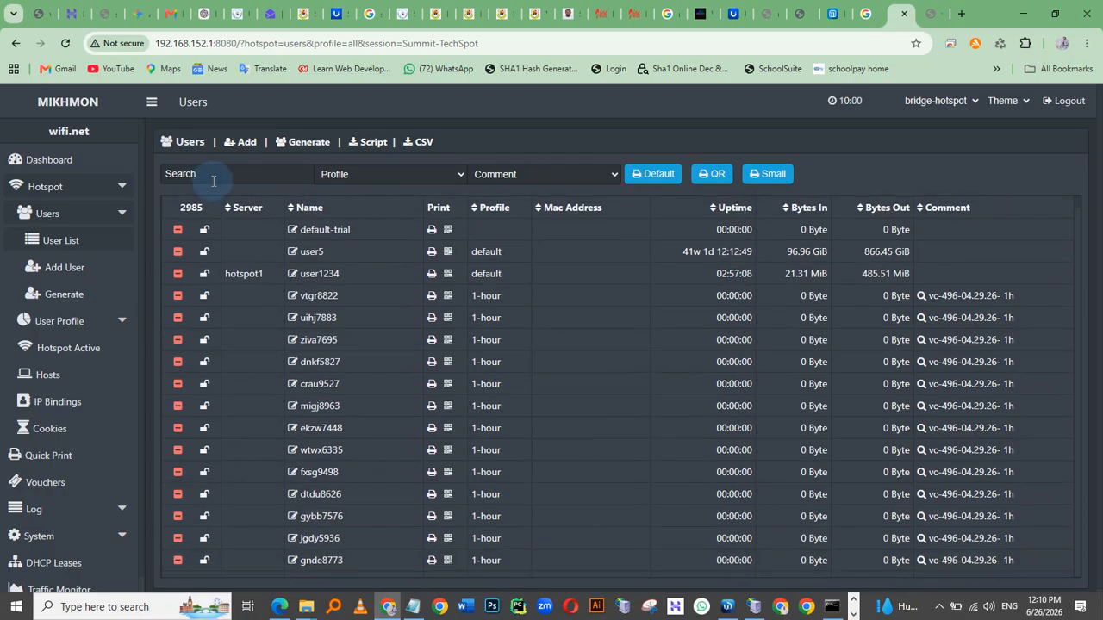
click(214, 180)
text(t)
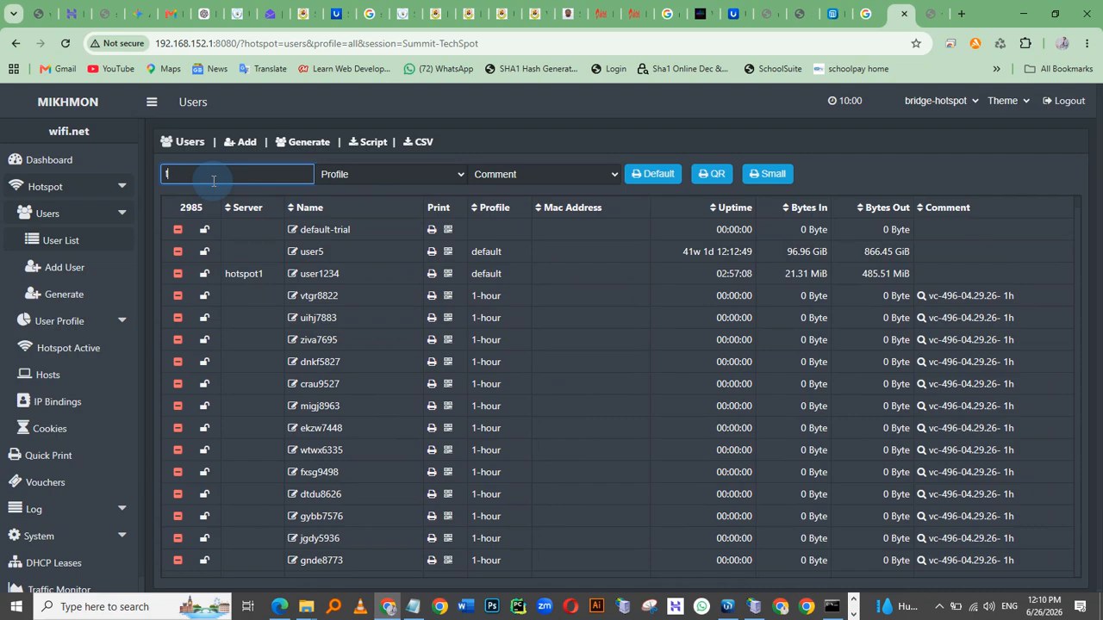
text(est)
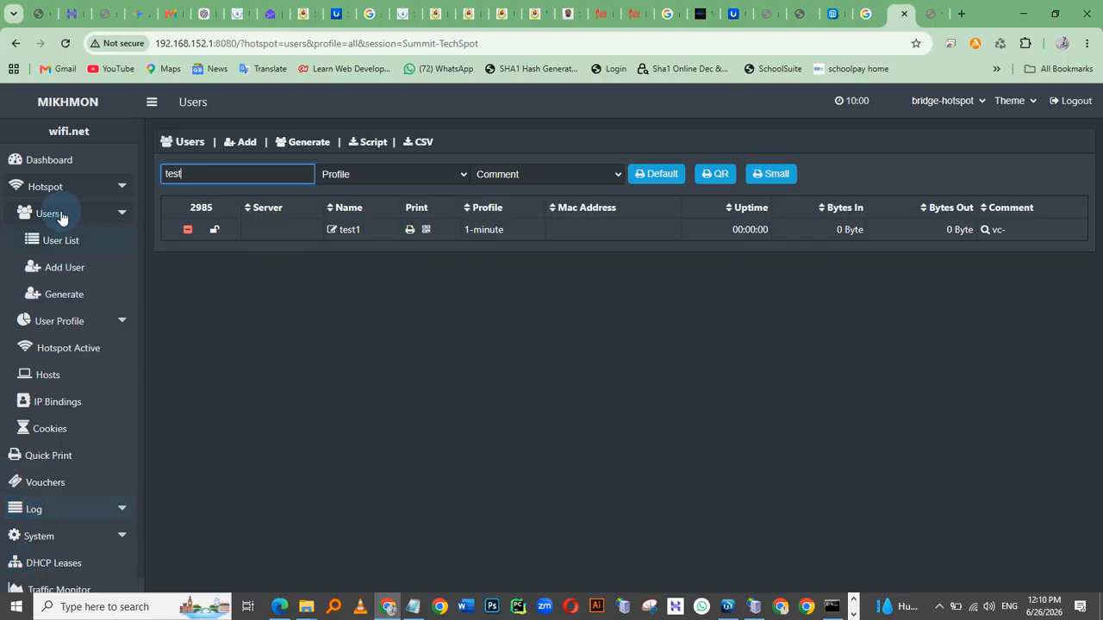
Return to the Mikhmon dashboard and sign in on the phone's hotspot page with the voucher code
click(43, 164)
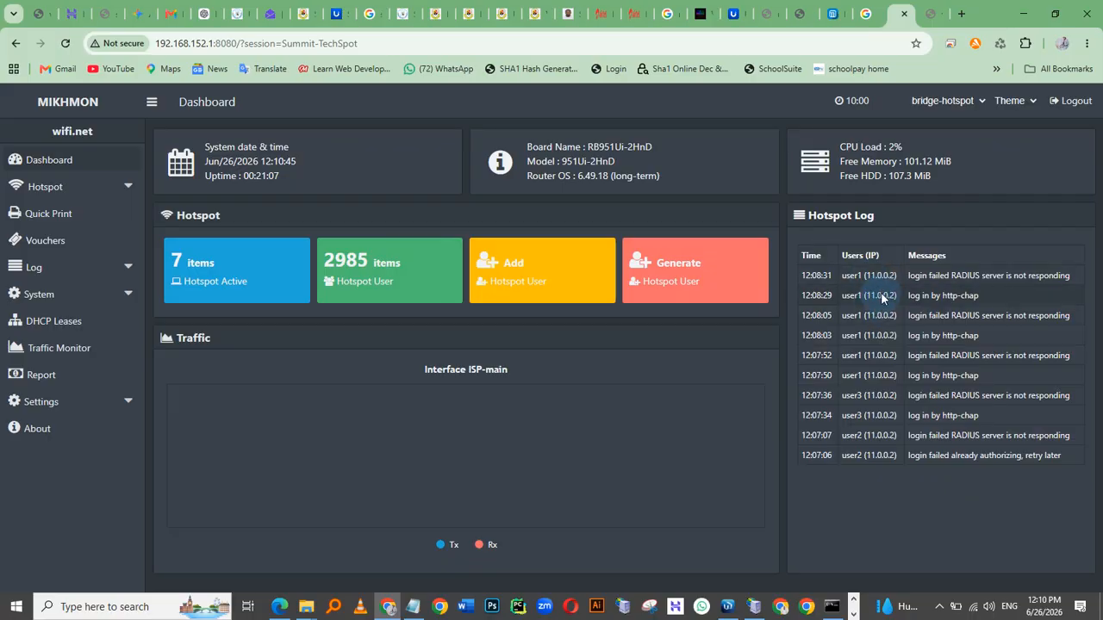
key(alt+Tab)
key(alt+Tab)
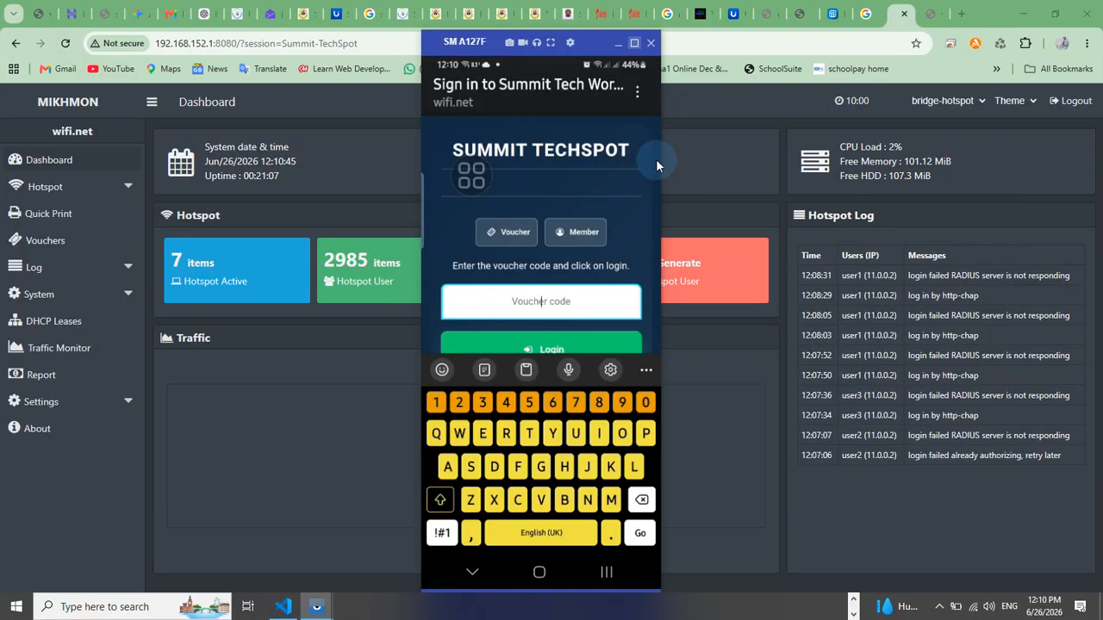
click(541, 301)
text(test1)
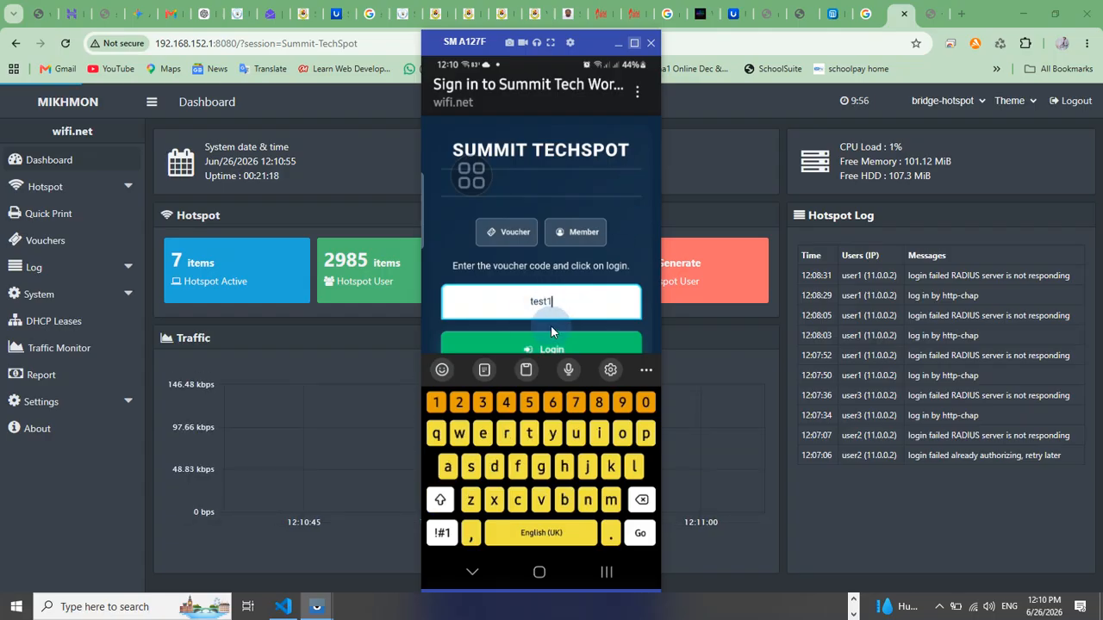
click(539, 349)
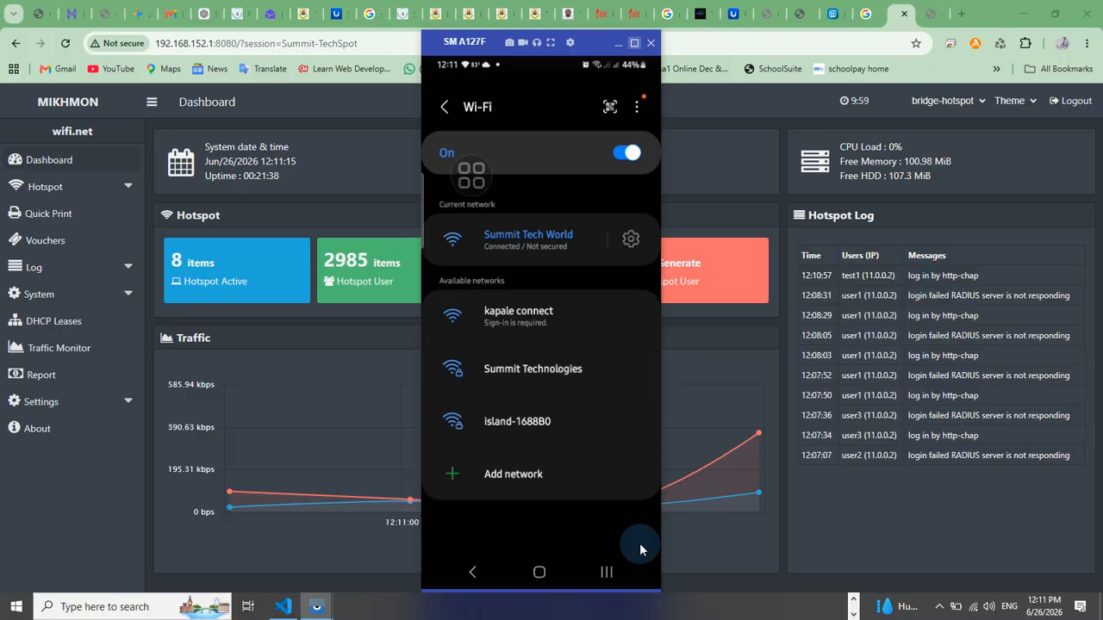
Open the phone's browser and search Google for school to test internet access
click(605, 576)
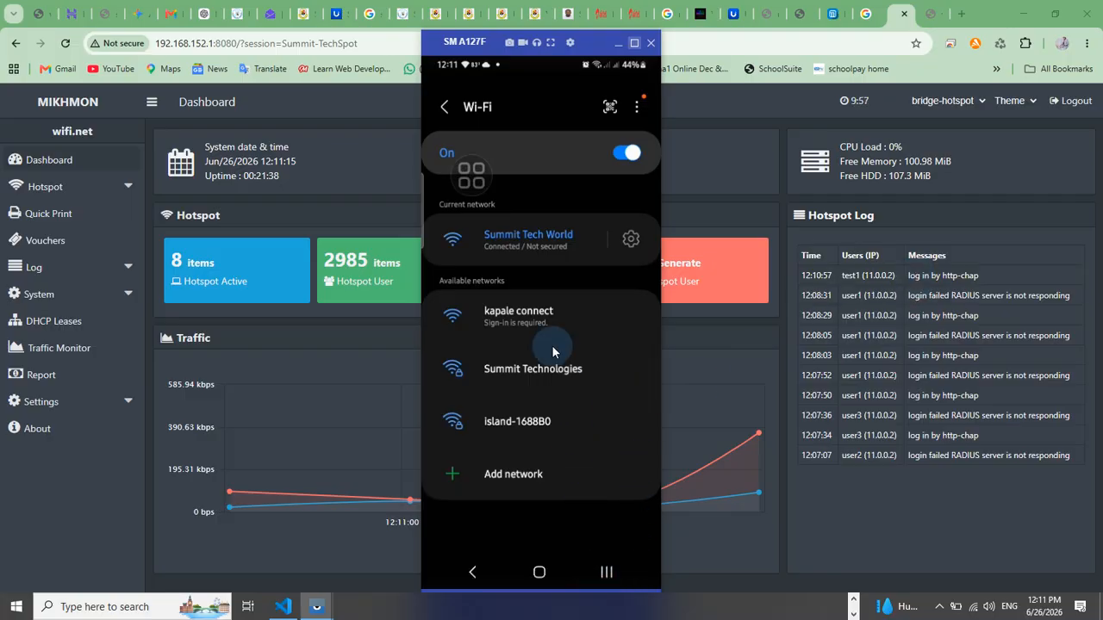
click(509, 300)
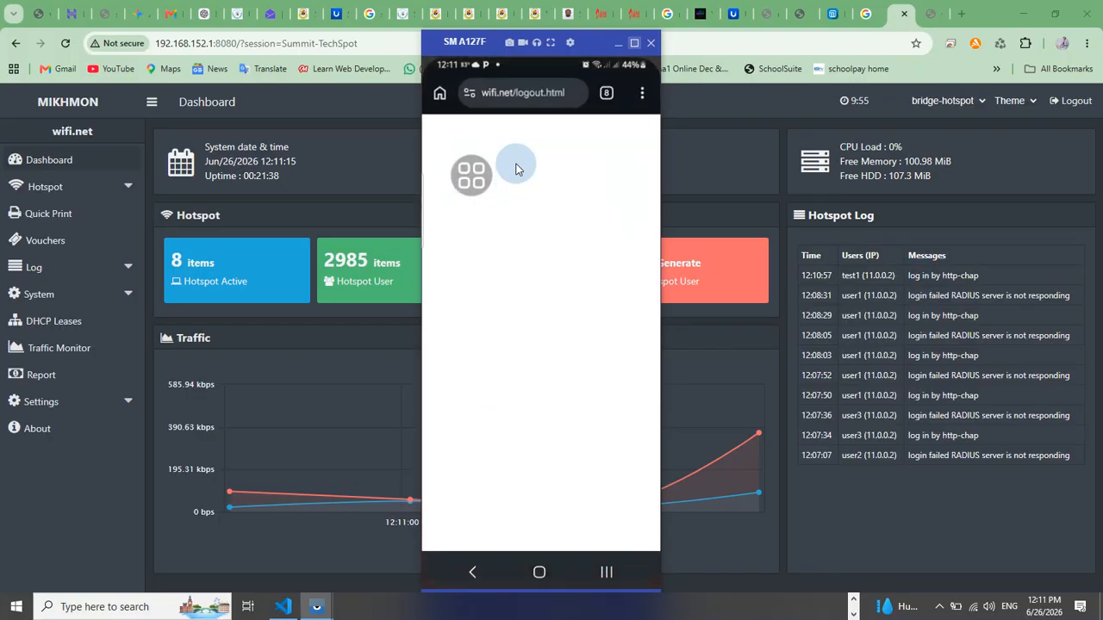
click(505, 90)
text(sa)
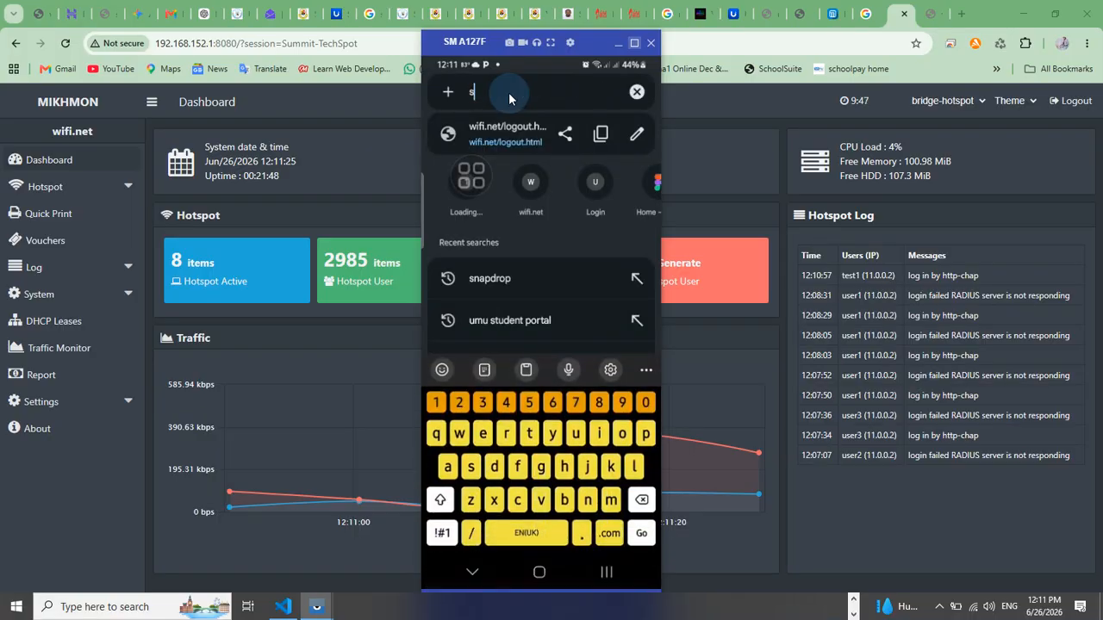
key(BackSpace)
key(BackSpace)
text(school)
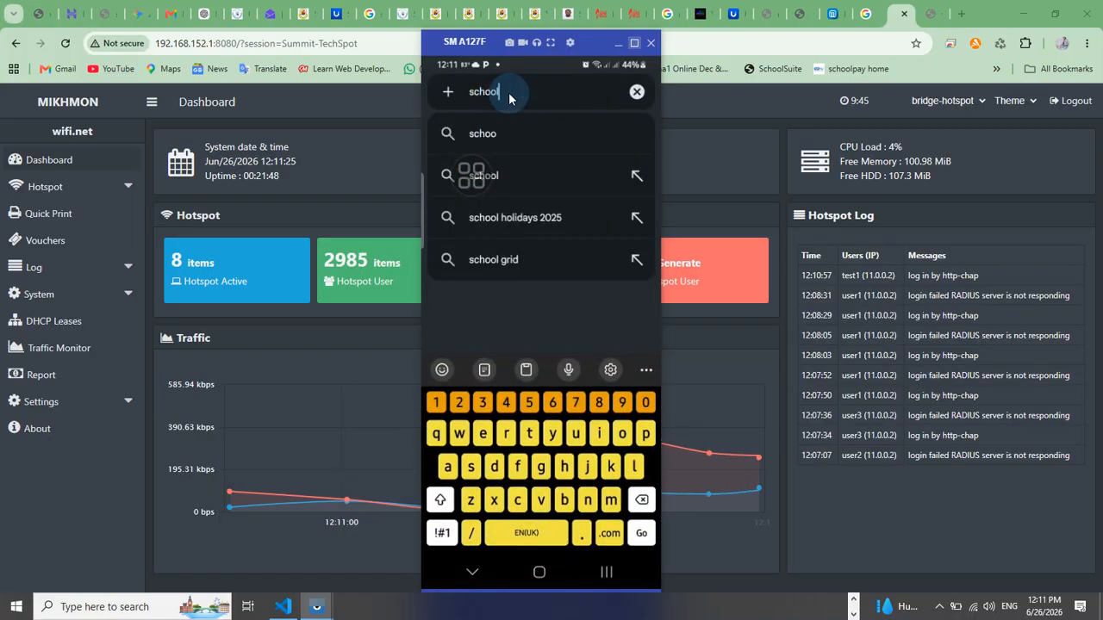
key(Return)
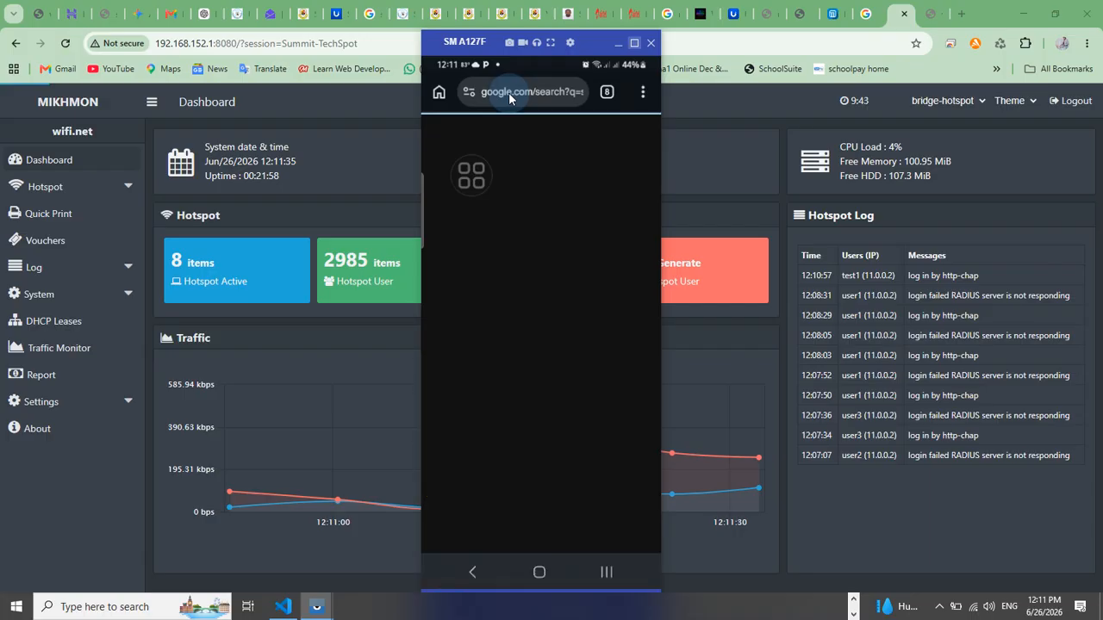
scroll(527, 336, down, 2)
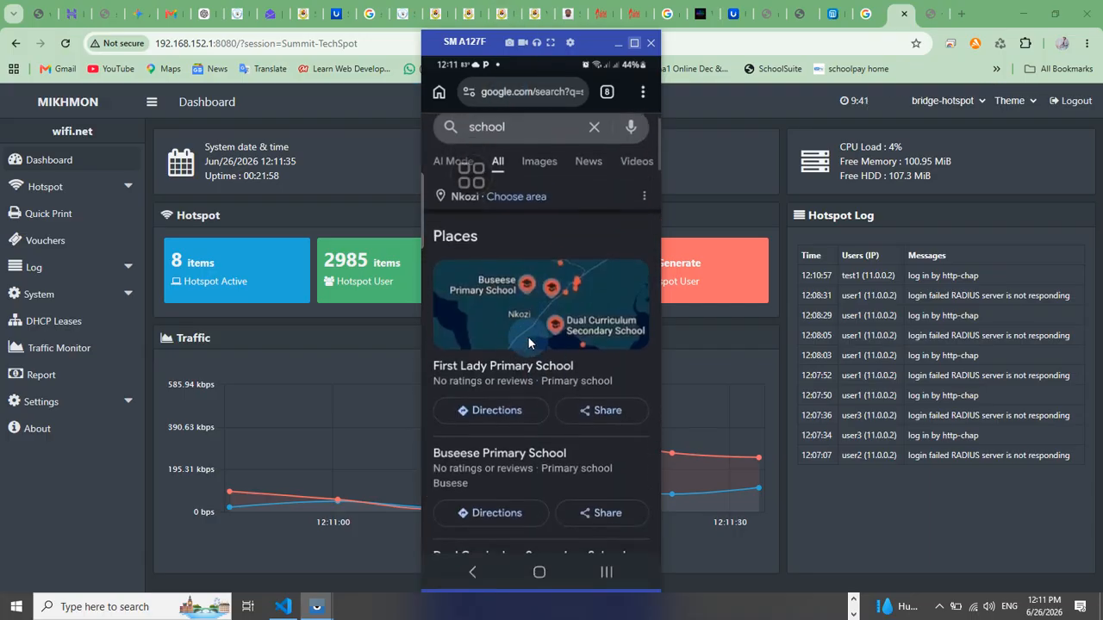
scroll(528, 335, down, 3)
scroll(512, 315, up, 5)
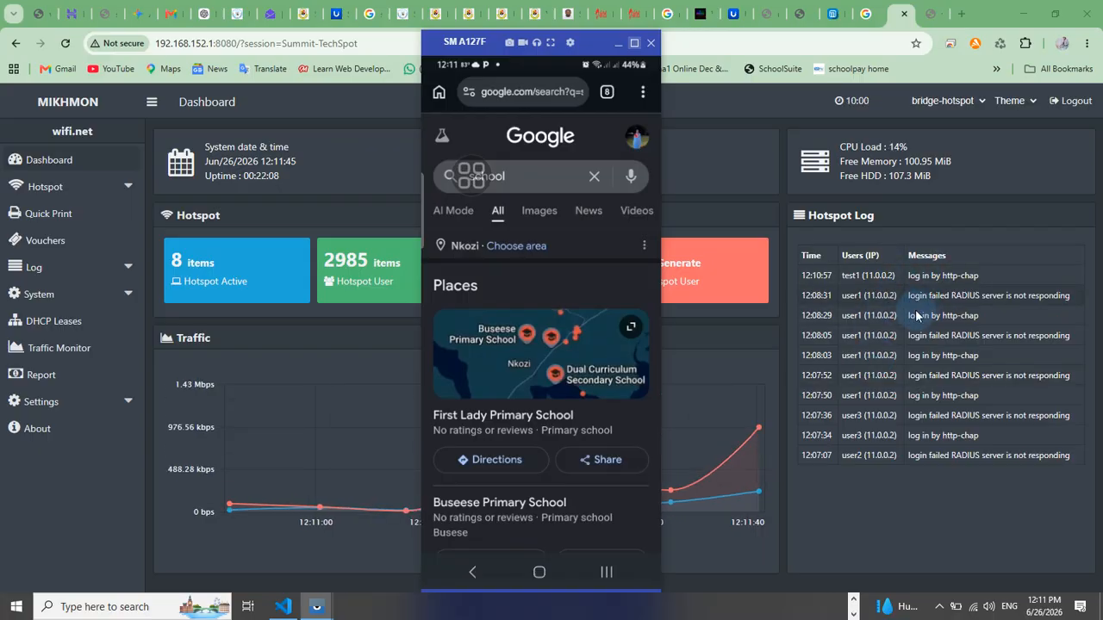
Switch to Winbox and review the hotspot's Cookies and Active sessions lists
click(890, 300)
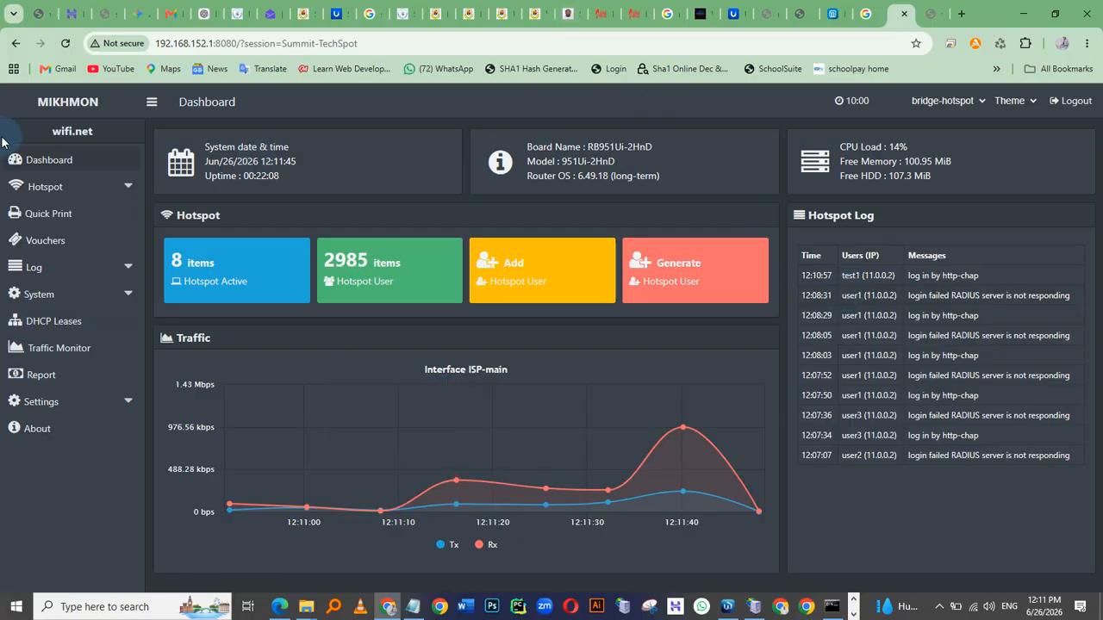
key(alt+Tab)
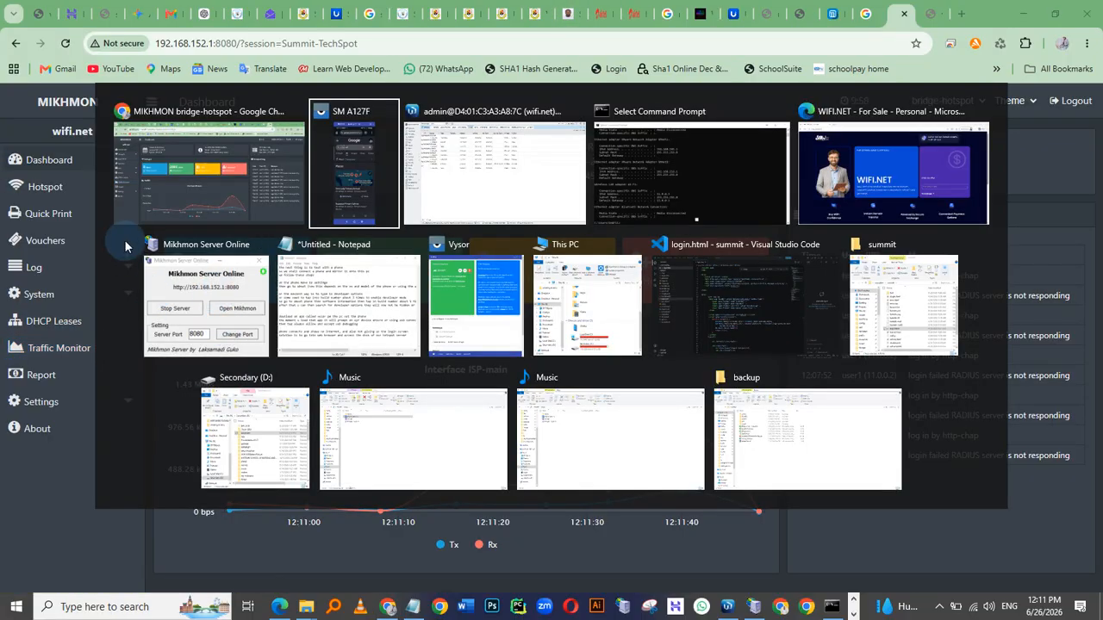
click(525, 172)
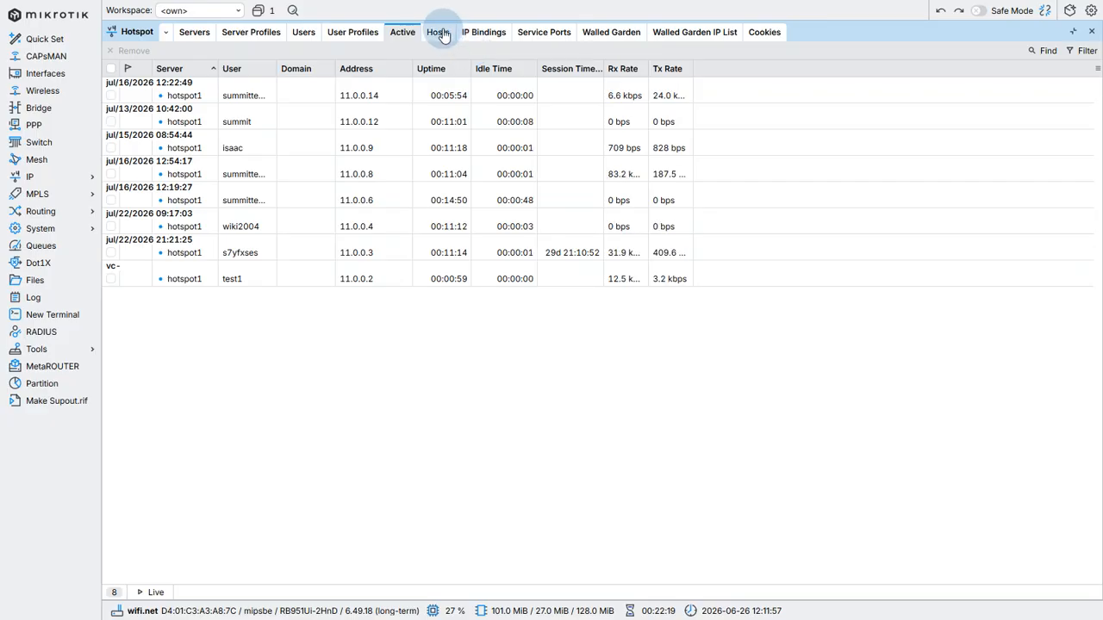
click(771, 37)
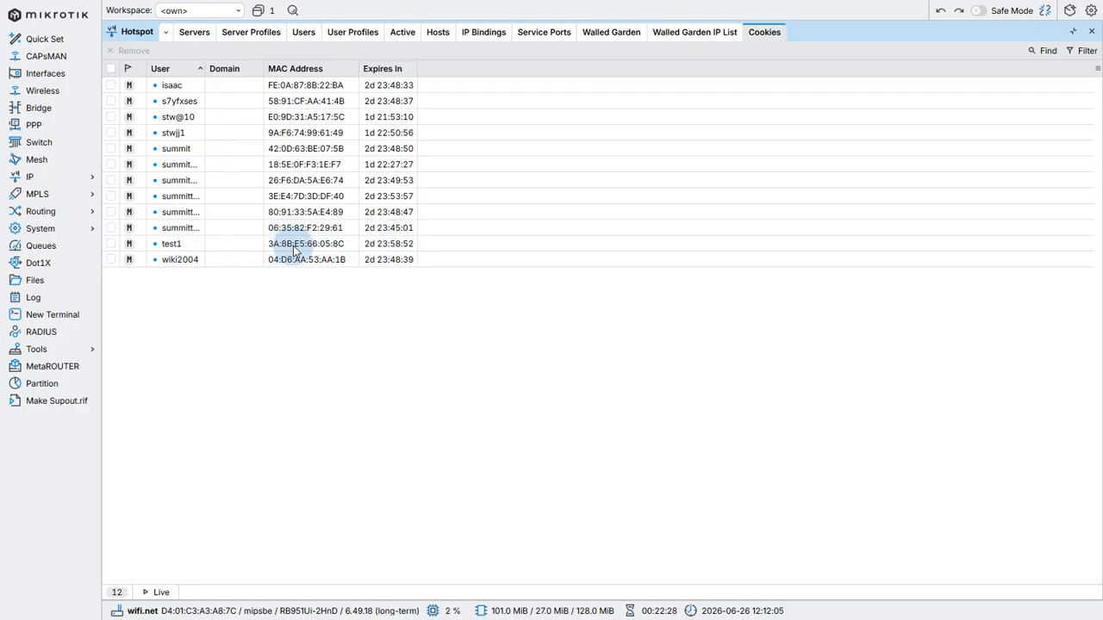
click(402, 35)
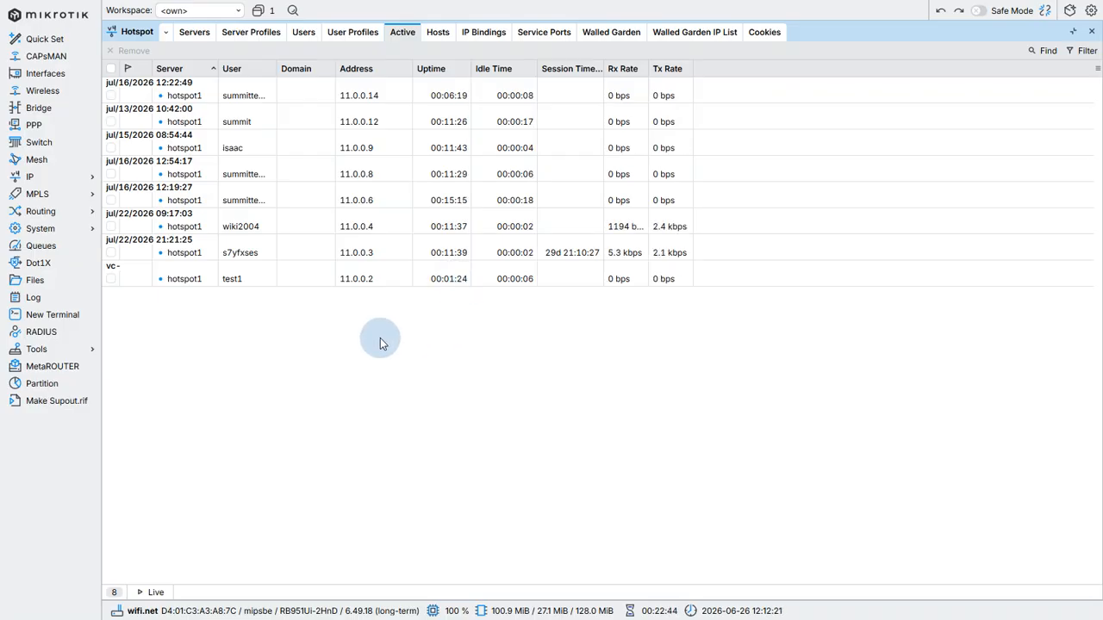
Switch to the Mikhmon dashboard and review the recent entries in the hotspot log
key(alt+Tab)
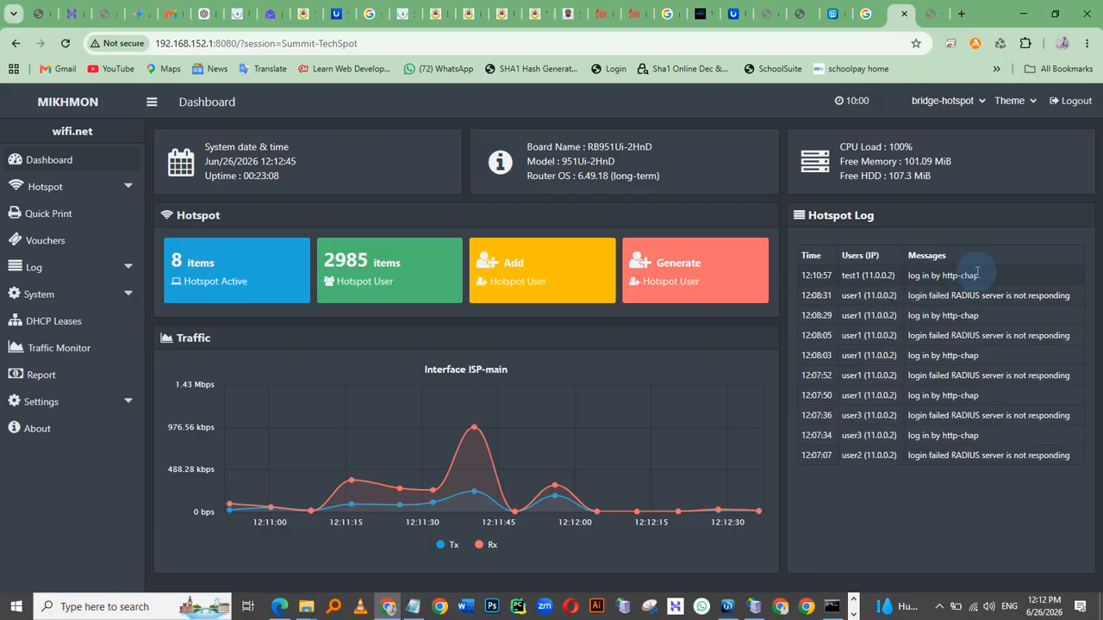
drag(913, 257, 846, 272)
click(846, 272)
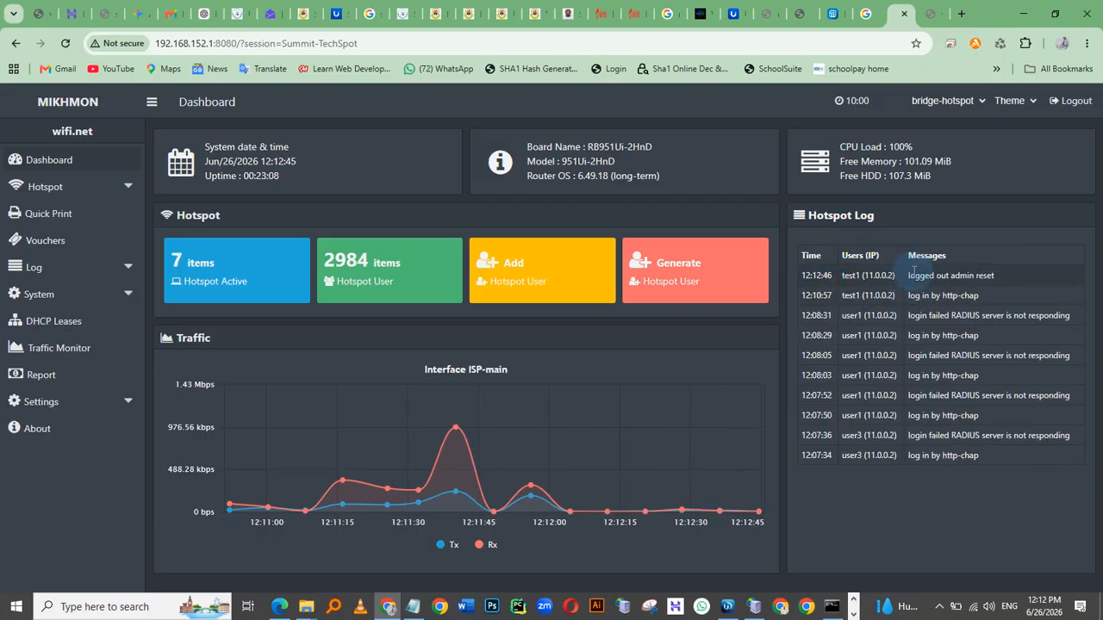
drag(997, 276, 897, 272)
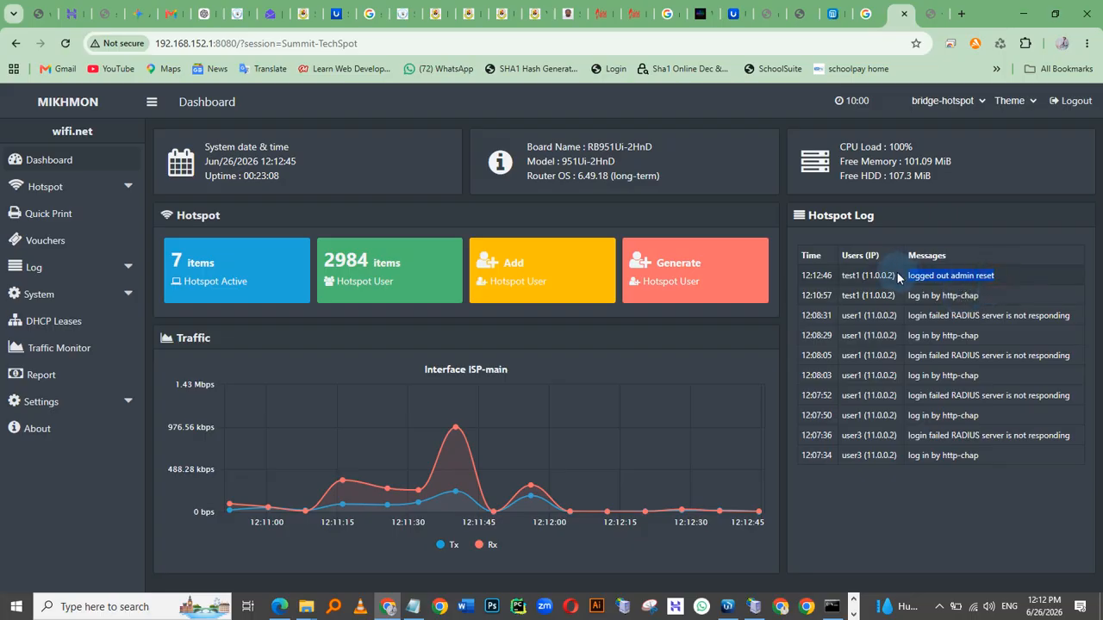
click(850, 315)
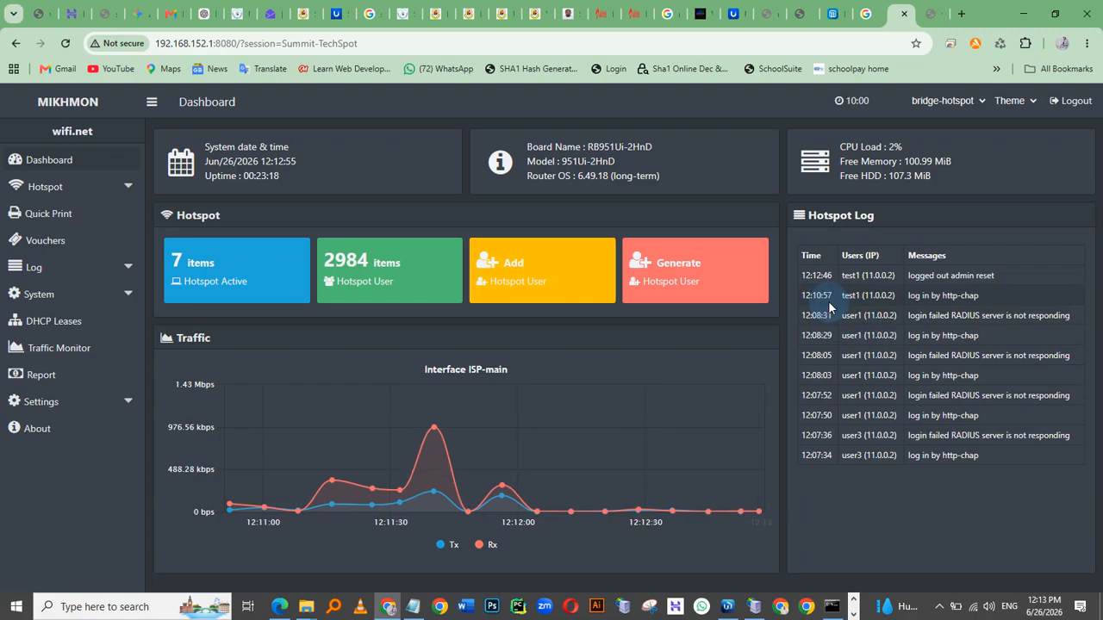
On the mirrored phone, enter yrttttt in the browser's address bar to test internet access
key(alt+Tab)
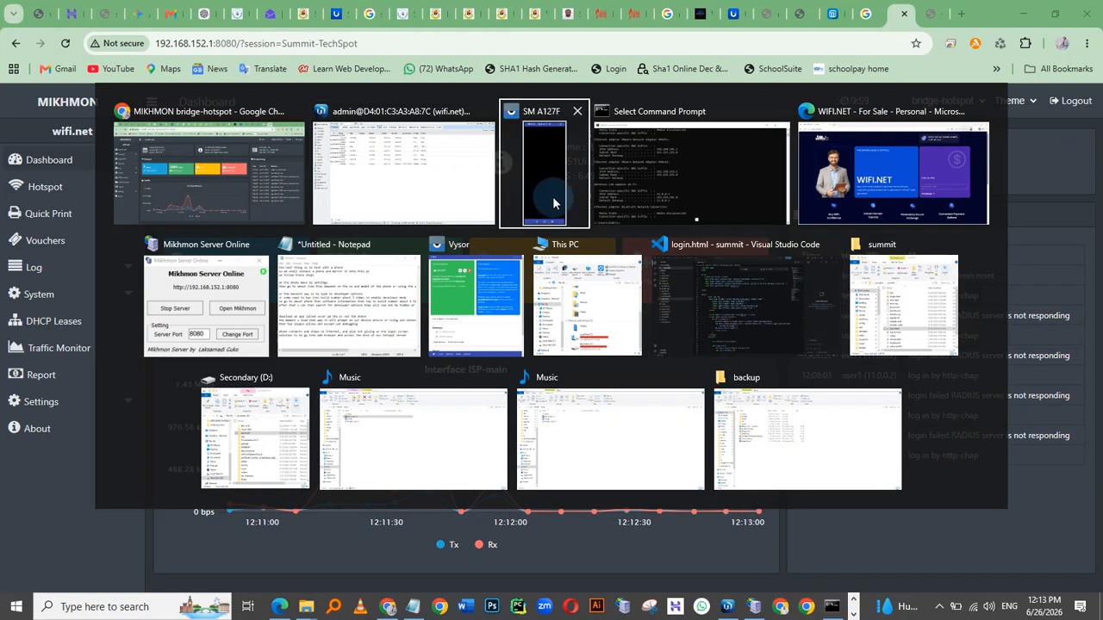
click(552, 196)
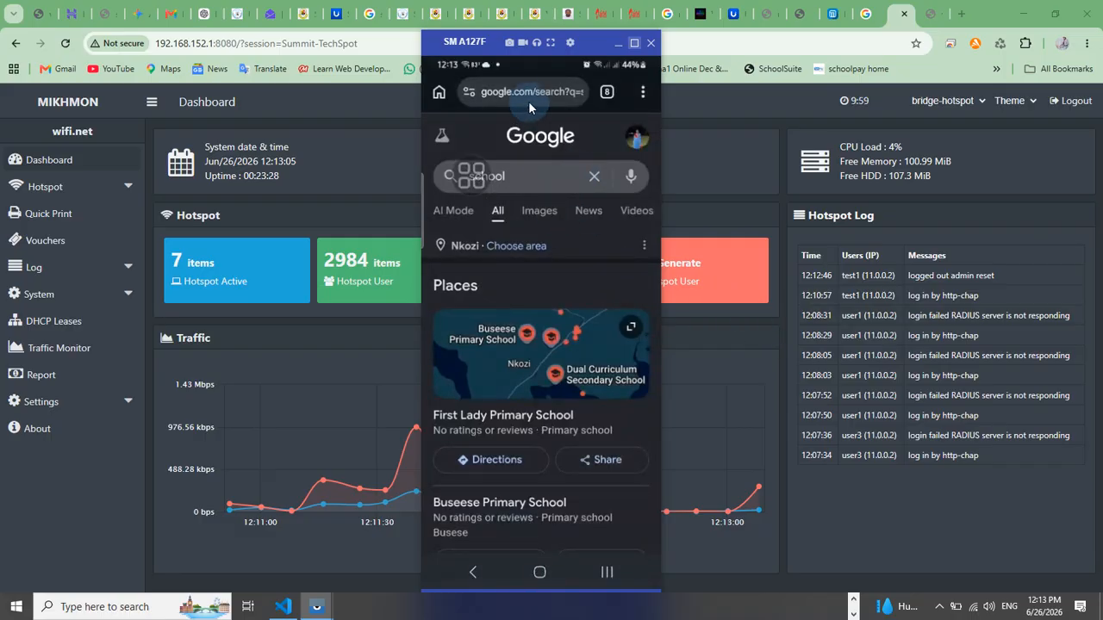
click(515, 90)
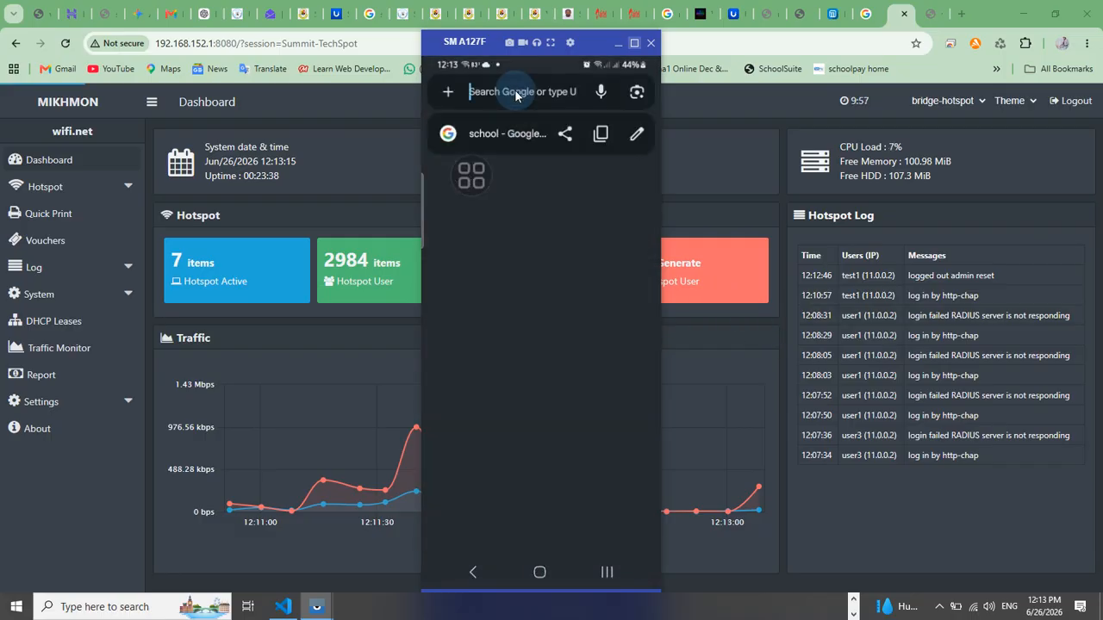
text(yrttttt)
key(Return)
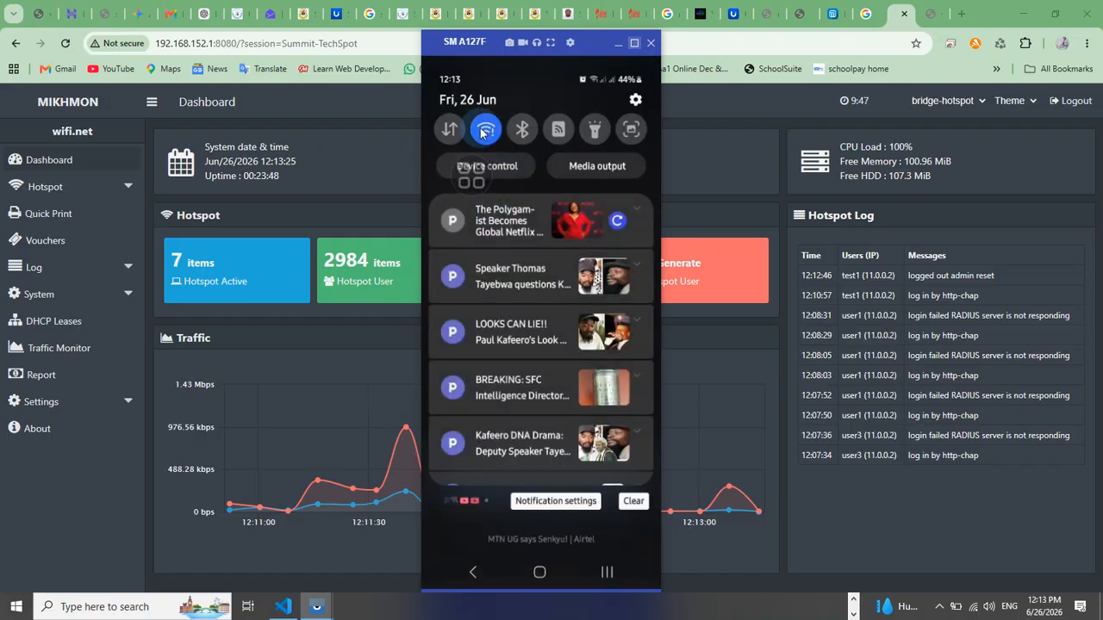
Open the Summit Tech World network's sign-in page from the phone's Wi-Fi settings
click(482, 131)
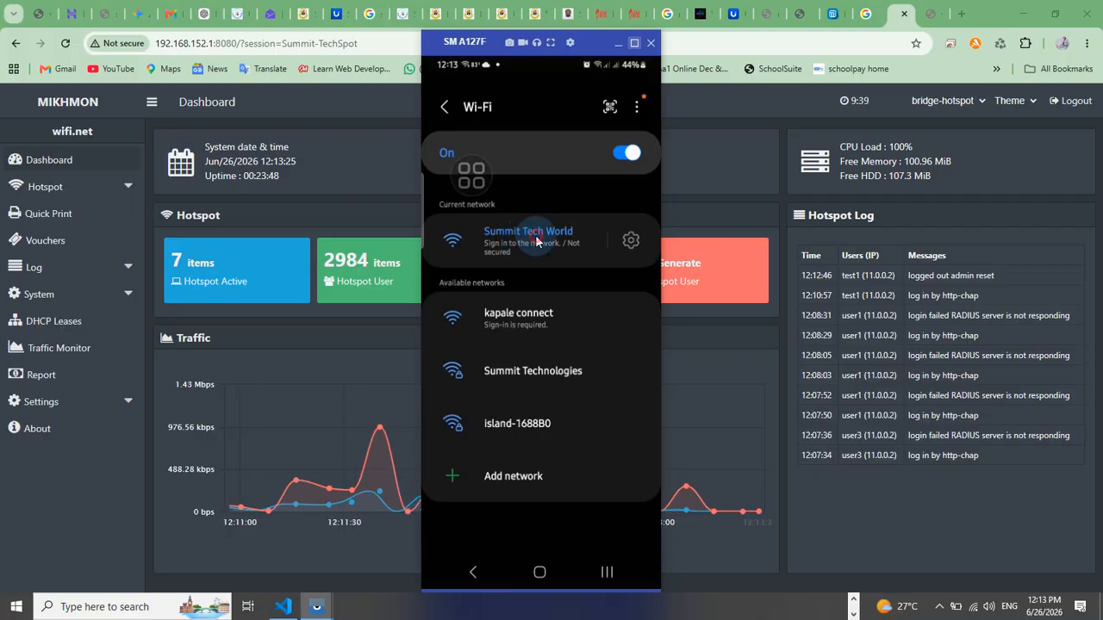
click(535, 240)
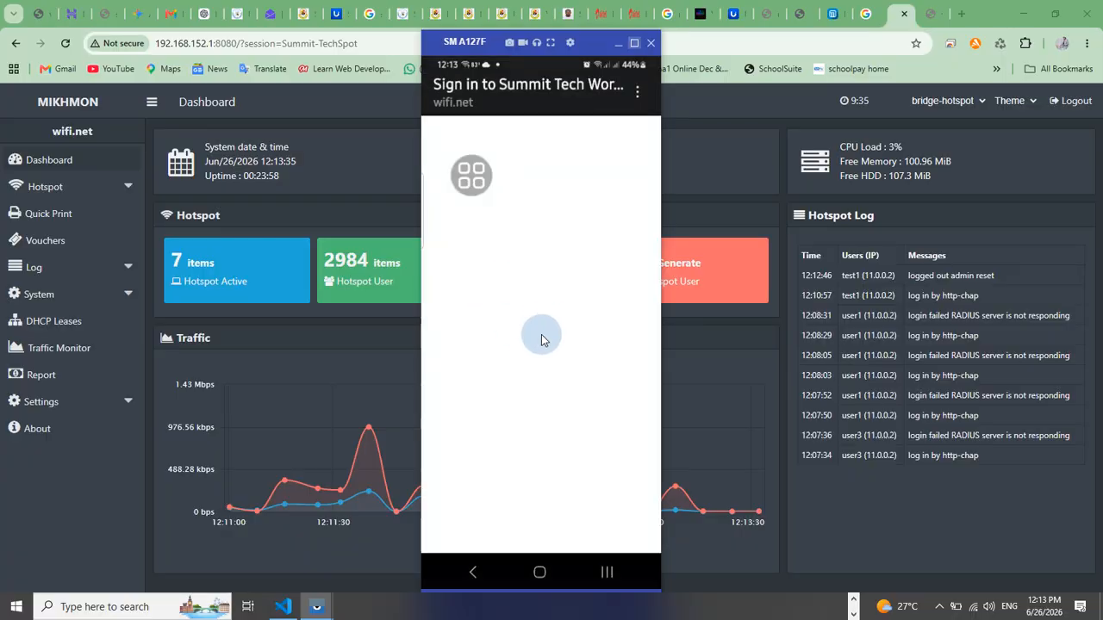
click(531, 307)
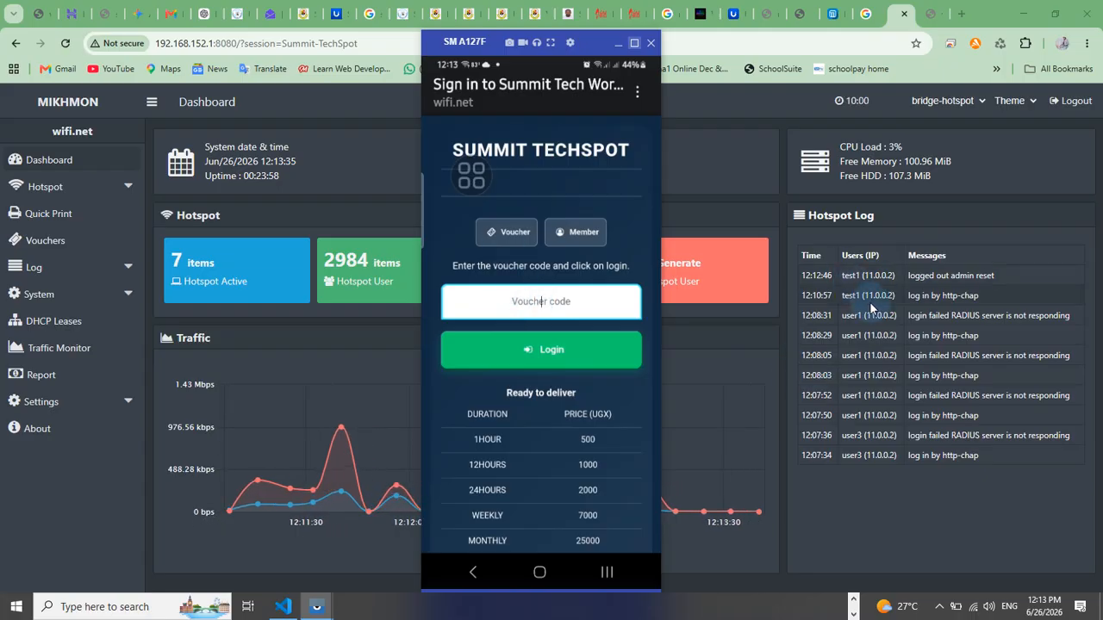
Open Mikhmon's hotspot user list and filter it by the 30d profile
key(alt+Tab)
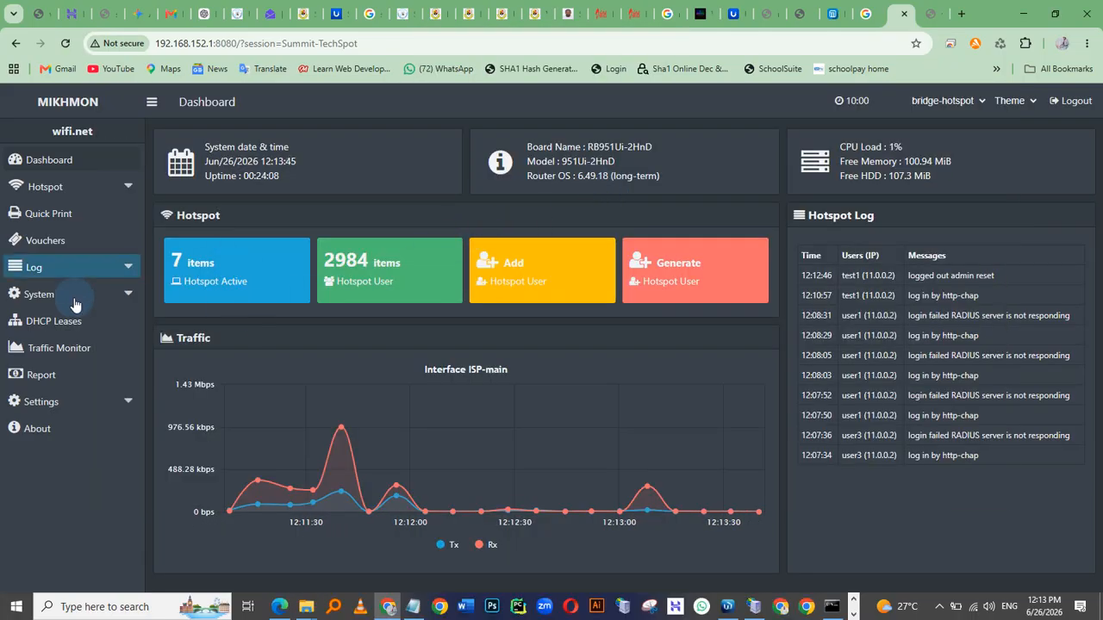
click(47, 187)
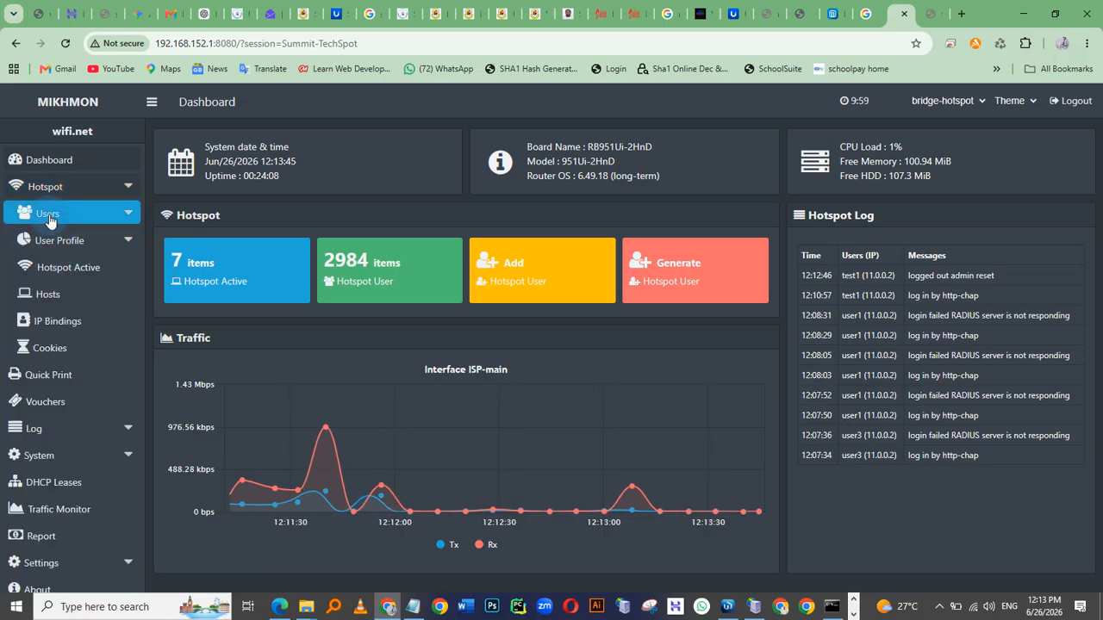
click(49, 220)
click(39, 215)
click(59, 242)
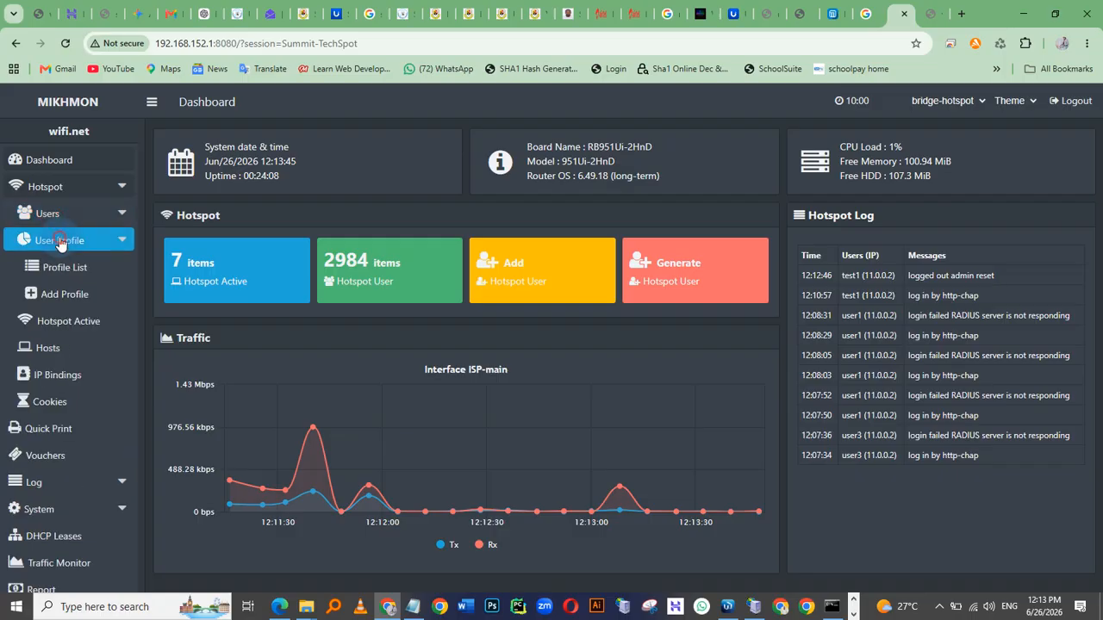
click(50, 213)
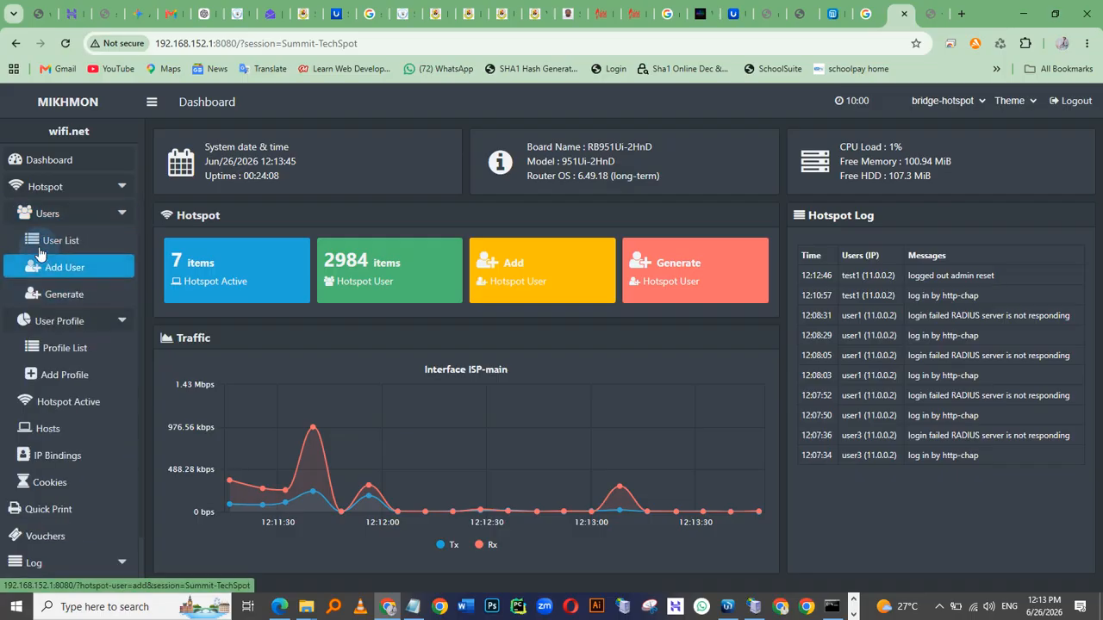
click(39, 246)
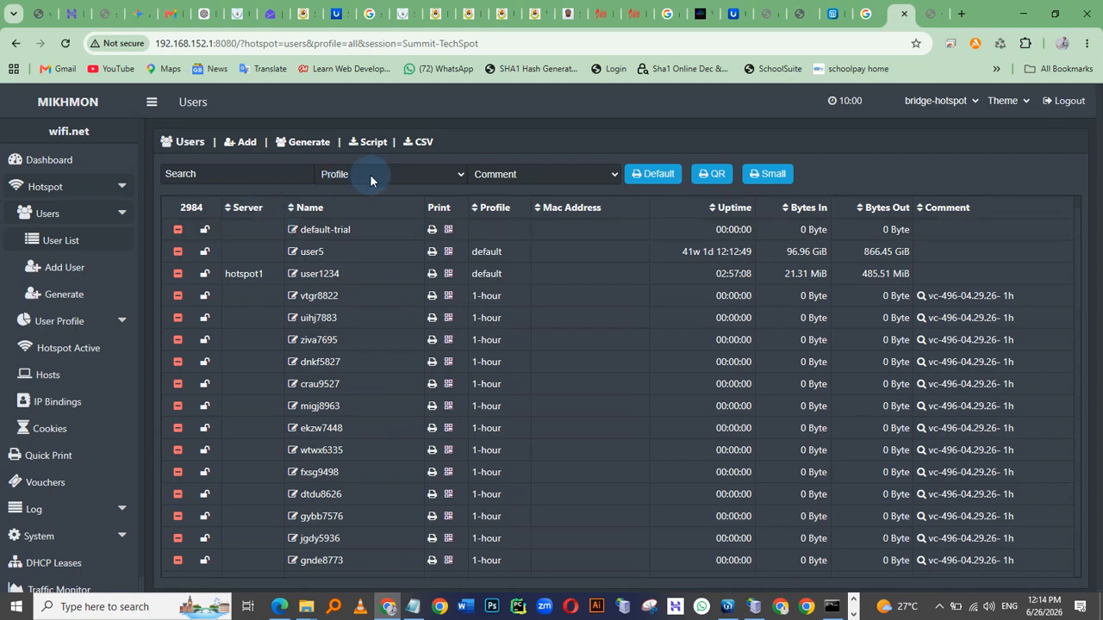
click(386, 175)
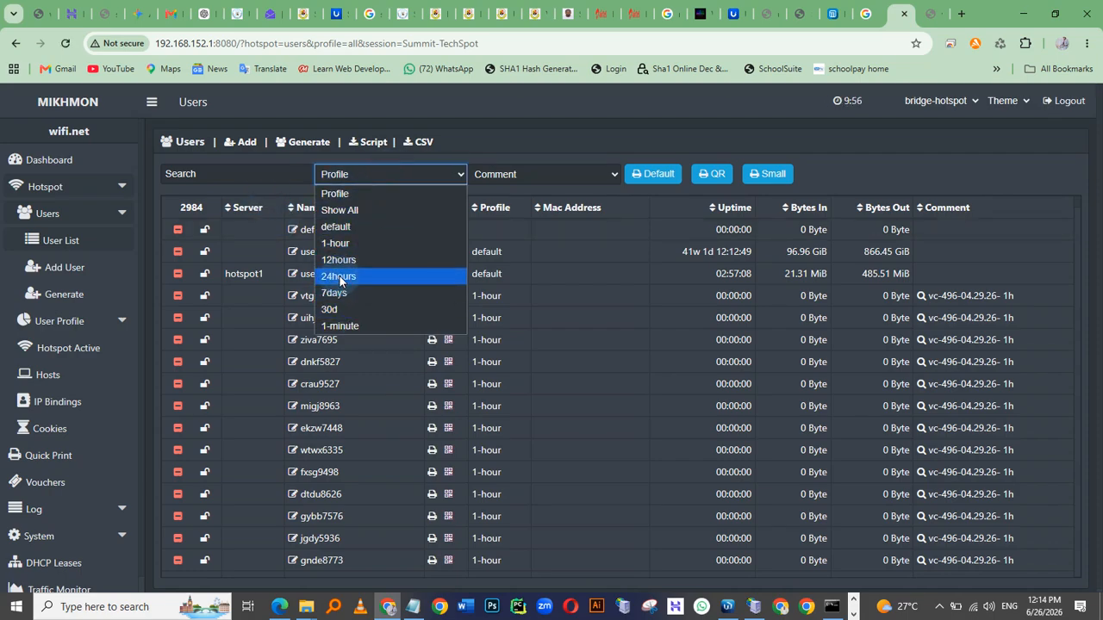
click(329, 309)
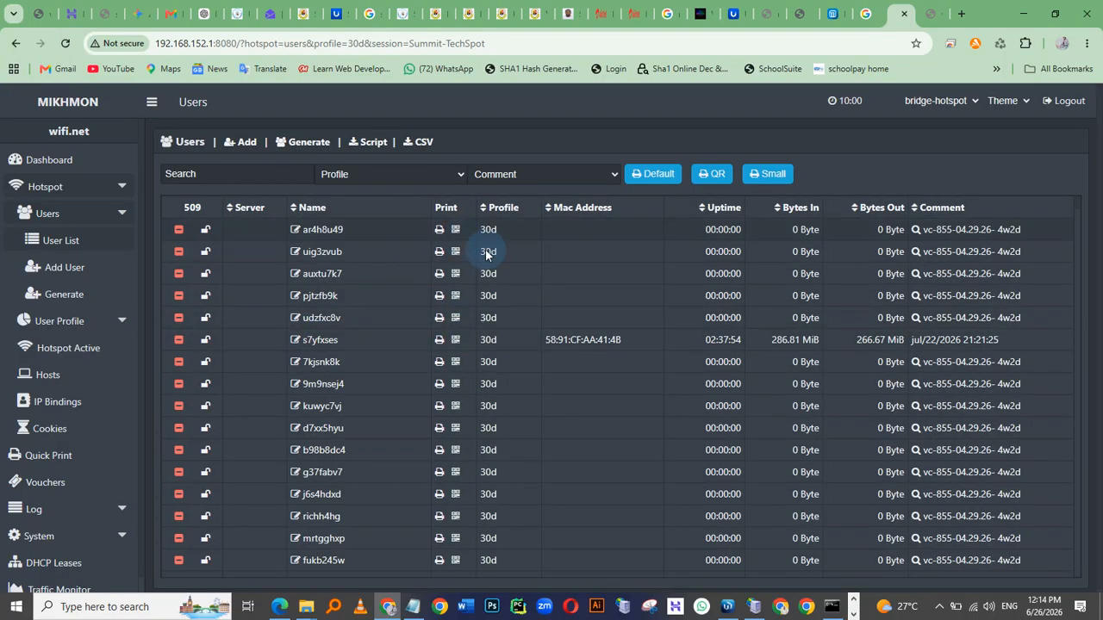
Copy the first 30d voucher code from the list and log in with it on the phone's voucher sign-in page
click(346, 230)
drag(337, 231, 318, 222)
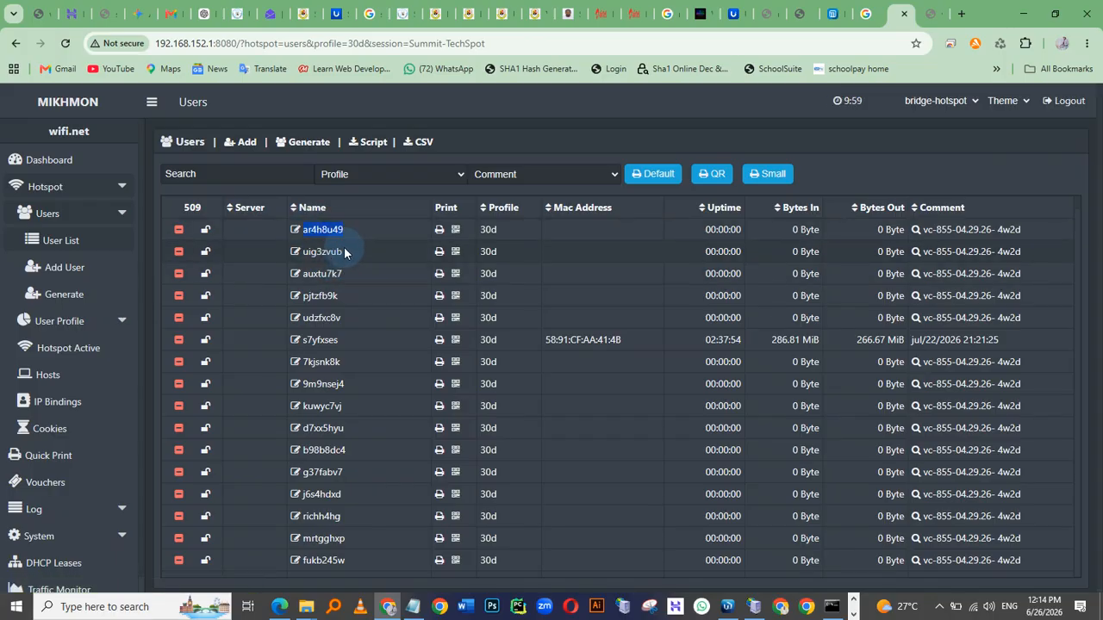
key(alt+Tab)
click(558, 300)
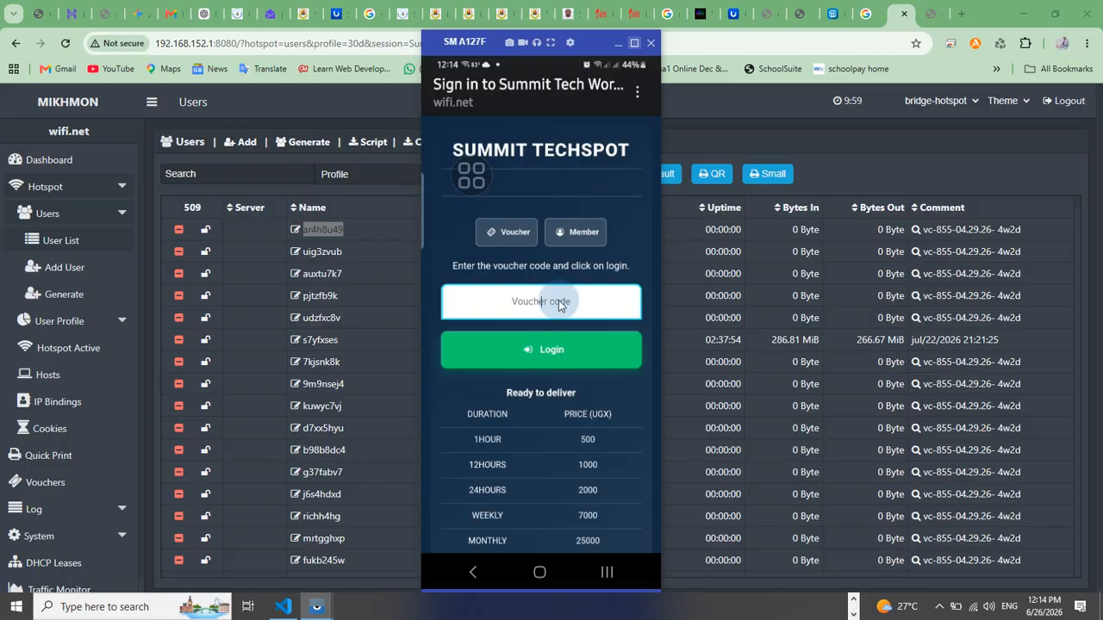
key(ctrl+v)
click(548, 352)
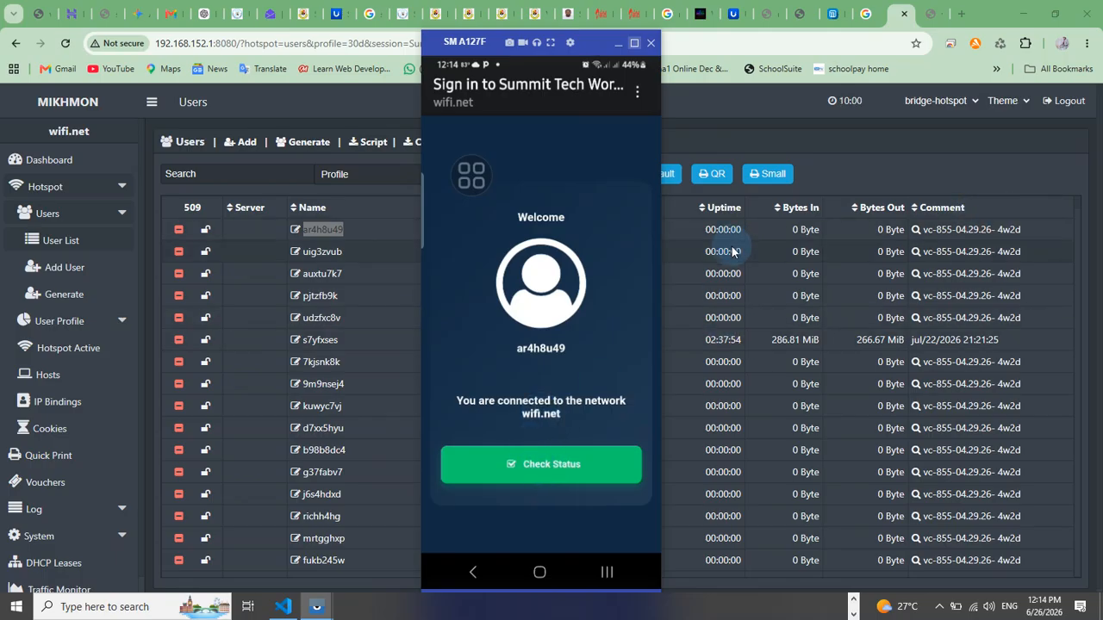
Open Mikhmon's Hotspot Log page and review the latest login entries
click(39, 514)
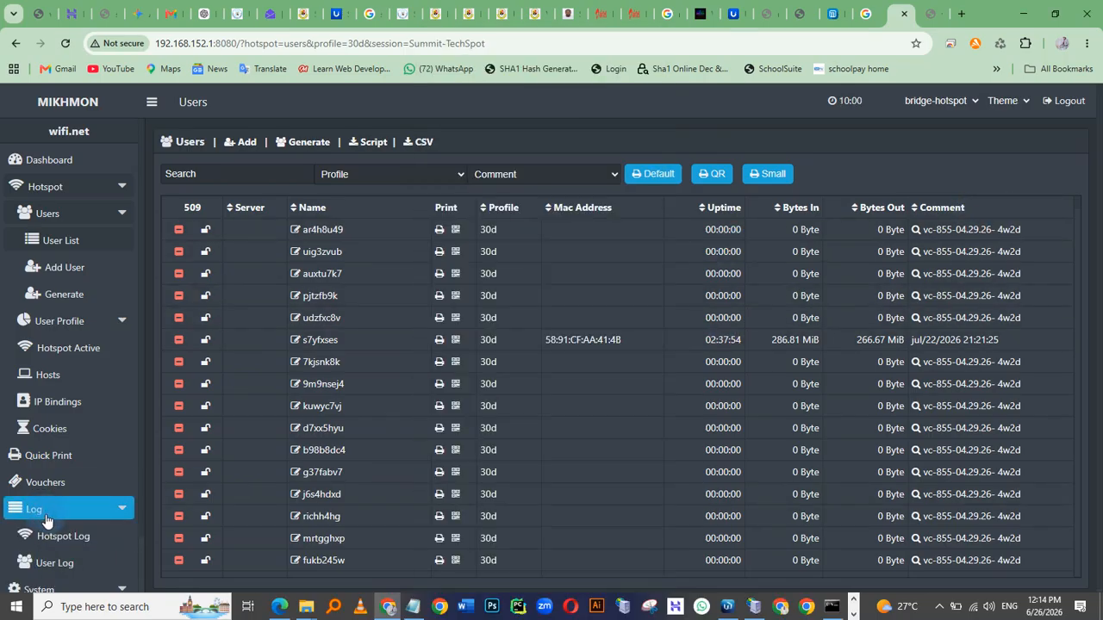
key(alt+Tab)
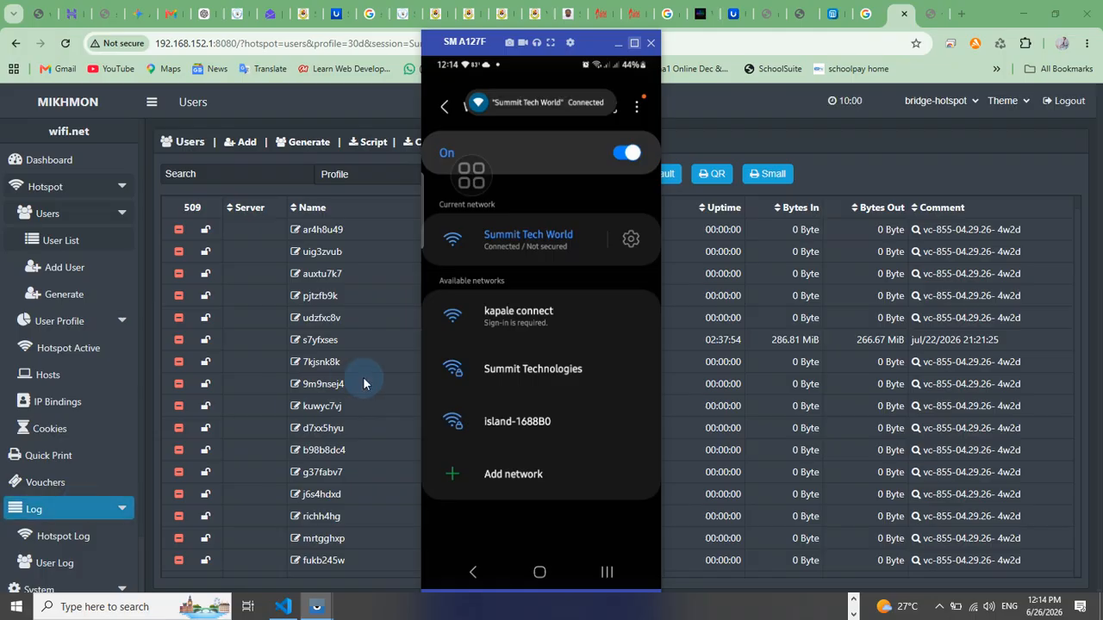
click(164, 371)
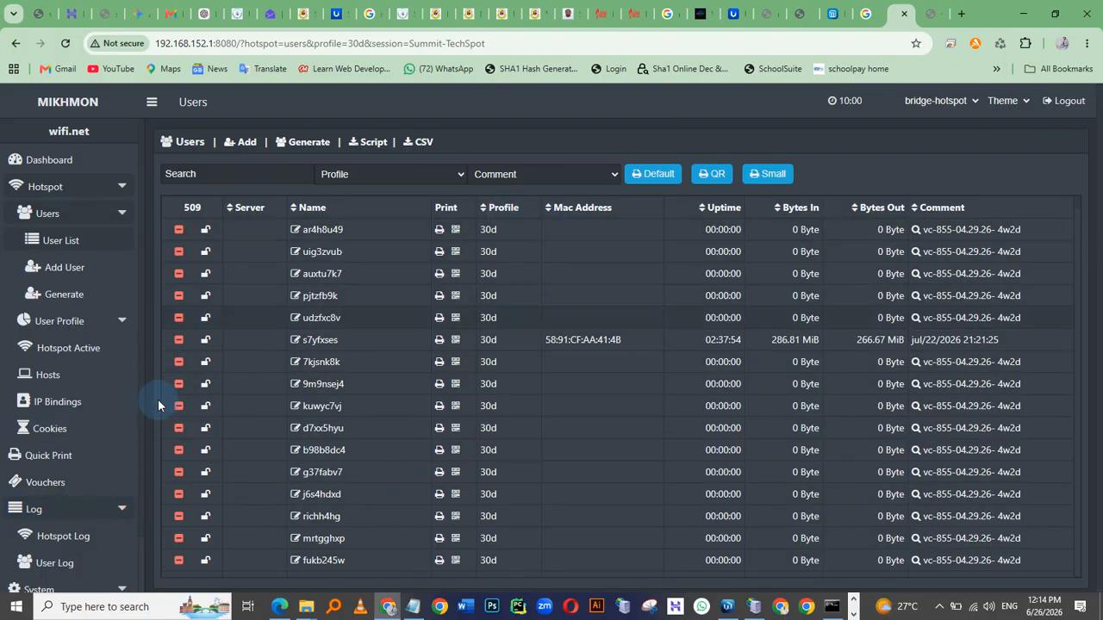
click(44, 542)
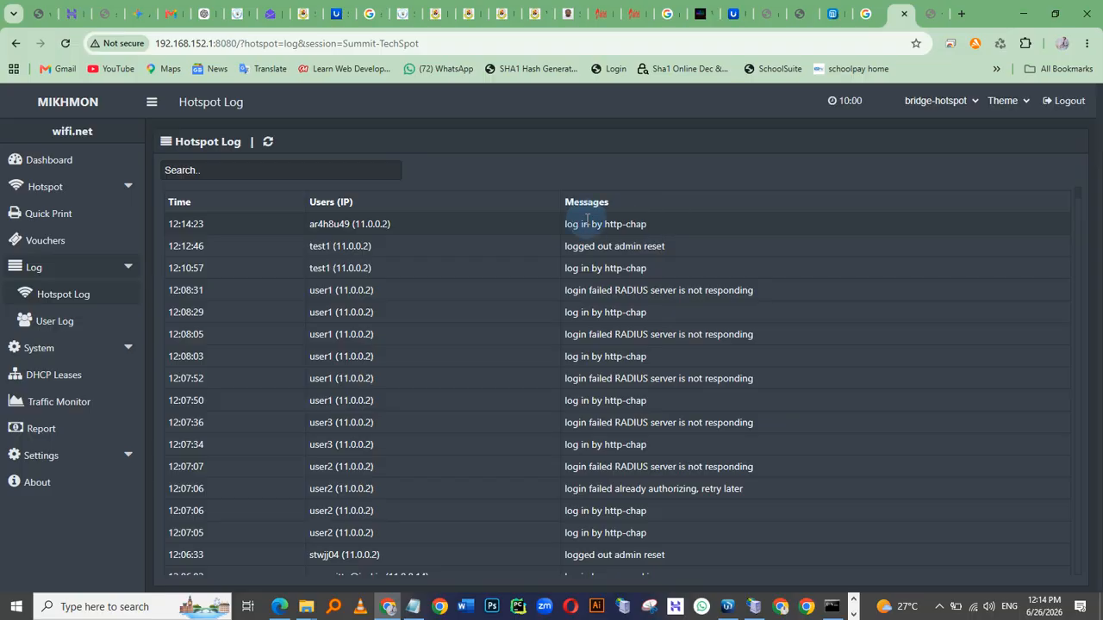
drag(565, 268, 639, 282)
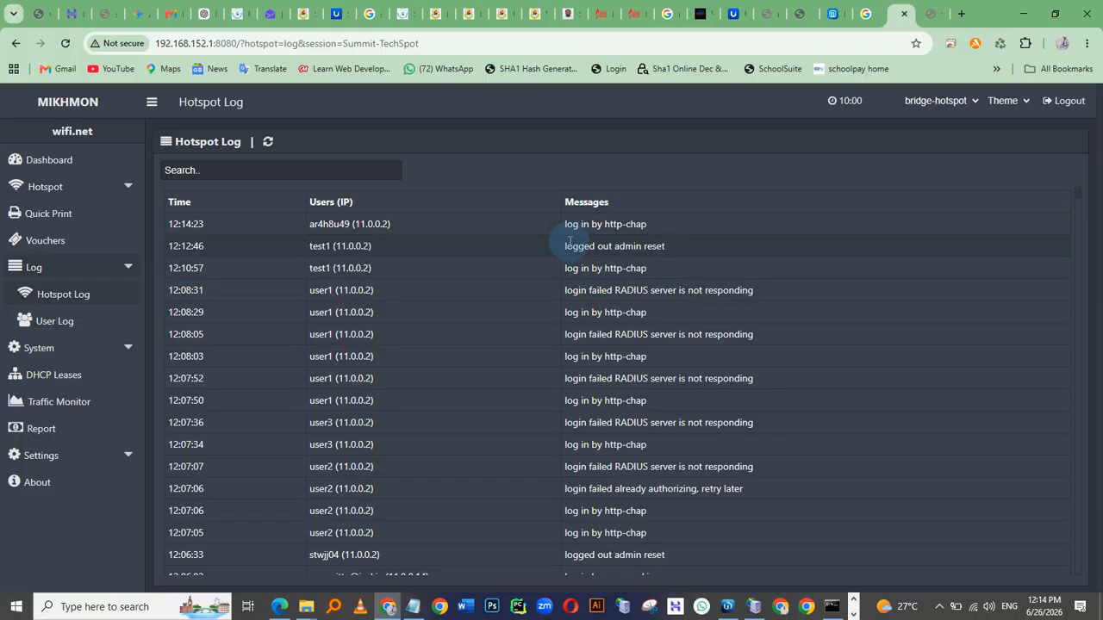
drag(583, 244, 682, 269)
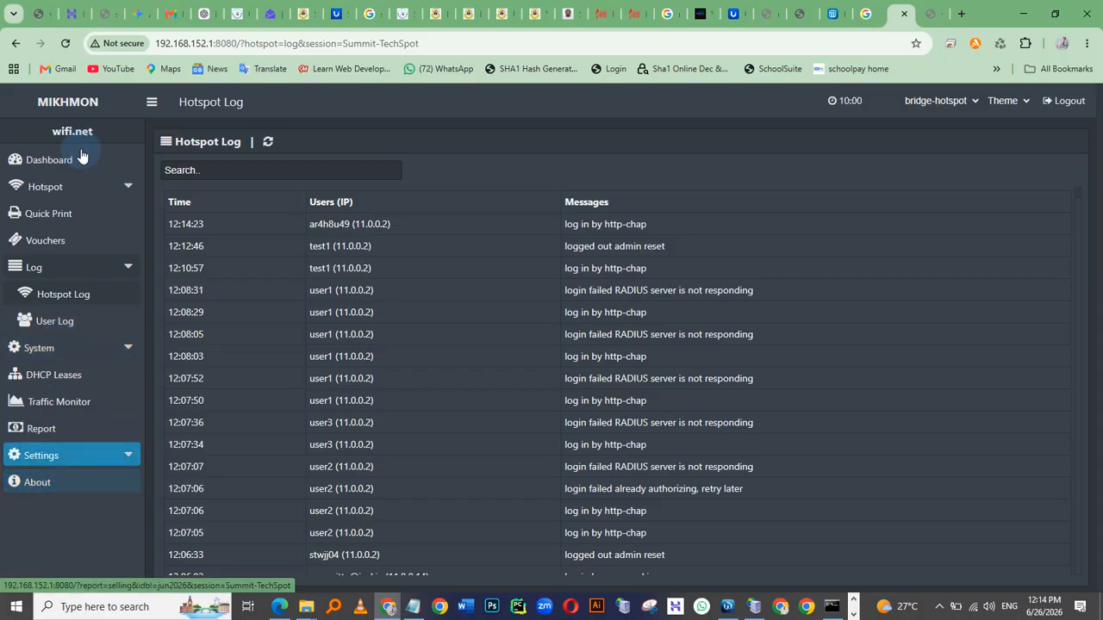
Return to the Mikhmon dashboard and check the phone's Wi-Fi connection status
click(26, 164)
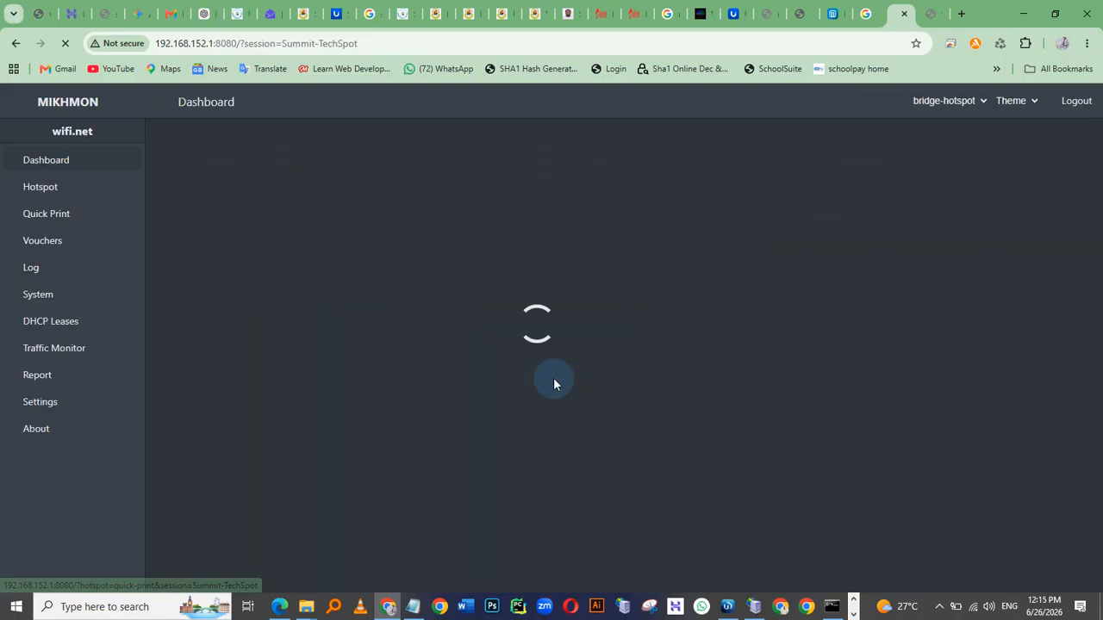
key(alt+Tab)
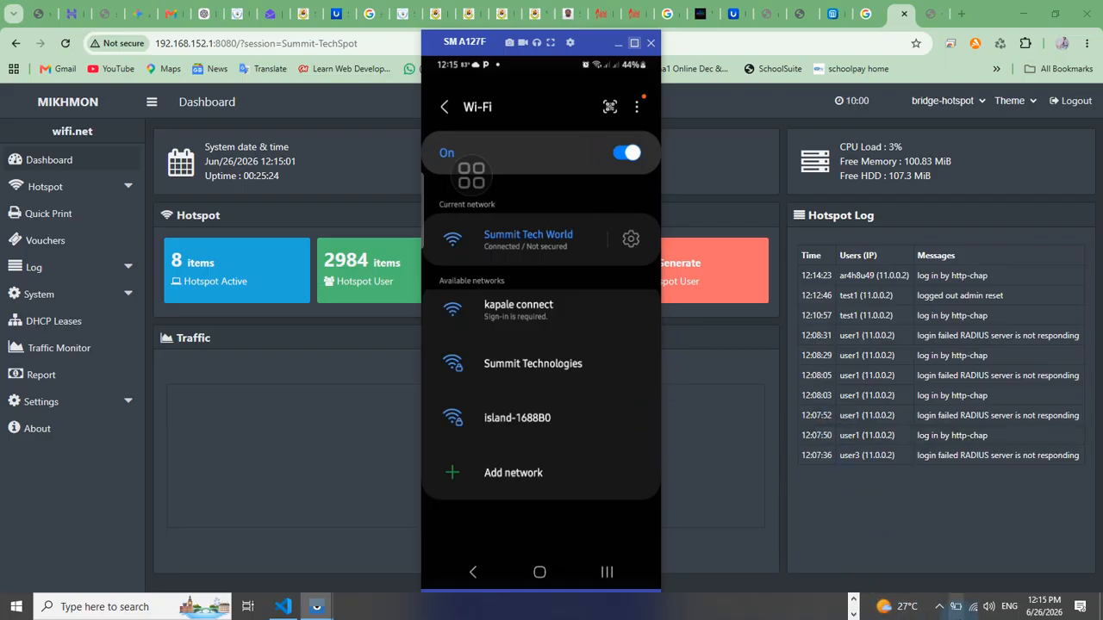
click(938, 609)
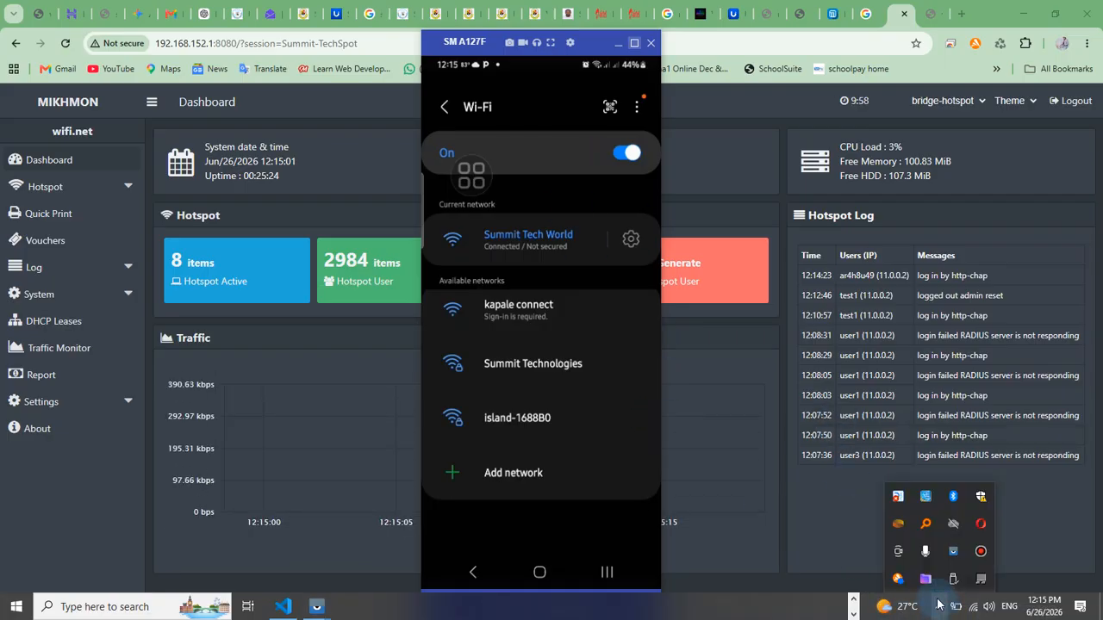